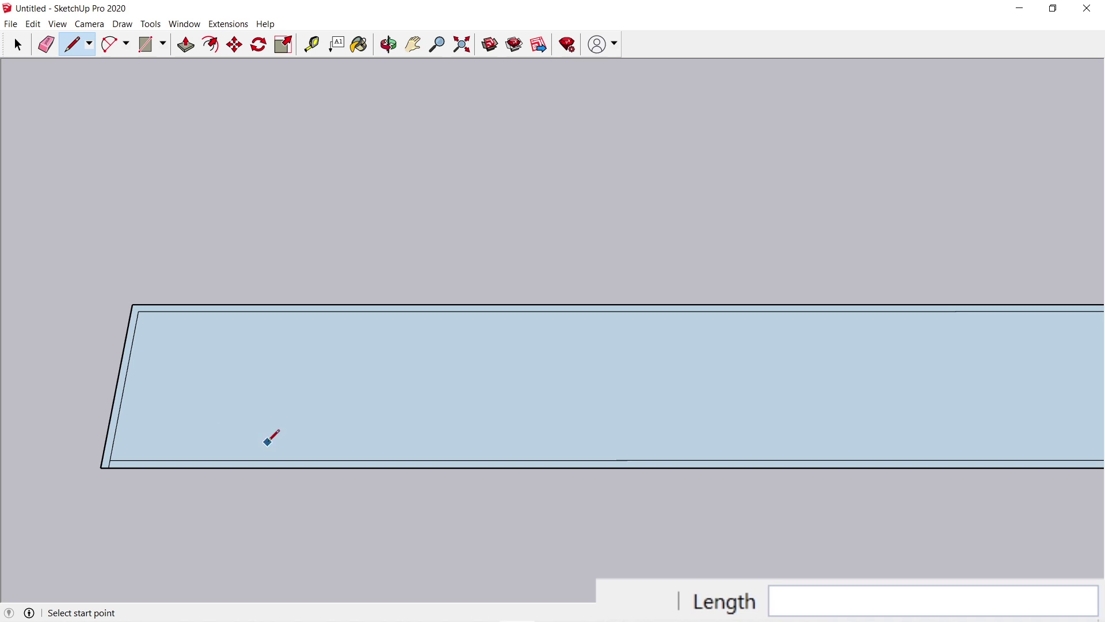
Step: Extend the inner outline's right side edge to the outer front edge and erase the inner front line
scroll(271, 437, "down", 3)
scroll(924, 457, "up", 1)
scroll(925, 456, "up", 5)
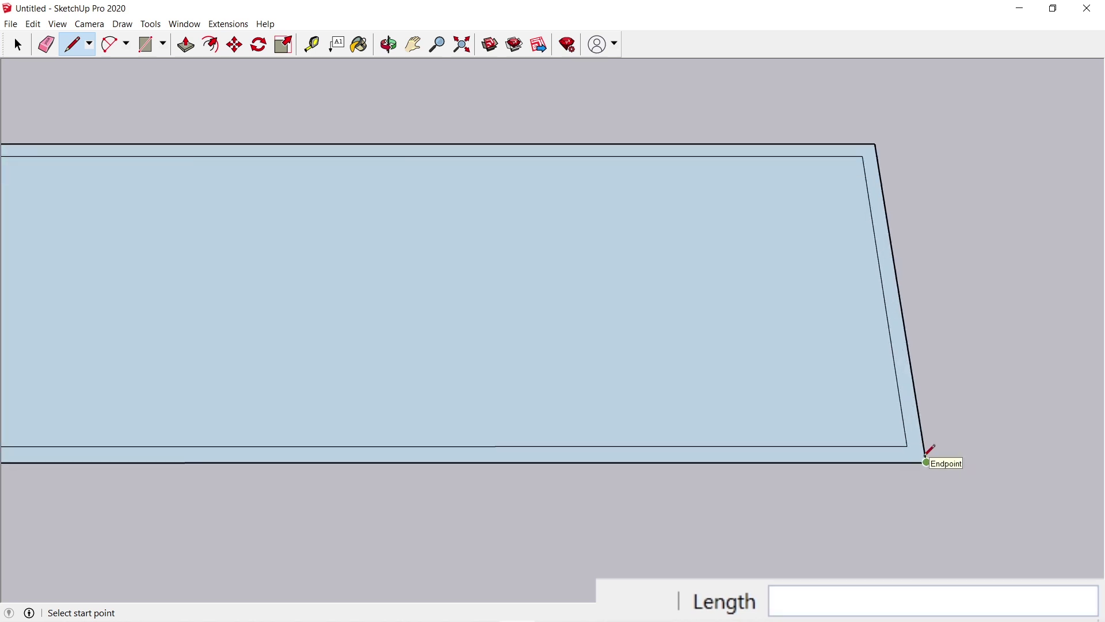
left_click(887, 432)
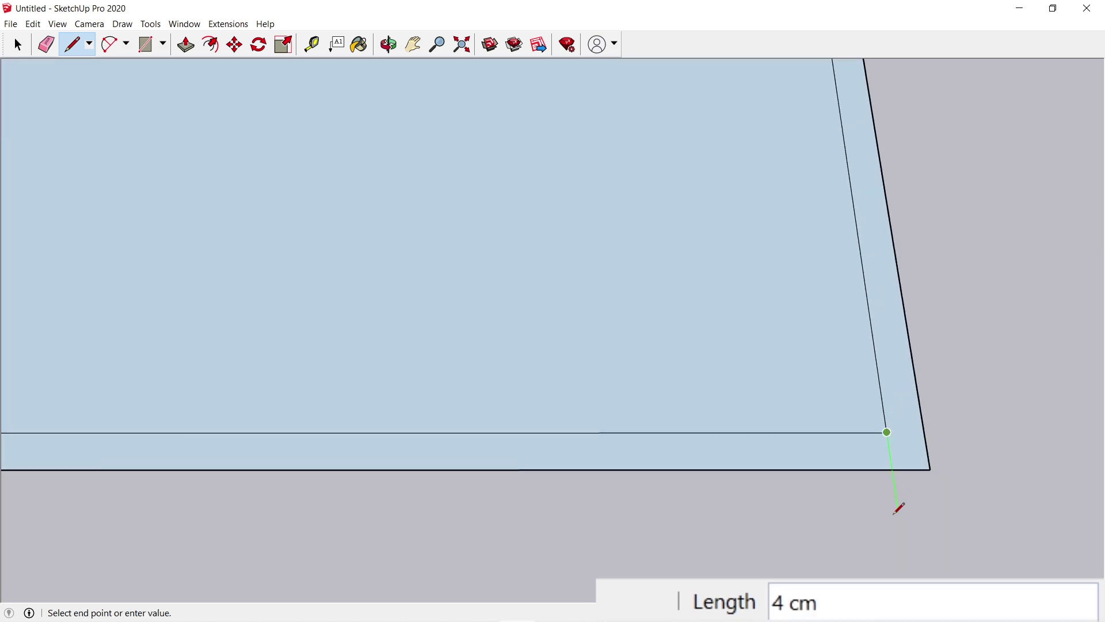
left_click(937, 462)
key("e")
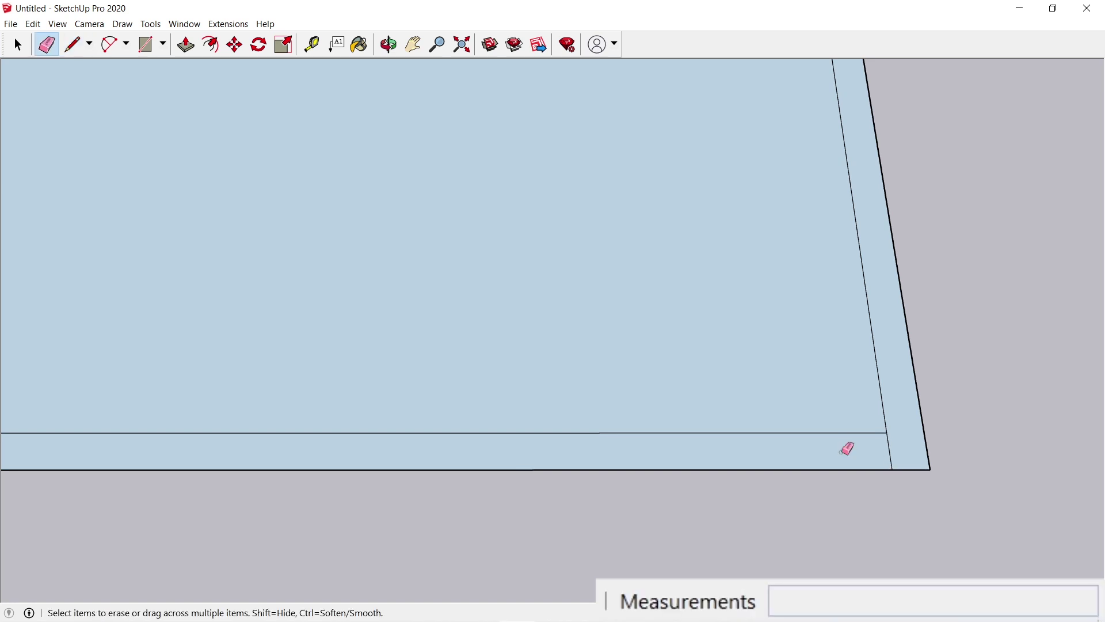
left_click(838, 432)
Step: Make the narrow border strip a group, and make the large inner face a separate group
key("space")
left_click(900, 434)
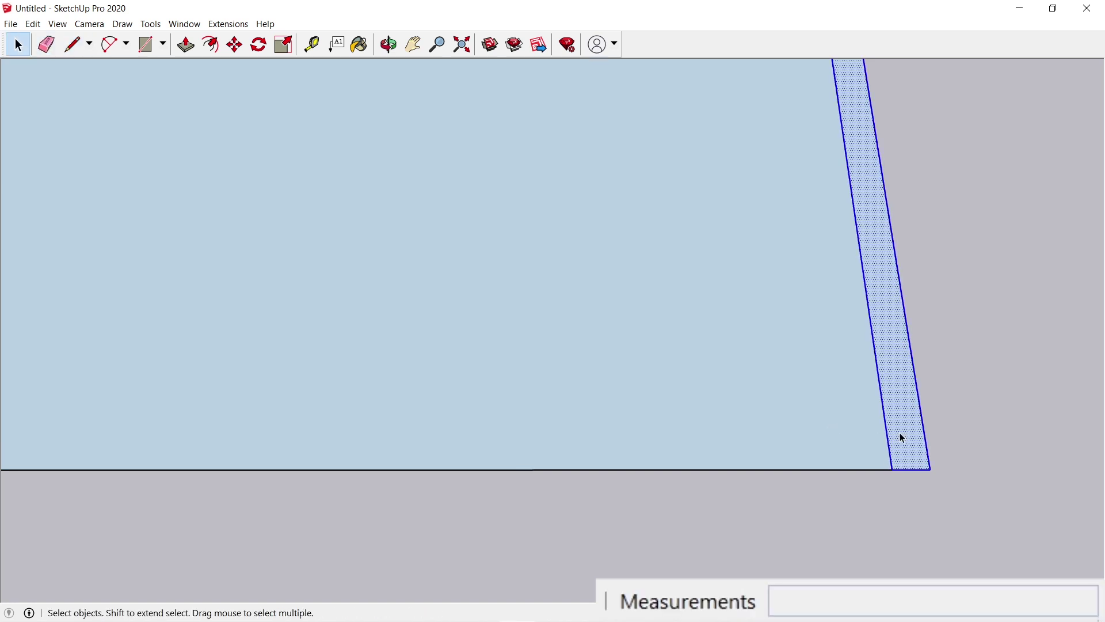
right_click(900, 436)
left_click(944, 542)
left_click(811, 380)
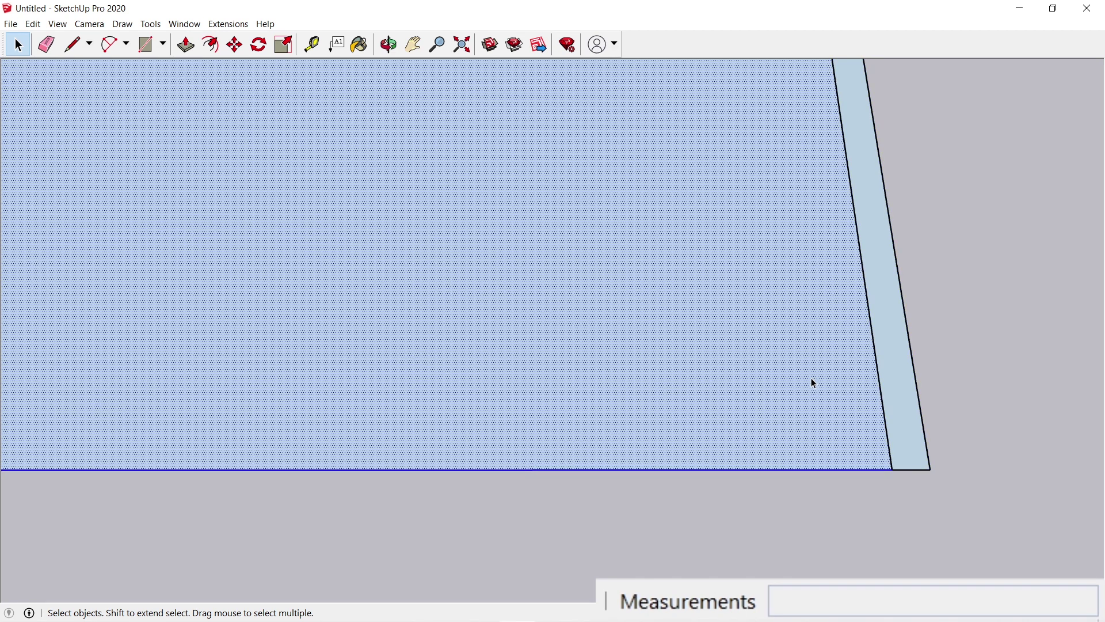
right_click(811, 379)
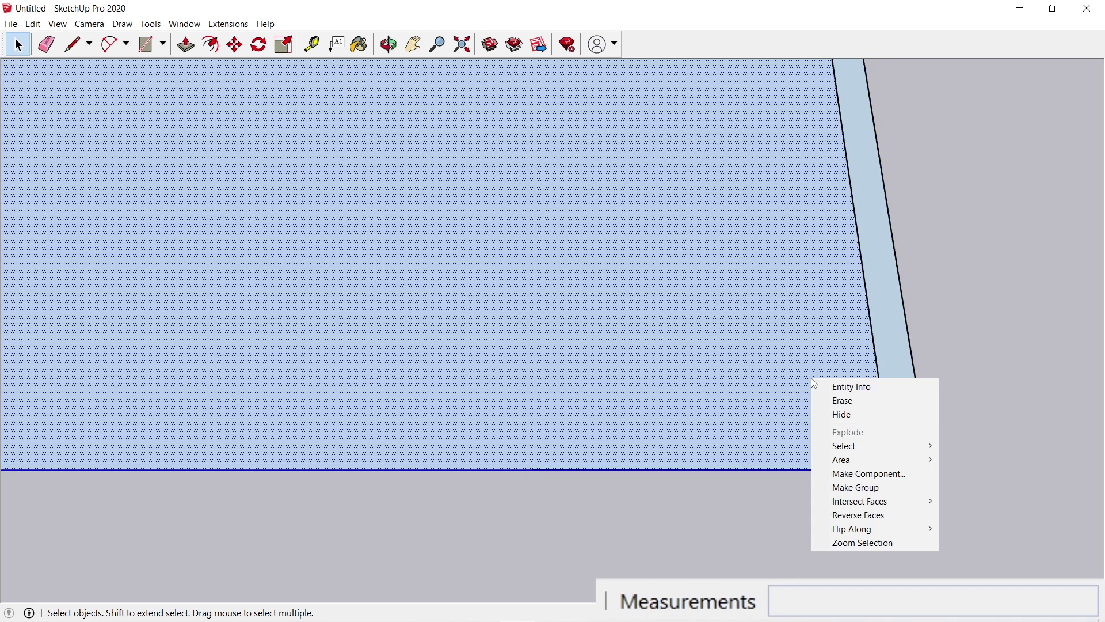
left_click(841, 487)
Step: Open the border strip group and push/pull its face up 48 cm to form the walls
left_click(898, 412)
double_click(898, 412)
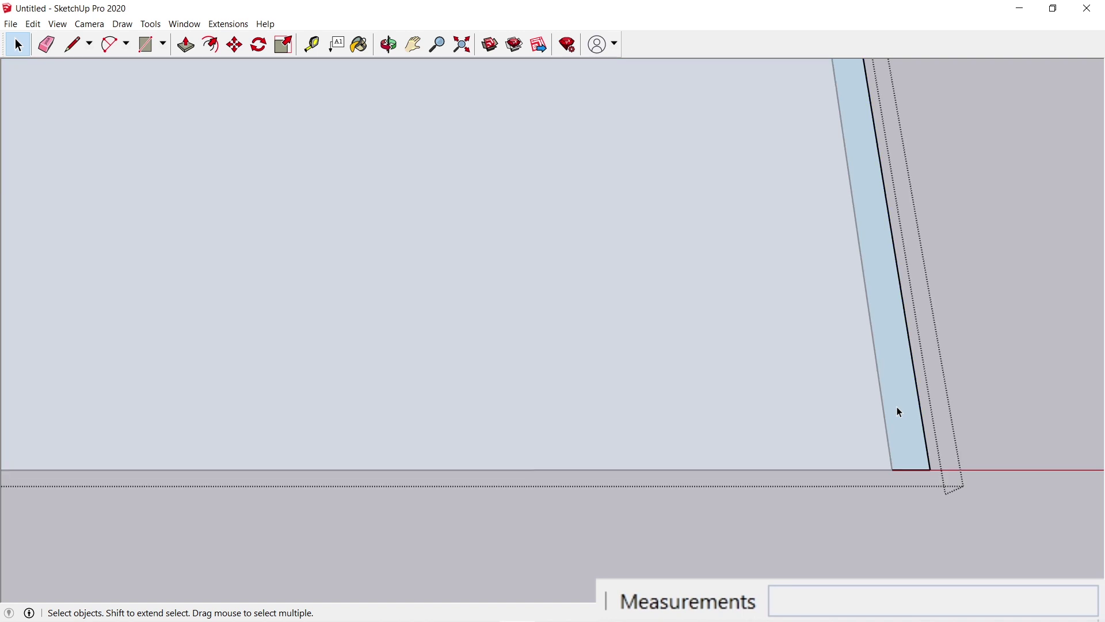
key("p")
left_click(915, 352)
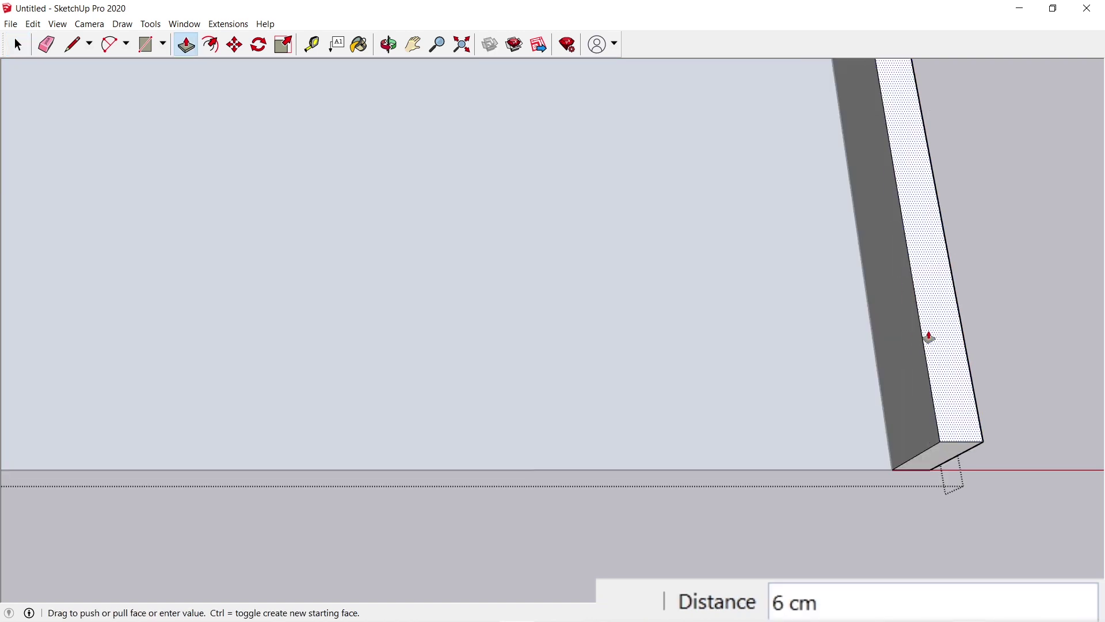
type("4")
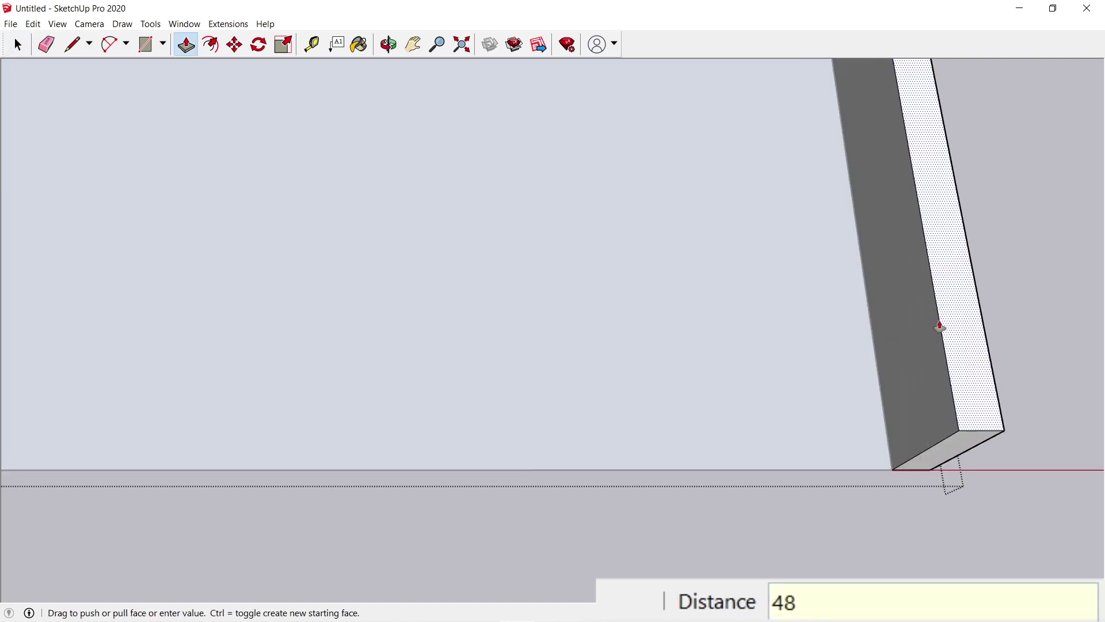
type("8")
key("Return")
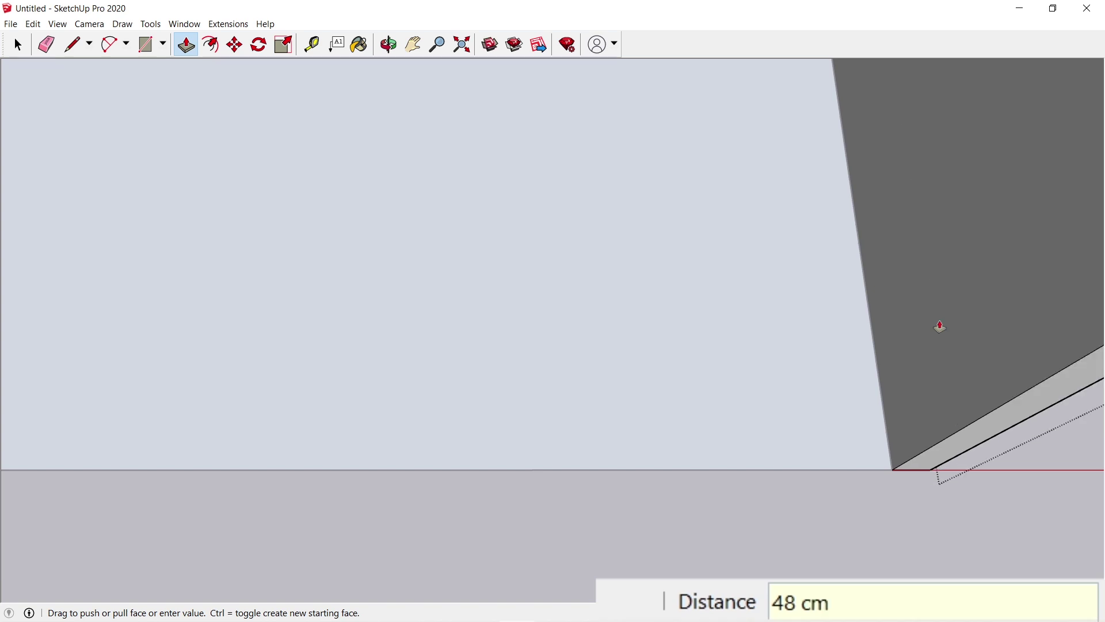
Step: Open the inner face group and push/pull the face up 2 cm to form the base
key("space")
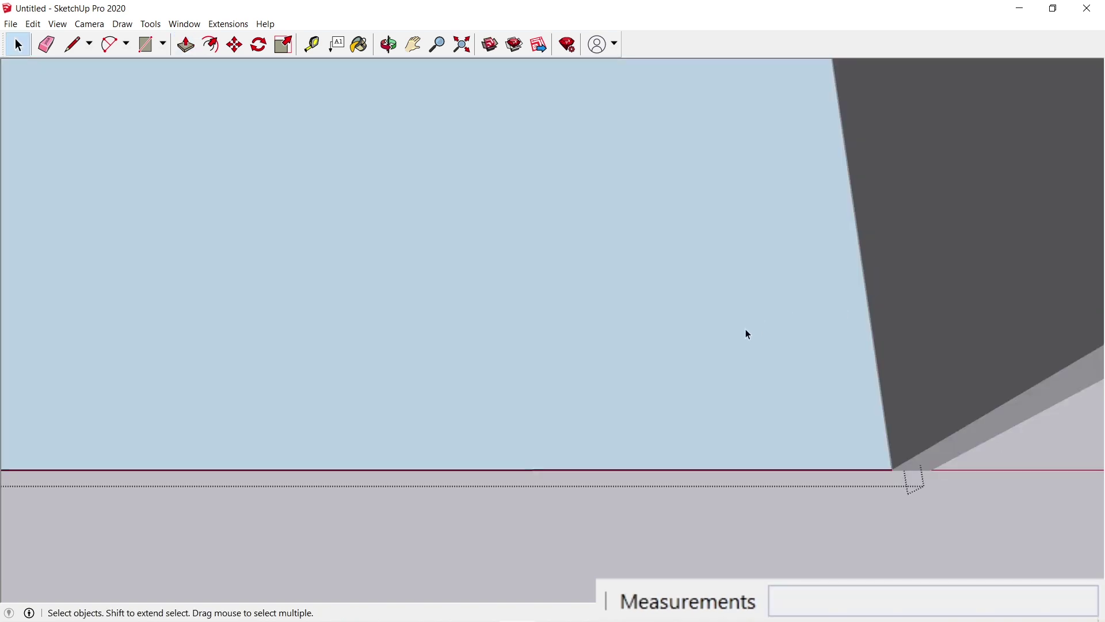
key("p")
left_click(696, 333)
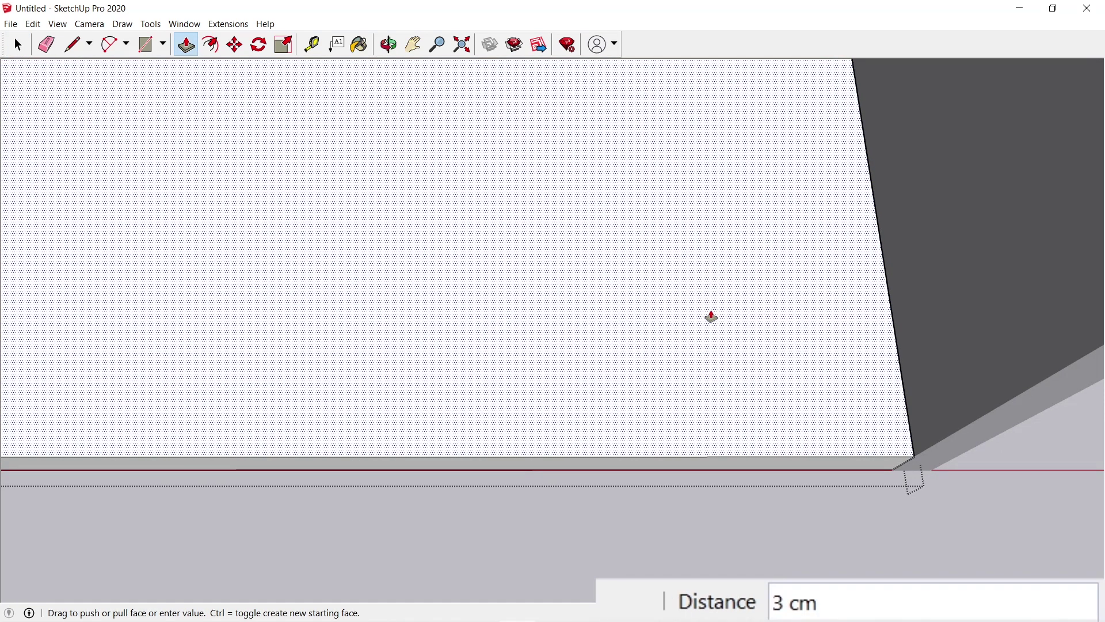
type("2o")
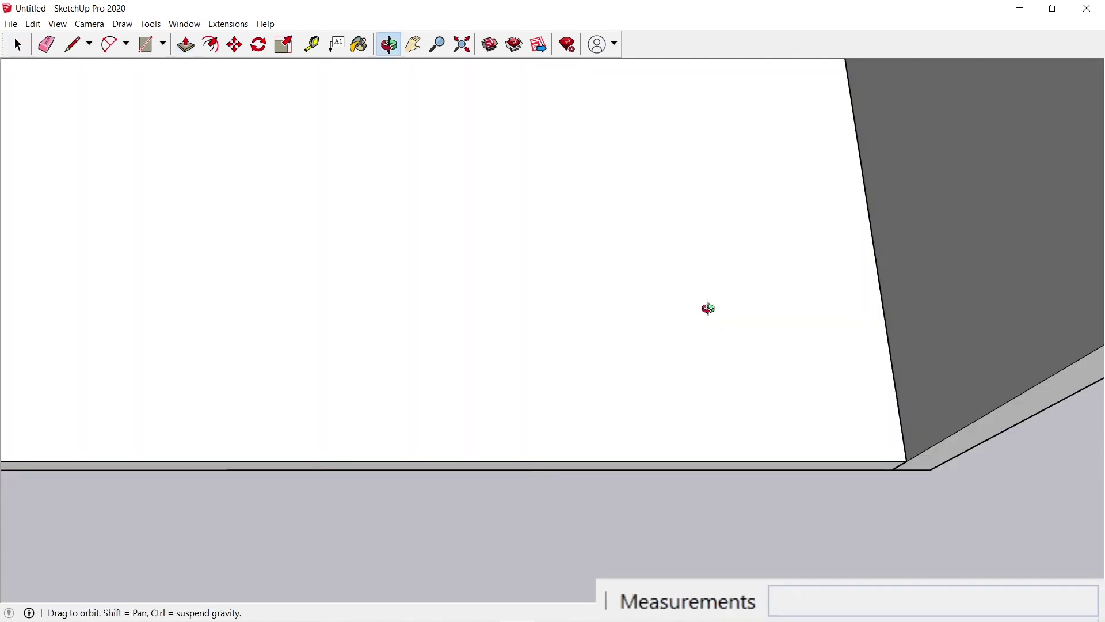
Step: Create a guide along the edge where the right end wall meets the base, and select it
scroll(709, 308, "down", 4)
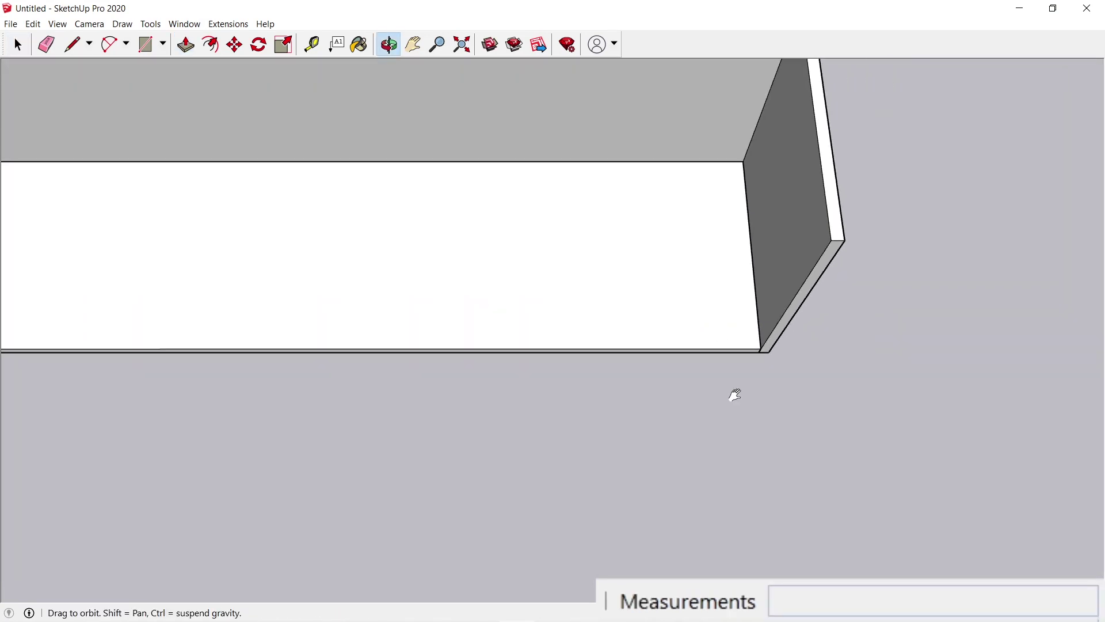
left_click_drag(736, 395, 743, 267)
left_click_drag(772, 508, 856, 391)
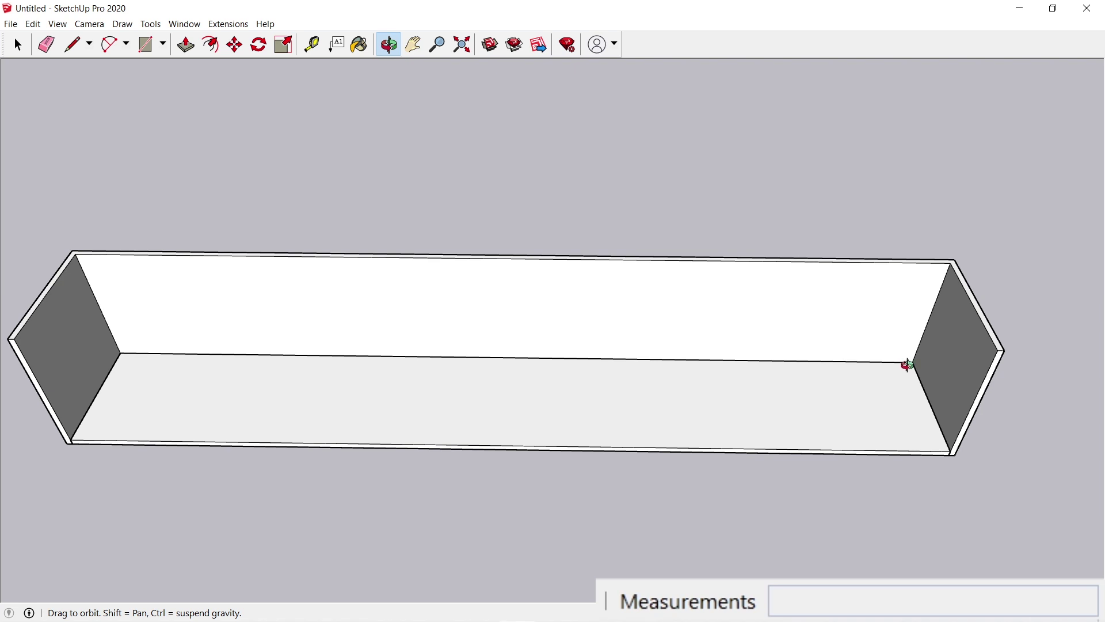
key("t")
left_click(929, 396)
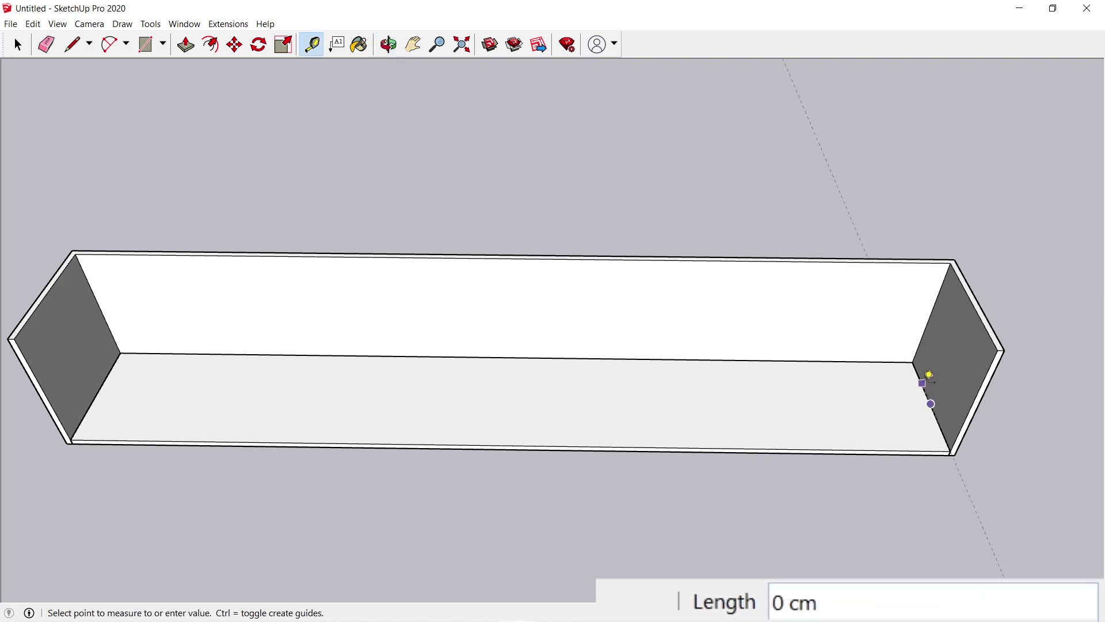
key("Escape")
key("space")
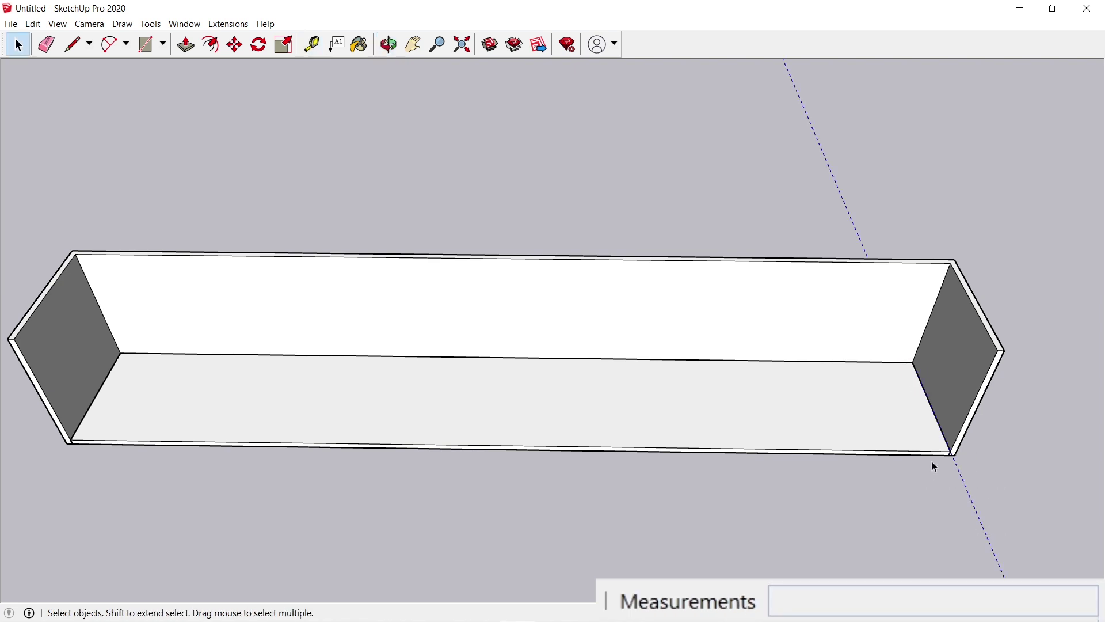
Step: Copy the guide 180 cm along the base and divide that distance into four equal spacings
key("m")
left_click(932, 404)
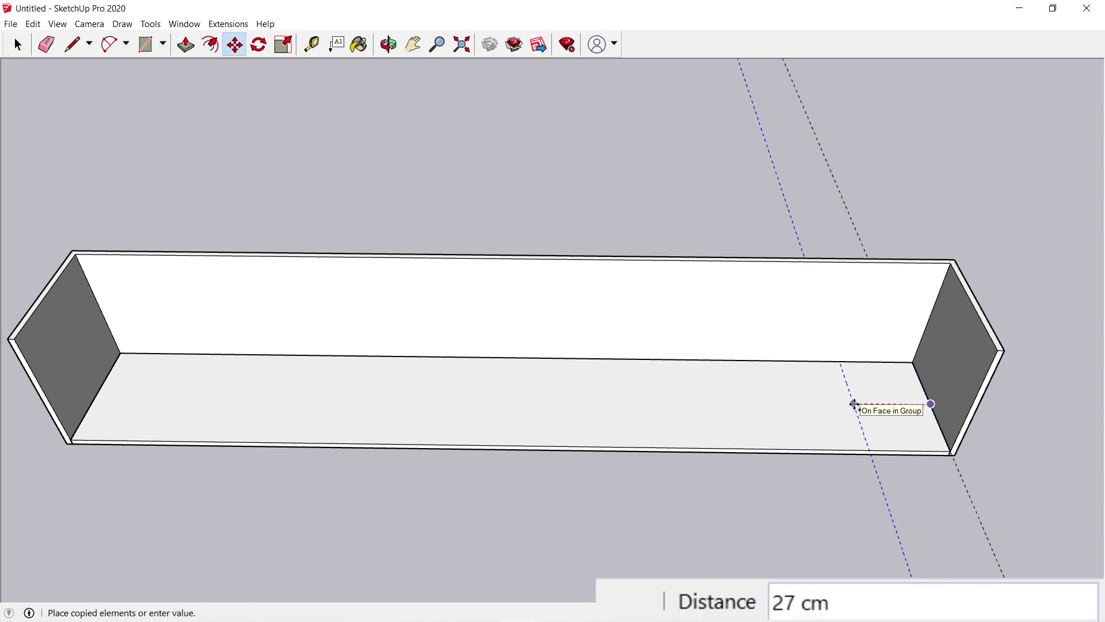
type("180")
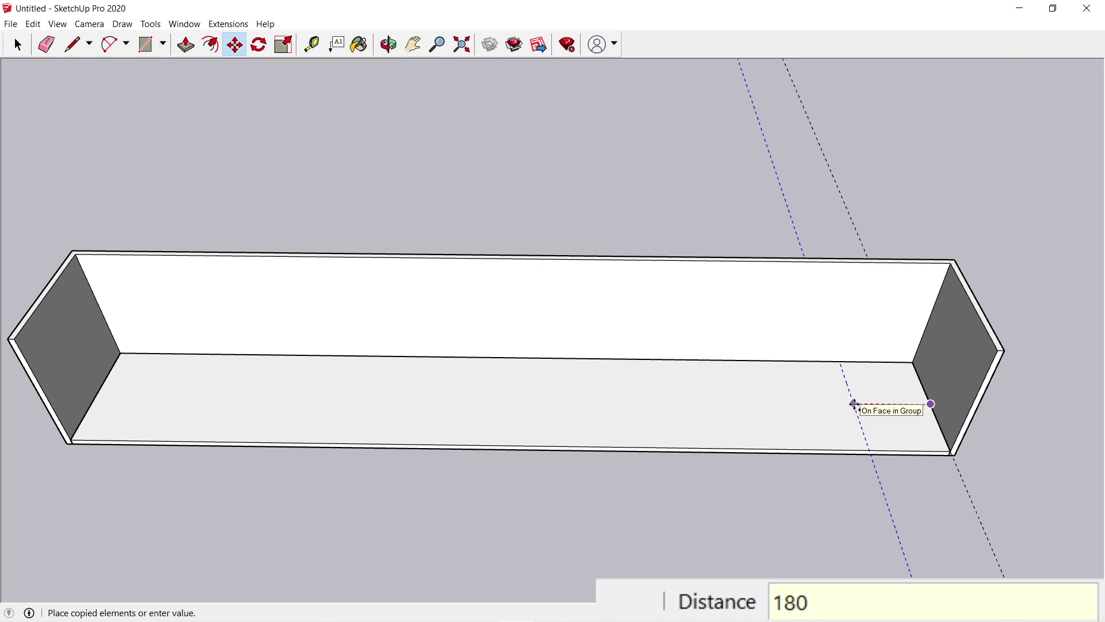
key("Return")
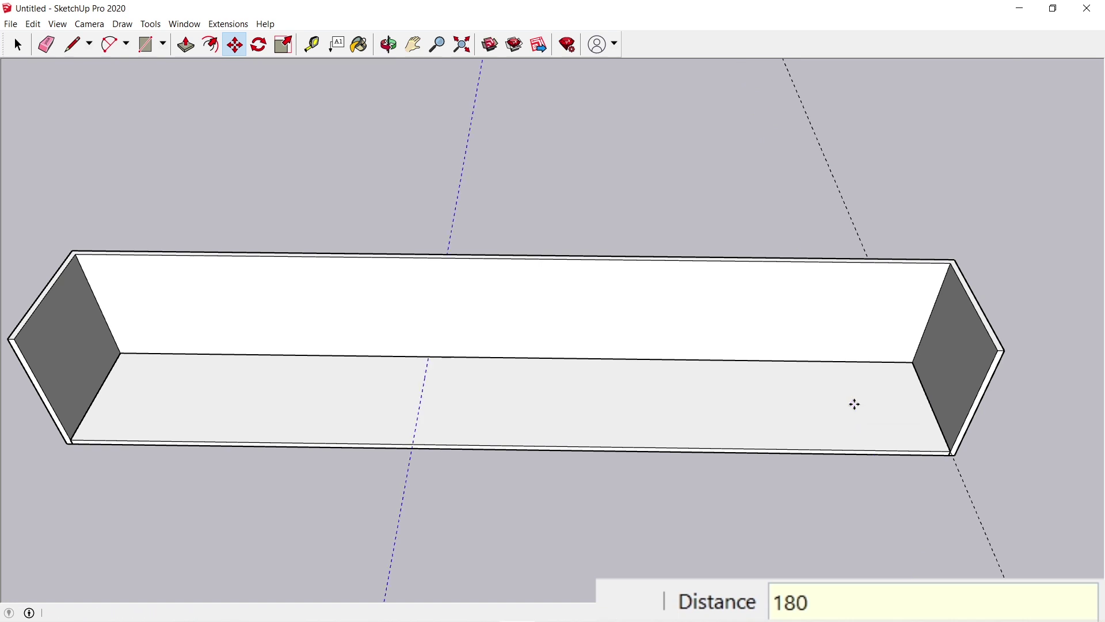
type("/4")
key("Return")
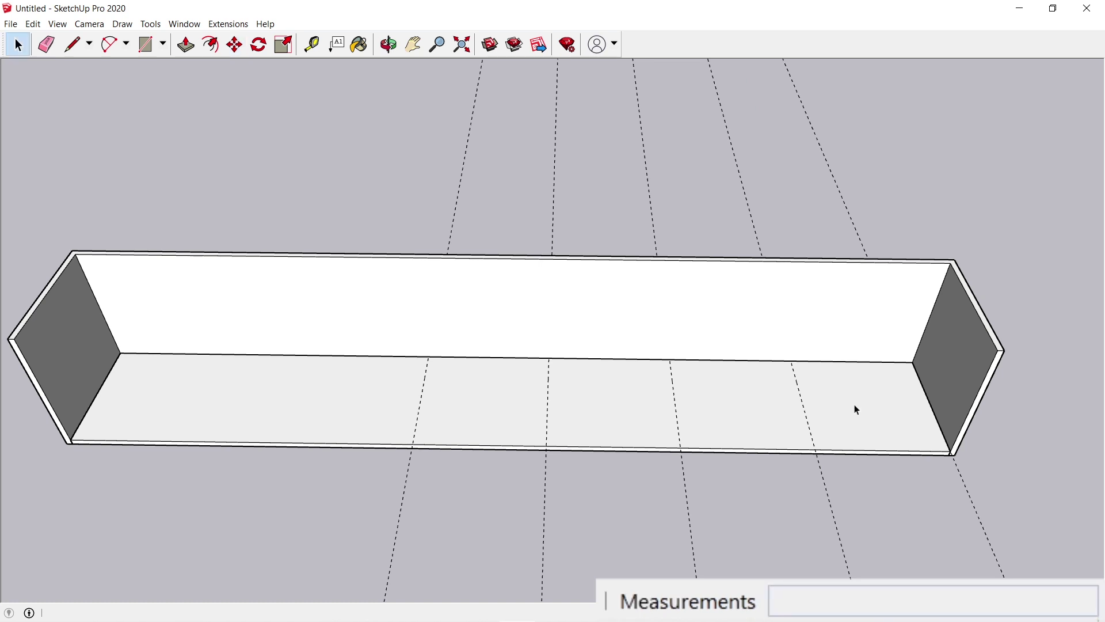
Step: Measure the distance from the nearest copied guide to the right end wall
key("space")
key("o")
left_click_drag(958, 411, 846, 447, "shift")
scroll(772, 326, "up", 4)
key("t")
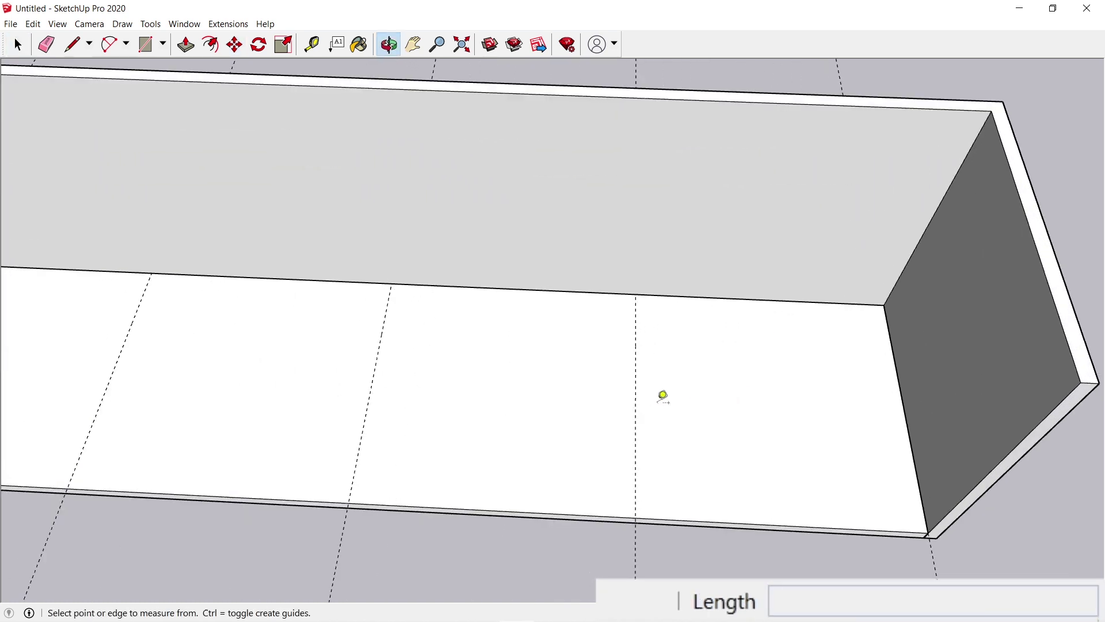
left_click(636, 398)
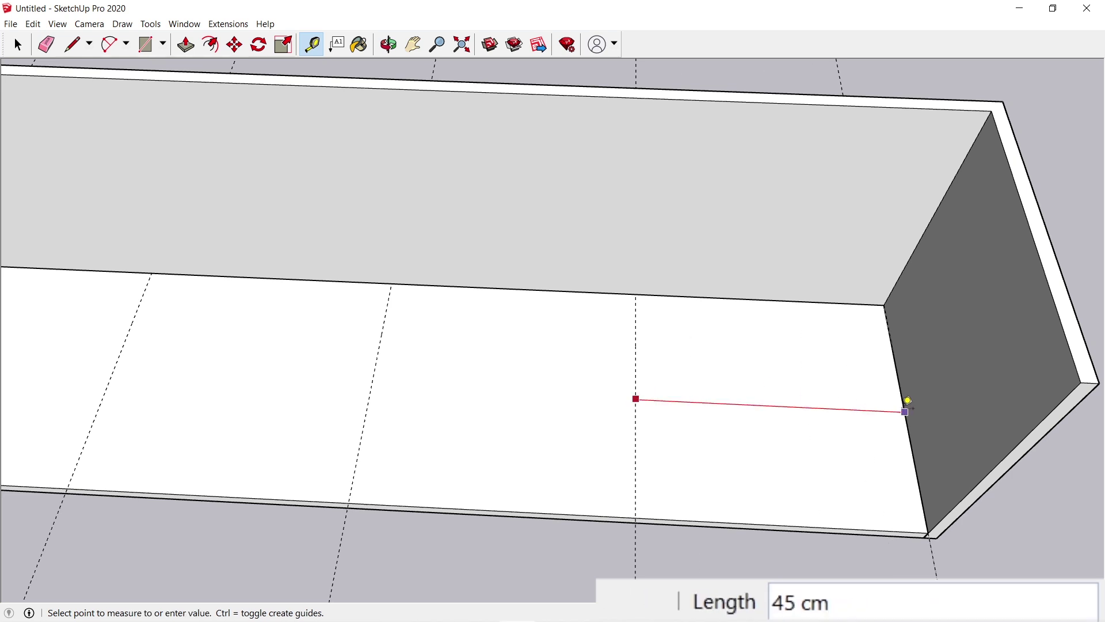
key("Escape")
left_click(635, 392)
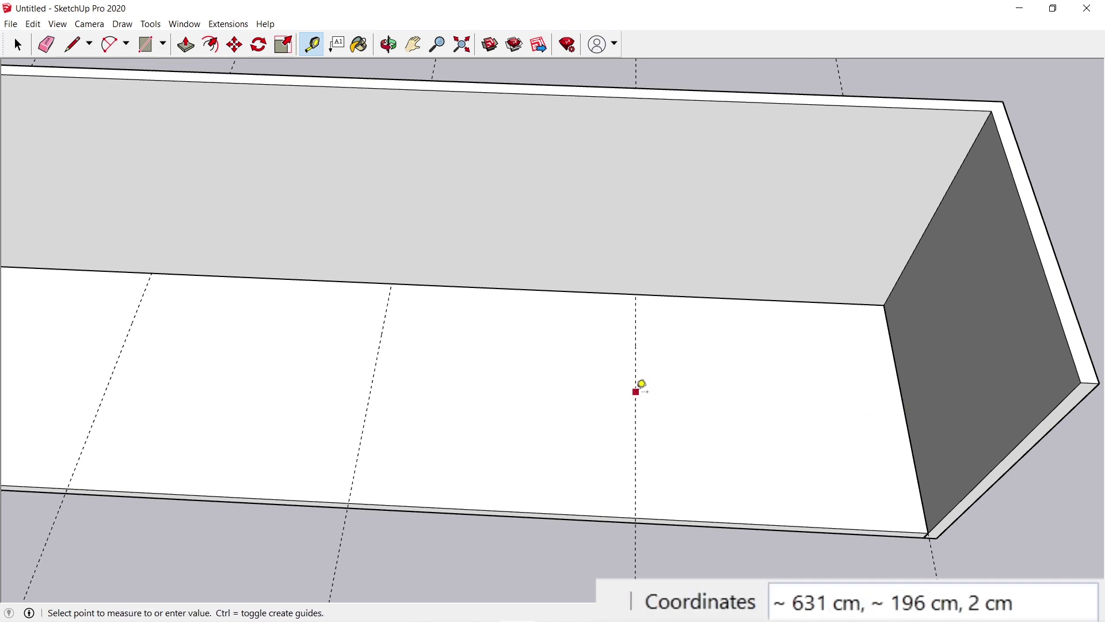
key("Escape")
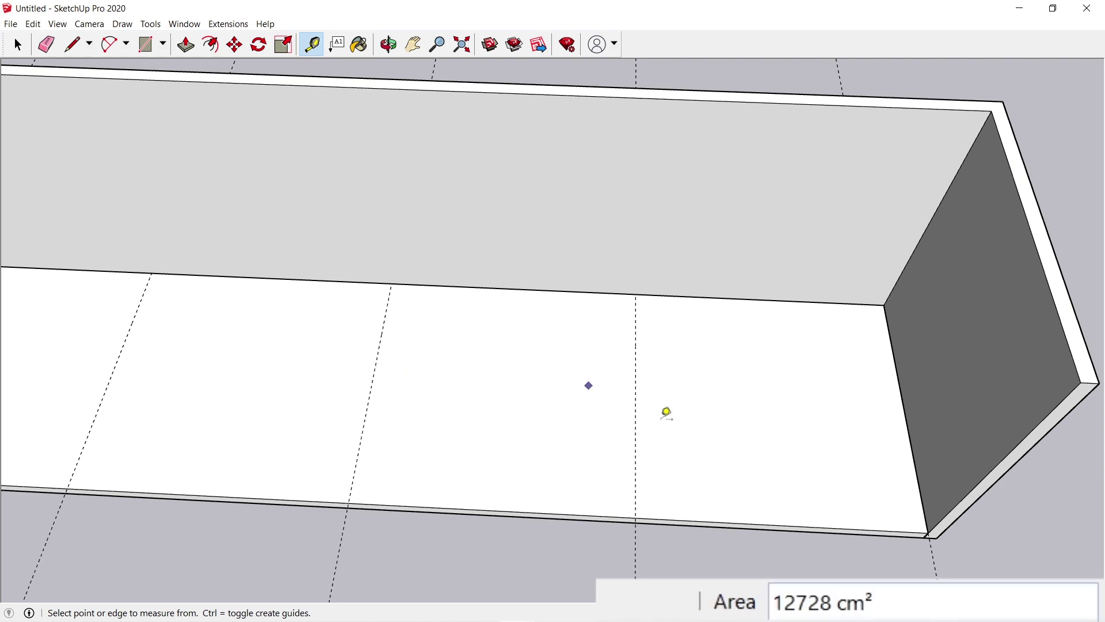
Step: Add guides 0.5 cm to each side of the copied guide nearest the right end wall
key("space")
scroll(660, 446, "up", 3)
key("t")
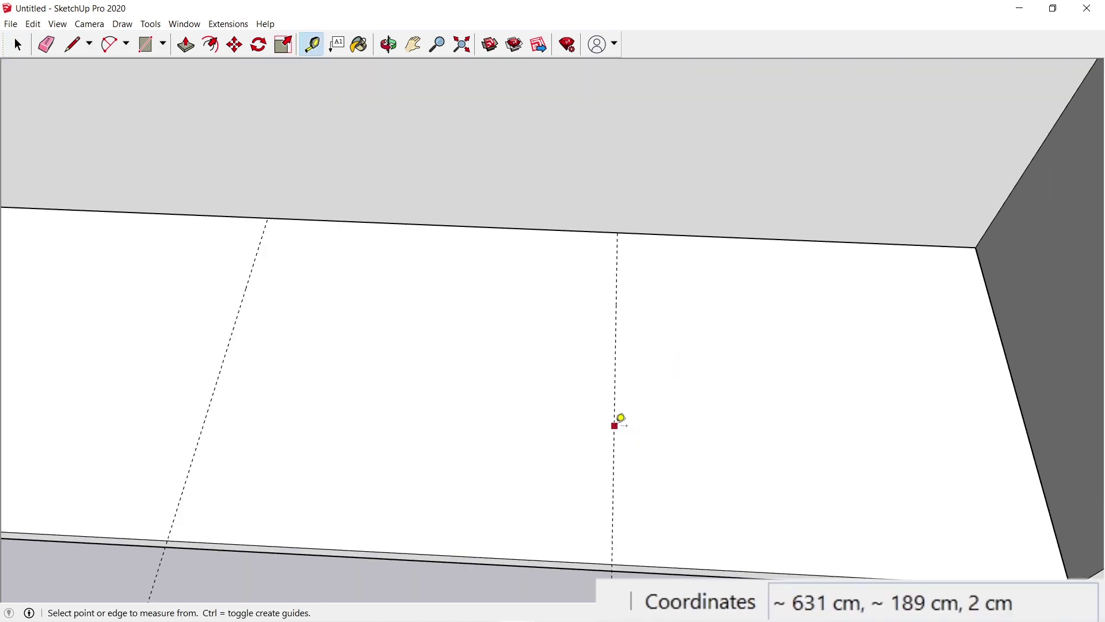
left_click(615, 426)
type("0.5")
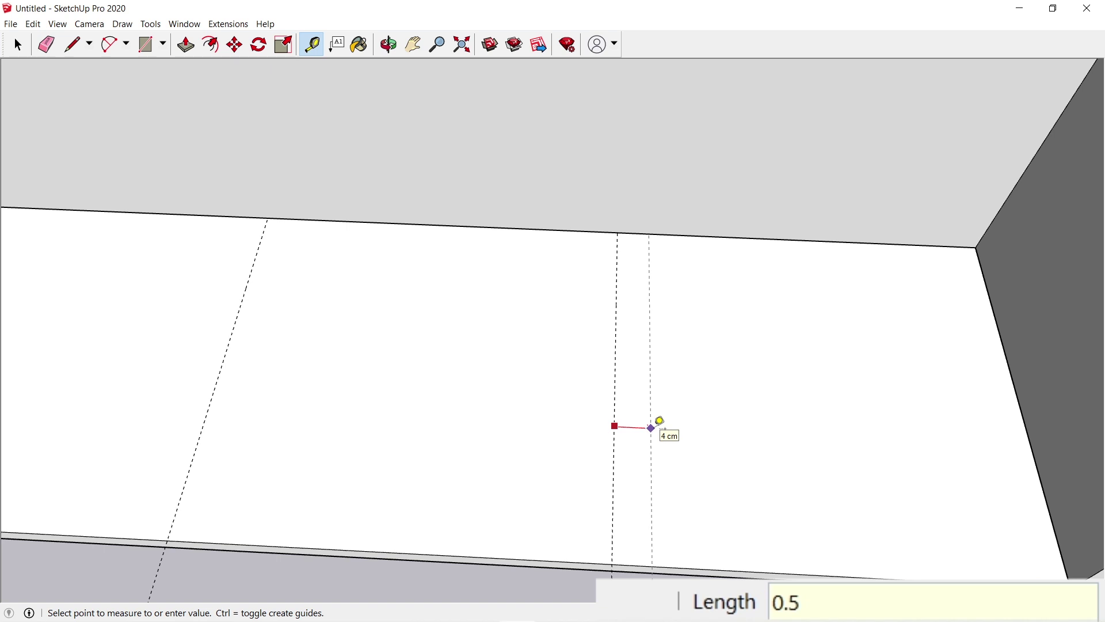
key("Return")
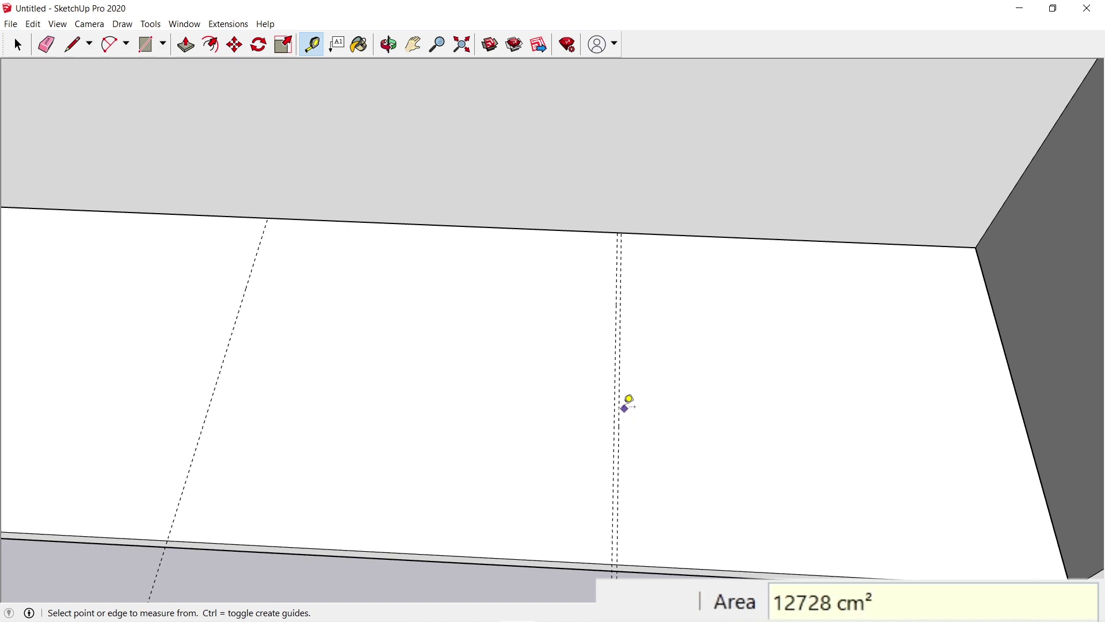
left_click(615, 401)
type("0.5")
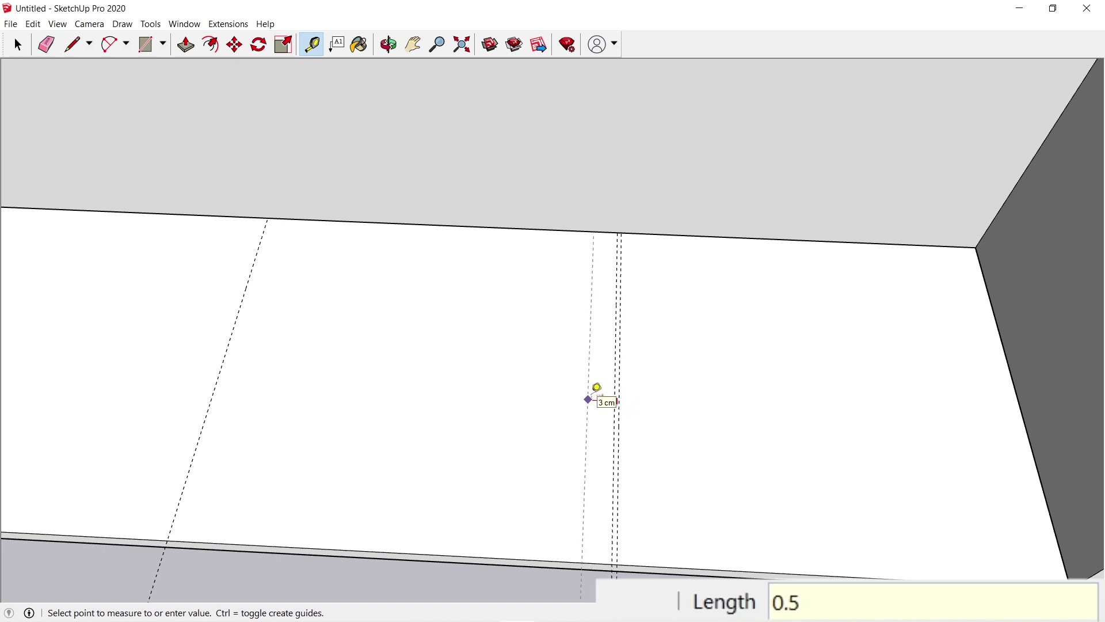
key("Return")
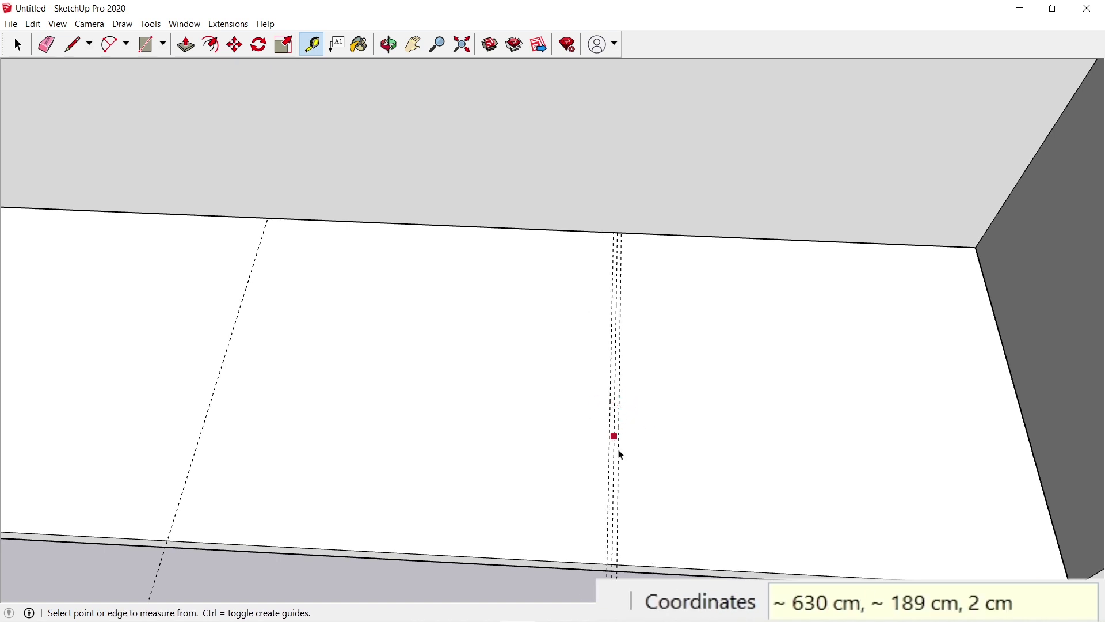
Step: Draw a 1 cm by 43 cm rectangle across the base between the two offset guides and erase the three guides there
key("space")
scroll(639, 536, "up", 3)
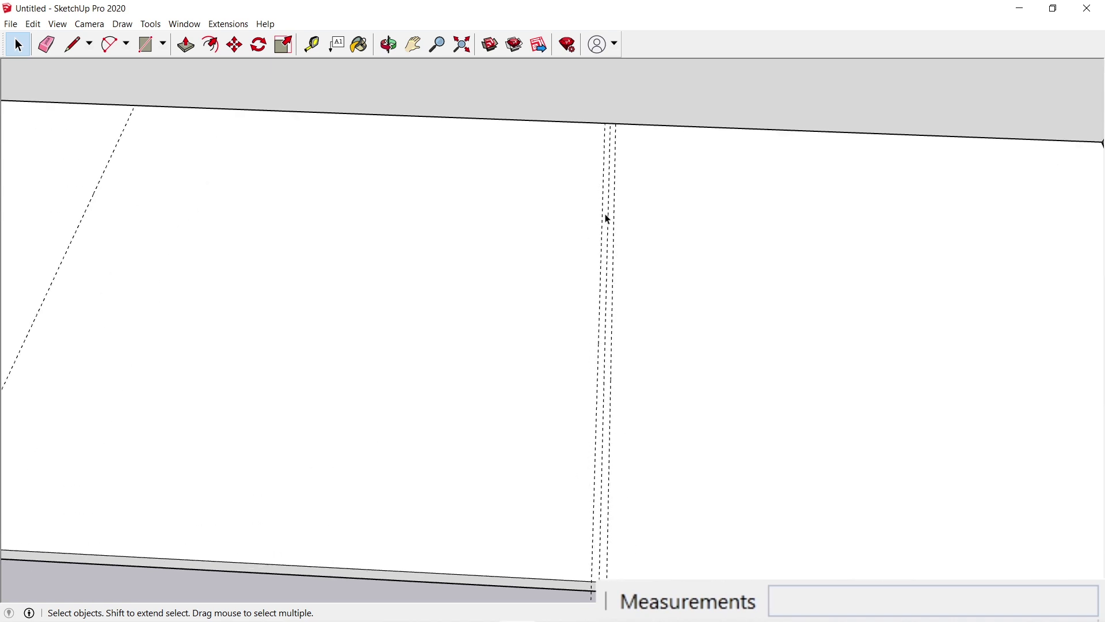
key("r")
left_click(616, 123)
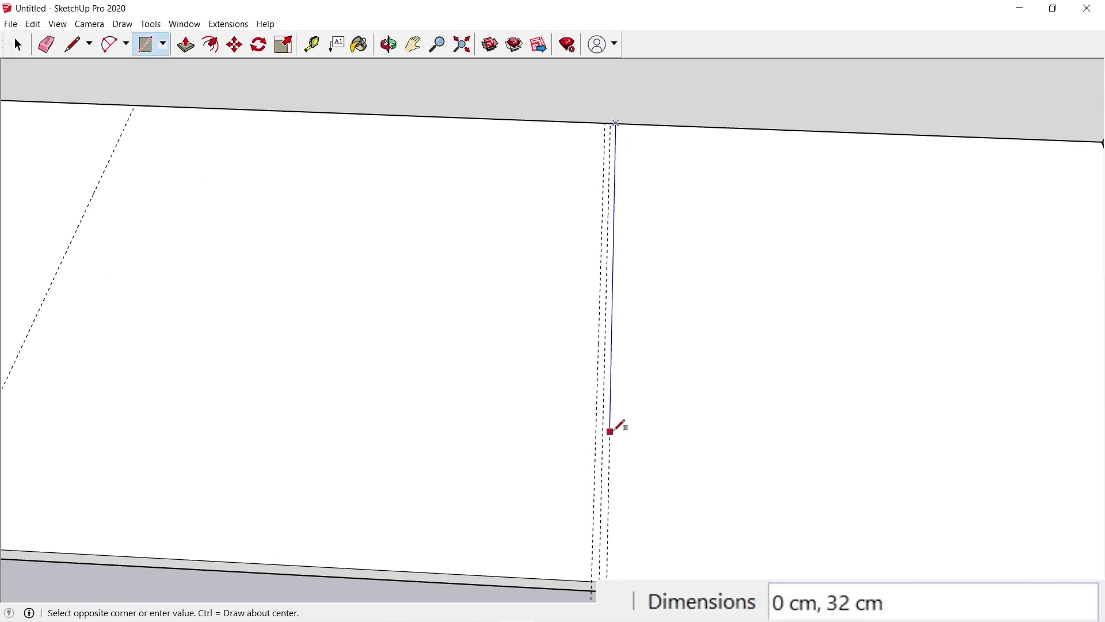
left_click(598, 576)
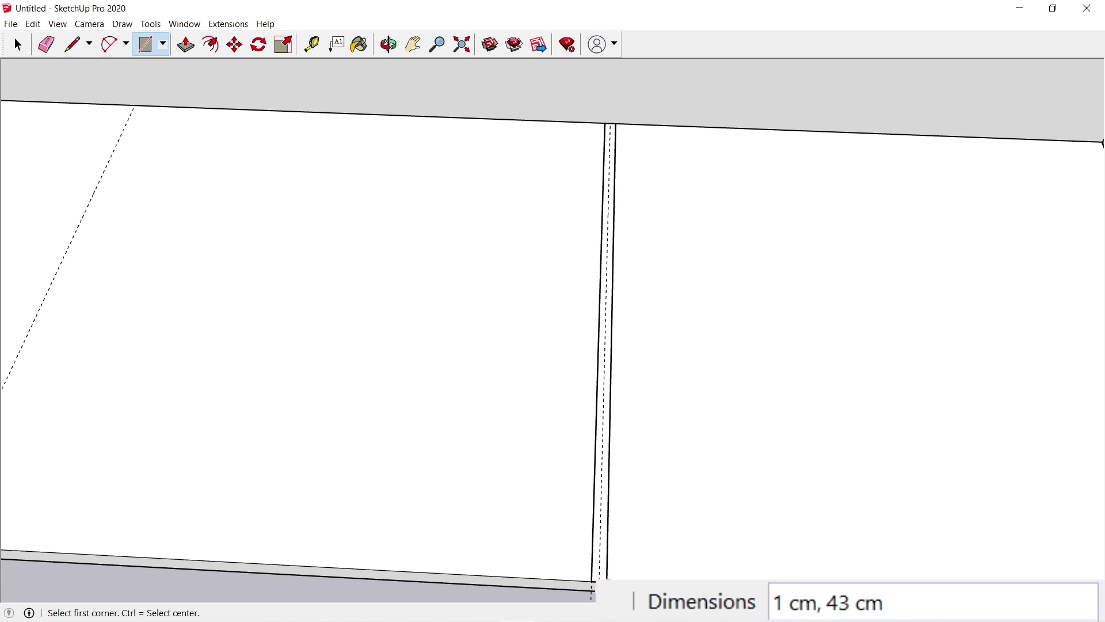
scroll(545, 451, "down", 3)
key("e")
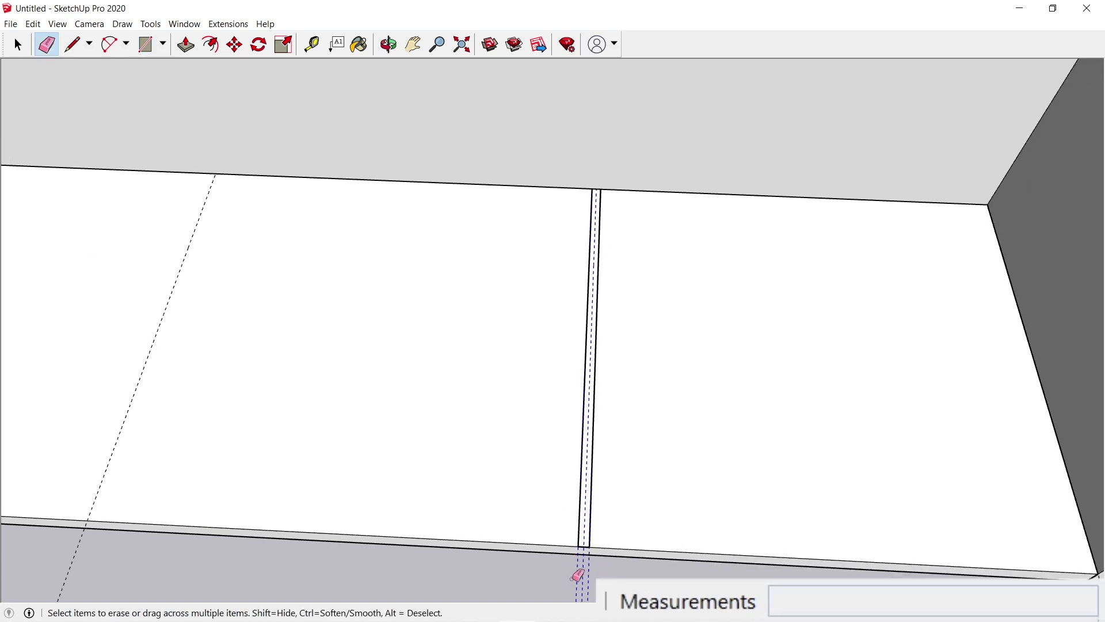
Step: Make the 1 cm by 43 cm divider rectangle on the base into a component
key("space")
double_click(585, 536)
right_click(587, 534)
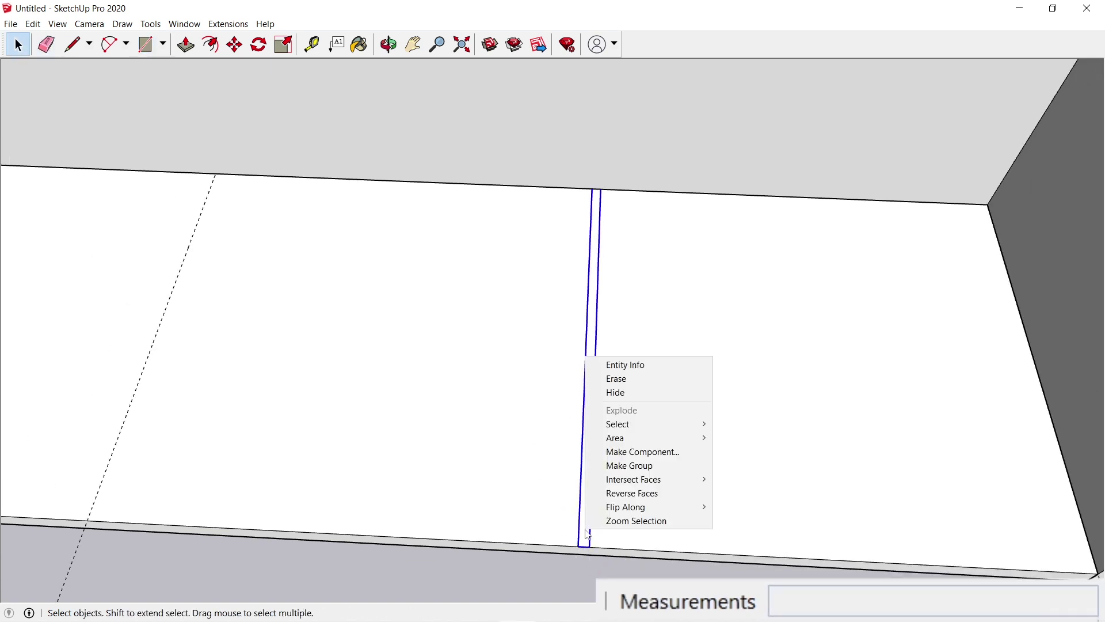
left_click(621, 457)
left_click(576, 466)
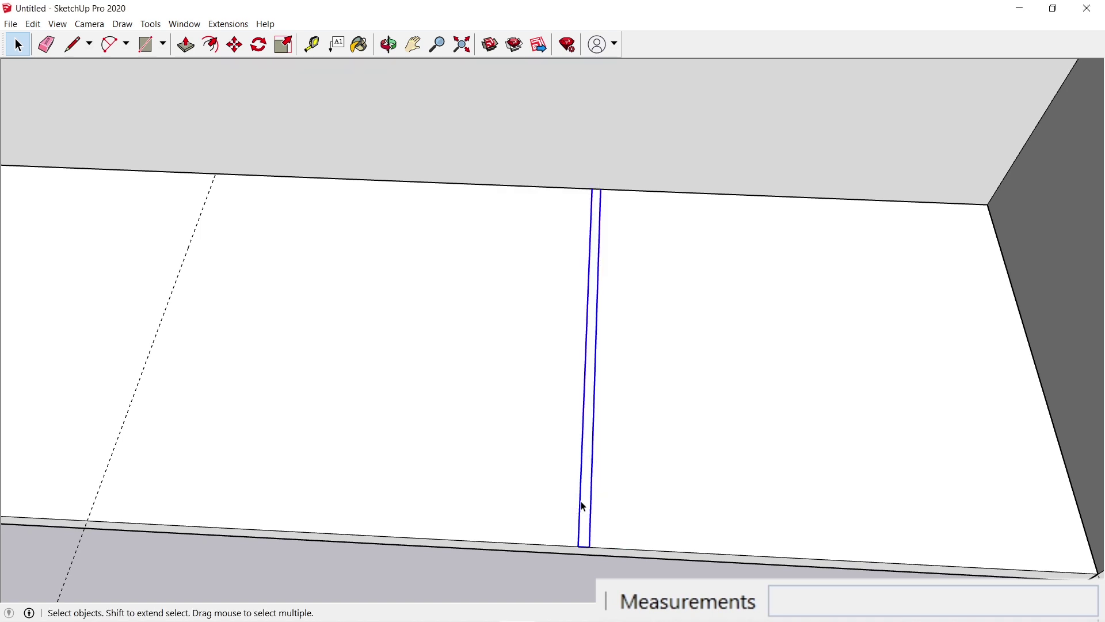
Step: Copy the divider component 45 cm to the next guide and repeat it for three copies at that spacing
scroll(583, 506, "up", 3)
key("m")
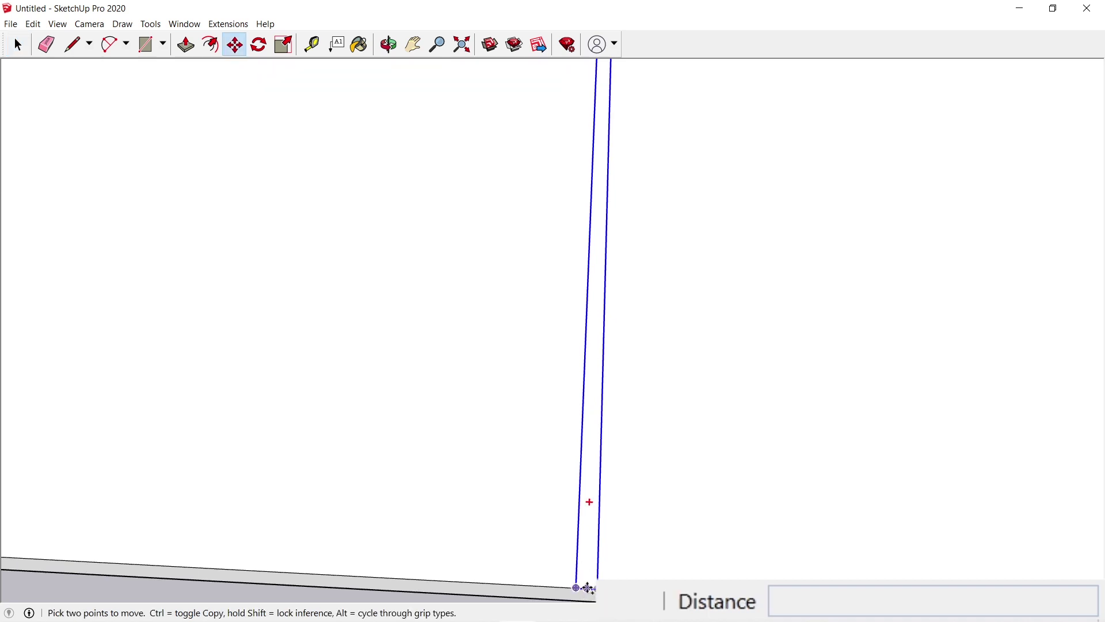
left_click(577, 587)
scroll(585, 585, "down", 4)
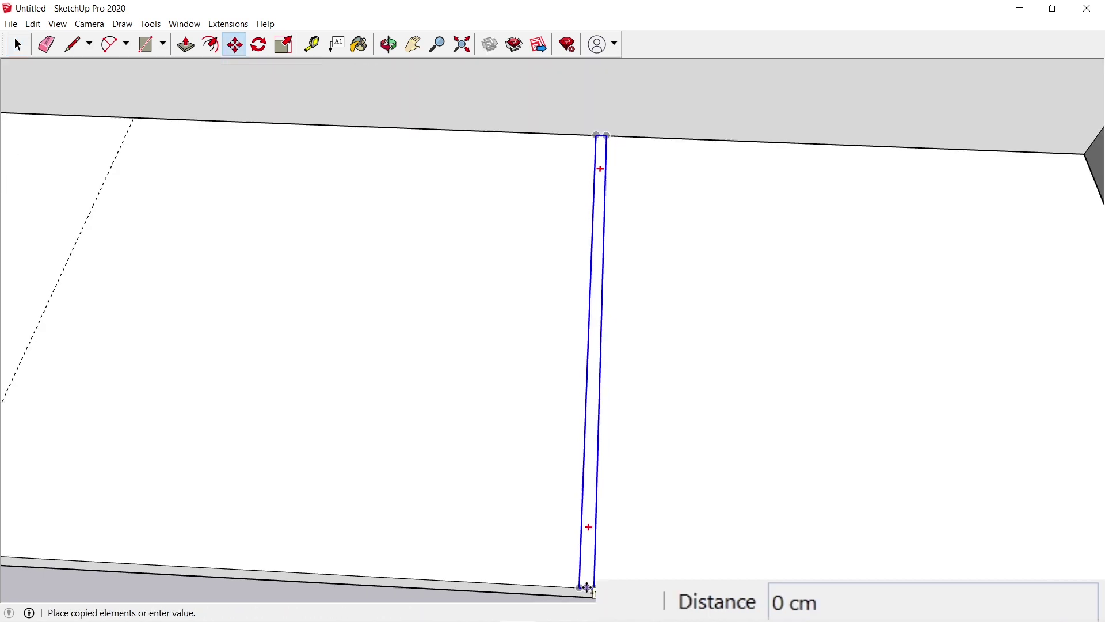
key("ctrl")
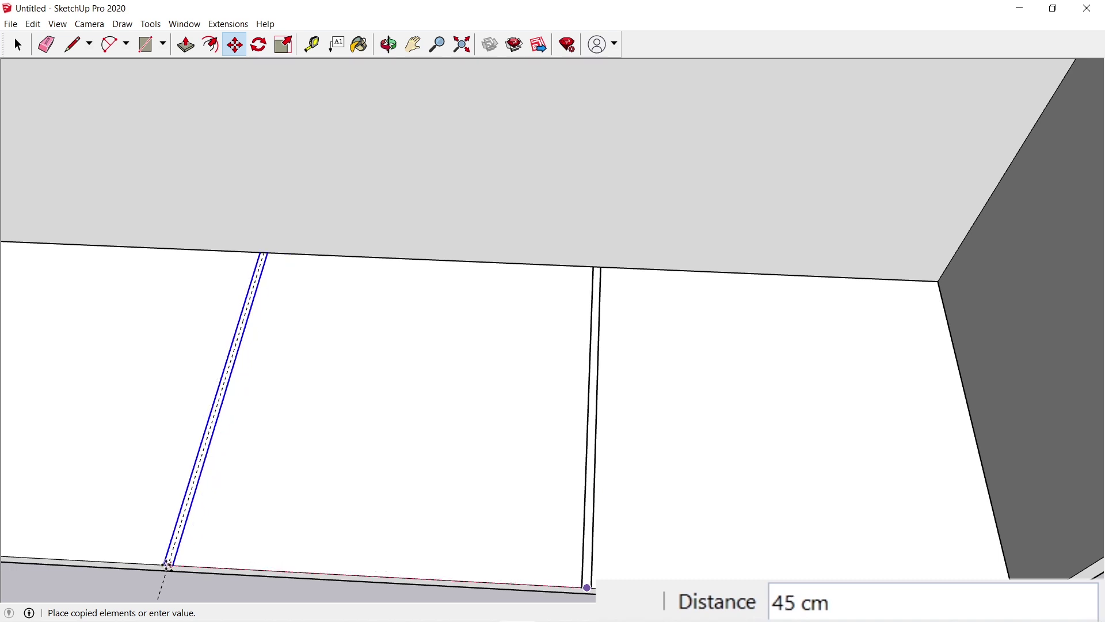
scroll(168, 564, "up", 4)
left_click(168, 564)
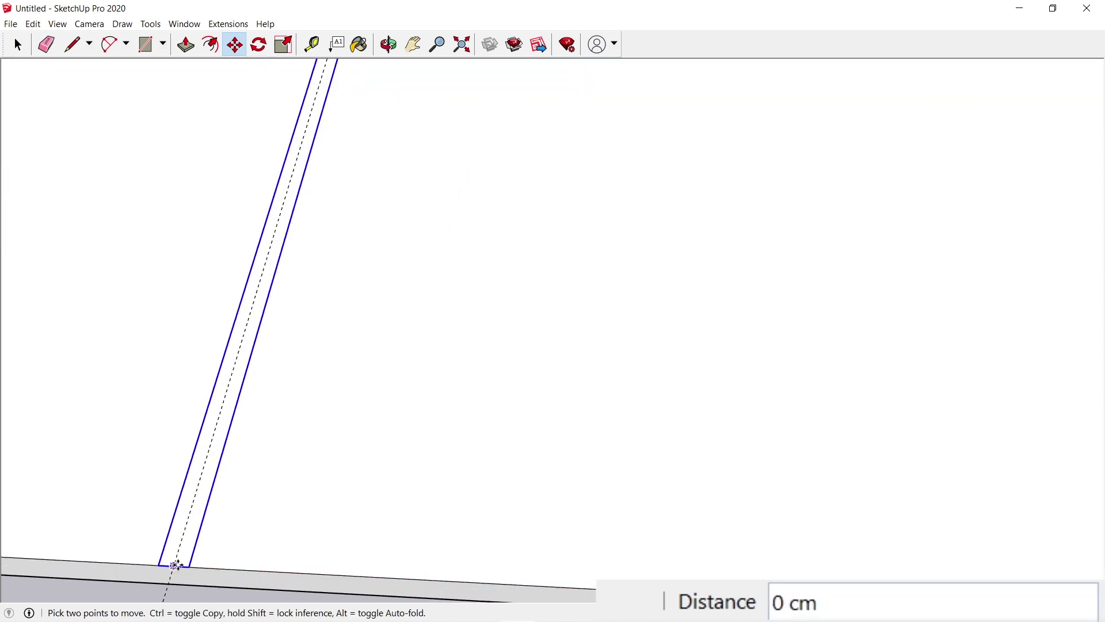
type("x3")
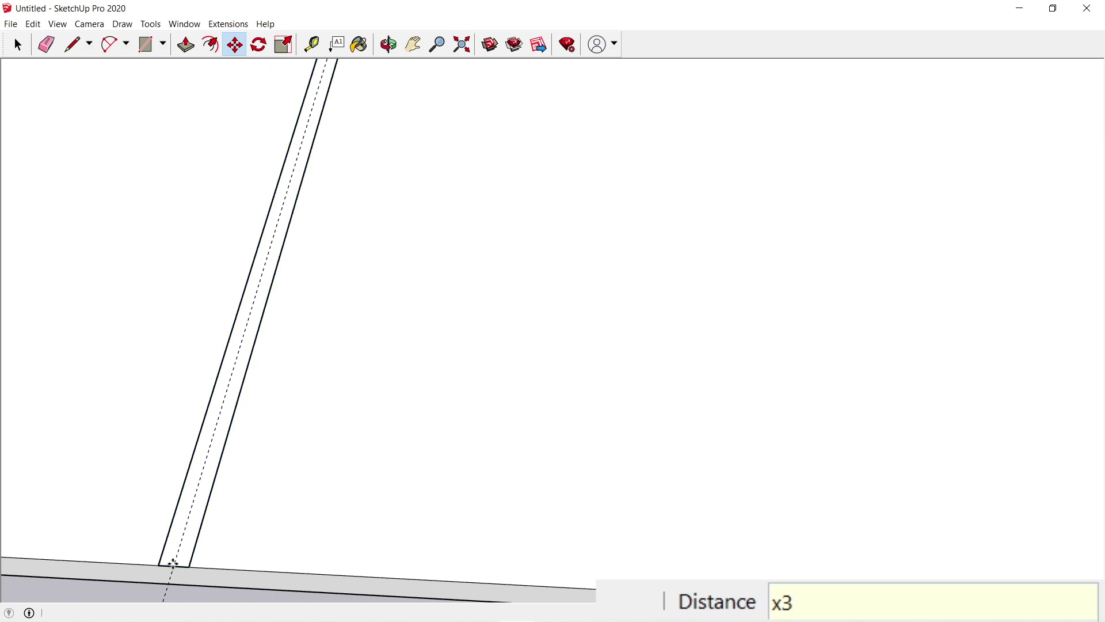
key("Return")
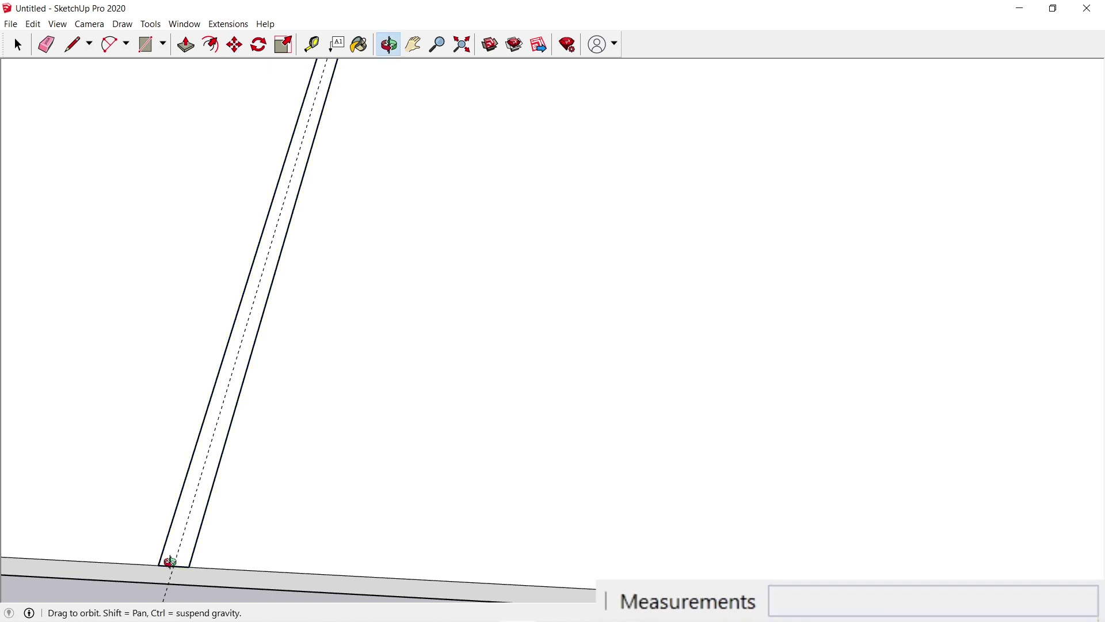
Step: Erase the remaining guides crossing the box
scroll(173, 564, "down", 6)
mouse_move(173, 563)
middle_mouse_down("shift")
mouse_move(198, 538)
mouse_move(460, 459)
mouse_move(614, 375)
middle_mouse_up("shift")
scroll(459, 458, "down", 4)
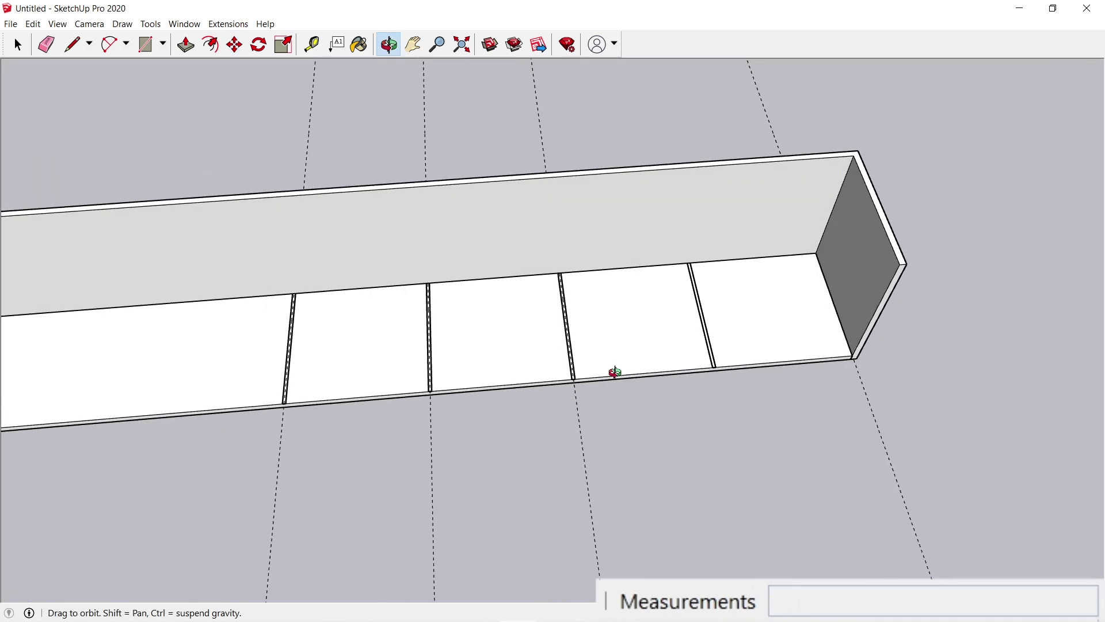
key("e")
mouse_move(633, 471)
left_mouse_down()
mouse_move(588, 456)
mouse_move(275, 470)
left_mouse_up()
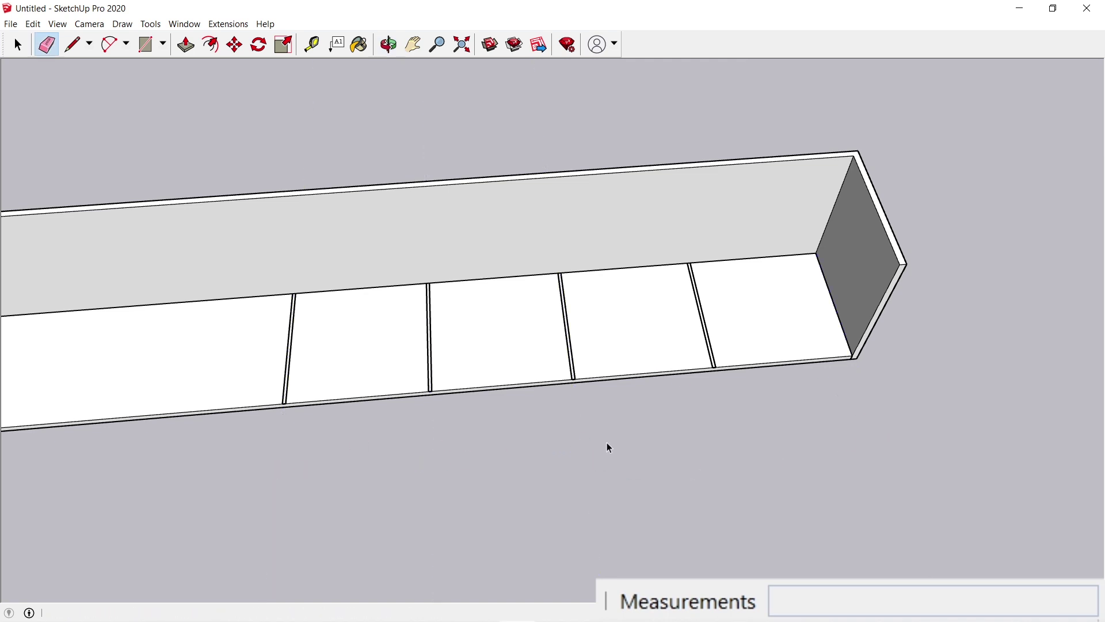
key("space")
Step: Push/Pull the divider component up 46 cm, level with the top of the box walls
scroll(730, 327, "up", 3)
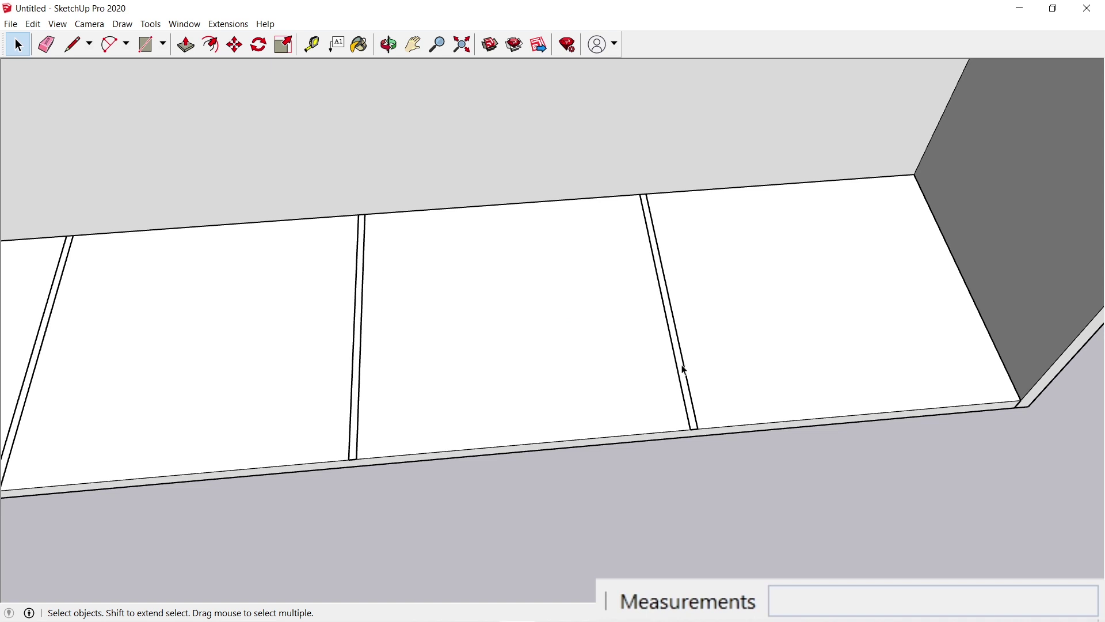
scroll(684, 370, "down", 3)
key("p")
left_click(680, 370)
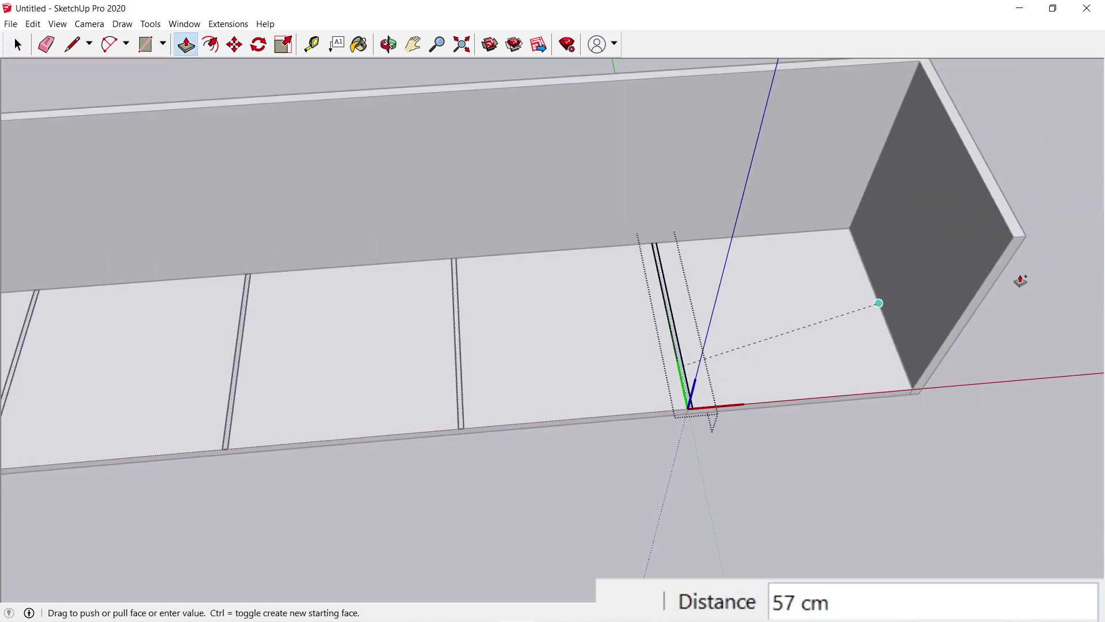
left_click(1023, 243)
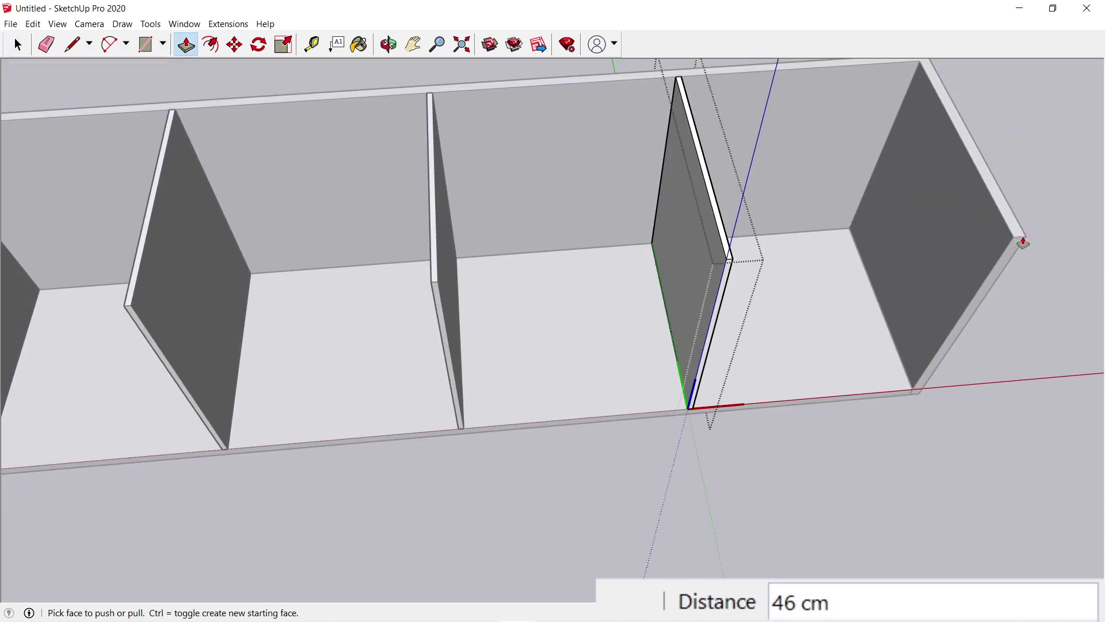
scroll(758, 429, "down", 2)
key("space")
Step: Draw a 43 cm by 2 cm rectangle on the base against the leftmost divider, on its open-compartment side
key("o")
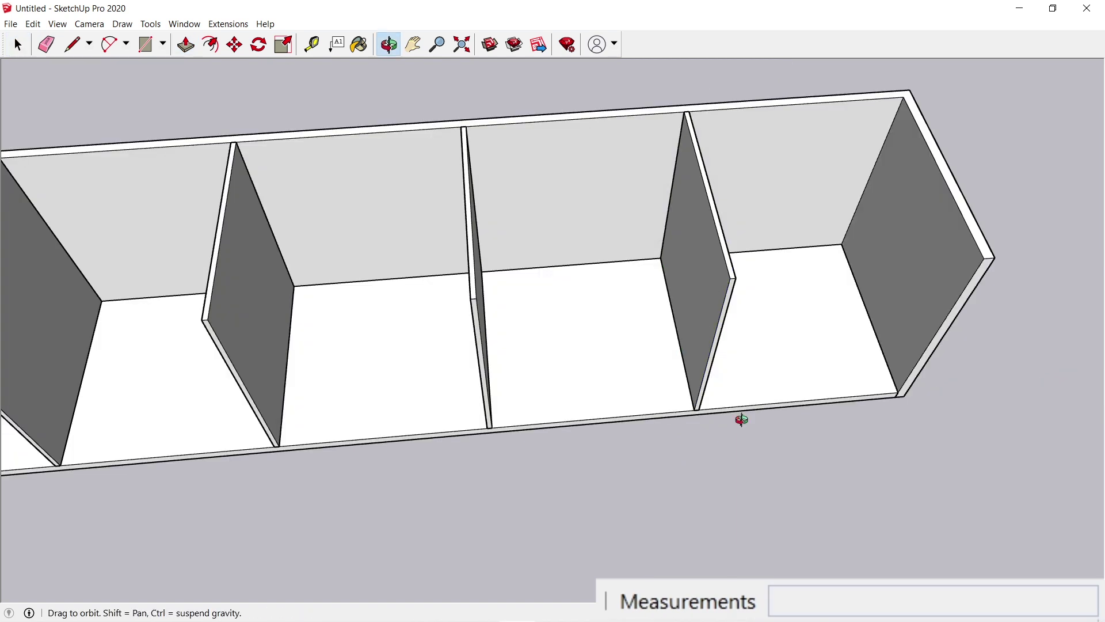
scroll(742, 419, "down", 2)
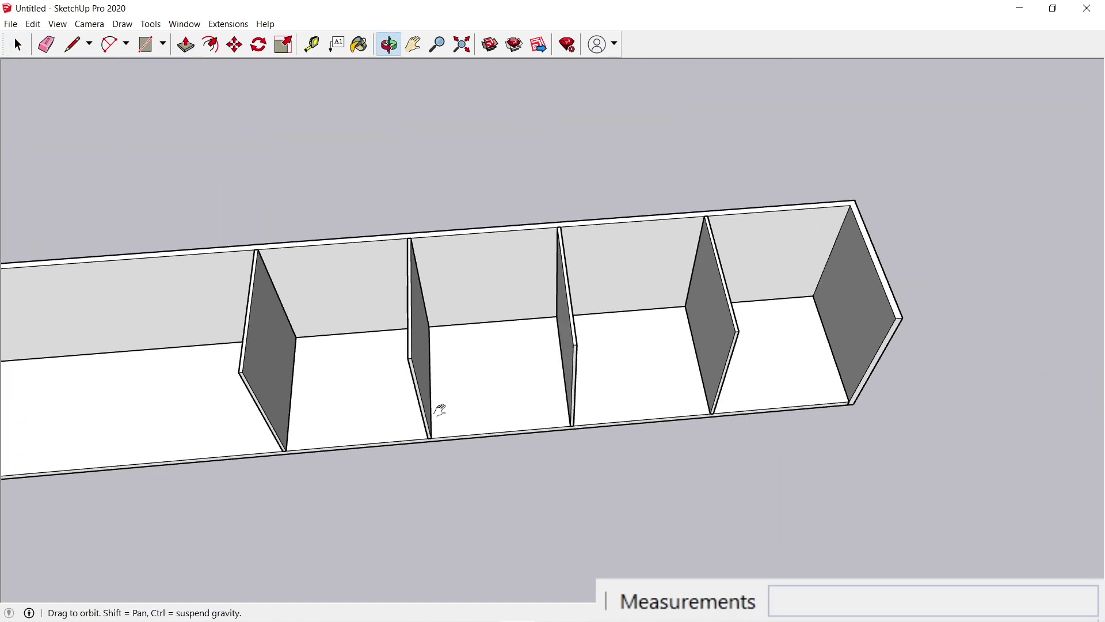
left_click_drag(440, 409, 628, 362, "shift")
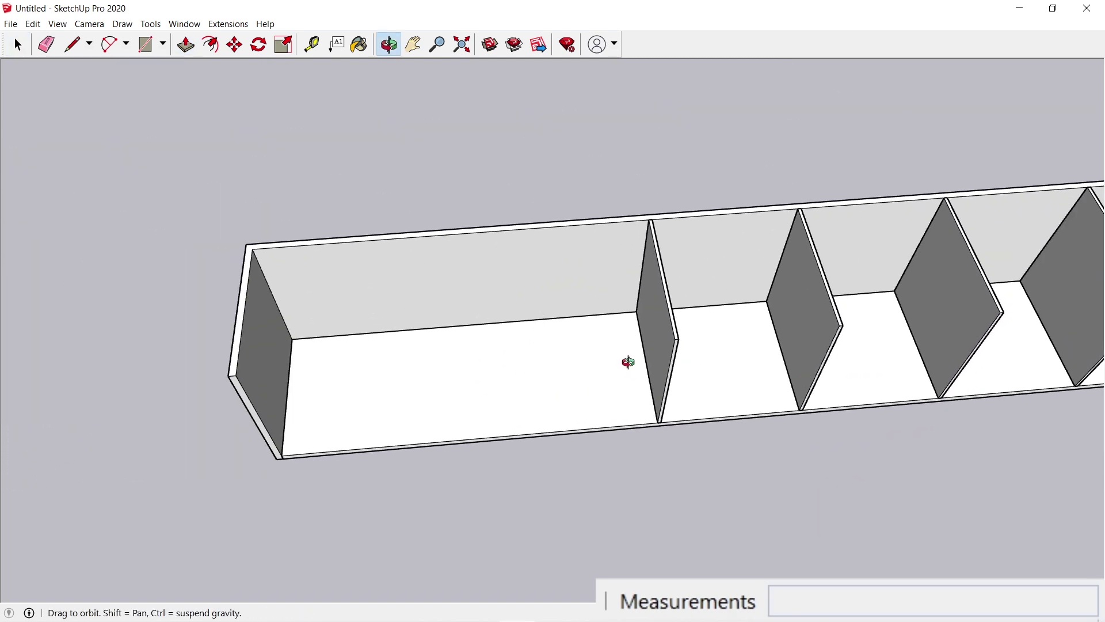
scroll(568, 372, "up", 4)
key("r")
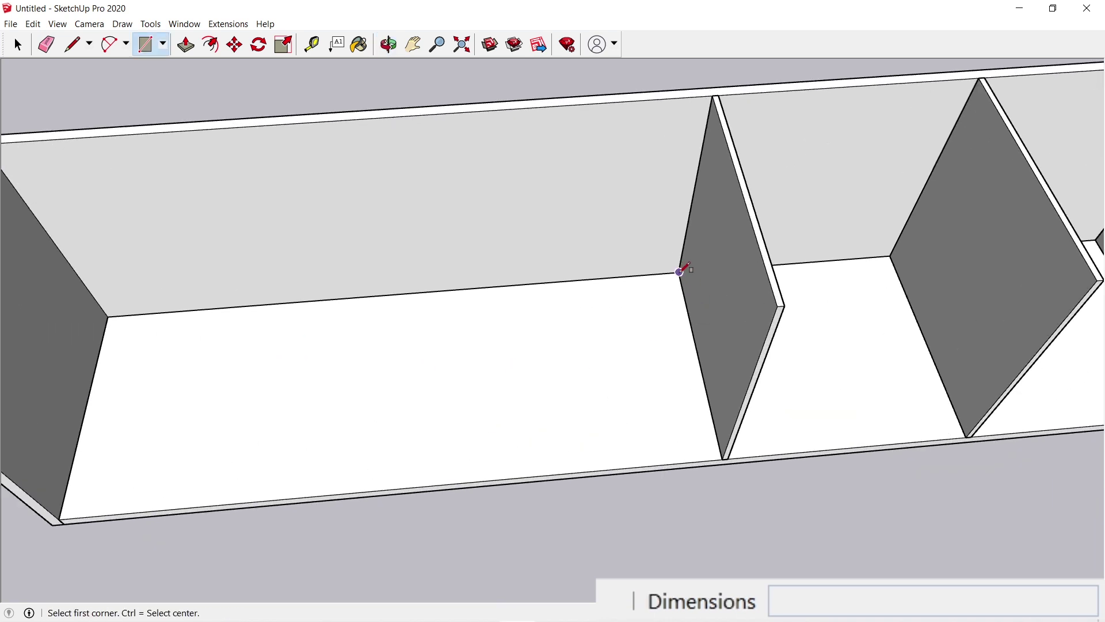
left_click(680, 272)
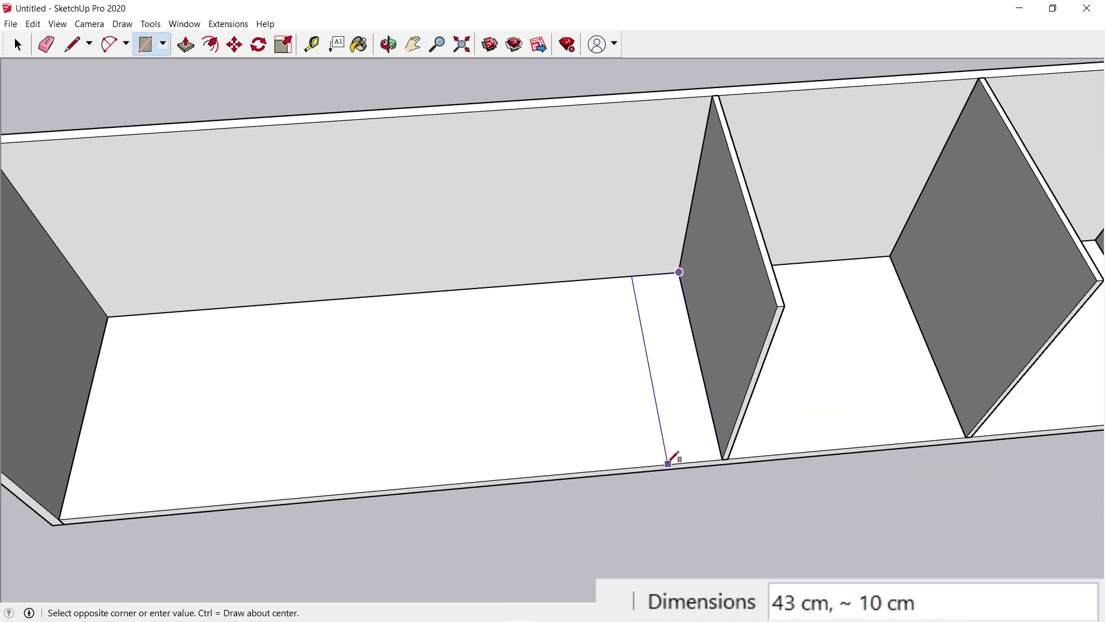
type("4")
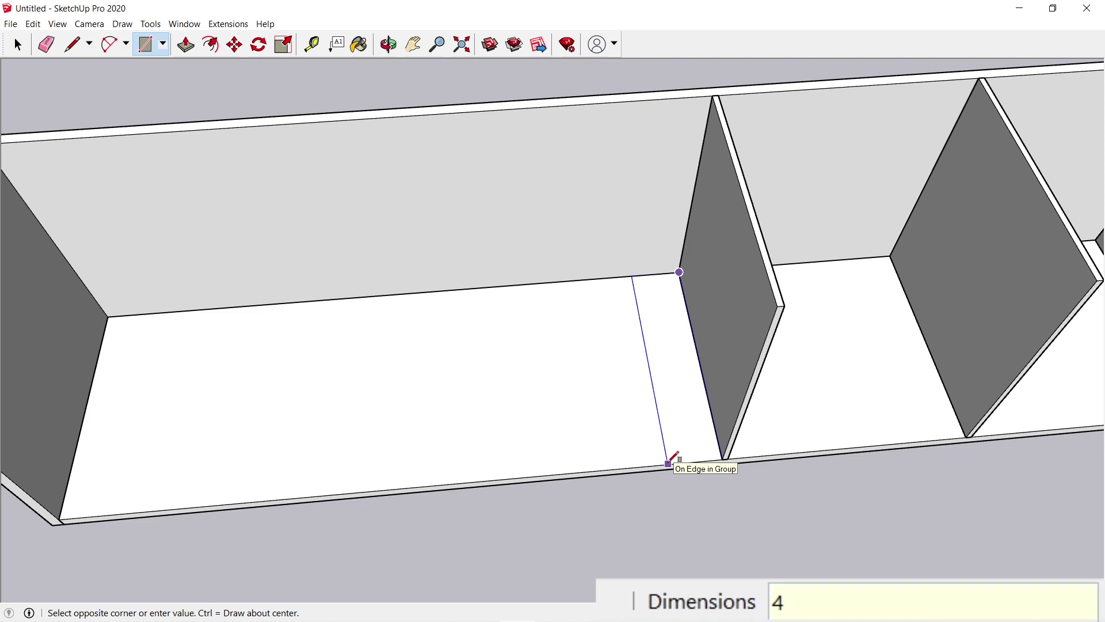
type("3,2")
key("Return")
Step: Group the 2 cm wide rectangle and Push/Pull it up to the height of the adjacent divider
key("space")
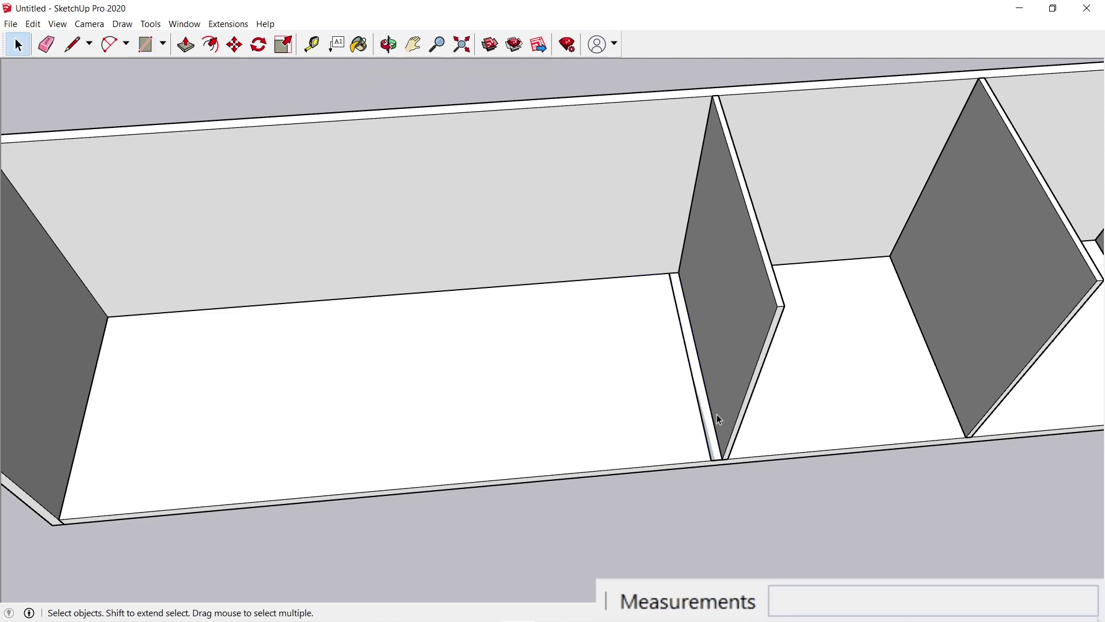
right_click(708, 416)
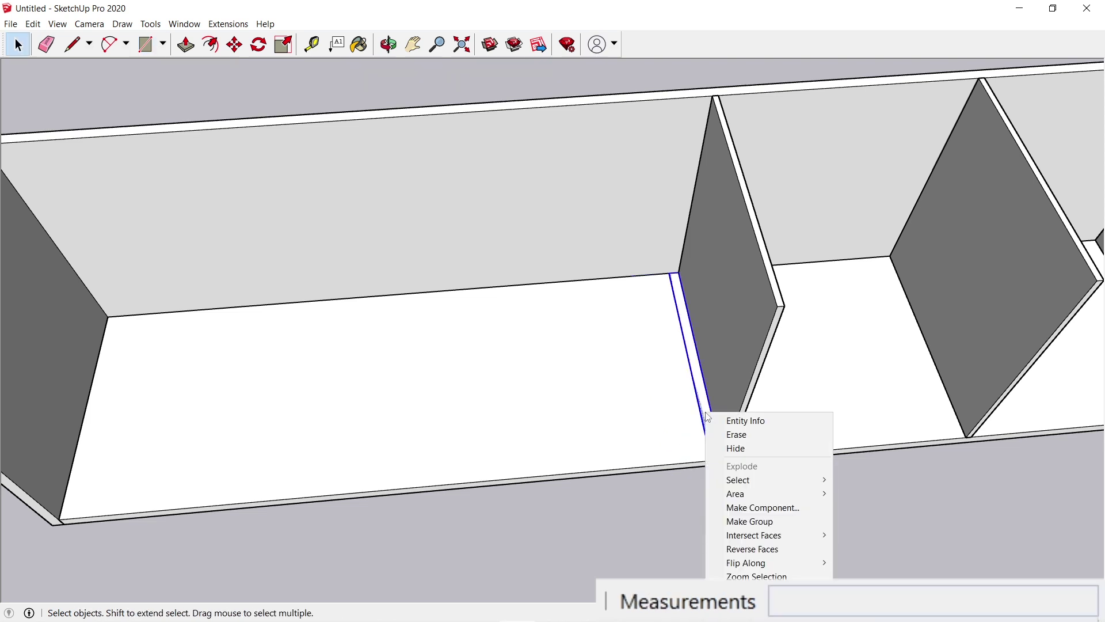
left_click(743, 519)
key("p")
left_click_drag(703, 407, 786, 308)
left_click(766, 310)
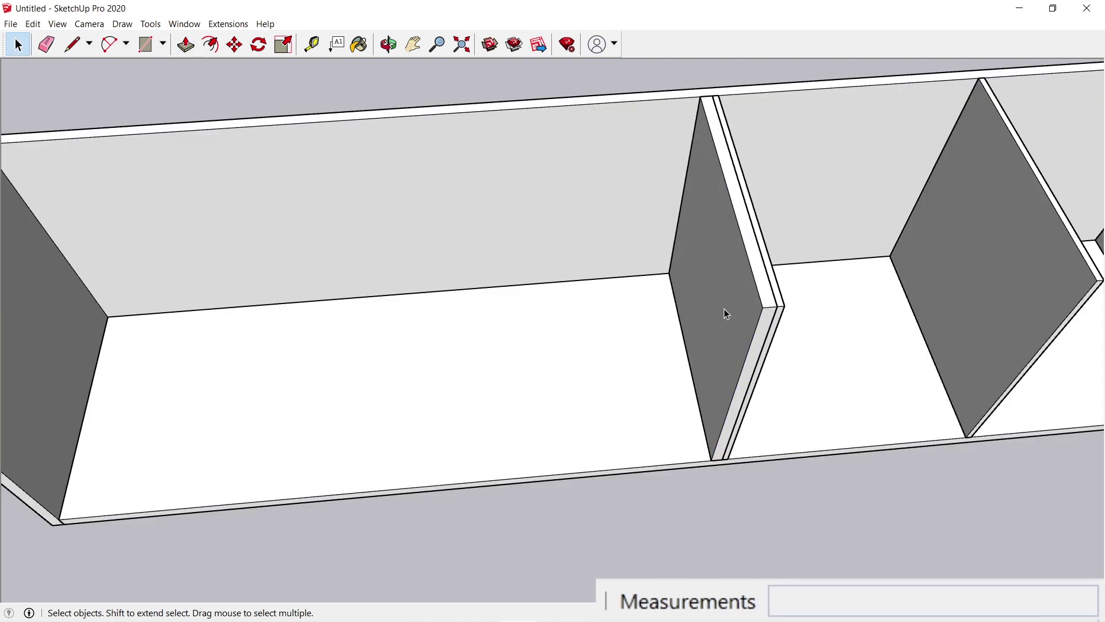
Step: Add a guide along the 2 cm panel's base edge facing the large open compartment
key("t")
left_click(688, 336)
left_click(686, 333)
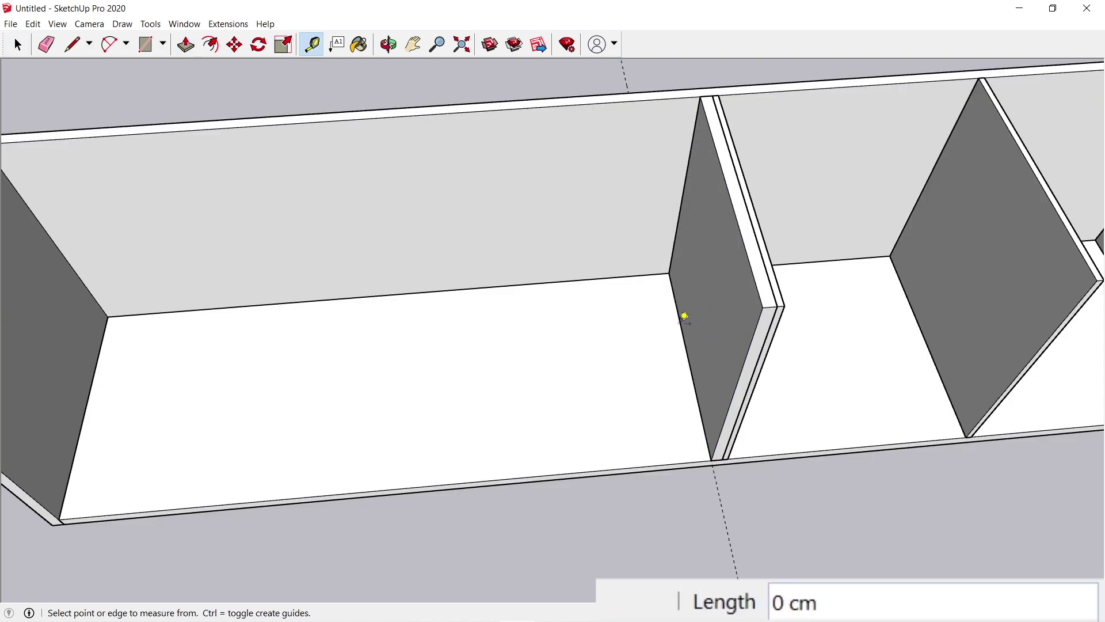
Step: Copy the guide about 113 cm to the left end wall's inner base edge and divide that distance into two equal spacings
key("space")
key("m")
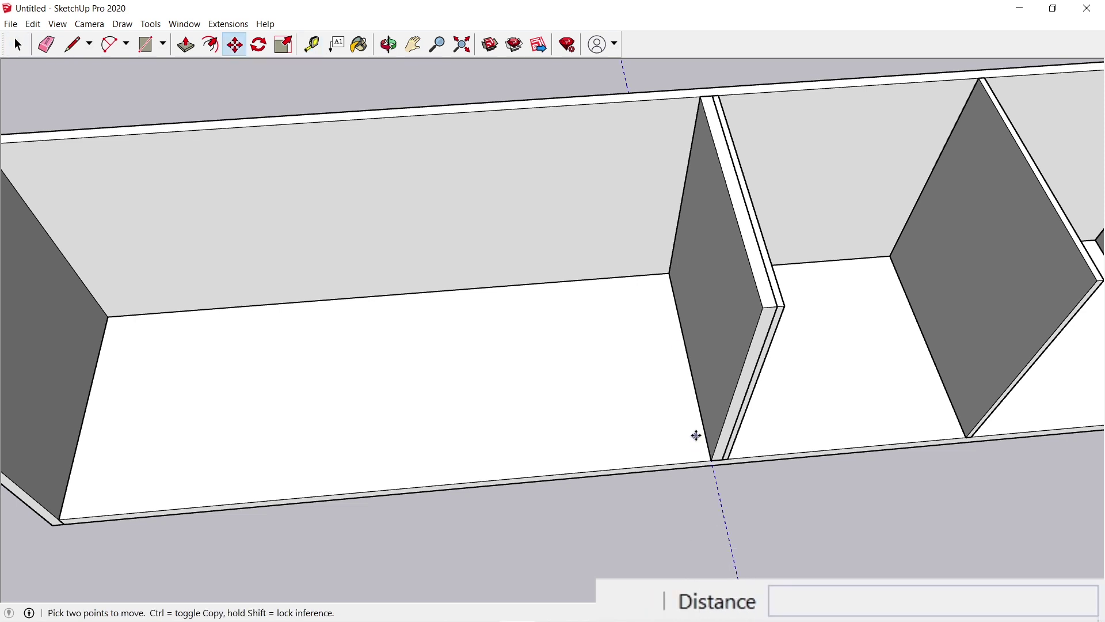
left_click(685, 423)
key("ctrl")
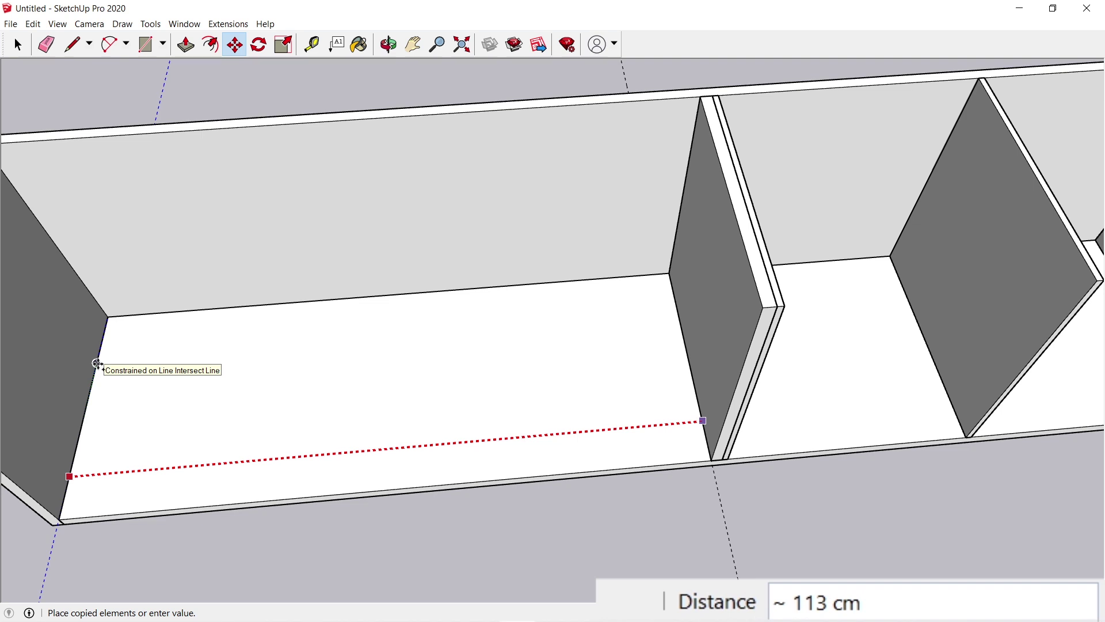
key("Escape")
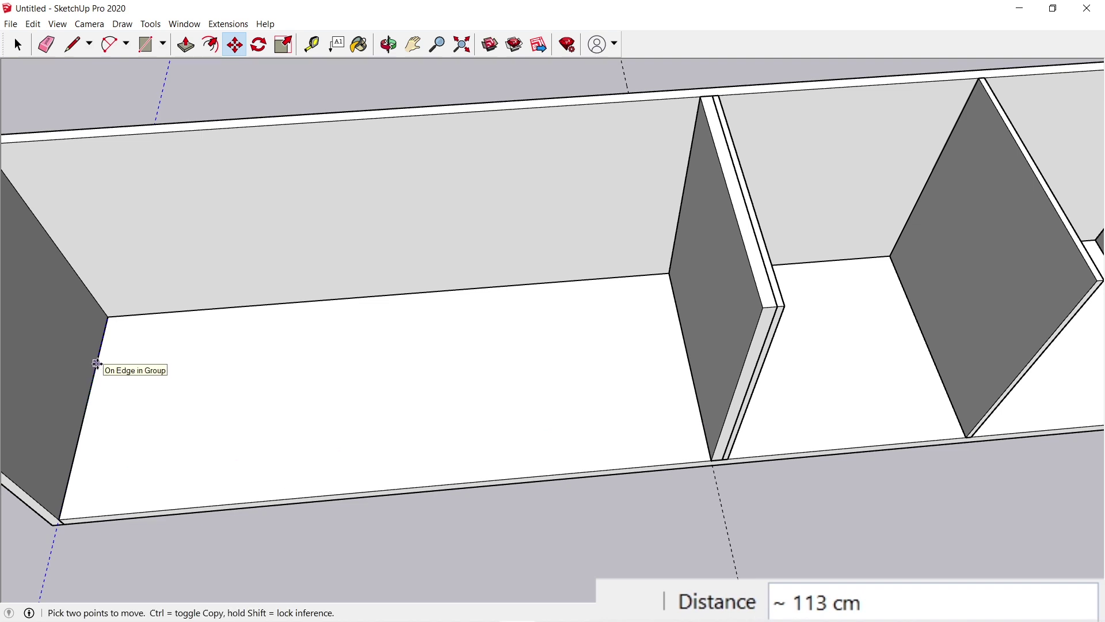
type("/2")
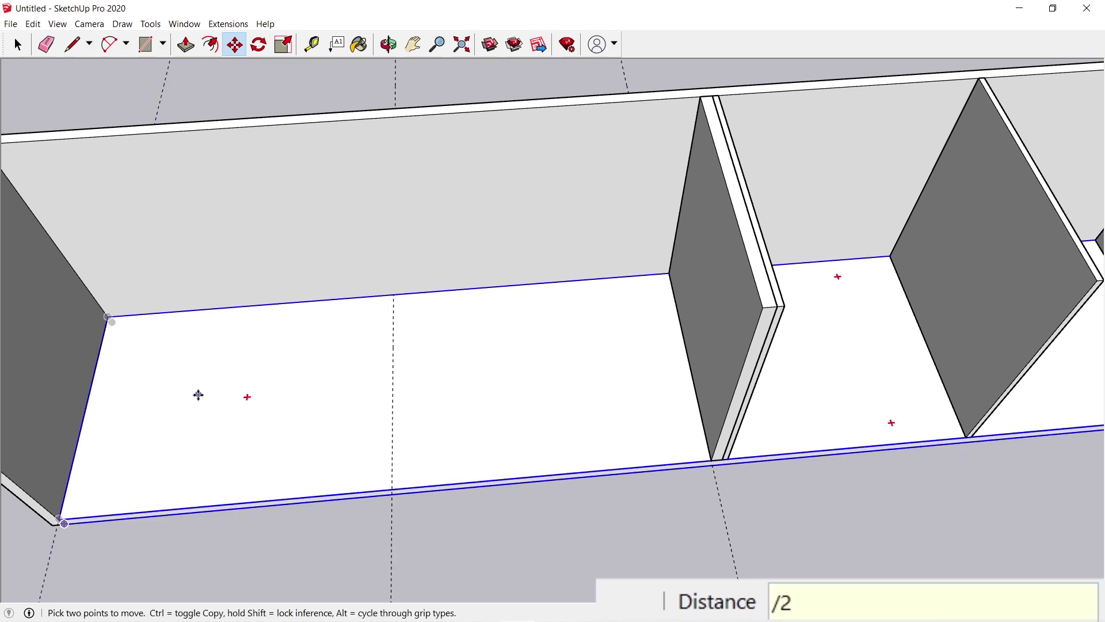
key("space")
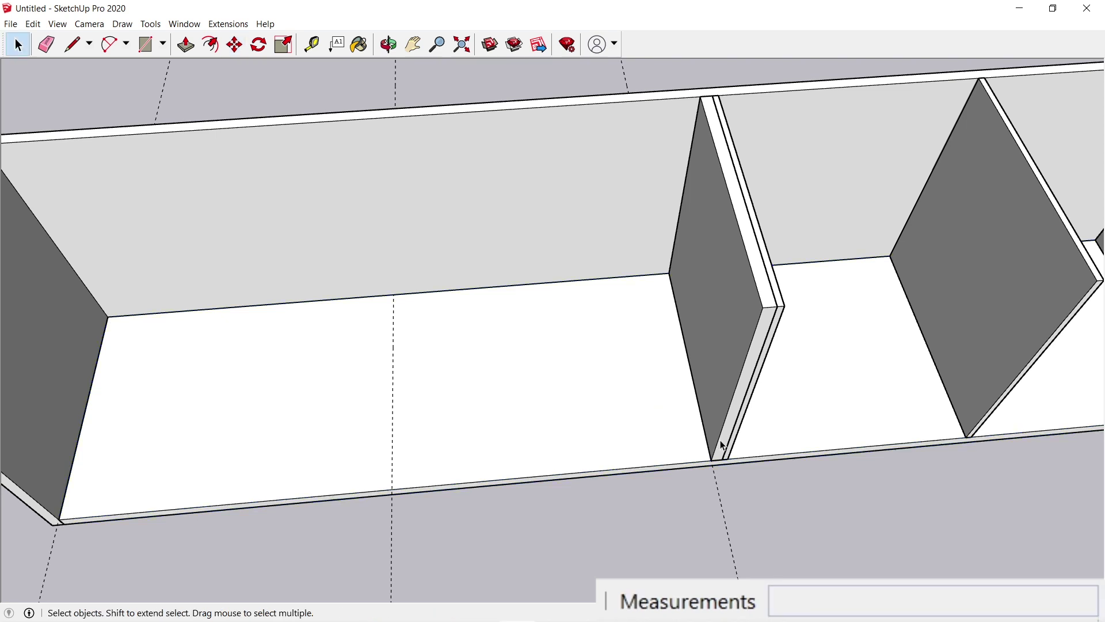
Step: Copy the 2 cm thick panel to the guide in the middle of the large compartment
left_click(723, 445)
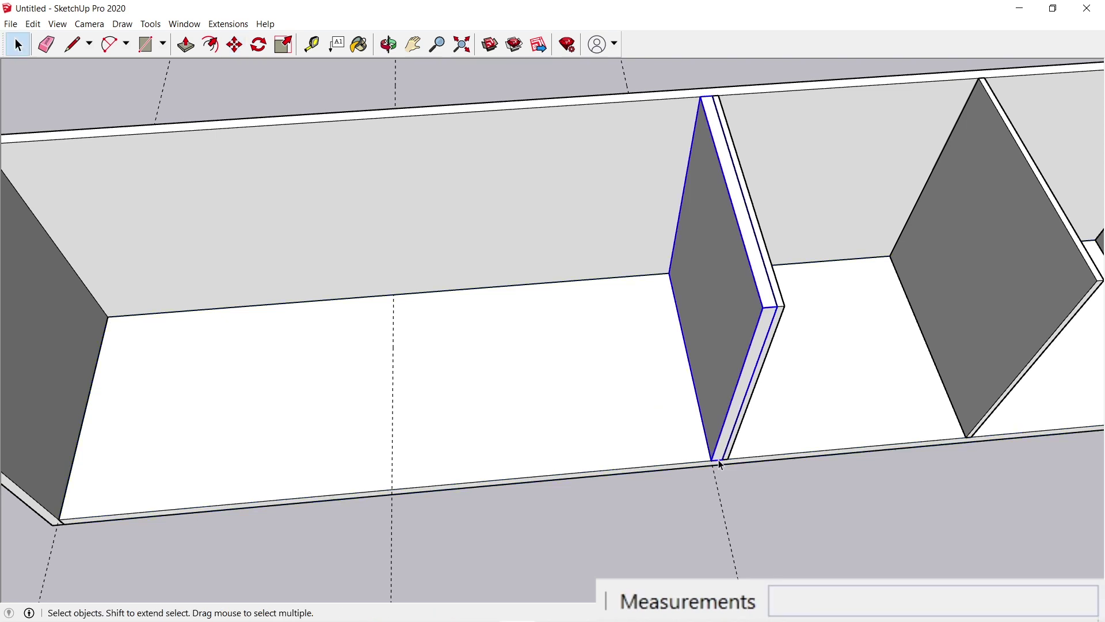
key("m")
left_click(712, 458)
key("ctrl")
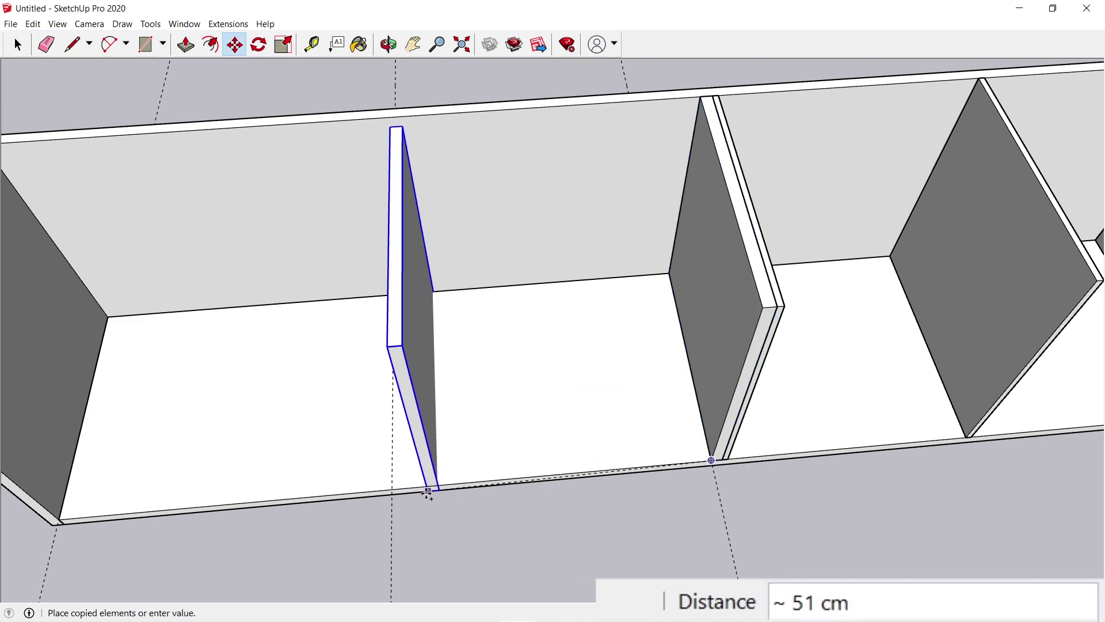
left_click(393, 486)
Step: Copy the middle panel 2 cm toward the left end wall so the two panels stand side by side
scroll(391, 486, "up", 5)
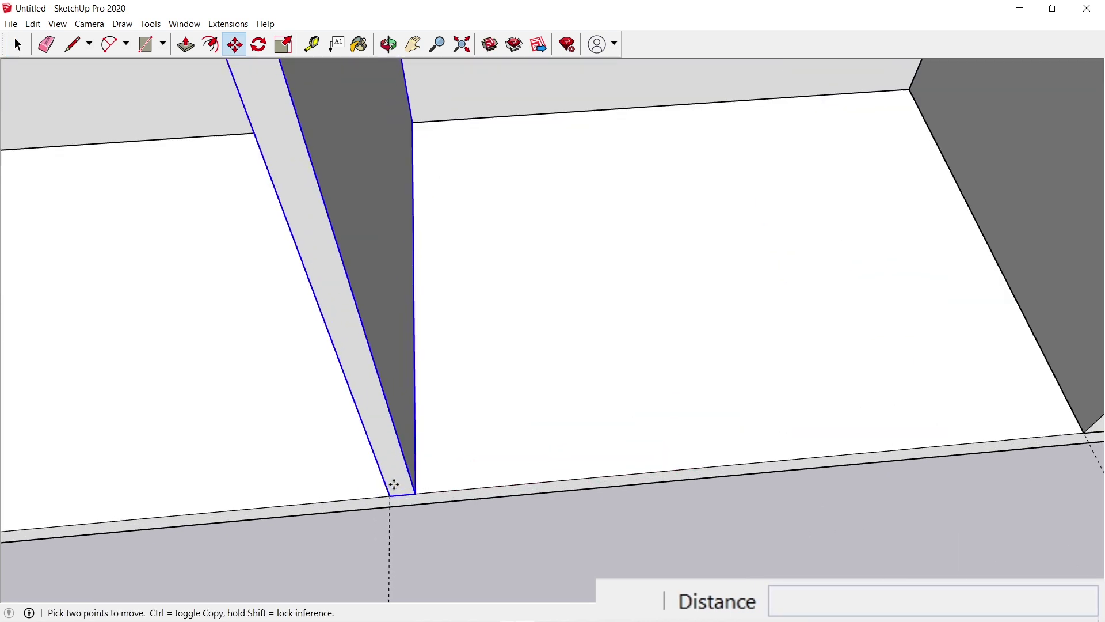
left_click(416, 494)
key("ctrl")
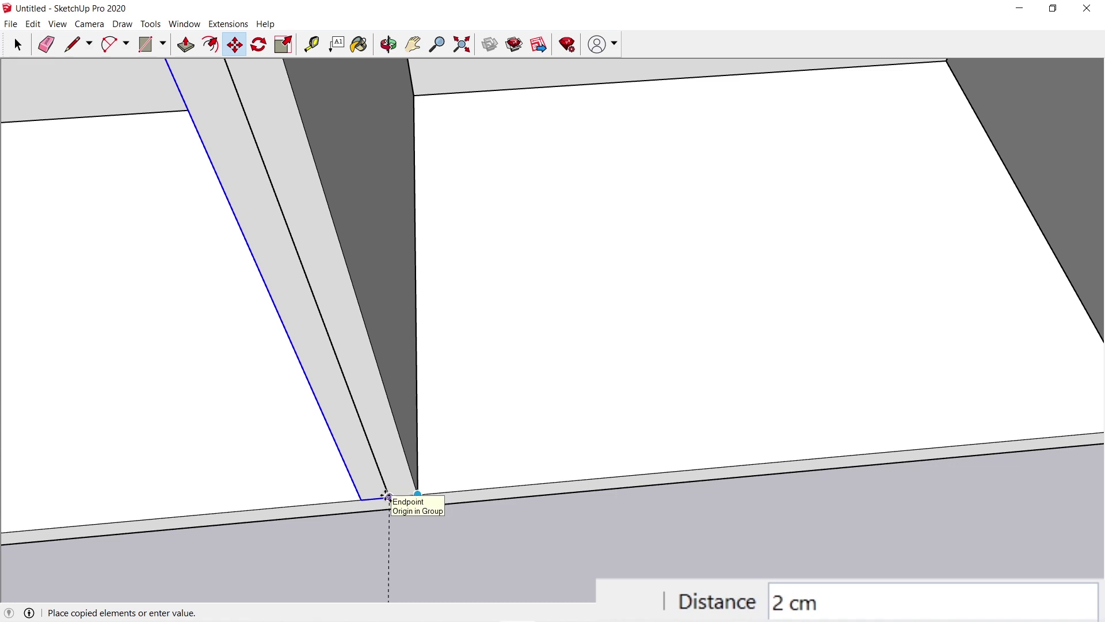
left_click(387, 496)
Step: Erase the three guides crossing the large compartment
scroll(386, 495, "down", 4)
scroll(383, 494, "down", 2)
mouse_move(382, 493)
middle_mouse_down()
mouse_move(496, 383)
mouse_move(607, 439)
middle_mouse_up()
key("e")
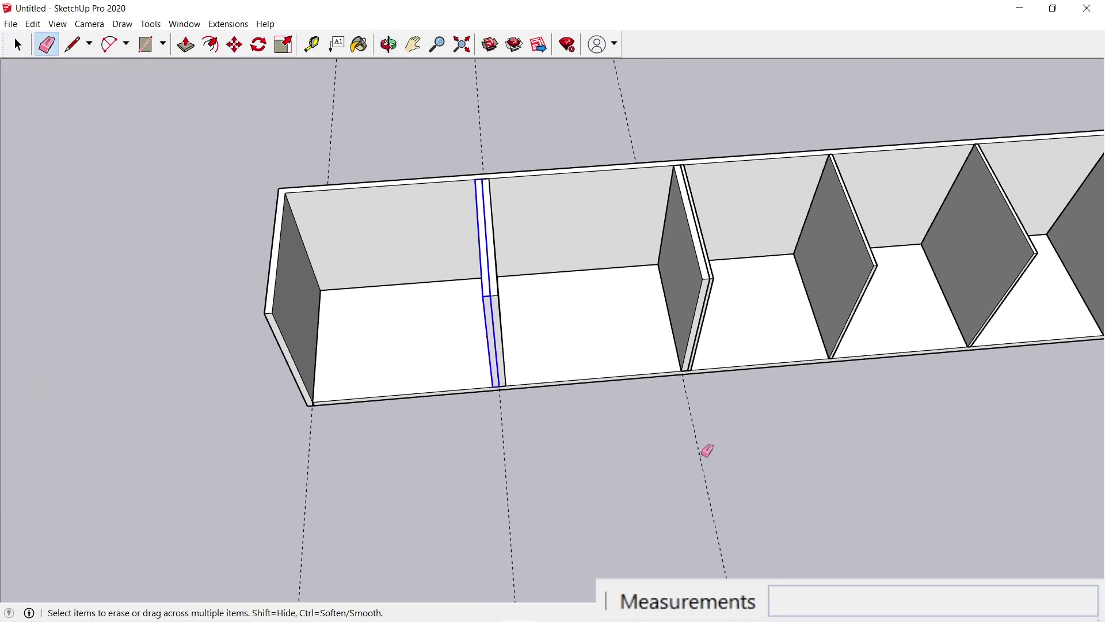
left_click(699, 448)
left_click(501, 461)
key("space")
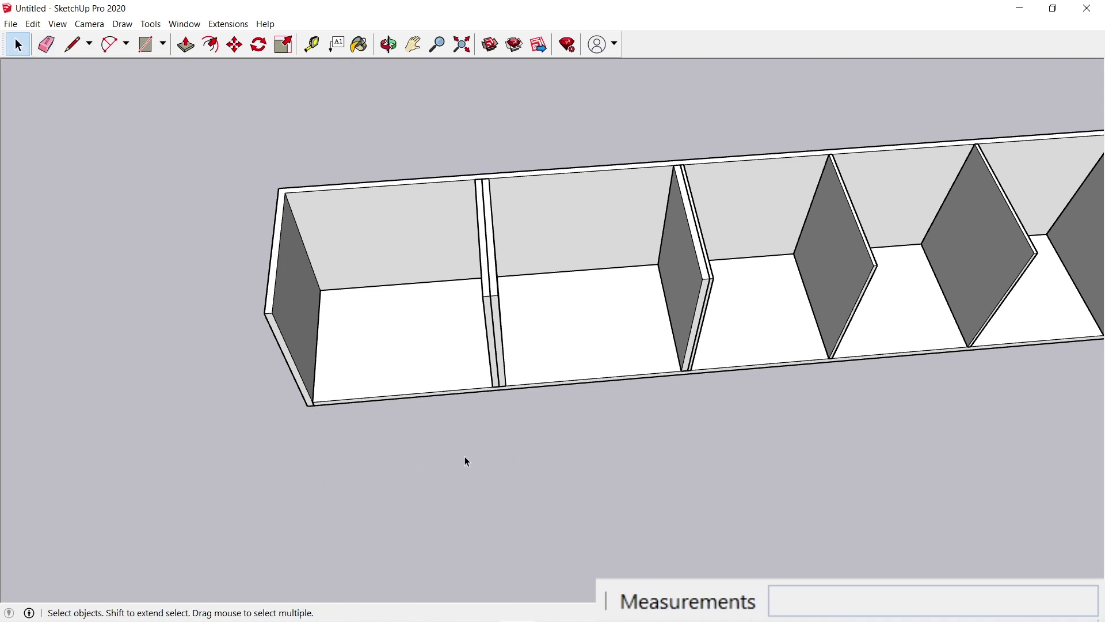
key("o")
left_click_drag(714, 338, 571, 379, "shift")
scroll(571, 379, "up", 3)
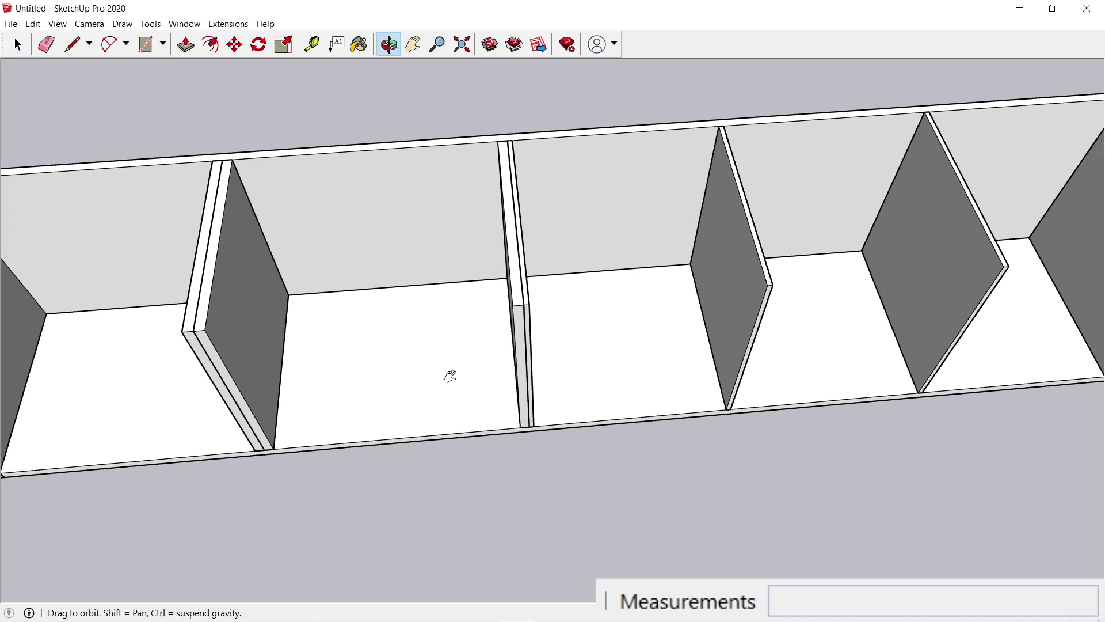
Step: Add a guide line on the base 20 cm inside the compartment from the inner face of its 2 cm panel
left_click_drag(451, 376, 566, 335, "shift")
scroll(567, 334, "up", 2)
scroll(567, 335, "up", 1)
key("t")
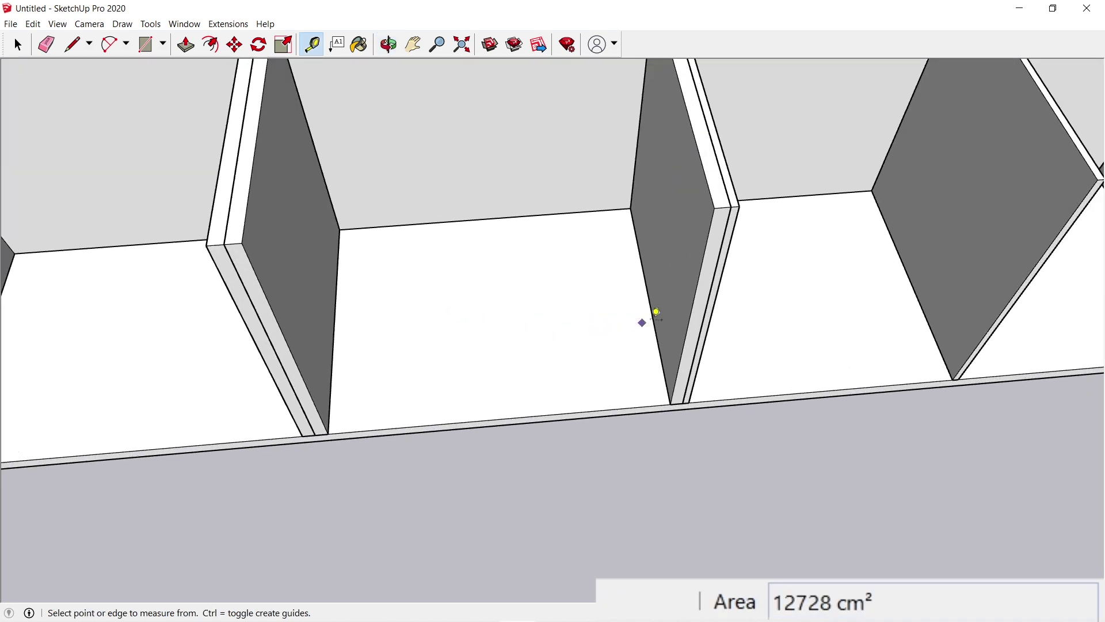
left_click(658, 311)
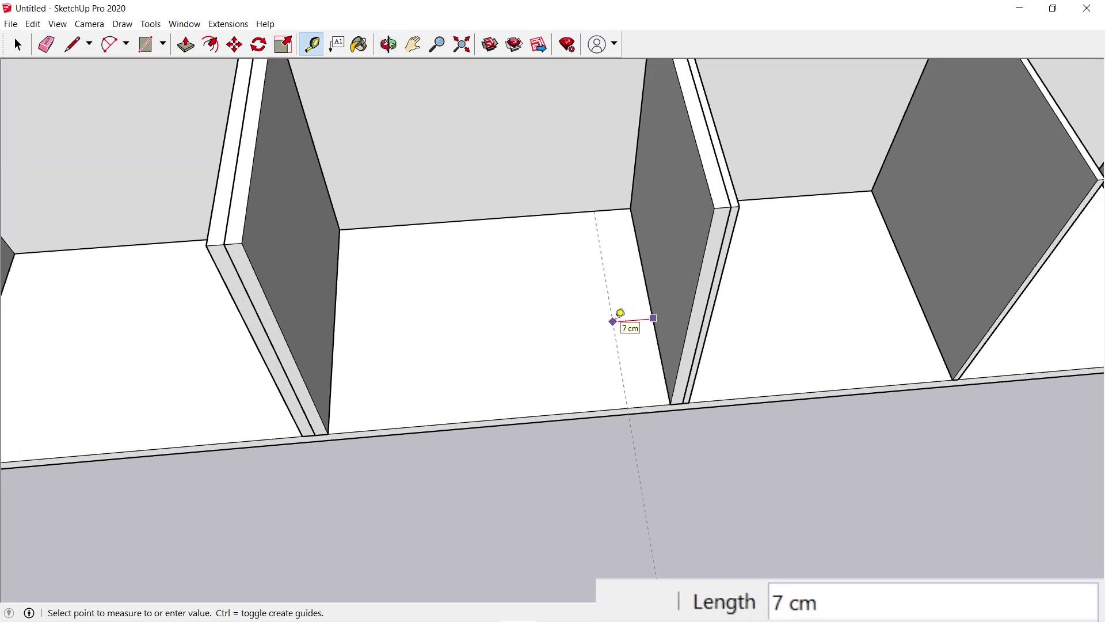
type("20")
key("Return")
Step: Copy the compartment's 2 cm thick side panel 22 cm inward so it meets the guide, and erase the guide
scroll(620, 314, "up", 3)
key("space")
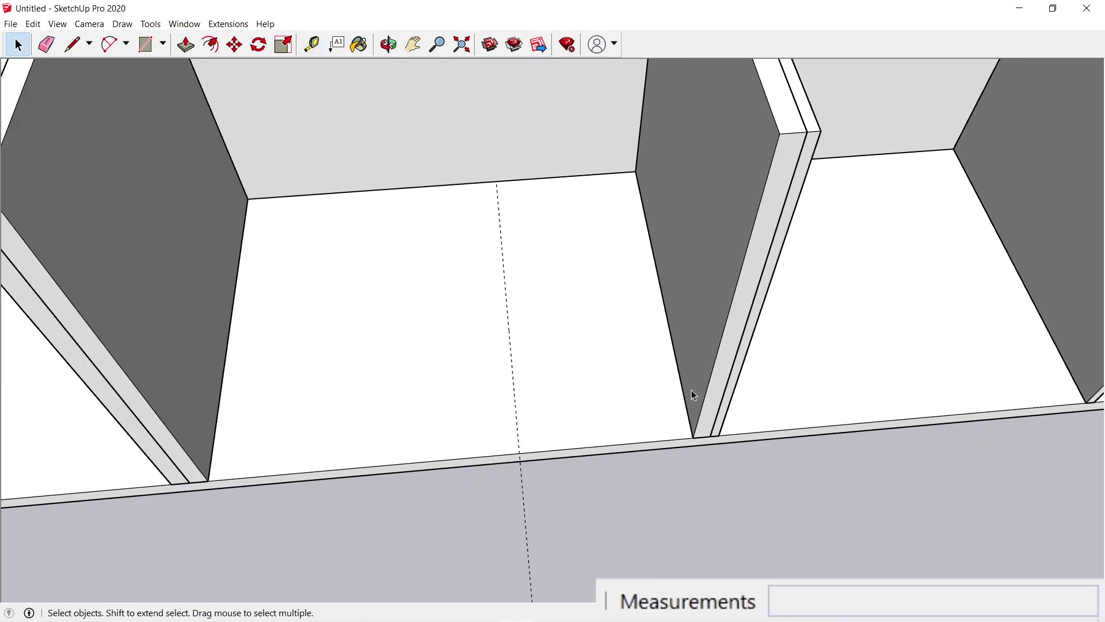
left_click(693, 391)
key("m")
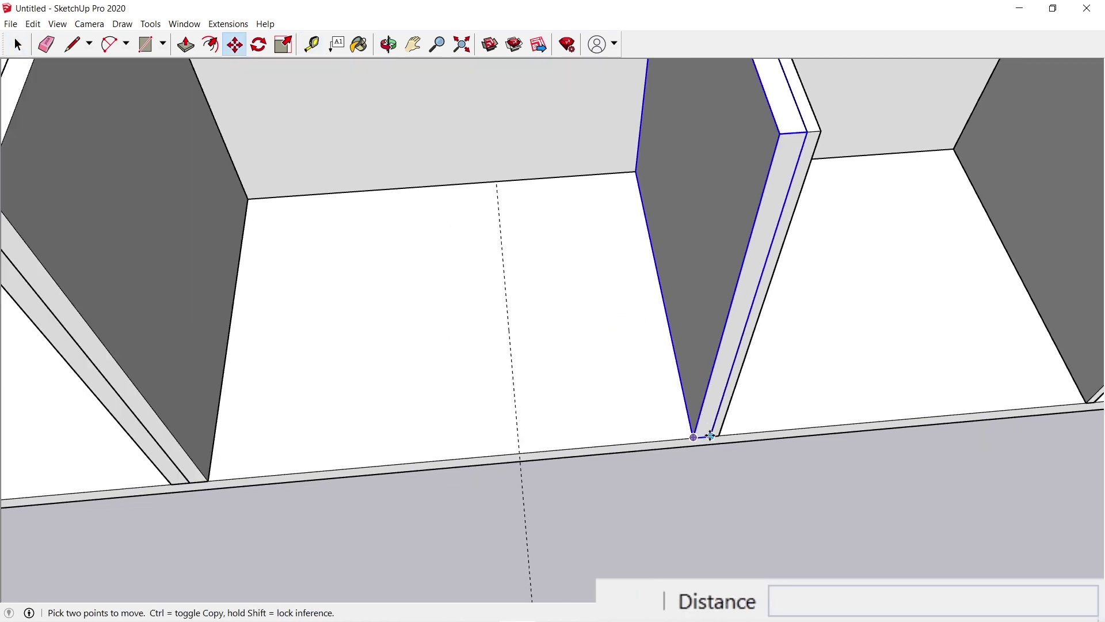
left_click(711, 436)
key("ctrl")
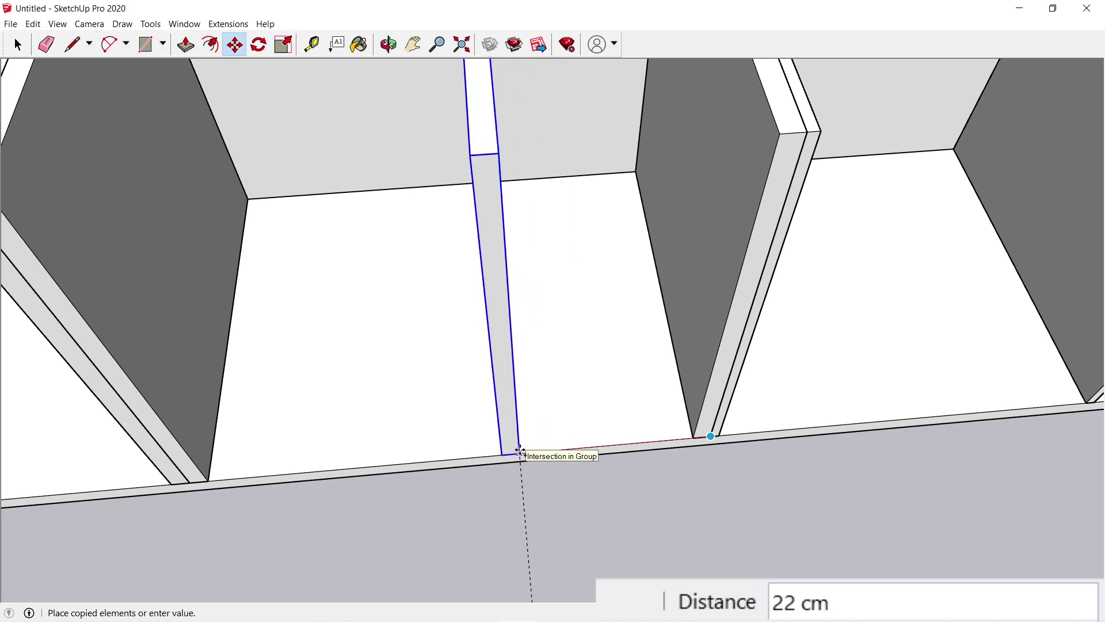
left_click(520, 453)
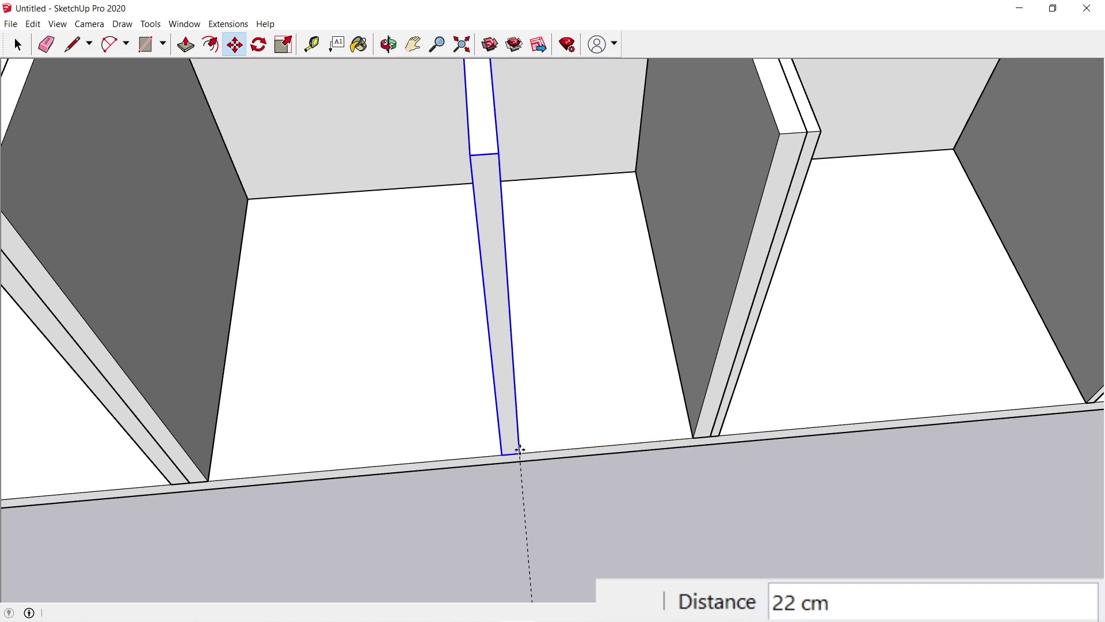
key("space")
left_click(559, 506)
mouse_move(557, 505)
middle_mouse_down()
mouse_move(518, 373)
mouse_move(560, 412)
mouse_move(536, 389)
mouse_move(547, 449)
middle_mouse_up()
key("e")
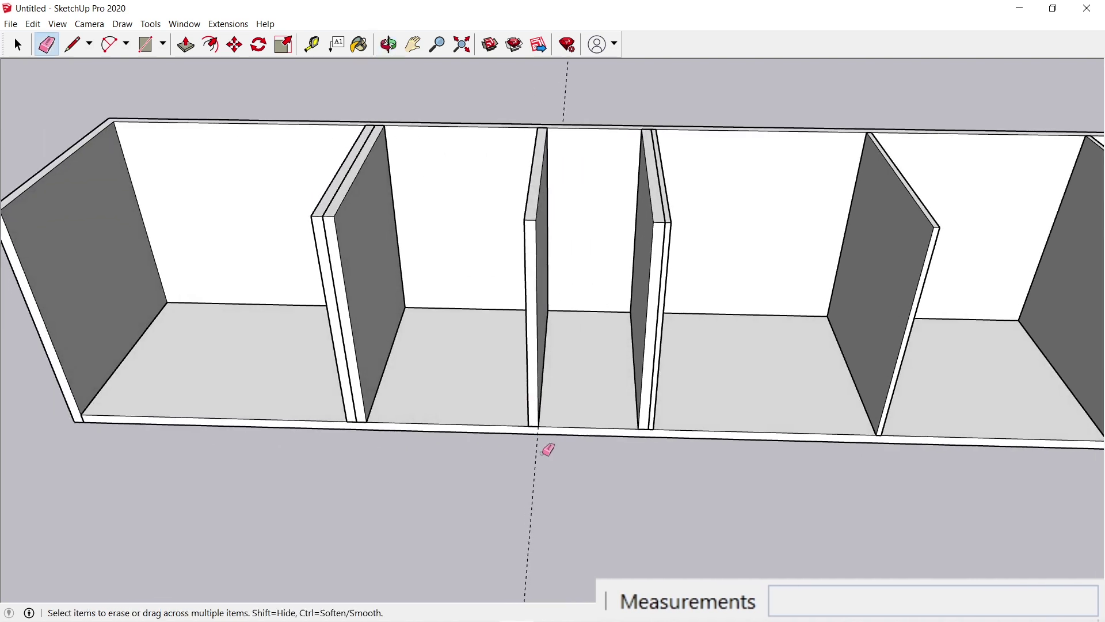
Step: Draw a rectangle covering the base between the compartment's two side panels and make it a group
key("o")
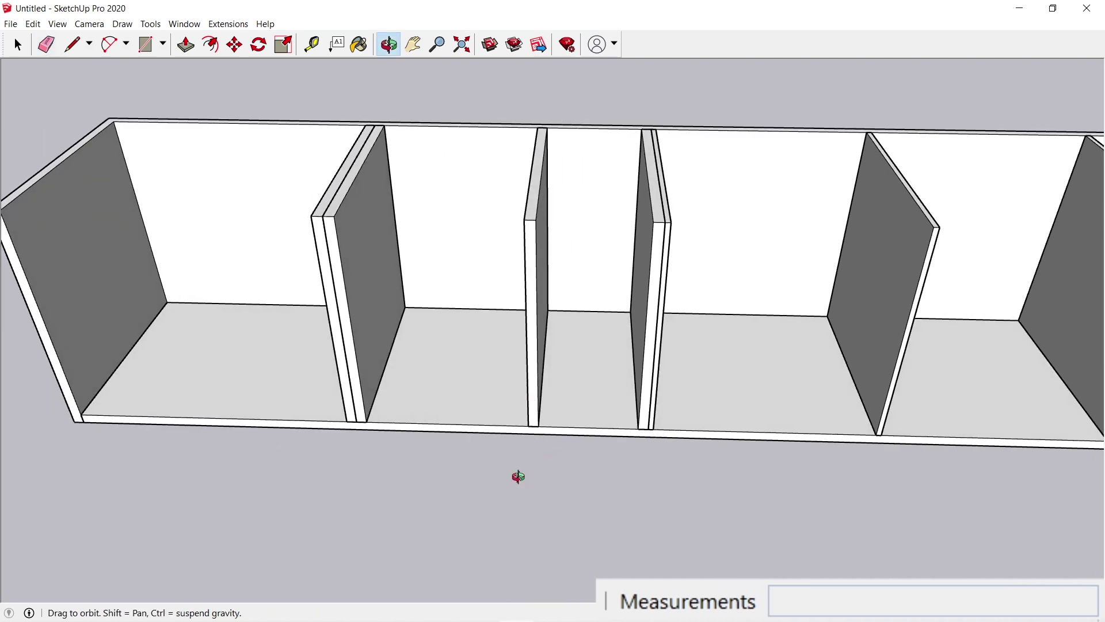
left_click_drag(565, 251, 568, 296)
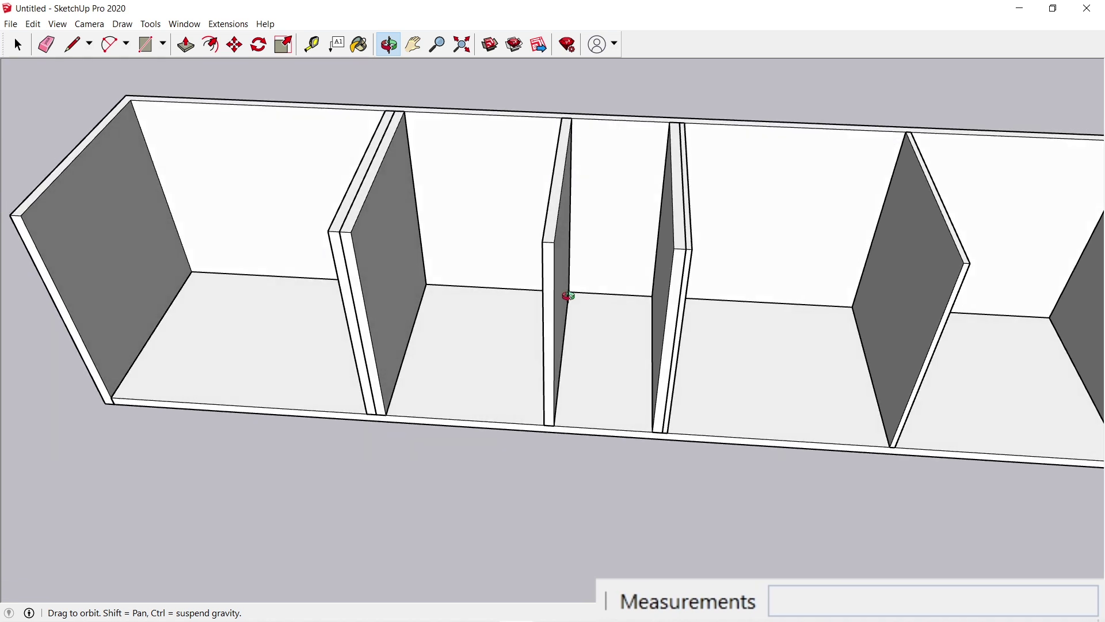
scroll(568, 296, "up", 1)
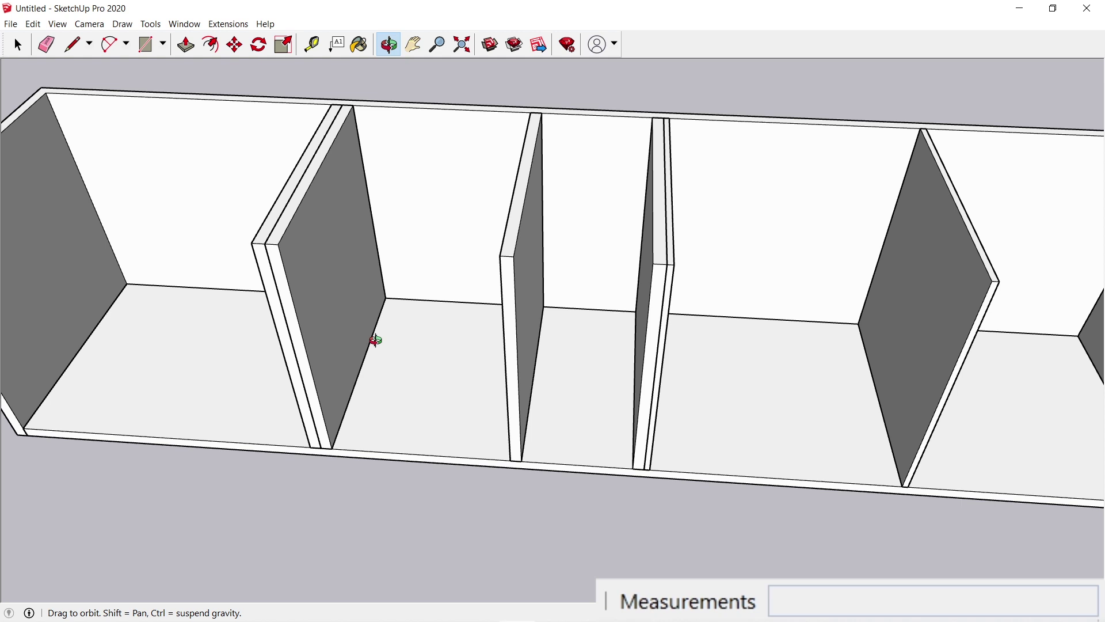
scroll(375, 340, "up", 2)
key("r")
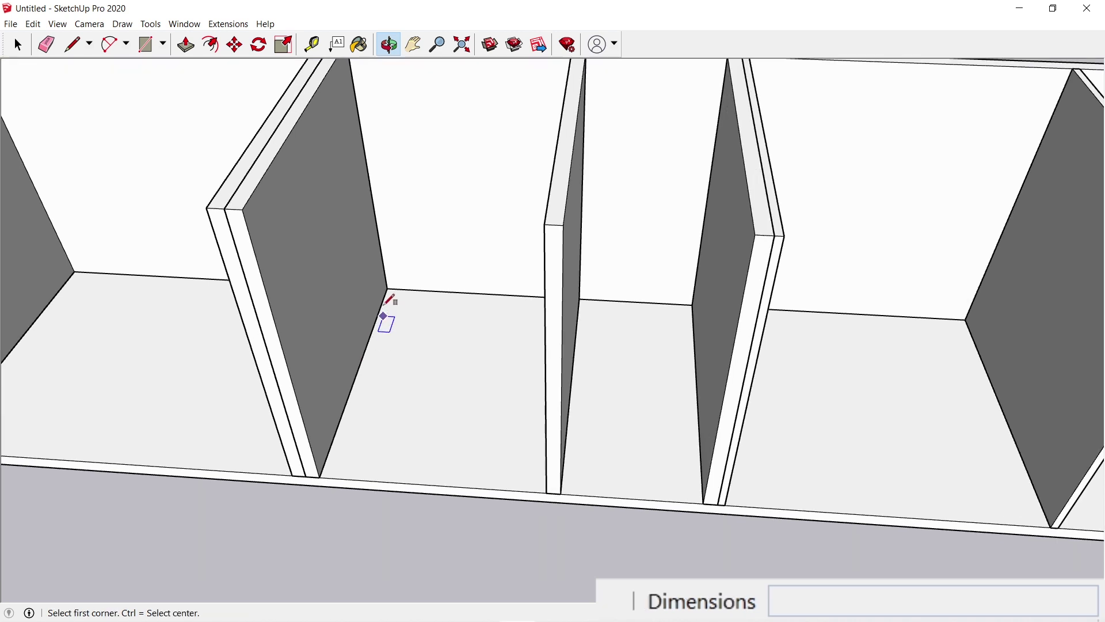
left_click(387, 288)
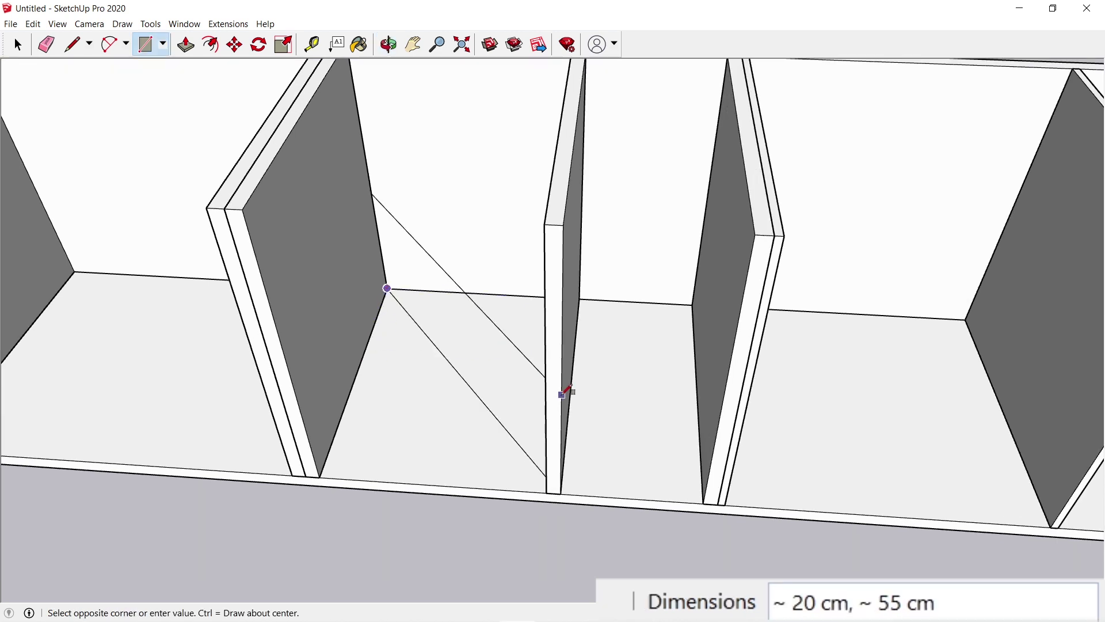
left_click(703, 497)
key("space")
right_click(670, 483)
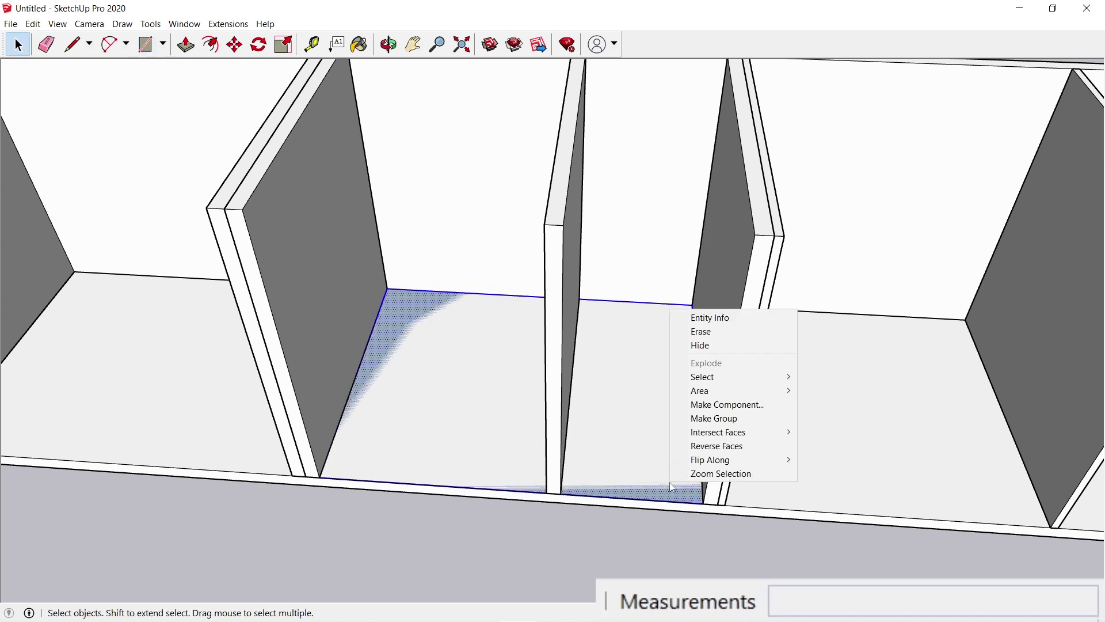
left_click(699, 419)
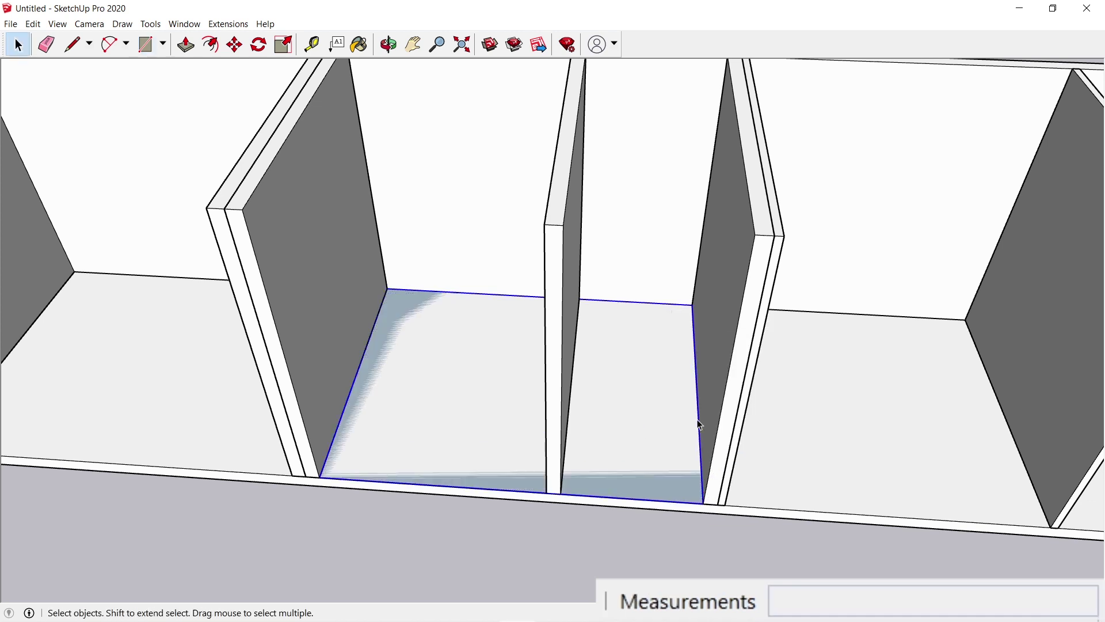
Step: Extrude the grouped rectangle upward into a bottom panel with Push/Pull
double_click(654, 427)
key("p")
left_click_drag(648, 422, 646, 397)
key("space")
Step: Move the vertical divider straight up so it rests on the bottom panel's upper face
scroll(596, 460, "up", 5)
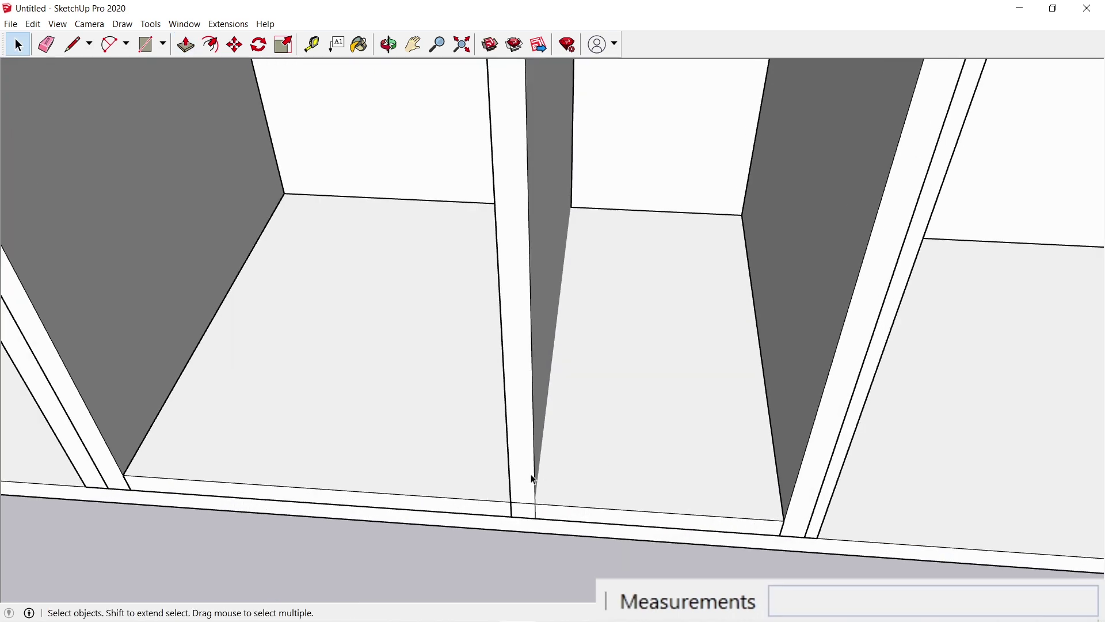
left_click(533, 479)
key("m")
left_click(535, 518)
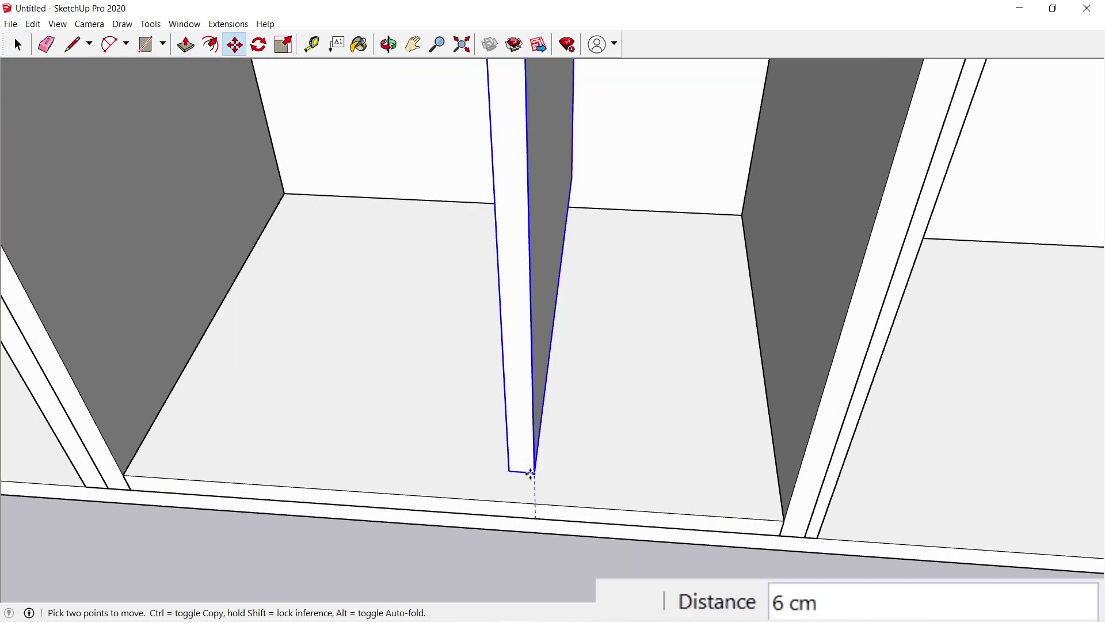
left_click(557, 493)
Step: Push the raised divider's top face down until it is level with the tops of the side panels
scroll(560, 493, "down", 5)
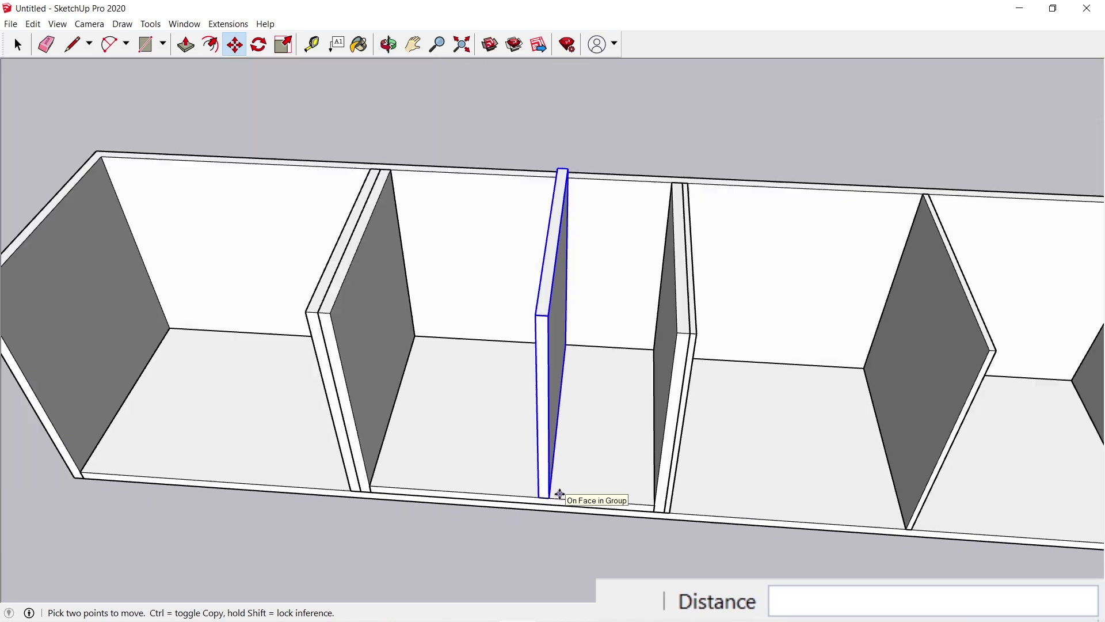
key("space")
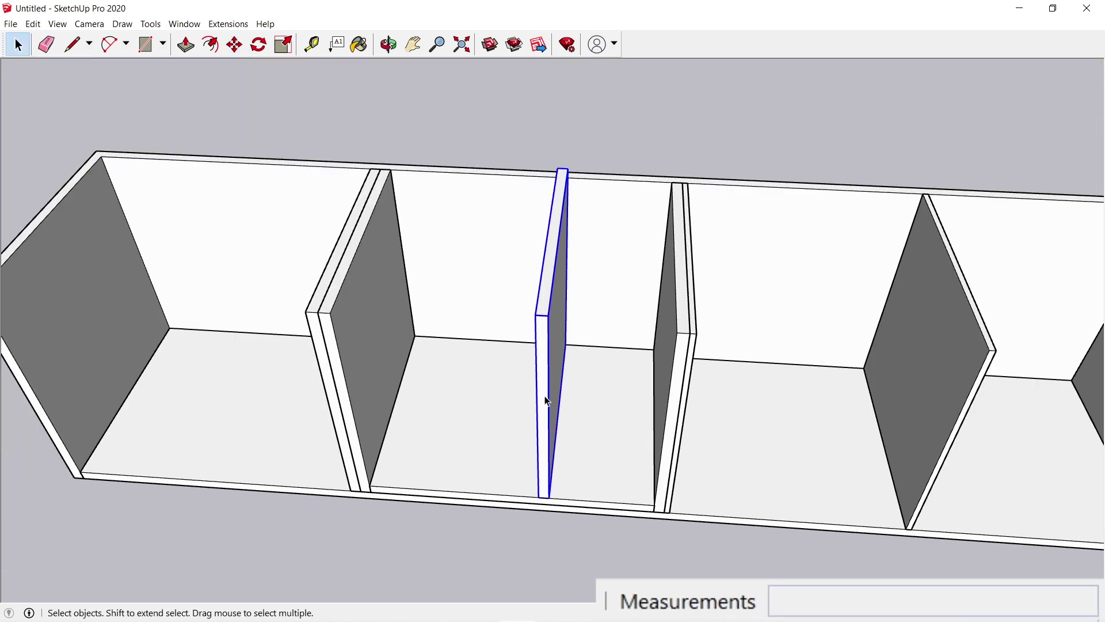
double_click(542, 347)
key("p")
left_click(549, 305)
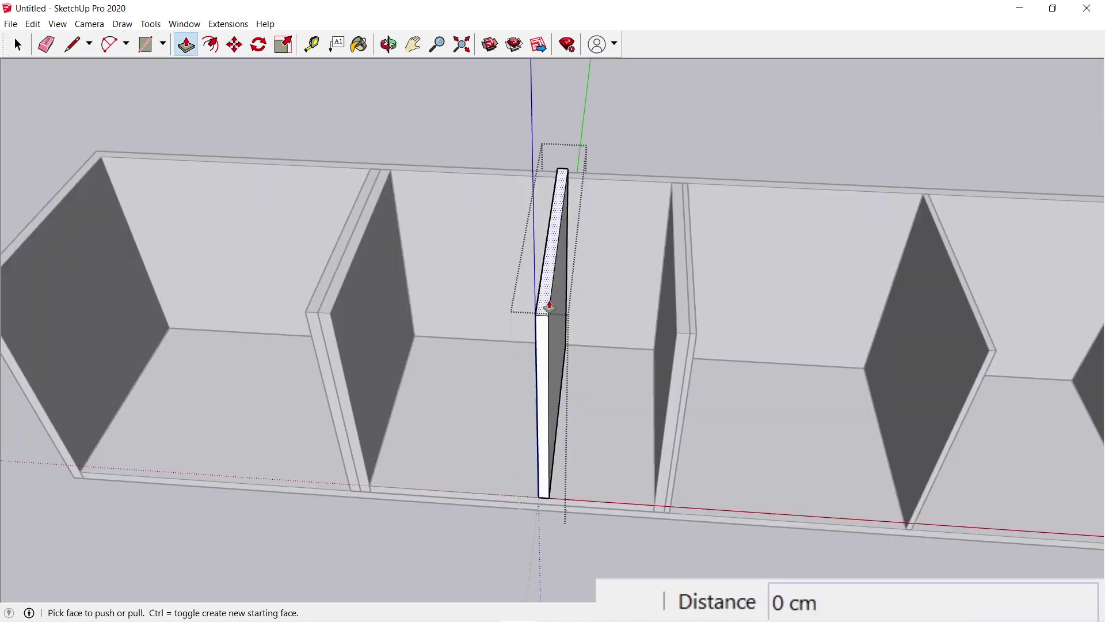
left_click(682, 327)
key("space")
key("Escape")
Step: Copy the bottom panel 44 cm upward so it closes the compartment flush with the tops of its side panels
key("o")
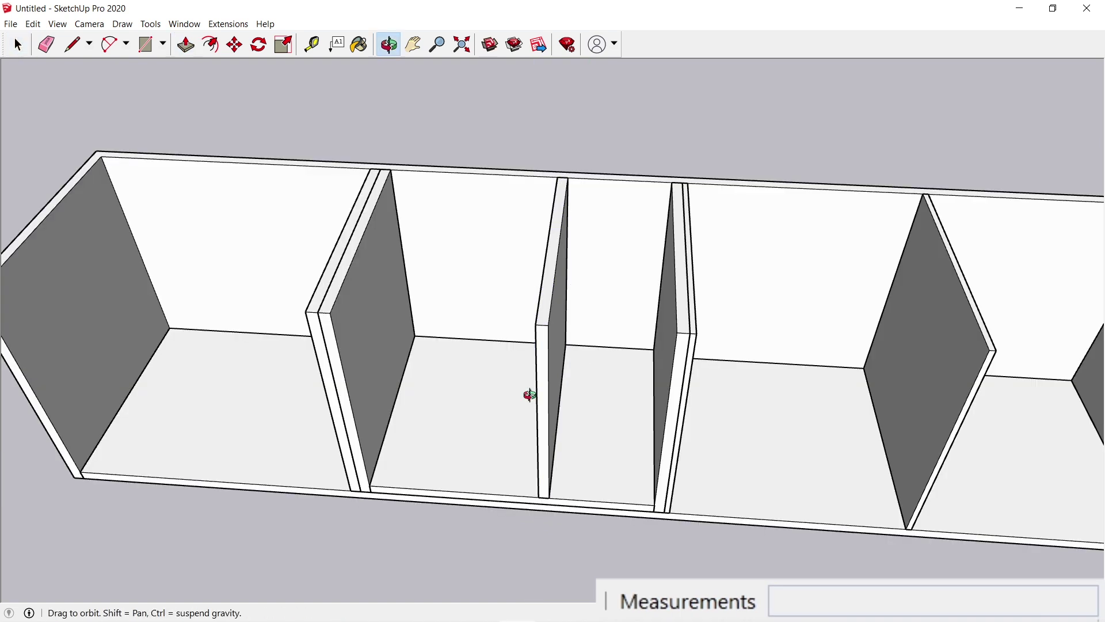
left_click_drag(528, 395, 562, 336)
scroll(495, 331, "up", 1)
scroll(562, 336, "up", 2)
key("space")
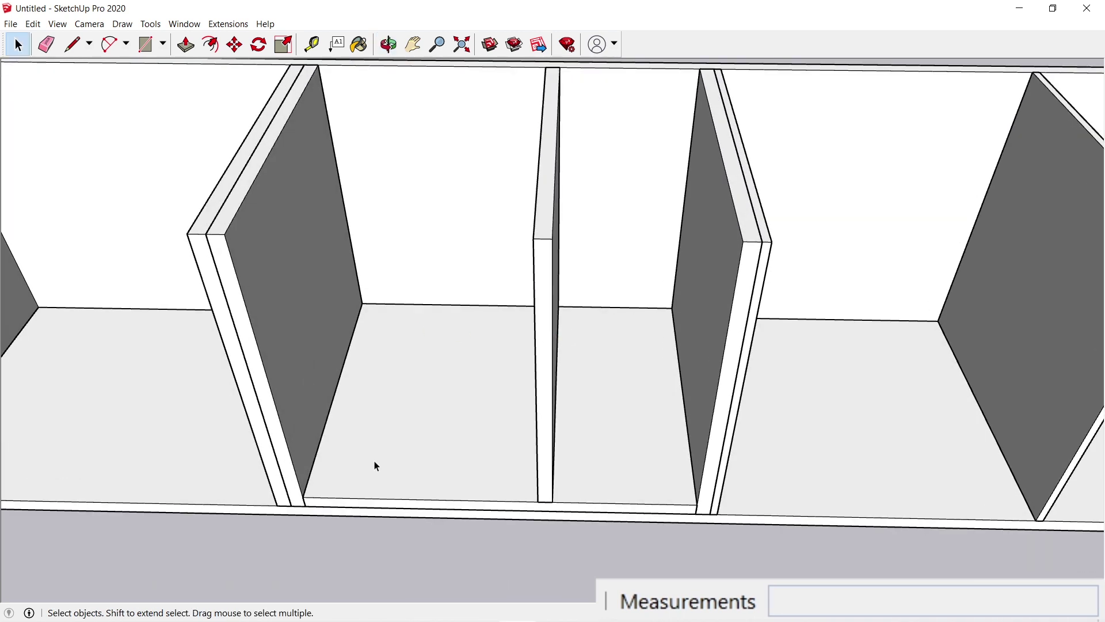
left_click(377, 466)
key("m")
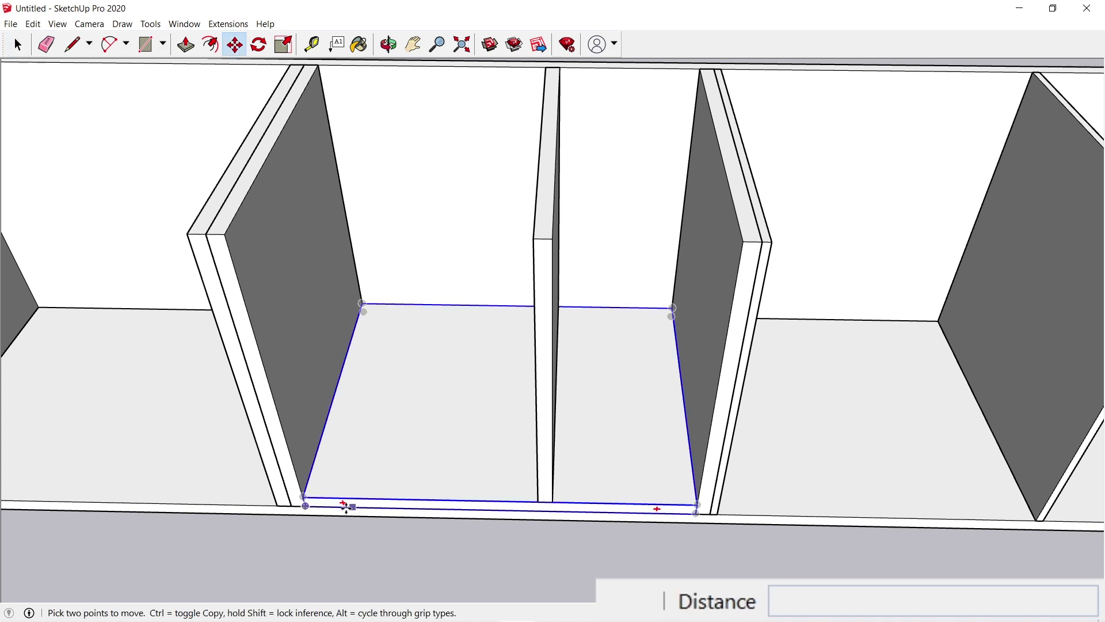
key("ctrl")
left_click(304, 498)
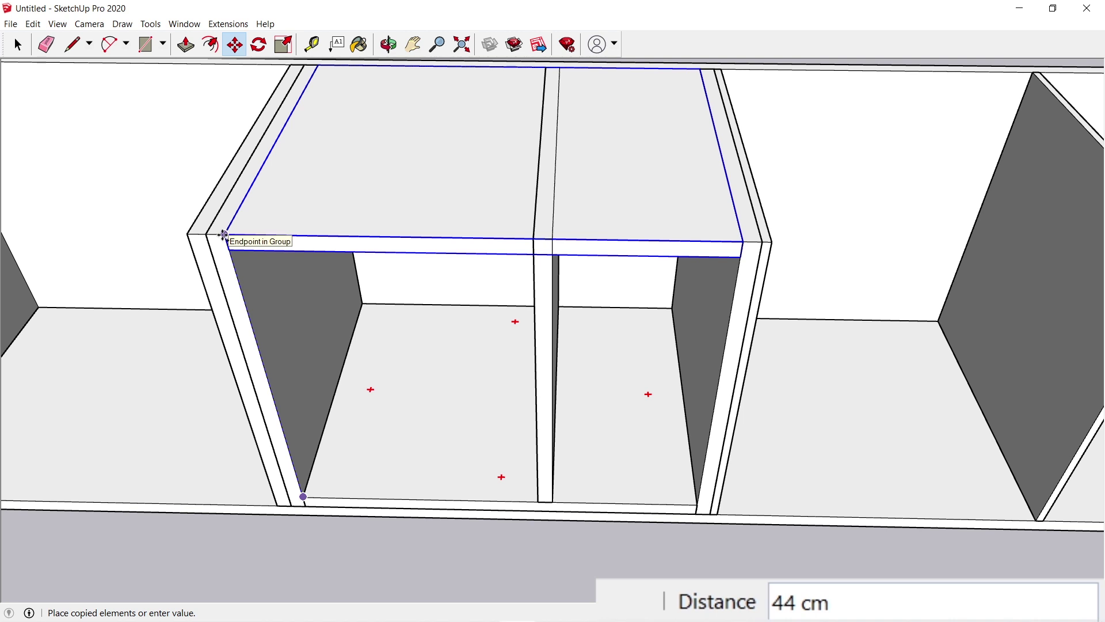
left_click(223, 235)
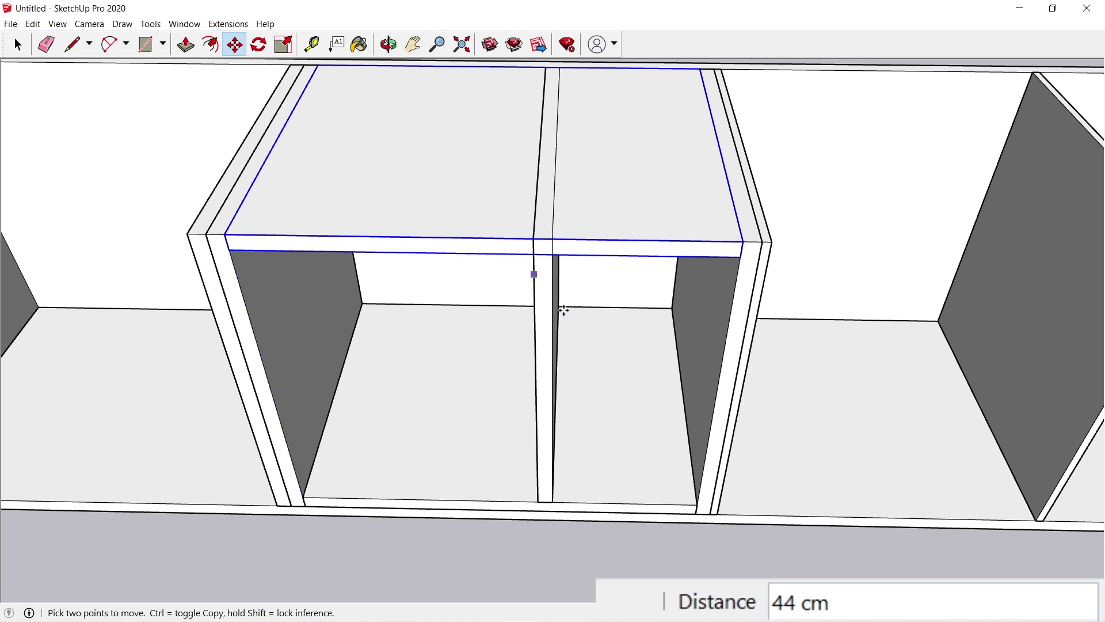
Step: Push the divider's top face down to the underside of the top panel
key("space")
double_click(542, 320)
key("p")
left_click(537, 222)
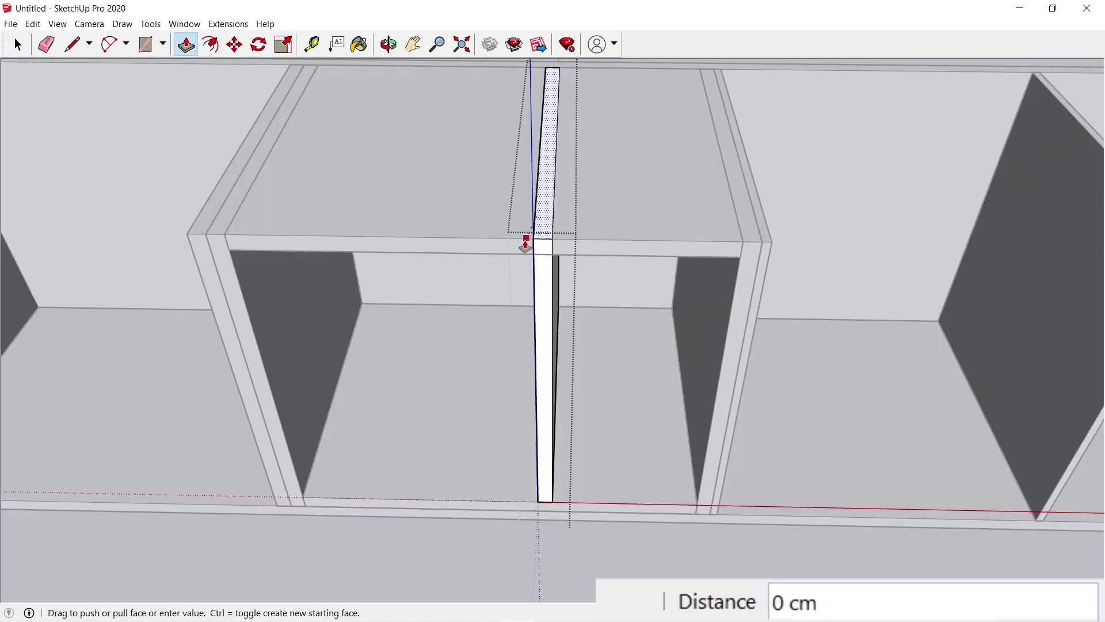
left_click(514, 253)
key("space")
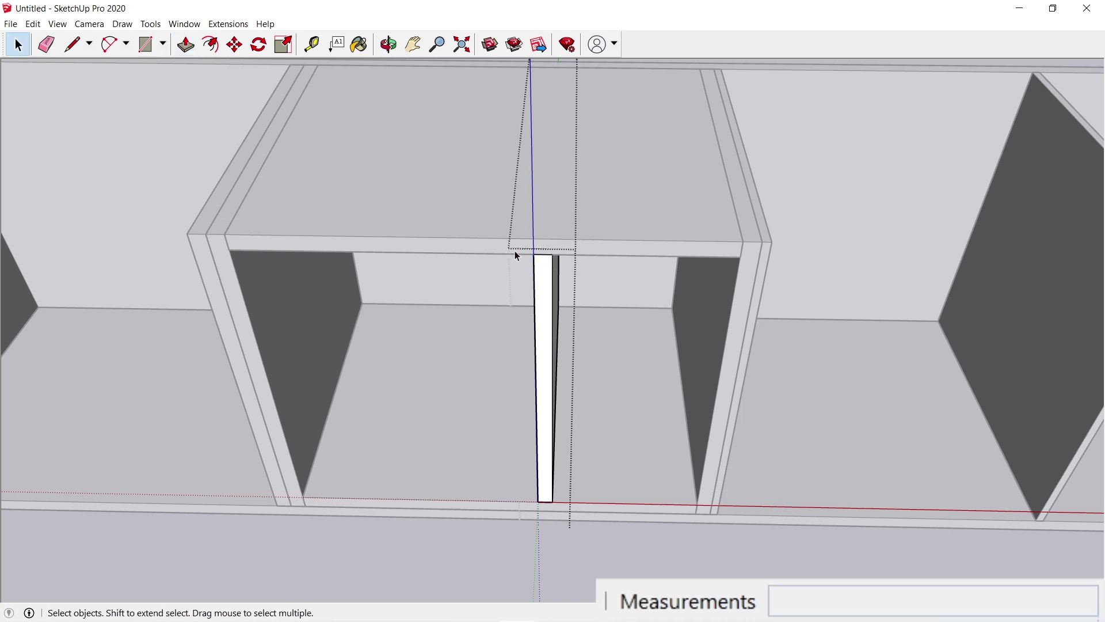
key("Escape")
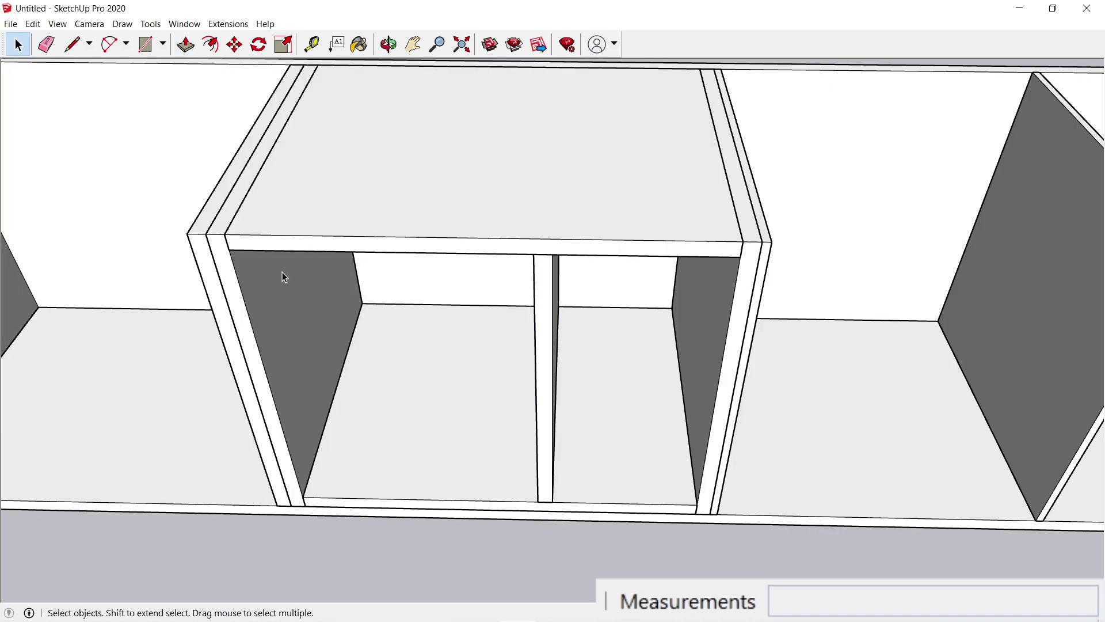
Step: Copy the top panel 22 cm down from its edge midpoint to the side panel's midpoint as a middle shelf
left_click(262, 249)
key("m")
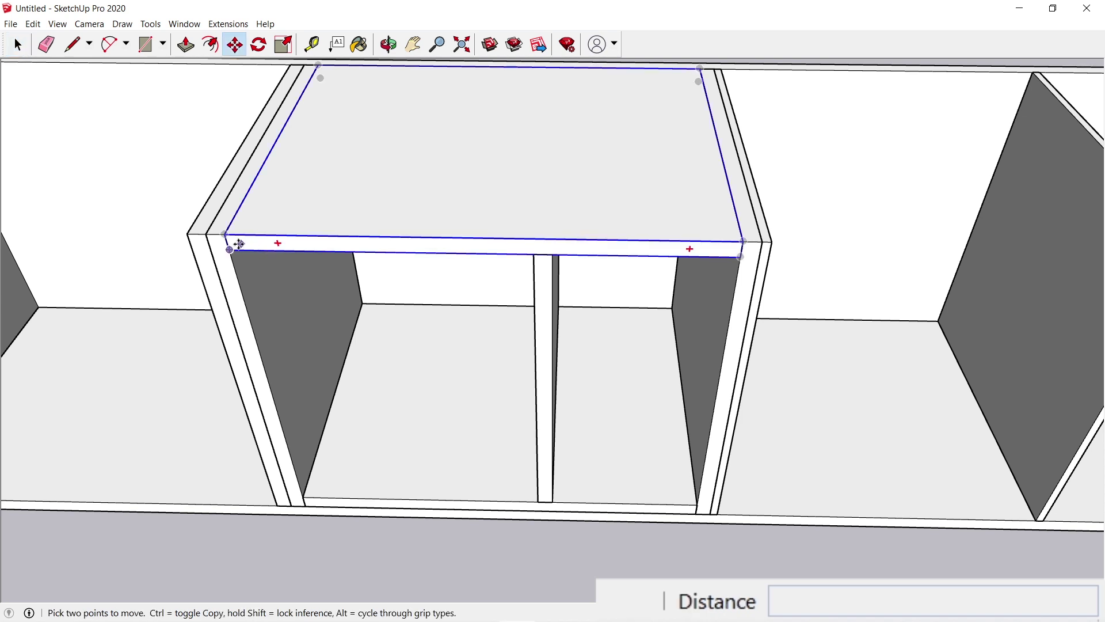
scroll(235, 242, "up", 4)
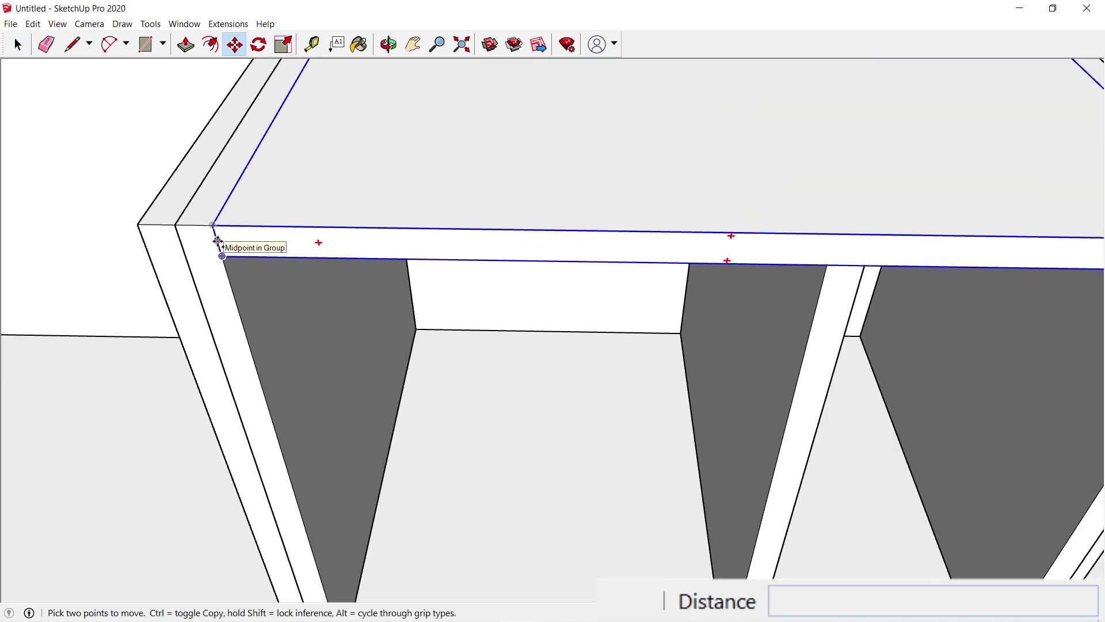
left_click(217, 242)
scroll(218, 253, "down", 4)
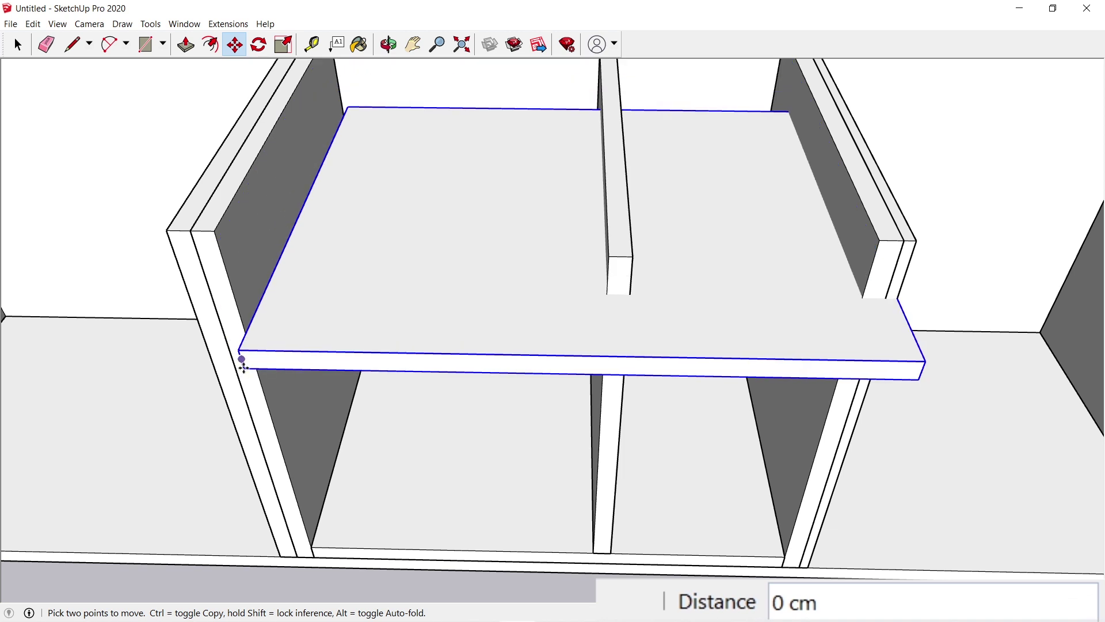
key("ctrl")
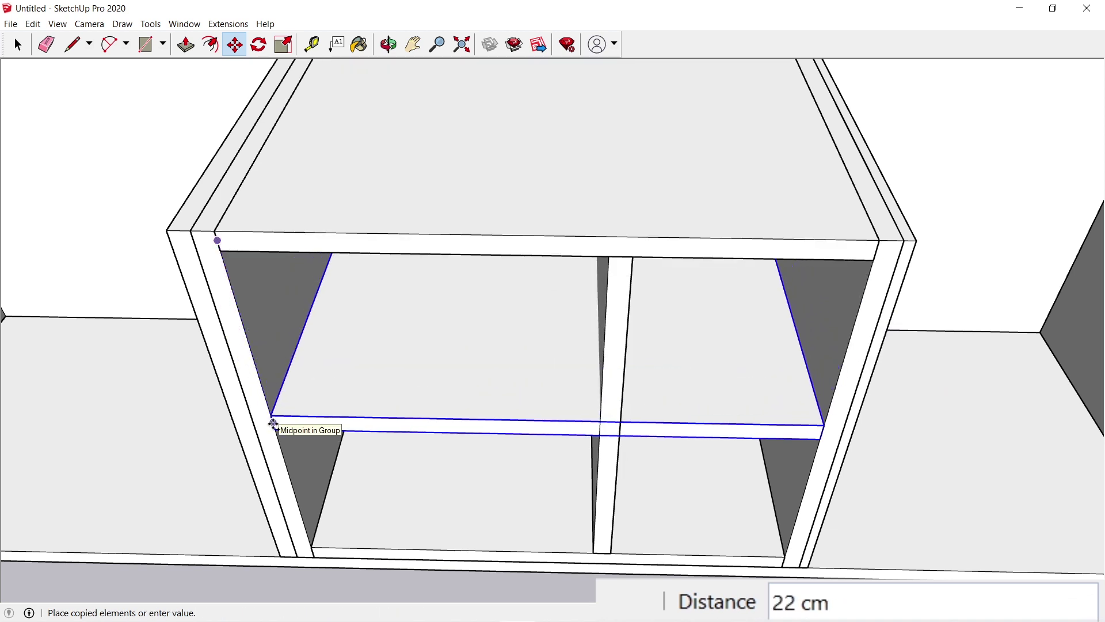
left_click(274, 424)
Step: Push the middle shelf's end face back to the vertical divider so the shelf spans only the wider side
key("o")
left_click_drag(731, 457, 572, 326)
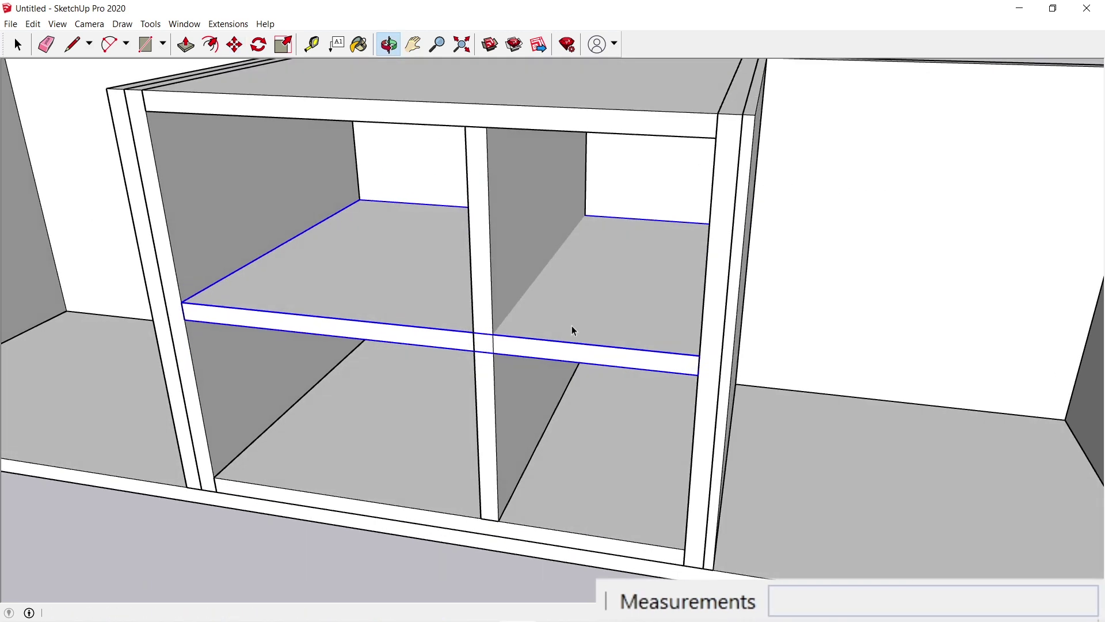
key("space")
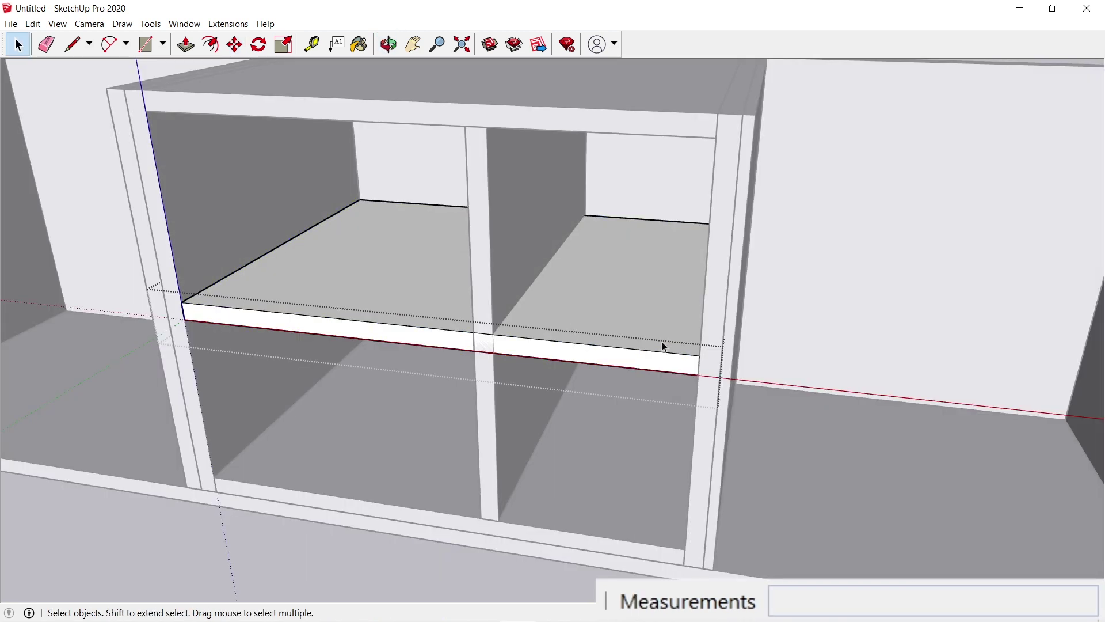
scroll(661, 347, "up", 3)
key("p")
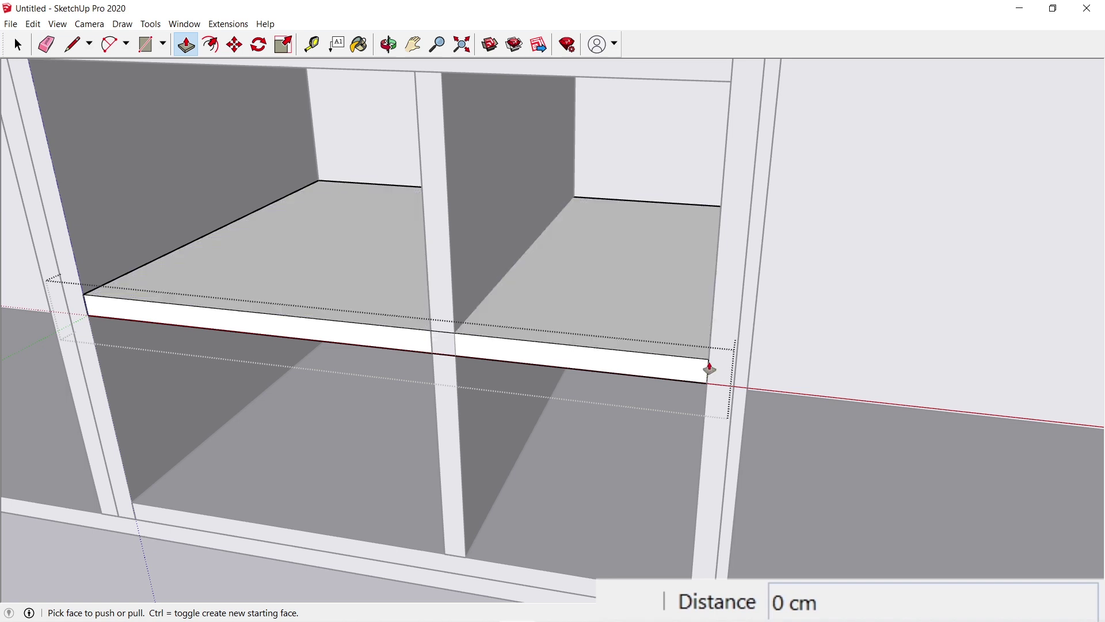
left_click_drag(709, 368, 434, 310)
key("space")
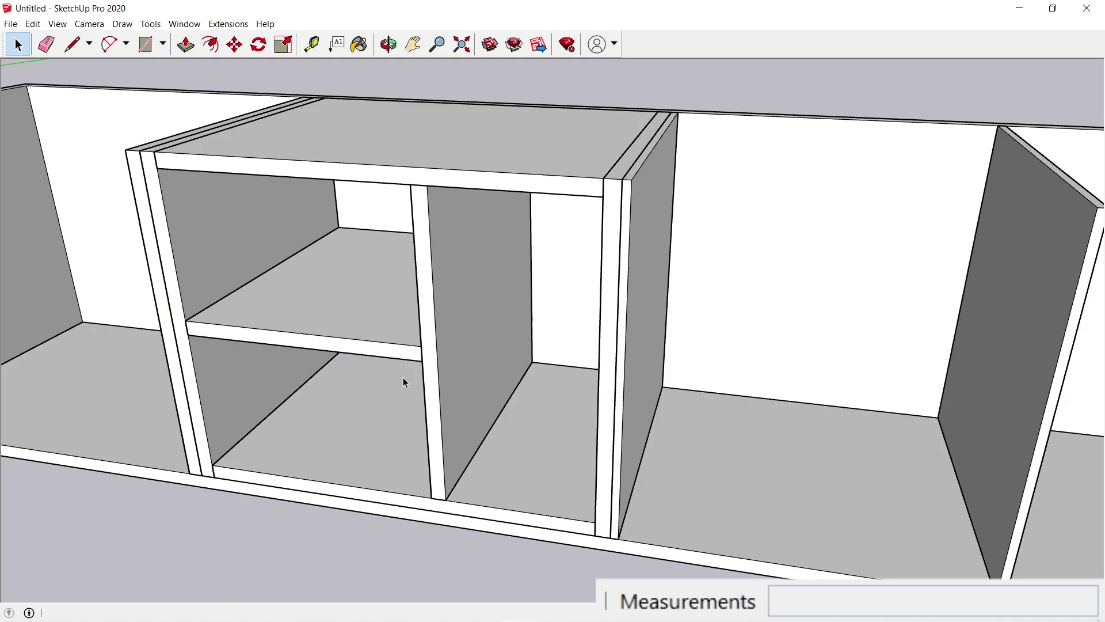
Step: Copy the middle shelf about 35 cm along the red axis so it starts at the divider's opposite face, in the narrower side
left_click(370, 345)
scroll(363, 343, "up", 3)
key("m")
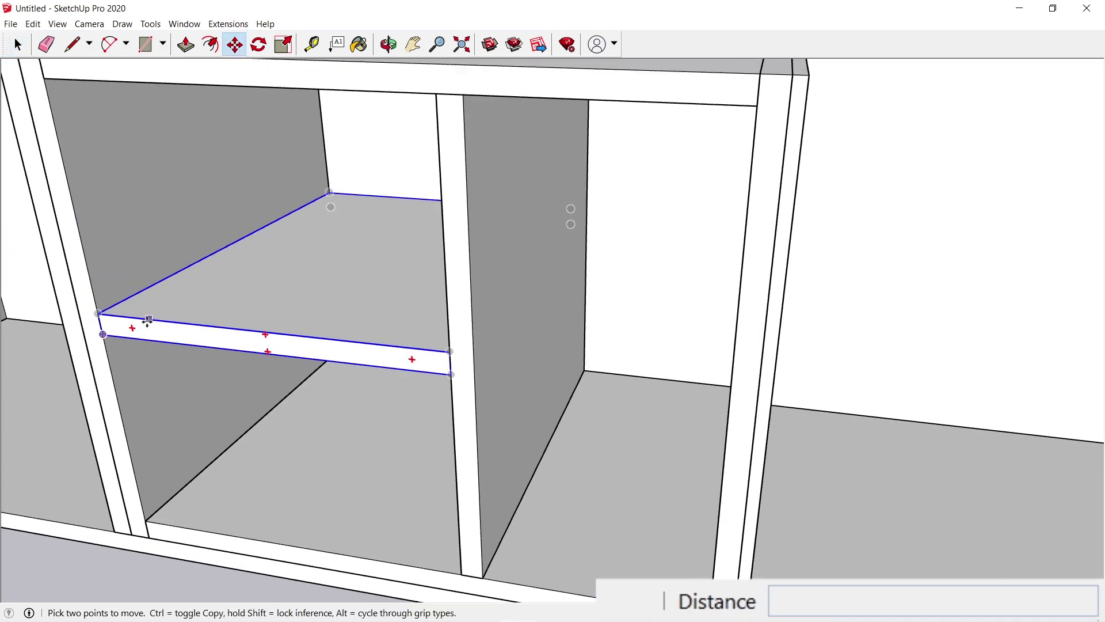
left_click(97, 314)
key("ctrl")
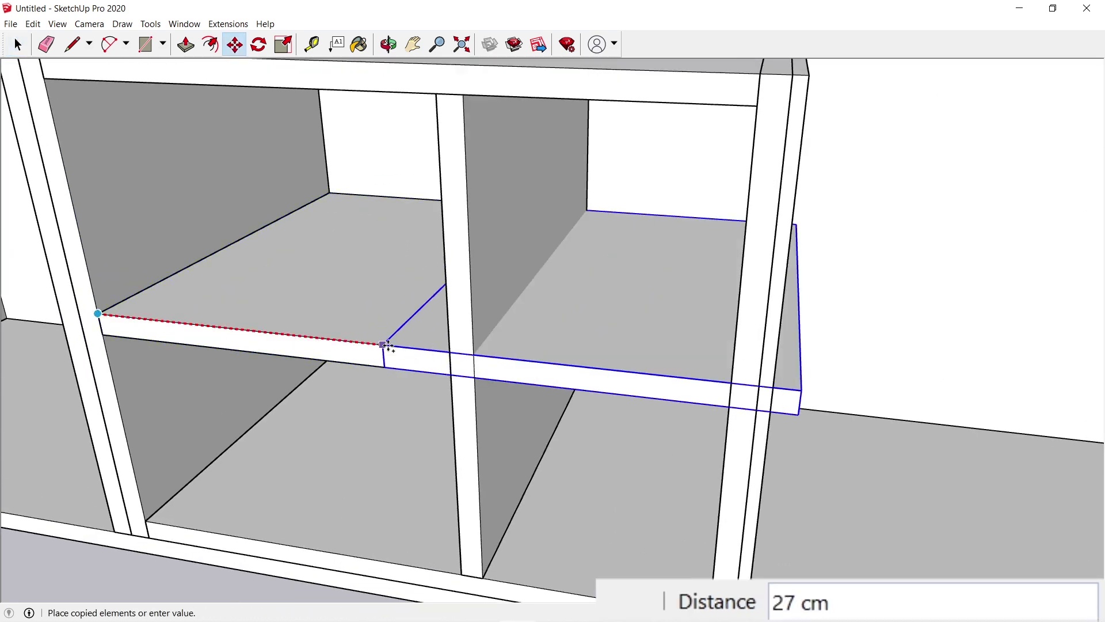
left_click(468, 351)
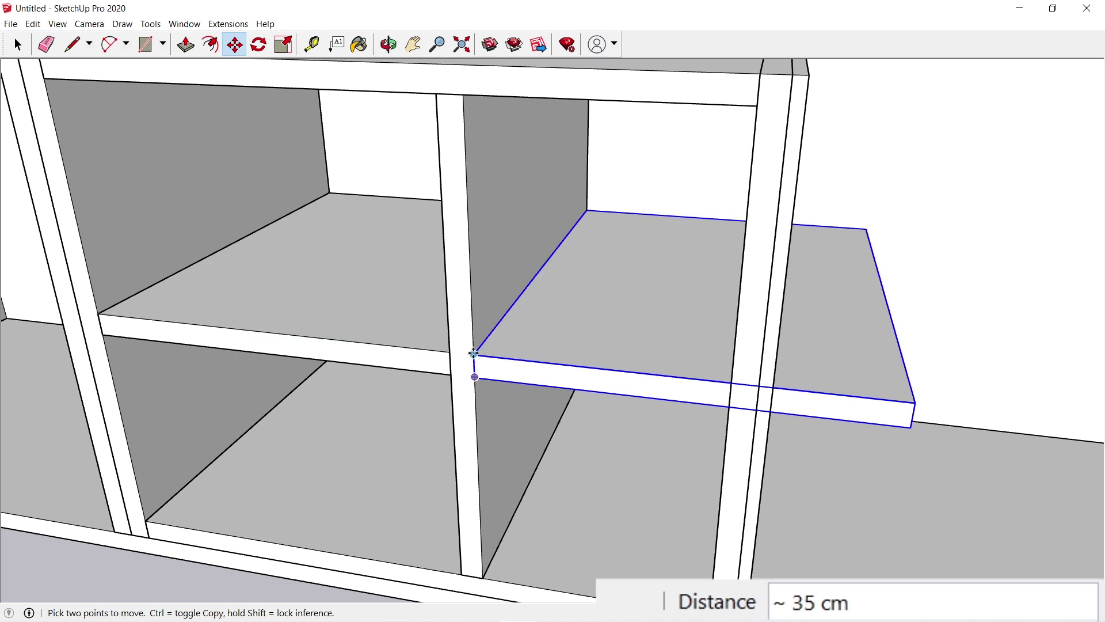
Step: Push the copied shelf's protruding end face back about 13 cm to the inner face of the compartment's side panel
key("o")
left_click_drag(686, 379, 596, 380)
key("space")
double_click(796, 387)
key("p")
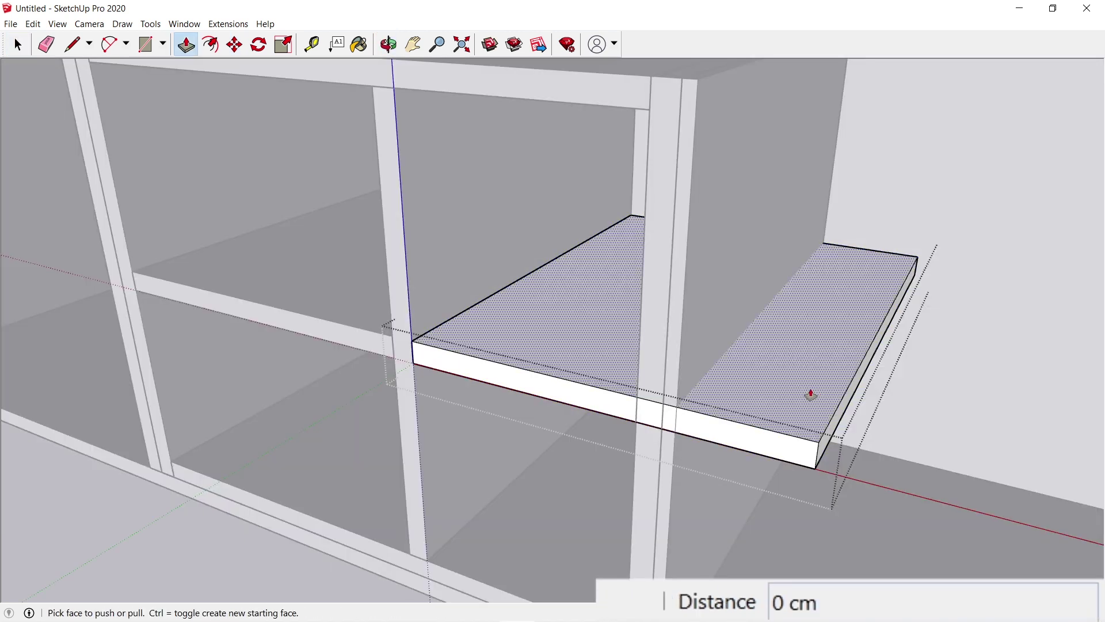
left_click(836, 418)
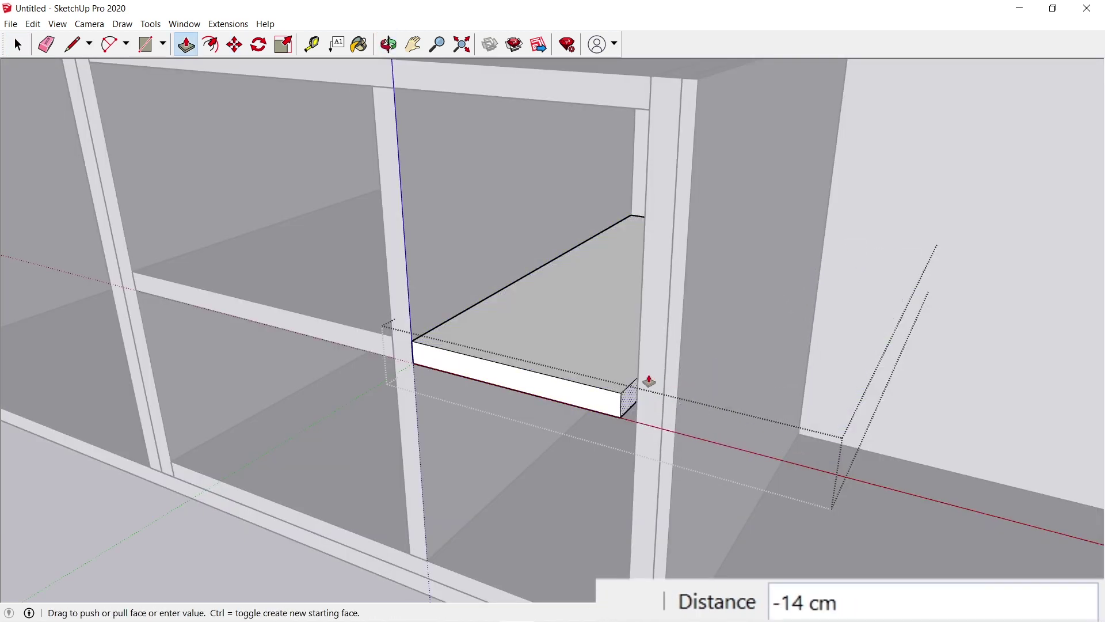
left_click(640, 362)
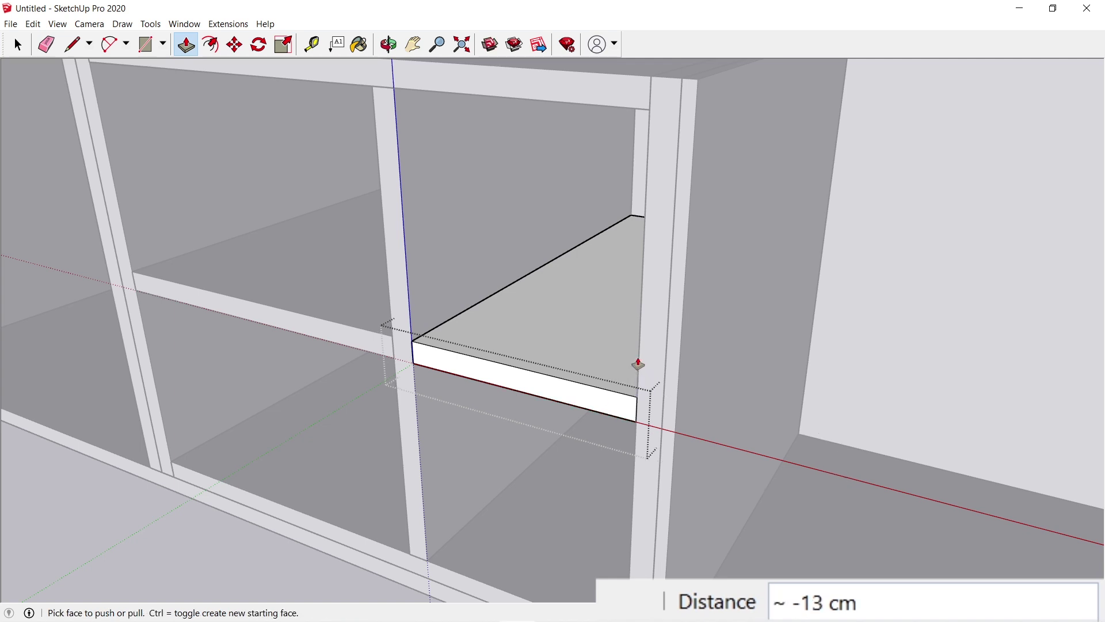
key("space")
key("Escape")
Step: Draw a 20 by 20 cm rectangle across the upper opening of the narrower side and make it a group
key("o")
scroll(636, 353, "down", 5)
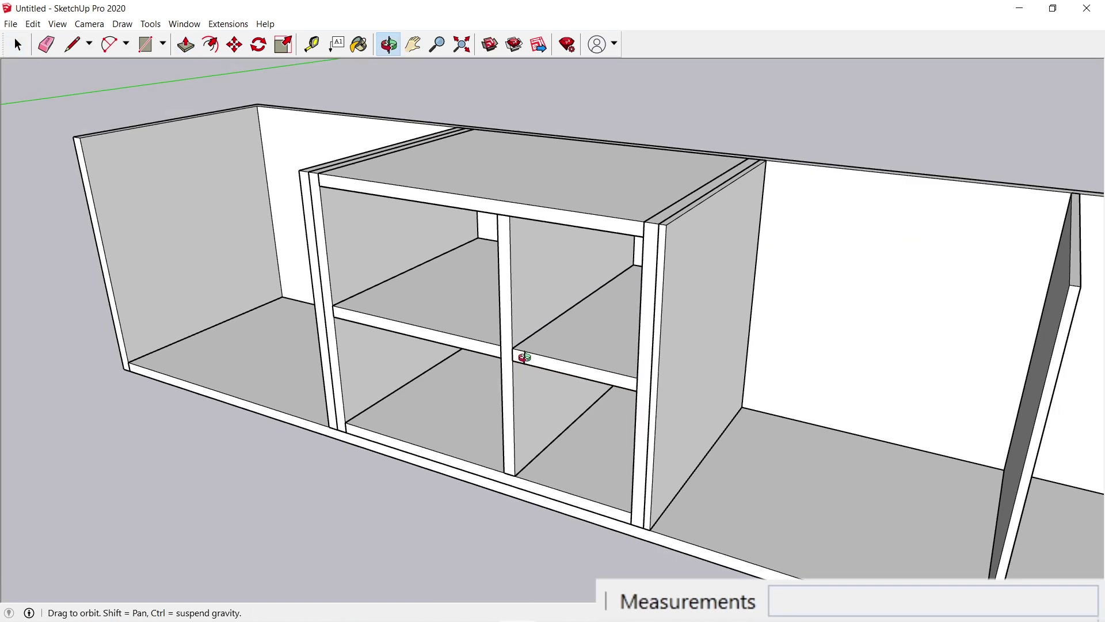
left_click_drag(537, 342, 554, 378)
scroll(576, 322, "up", 3)
scroll(574, 322, "up", 1)
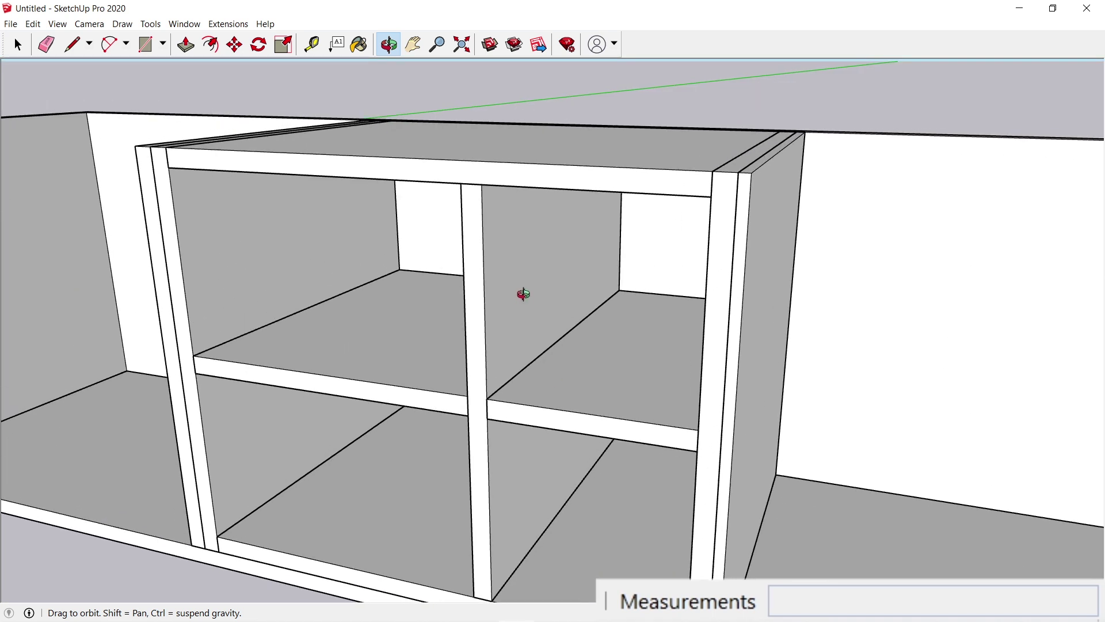
key("r")
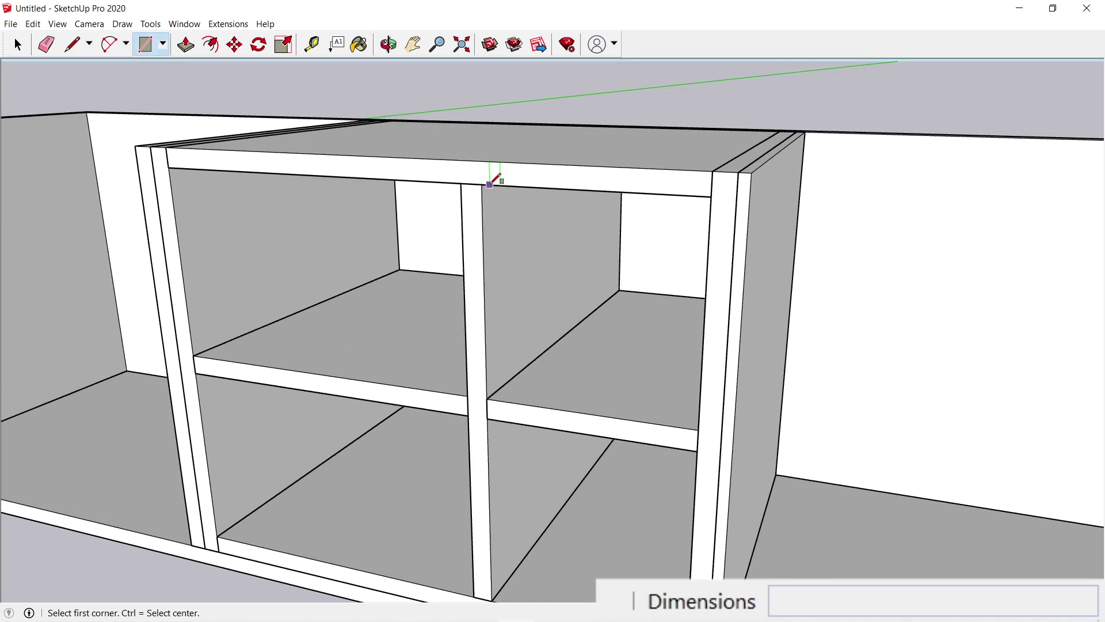
left_click(482, 184)
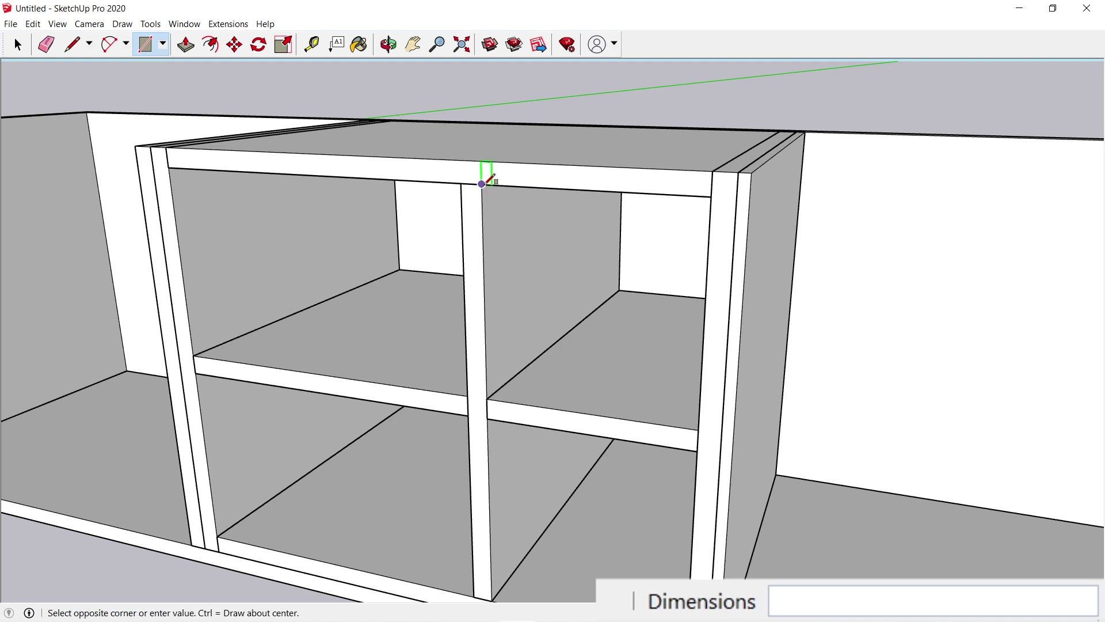
left_click(699, 429)
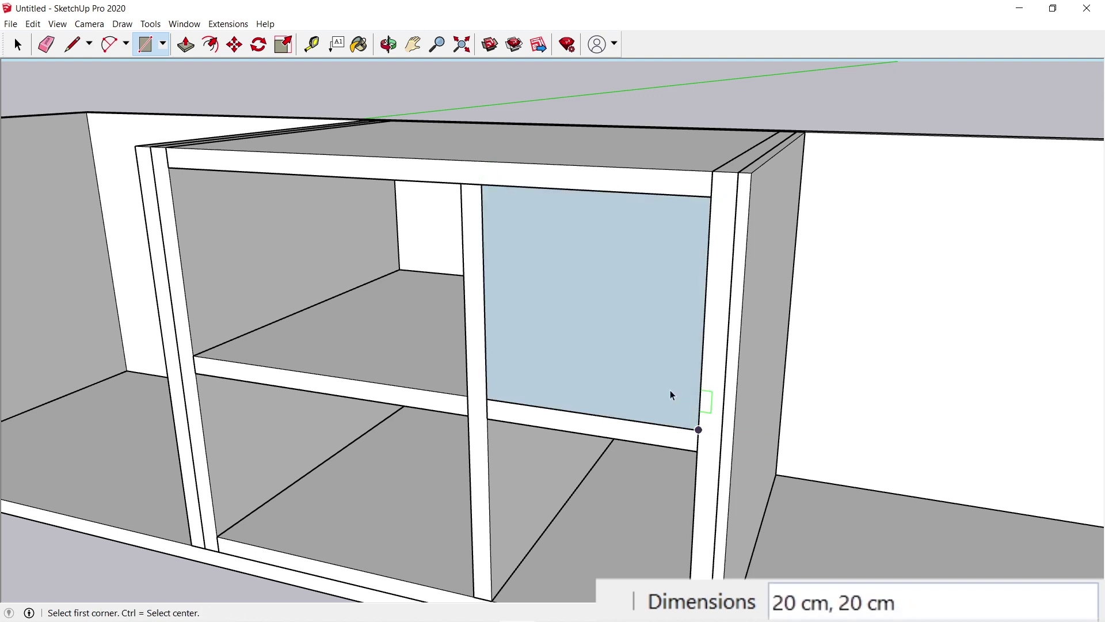
key("space")
left_click(666, 385)
right_click(667, 386)
left_click(713, 494)
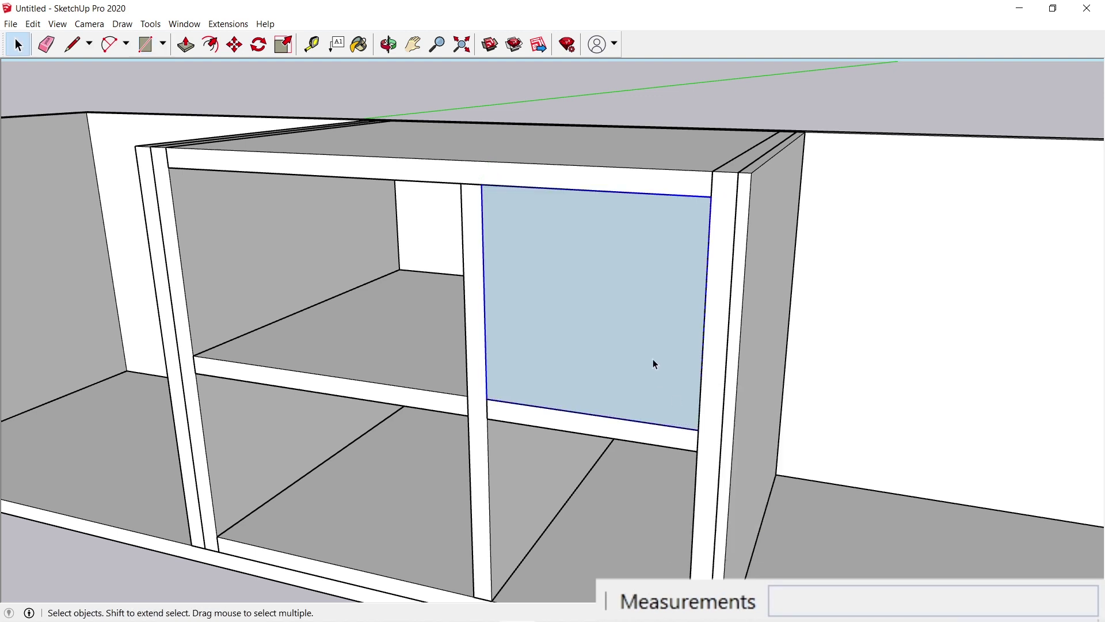
Step: Inside the square front group, draw a circle of 2 cm radius centred on the midpoint of its top edge
double_click(653, 358)
scroll(619, 256, "up", 3)
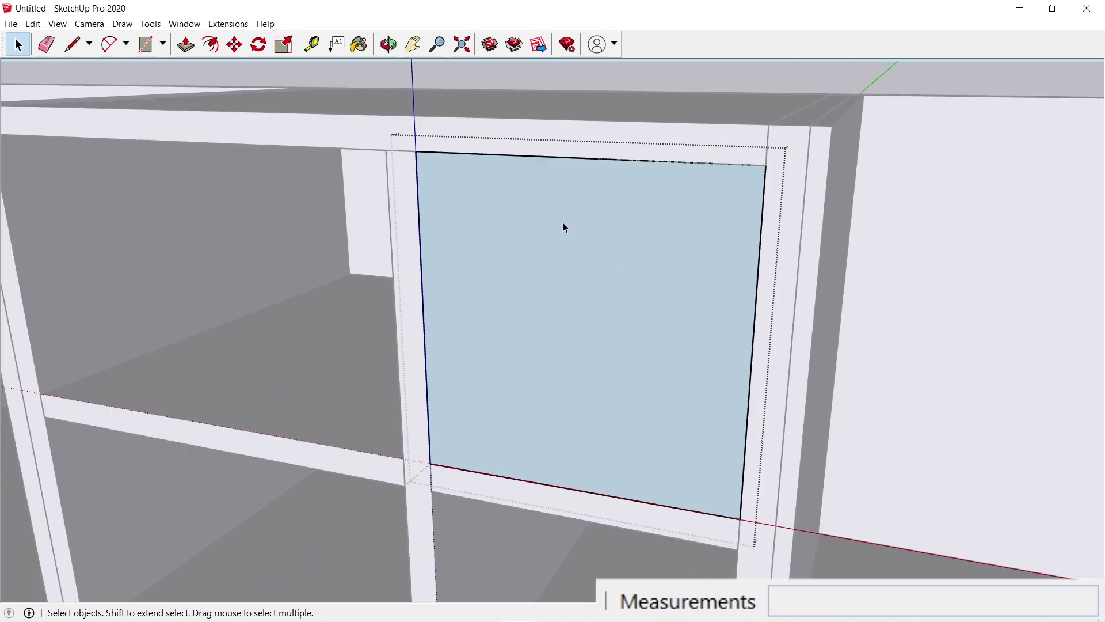
key("c")
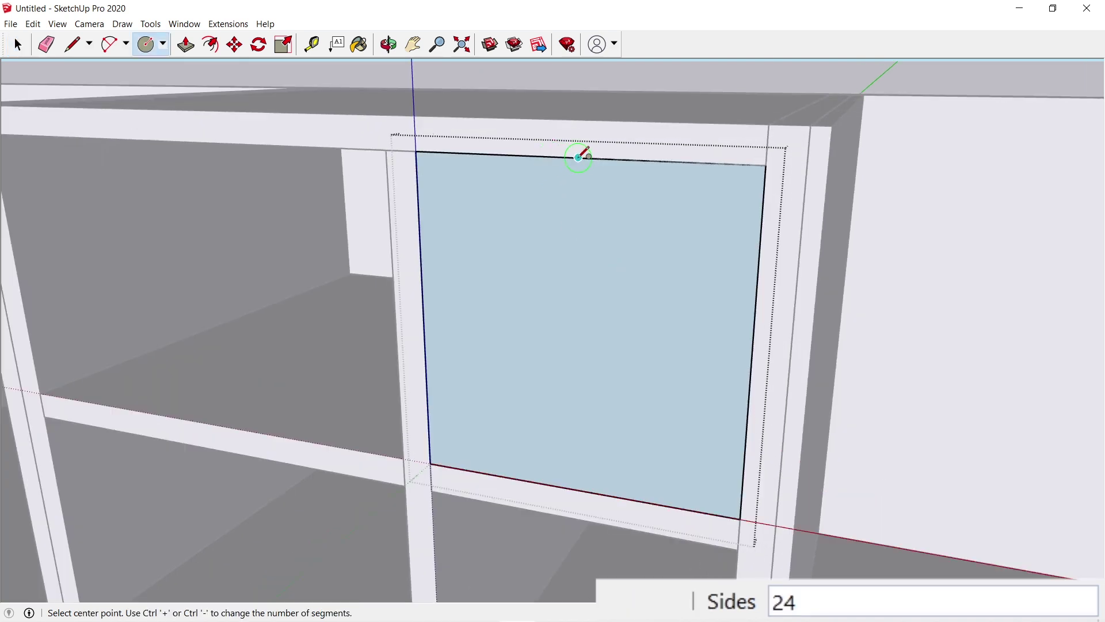
left_click(578, 157)
type("2")
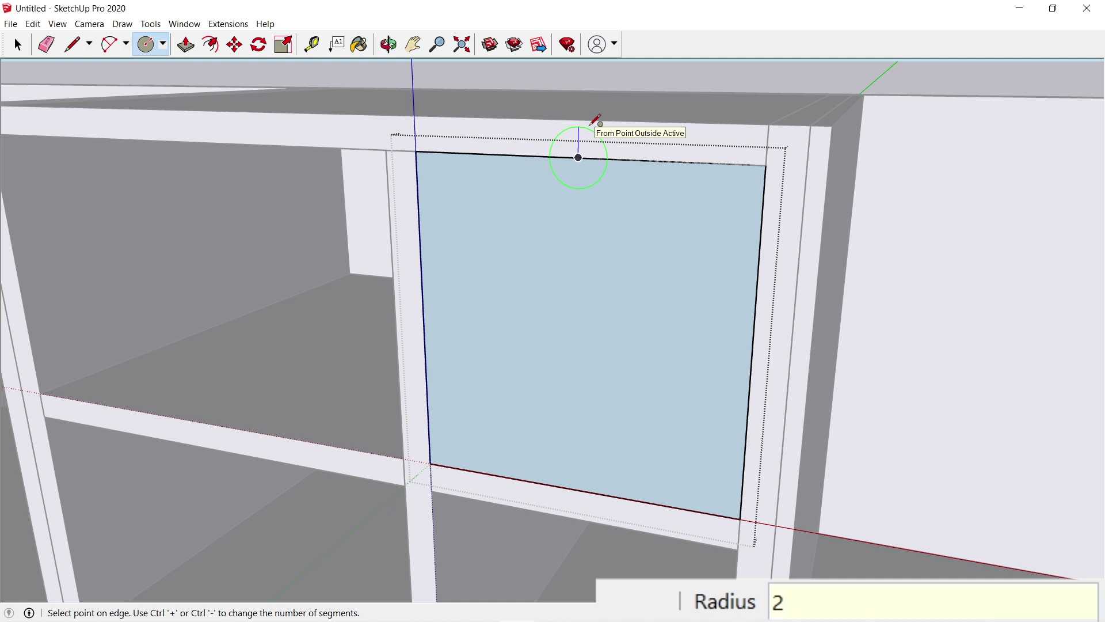
key("Return")
Step: Erase the circle's upper half and the top-edge segment inside it to leave a half-round notch in the square front
key("e")
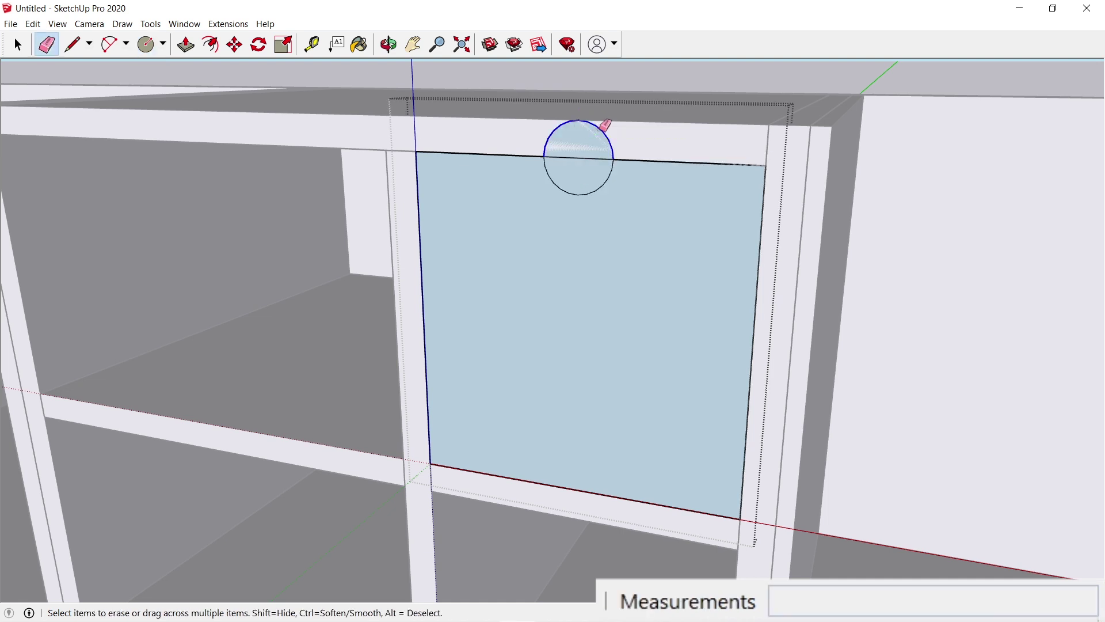
left_click(600, 120)
scroll(608, 131, "up", 3)
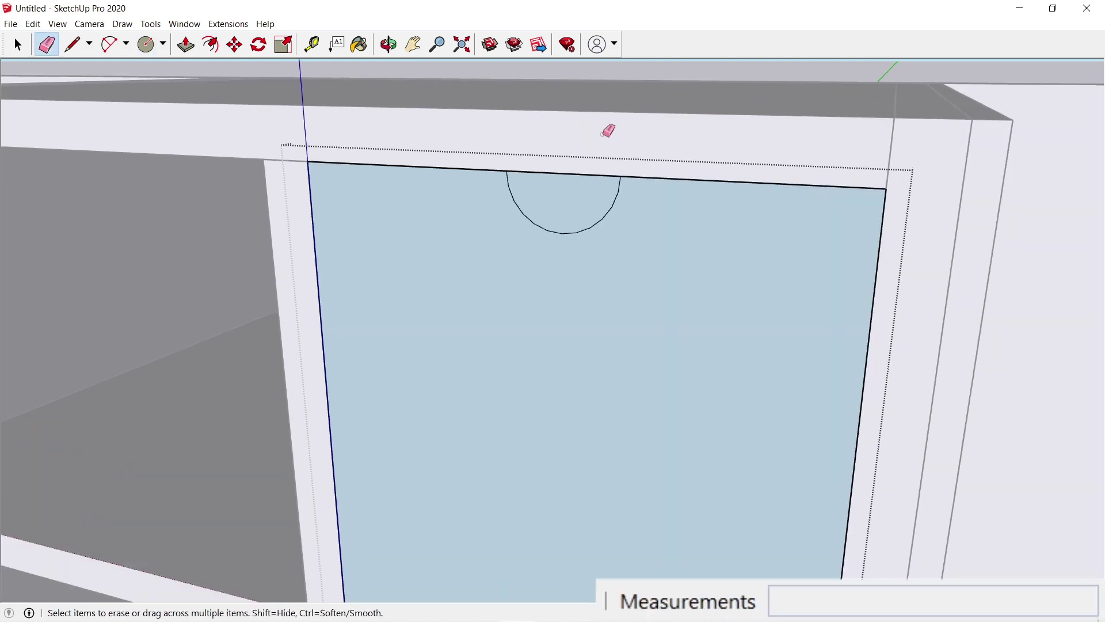
left_click(582, 173)
Step: Set the 2 cm radius notch arc to 42 segments
key("space")
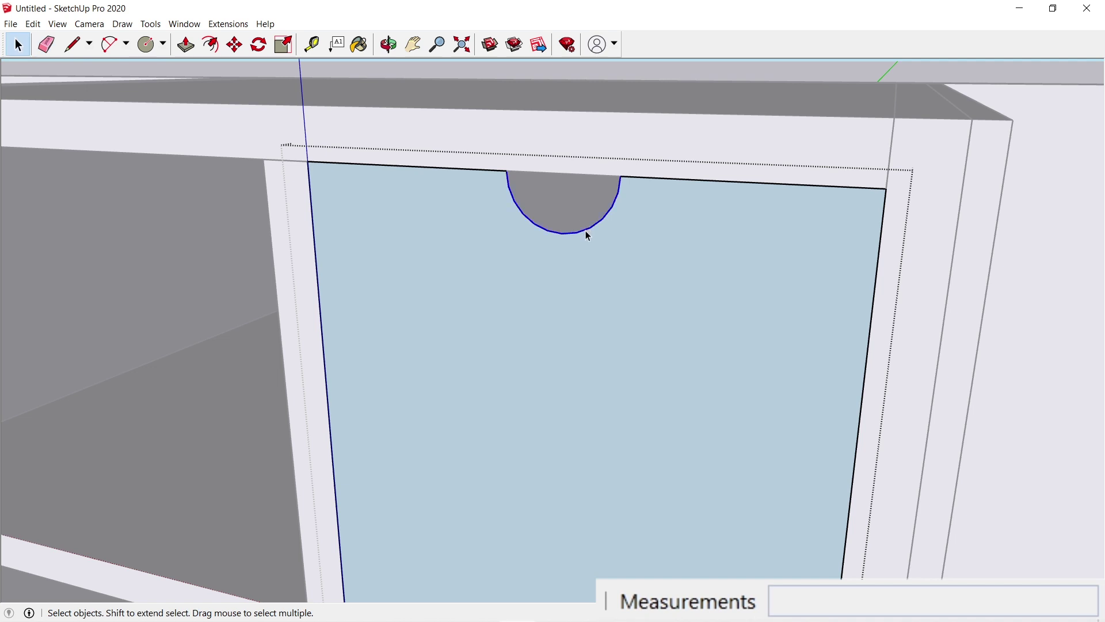
key("b")
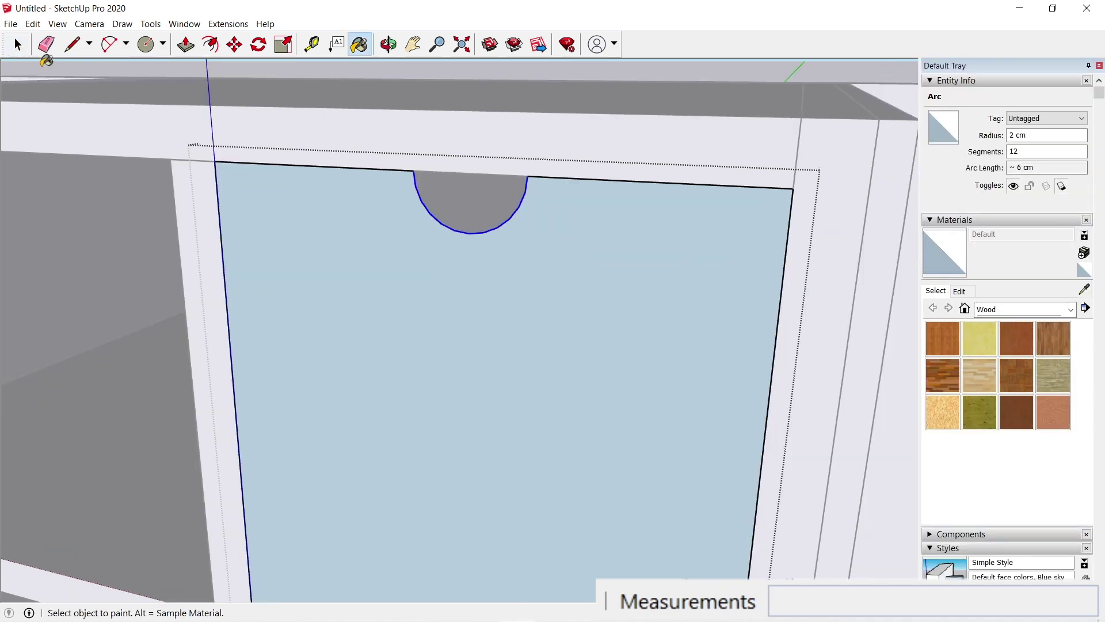
left_click(17, 44)
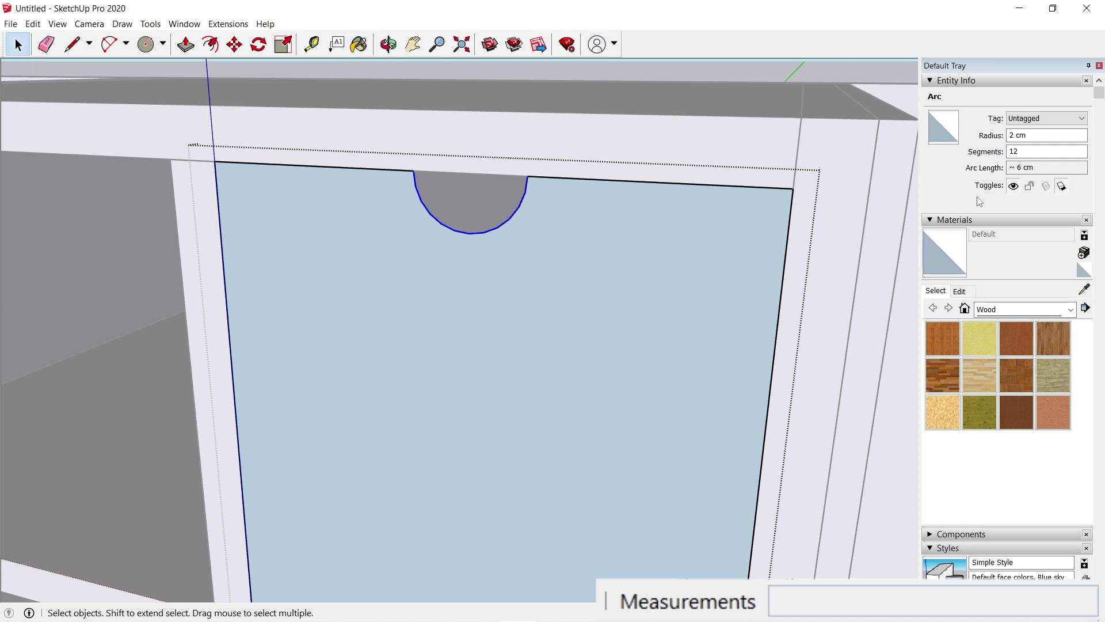
left_click(1006, 152)
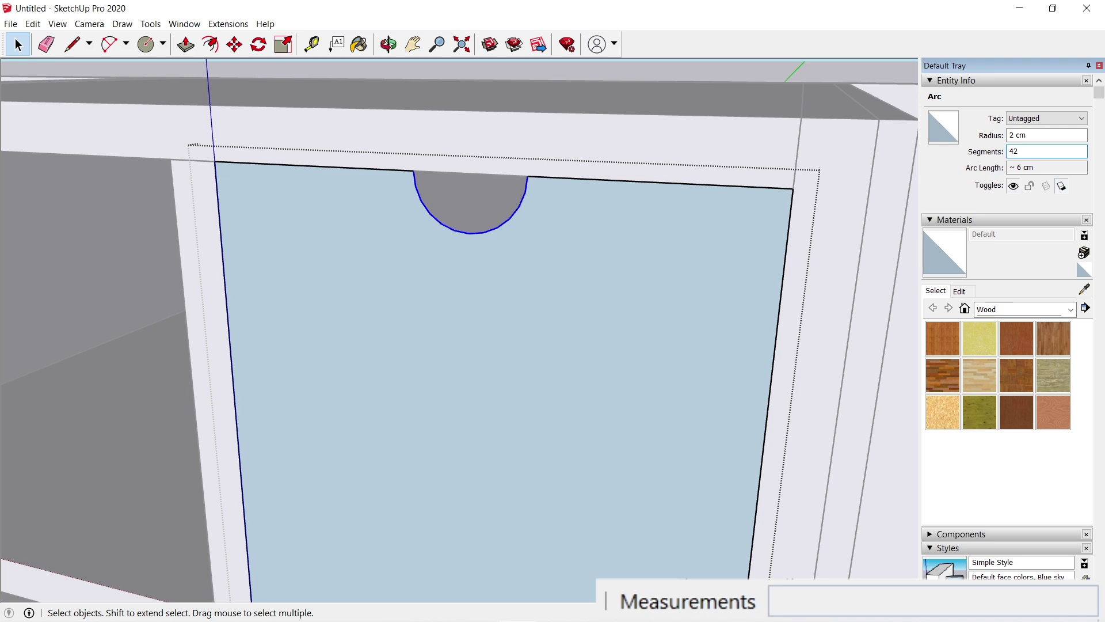
key("Return")
Step: Pull the notched square front's face out 0.5 cm to give it thickness
key("p")
left_click(593, 244)
type("0")
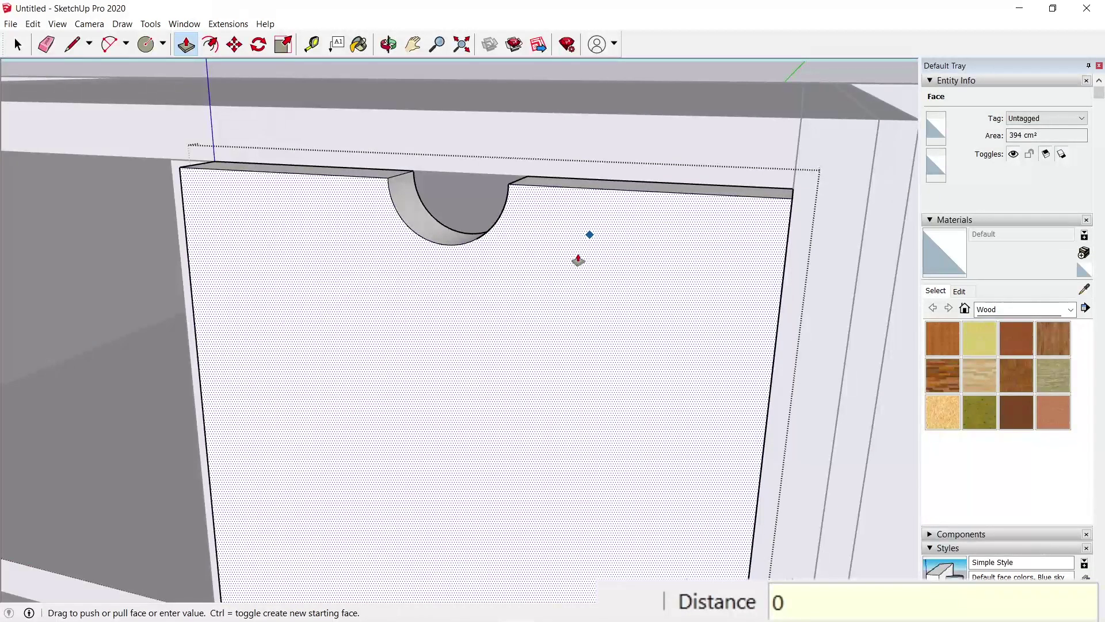
type(".5")
key("Return")
Step: Draw a rectangle across the opening below the shelf in the wider side and make it a group
middle_click_drag(694, 228, 702, 225)
scroll(701, 225, "down", 1)
scroll(701, 225, "down", 2)
middle_click_drag(521, 386, 574, 264, "shift")
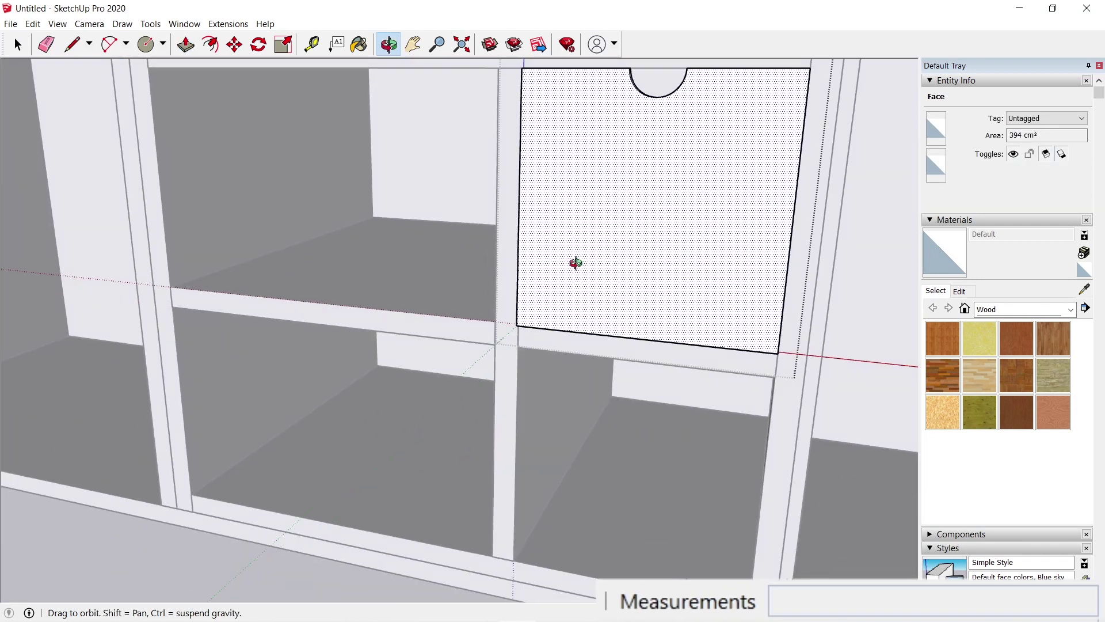
key("space")
scroll(182, 325, "up", 2)
key("r")
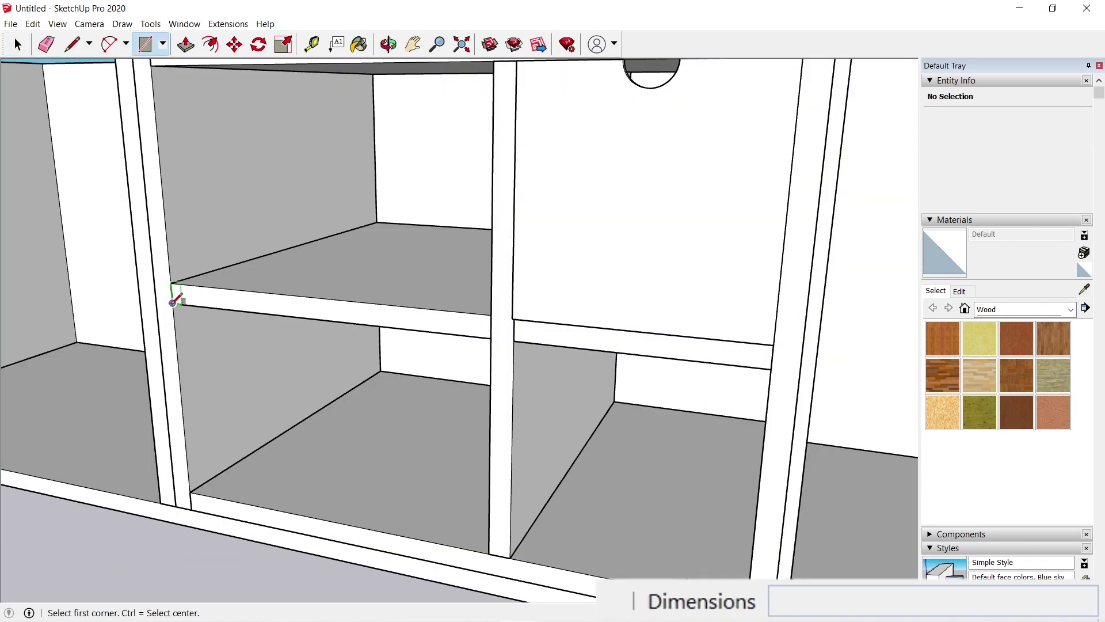
left_click(172, 303)
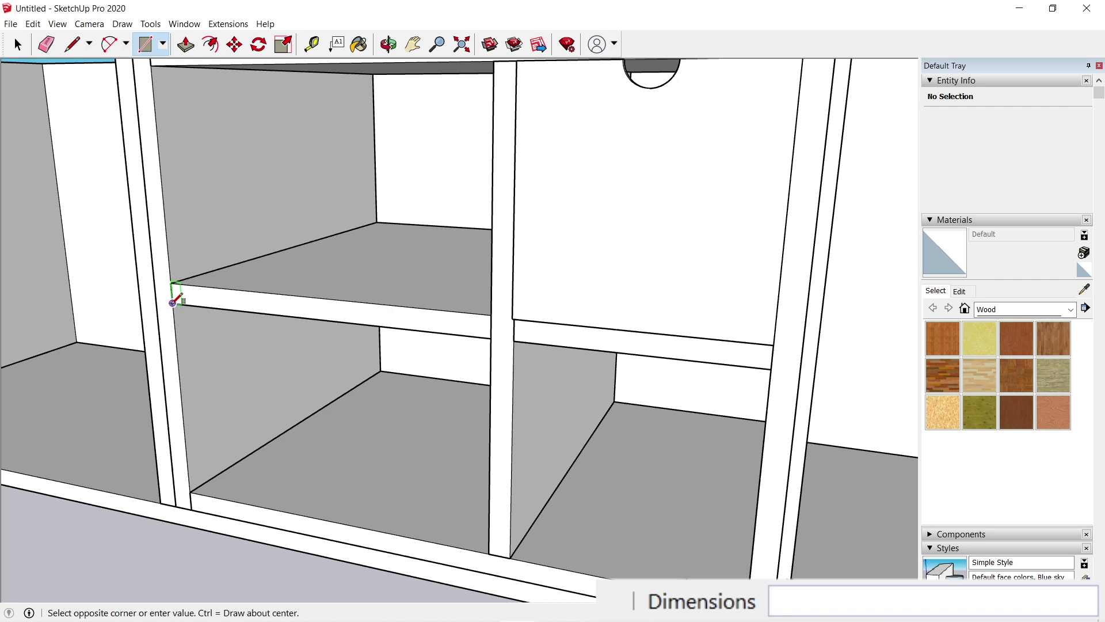
left_click(491, 550)
key("space")
double_click(432, 462)
right_click(432, 461)
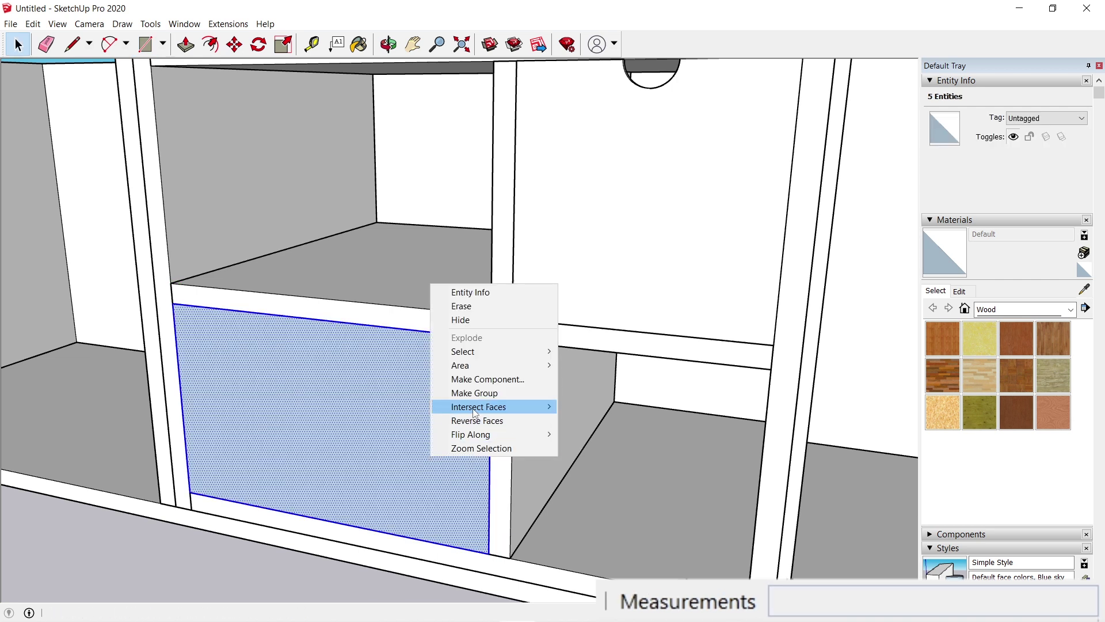
left_click(454, 392)
Step: Inside the lower front group, draw a circle of 3 cm radius centred on the midpoint of its top edge
double_click(433, 389)
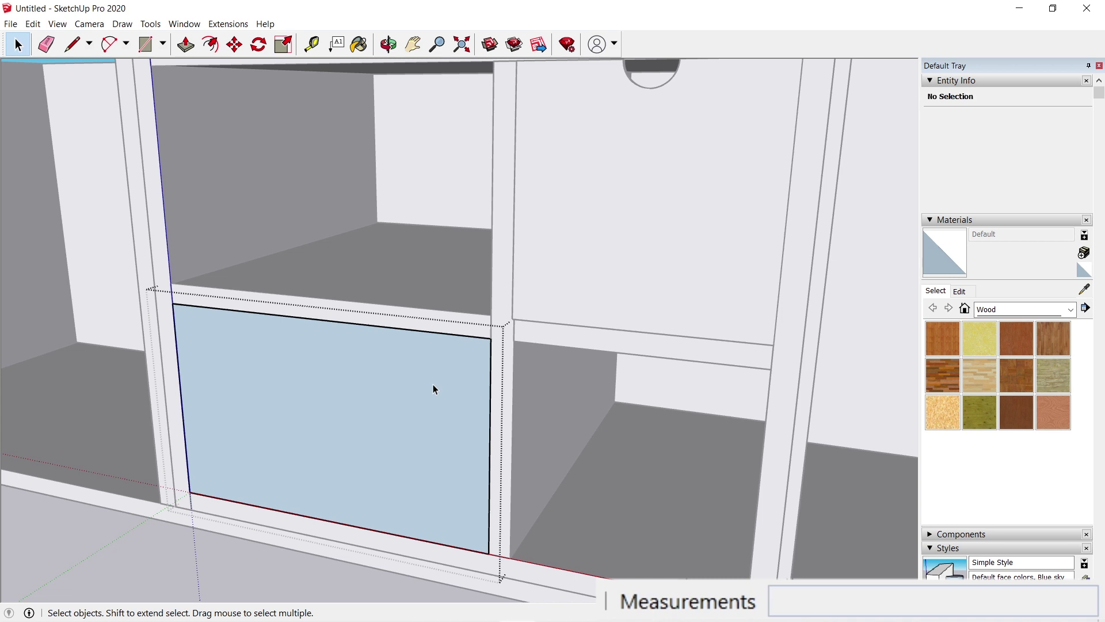
key("c")
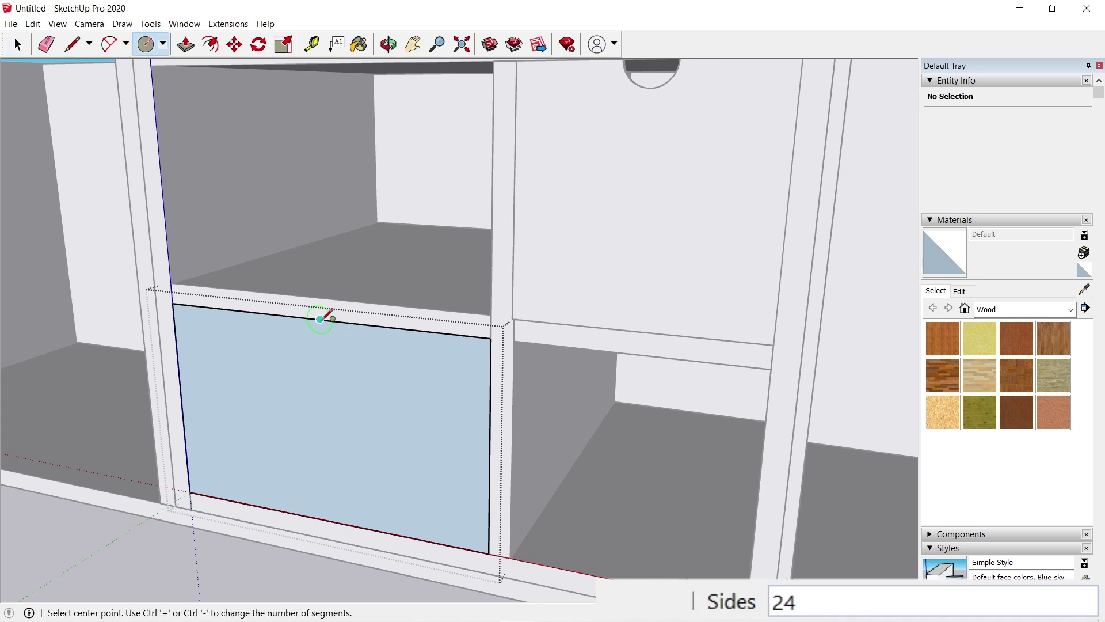
left_click(320, 319)
left_click(318, 296)
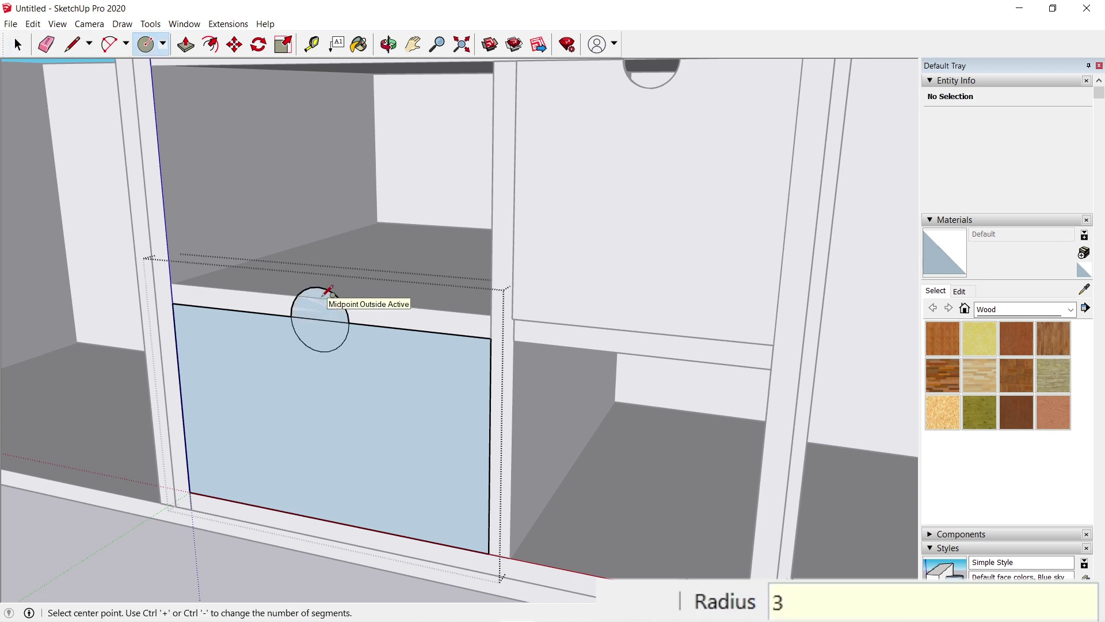
Step: Erase the circle's upper half and the top-edge segment inside it to leave a half-round notch in the lower front
scroll(345, 299, "up", 3)
key("e")
left_click(340, 304)
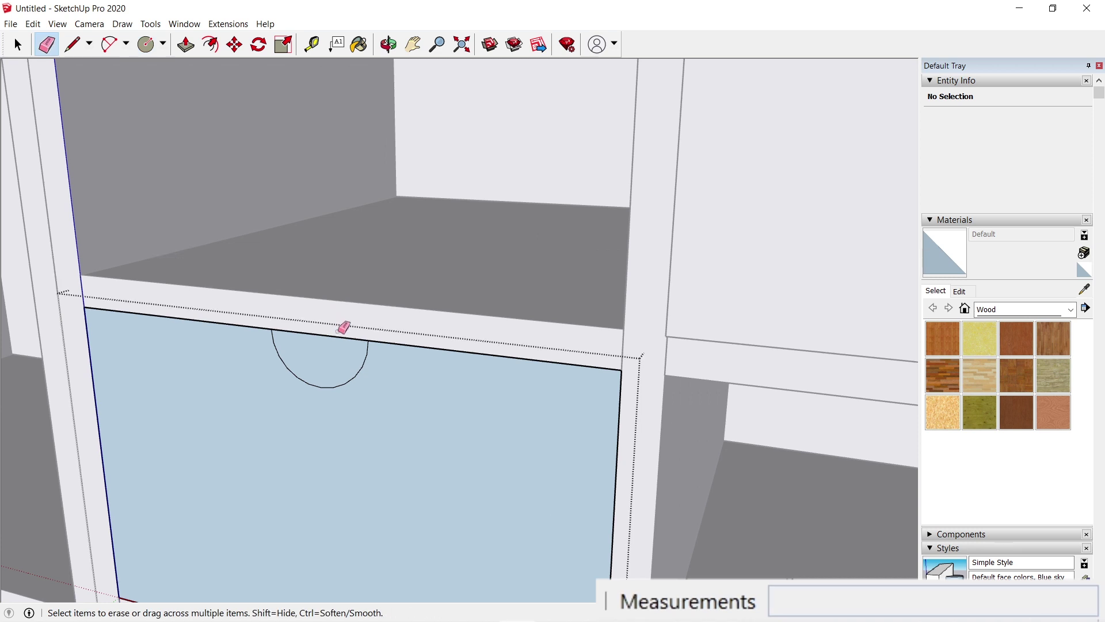
left_click(339, 331)
Step: Set the 3 cm radius notch arc to 42 segments
key("space")
left_click(356, 386)
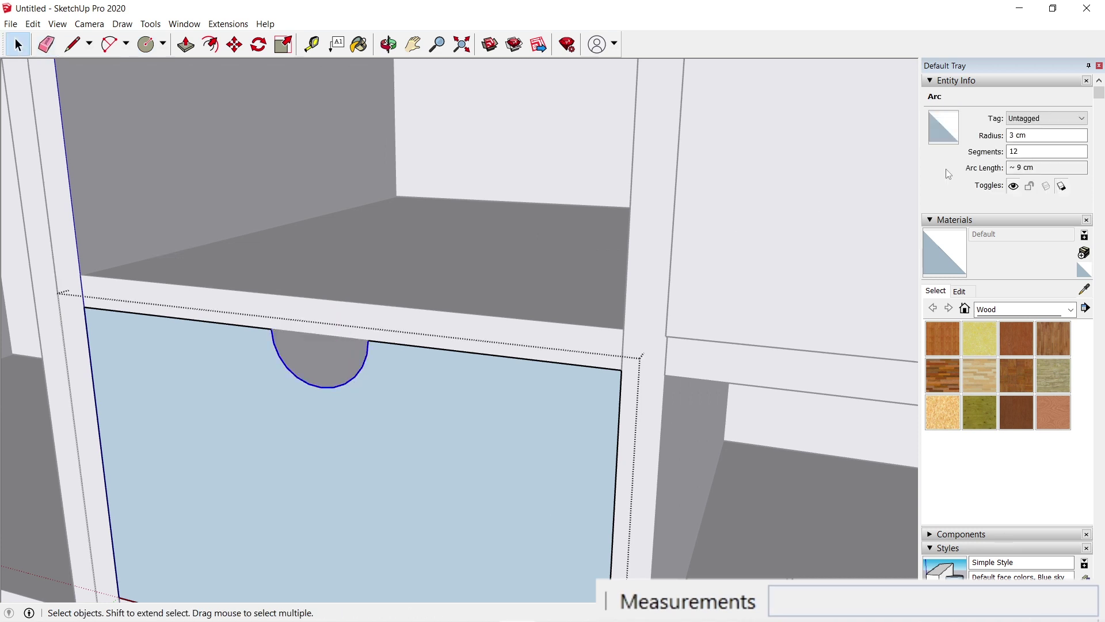
left_click(1045, 151)
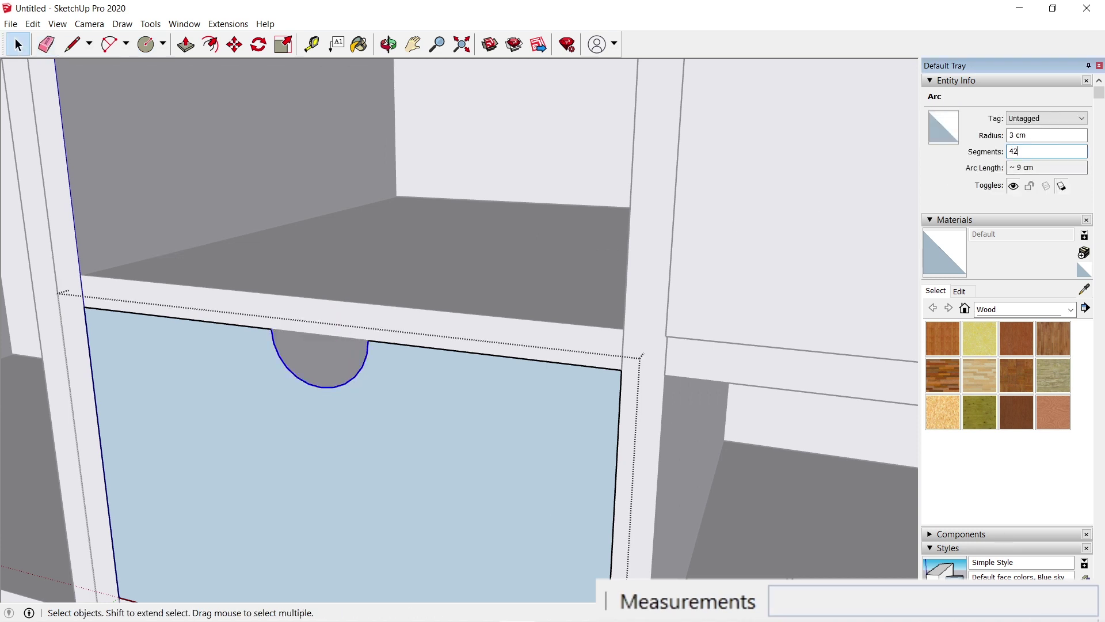
type("42")
key("Return")
Step: Pull the lower front's face out about 1 cm to give it thickness and leave its group
left_click(432, 447)
key("p")
left_click_drag(426, 435, 407, 461)
type("-1")
key("Return")
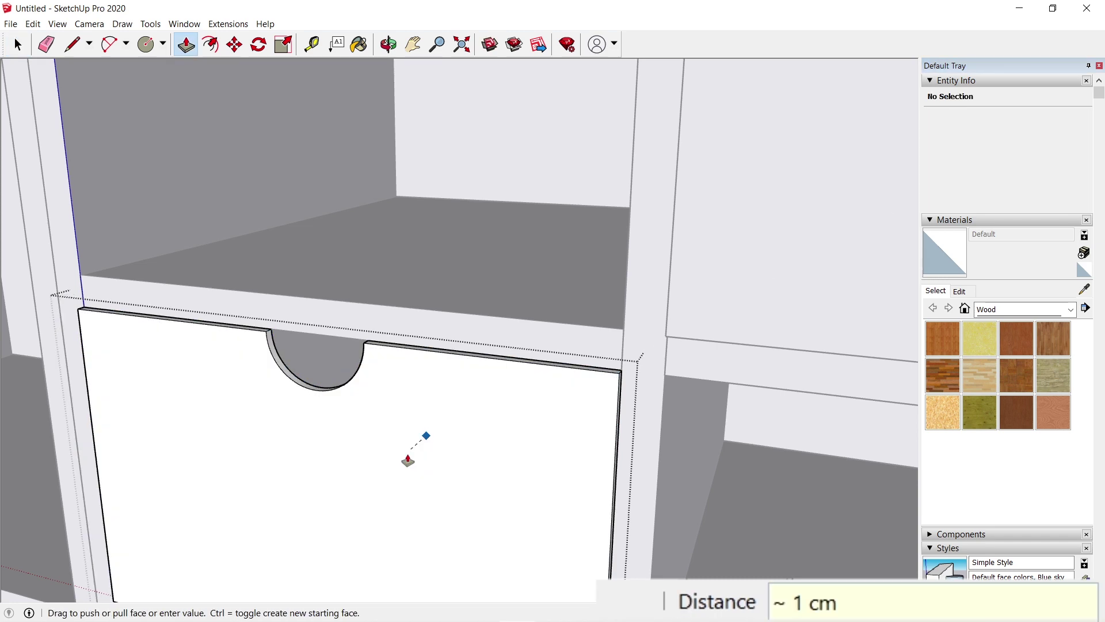
key("space")
scroll(402, 464, "down", 5)
key("o")
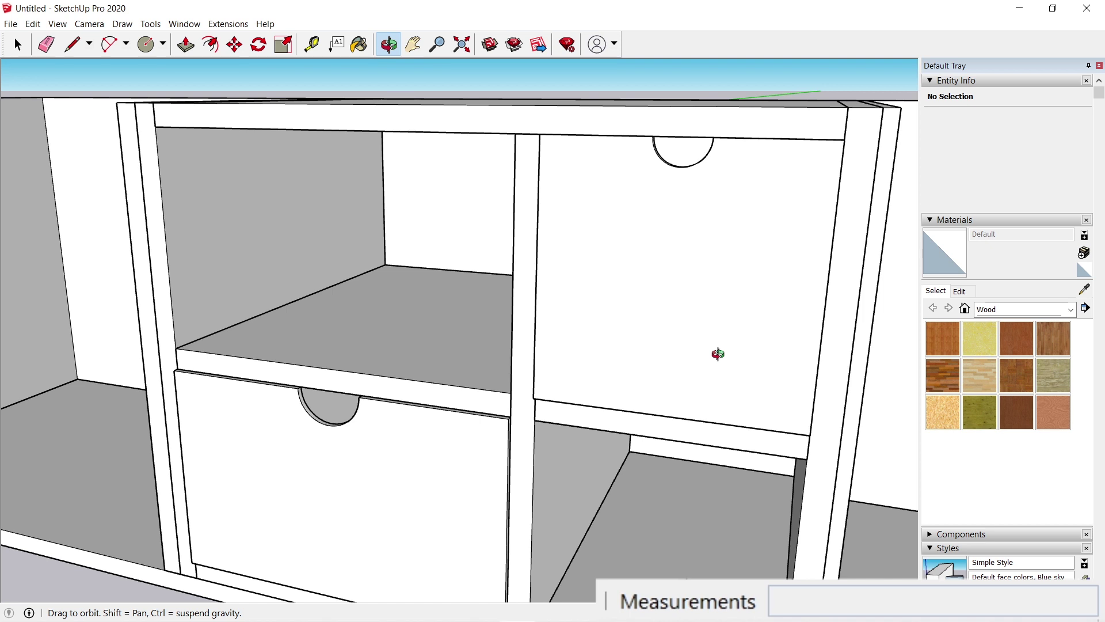
left_click_drag(718, 353, 555, 431)
key("space")
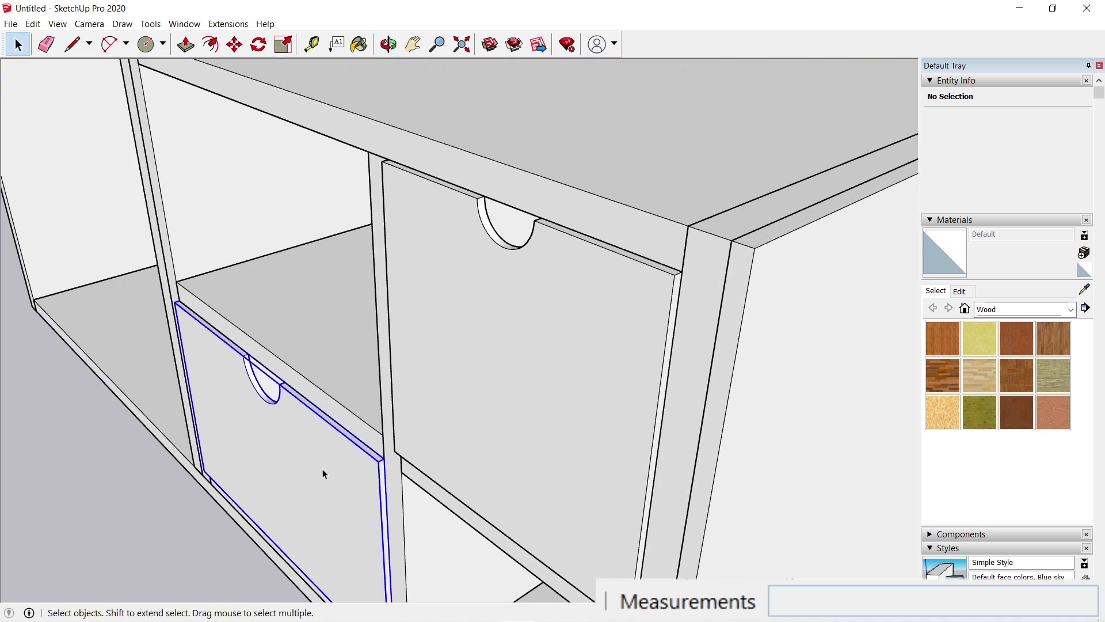
Step: Move both notched fronts back together until their outer faces sit flush with the surrounding frame
left_click(324, 473)
left_click(528, 365, "shift")
scroll(701, 230, "up", 3)
key("m")
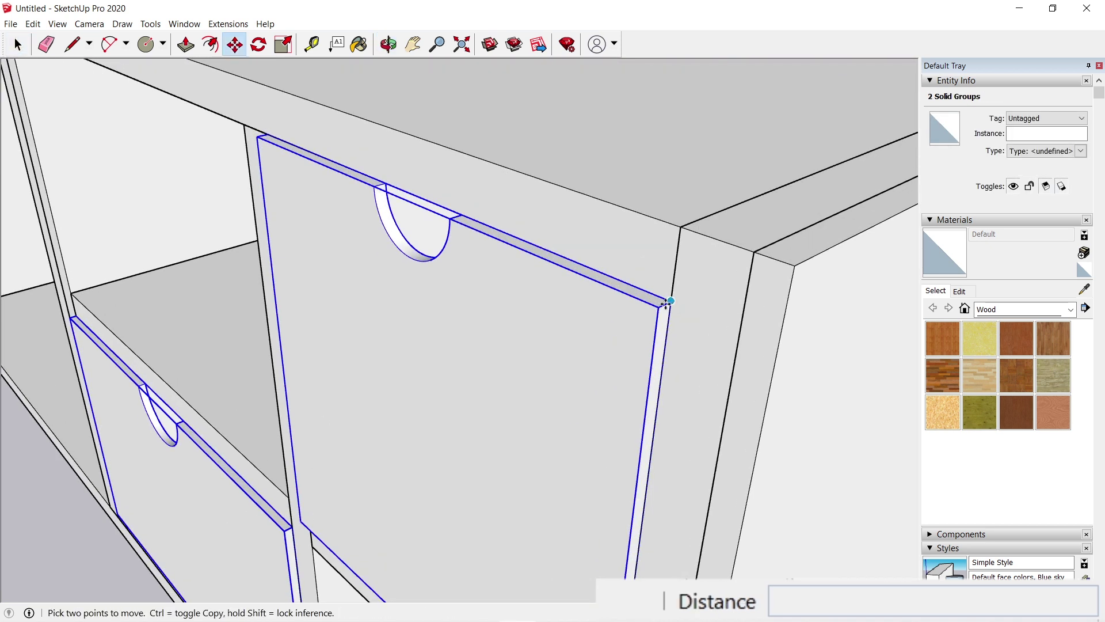
left_click(657, 307)
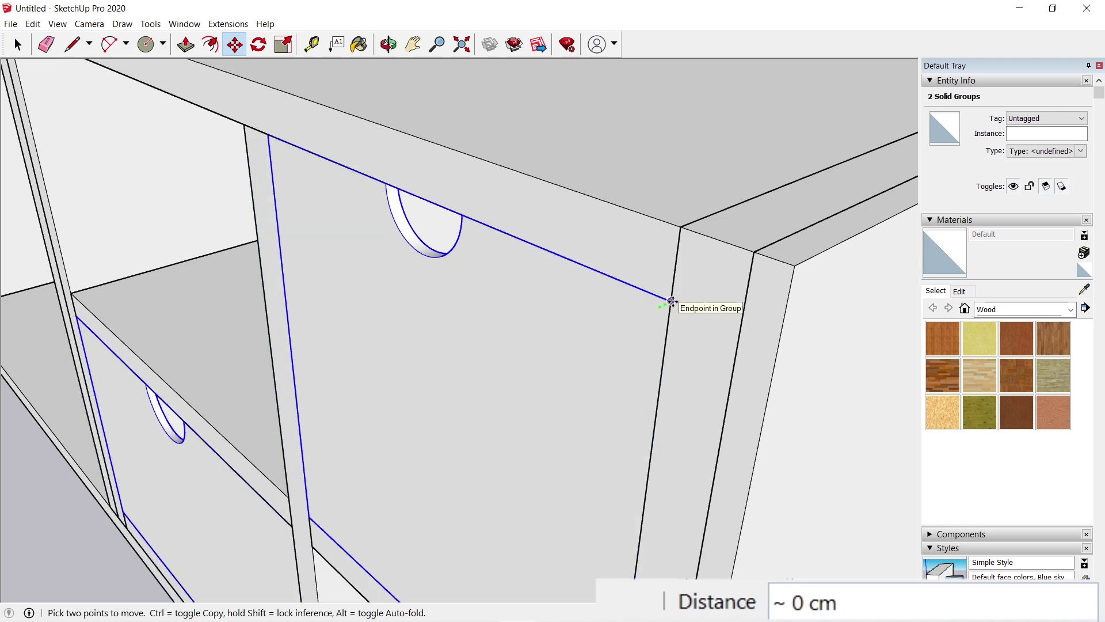
Step: Examine the half-round notches in both recessed fronts up close, including the lower front's arc properties
scroll(672, 301, "down", 3)
key("o")
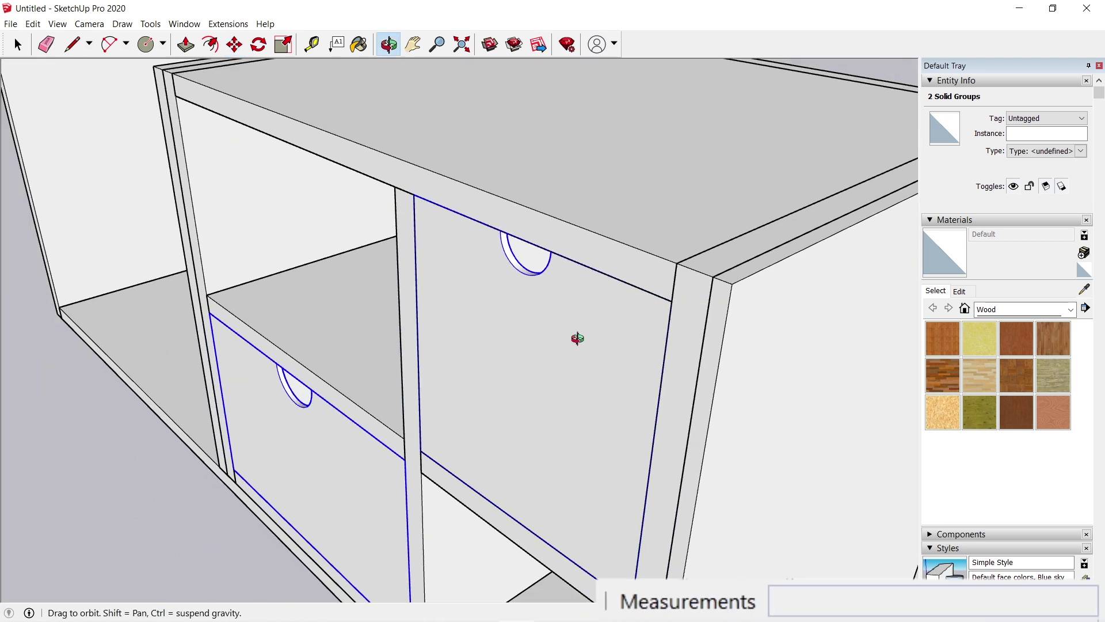
left_click_drag(577, 335, 597, 392)
scroll(452, 370, "up", 5)
scroll(467, 364, "down", 5)
scroll(672, 302, "up", 5)
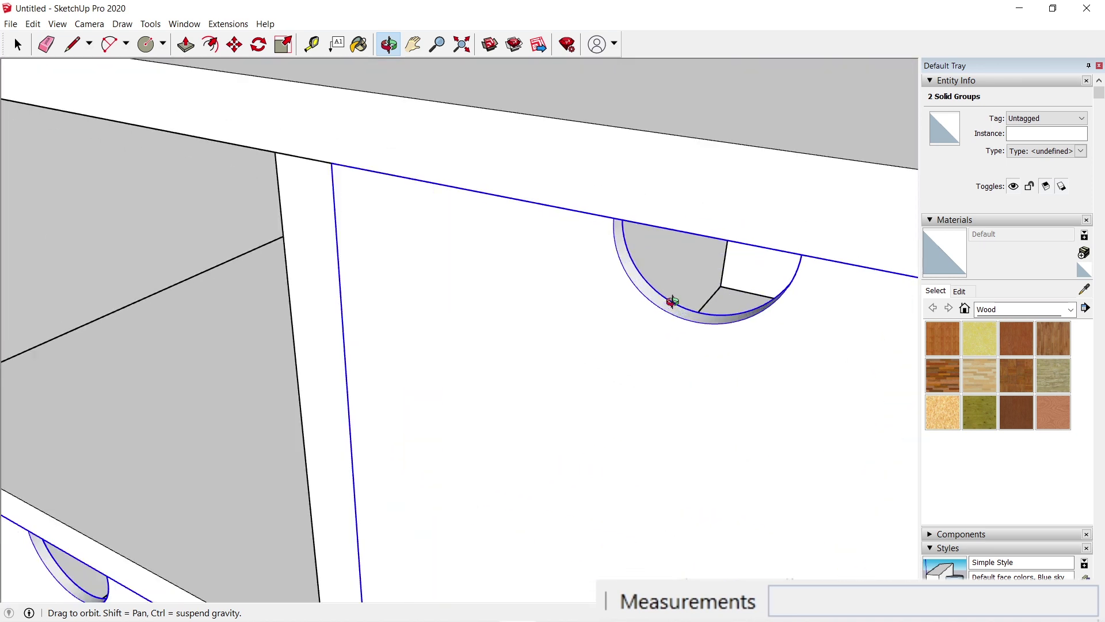
scroll(673, 302, "down", 3)
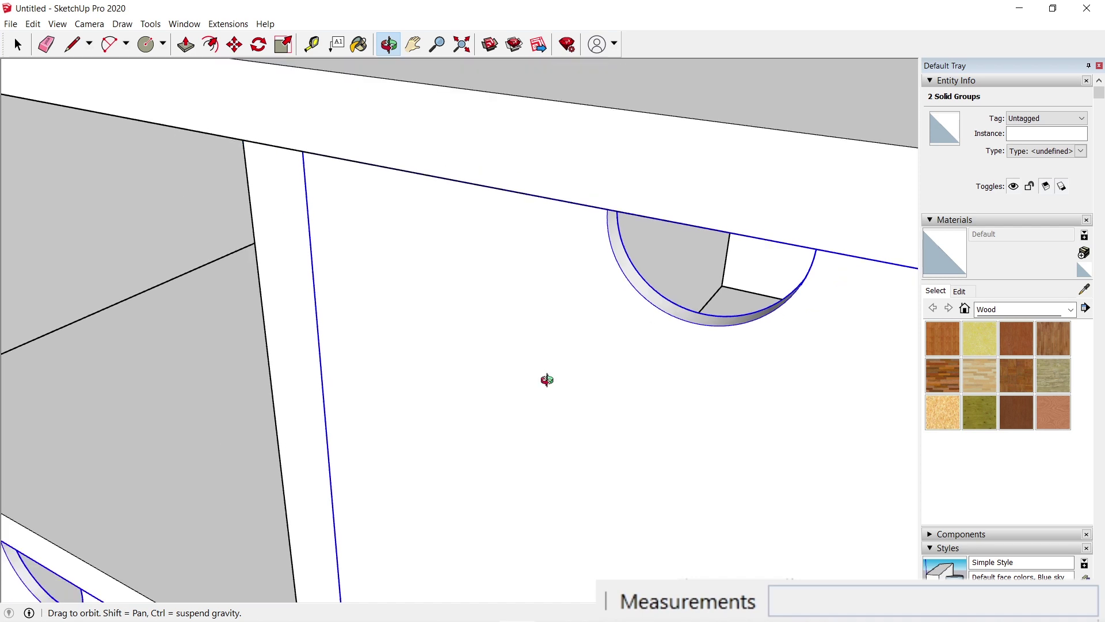
left_click_drag(547, 380, 626, 358)
scroll(533, 333, "up", 5)
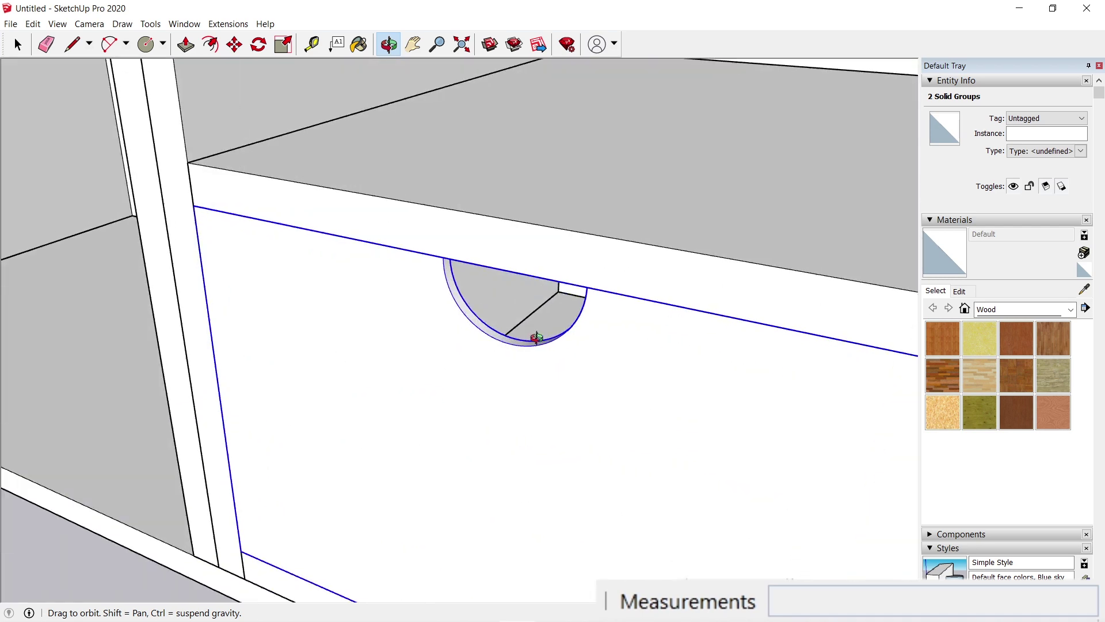
key("space")
double_click(526, 351)
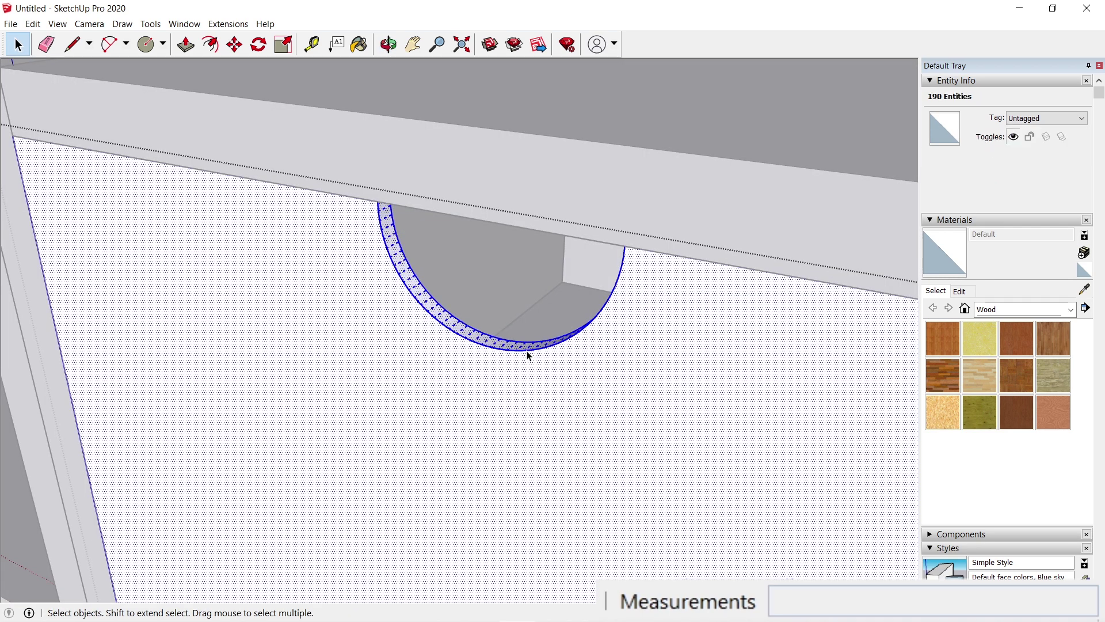
left_click(526, 351)
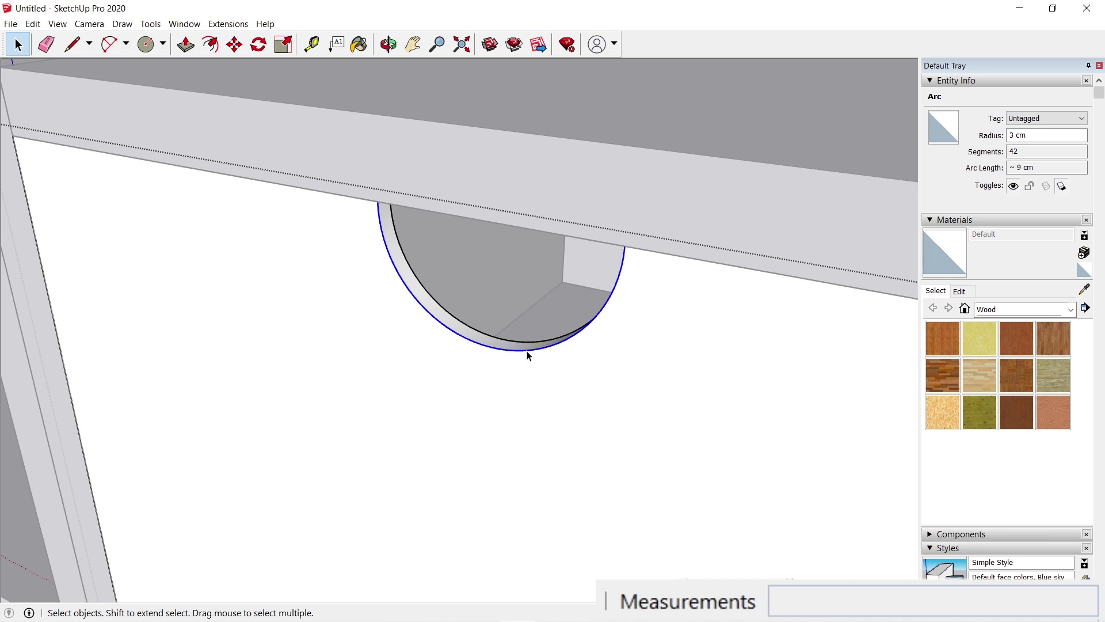
left_click(529, 355)
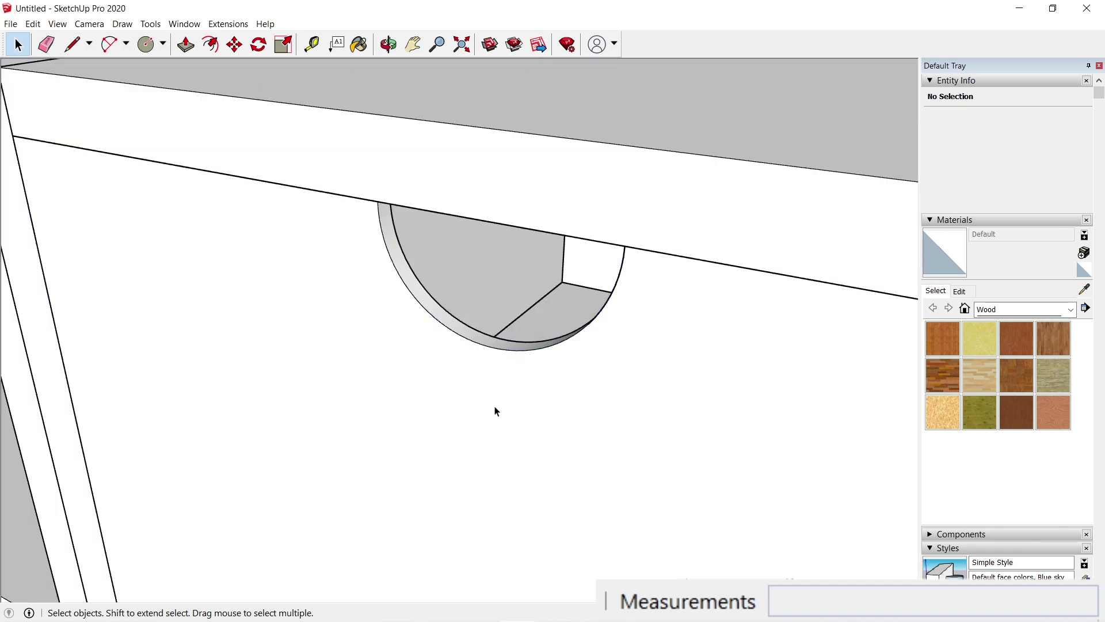
Step: Close the Default Tray to free up the modelling area
key("o")
scroll(496, 409, "down", 8)
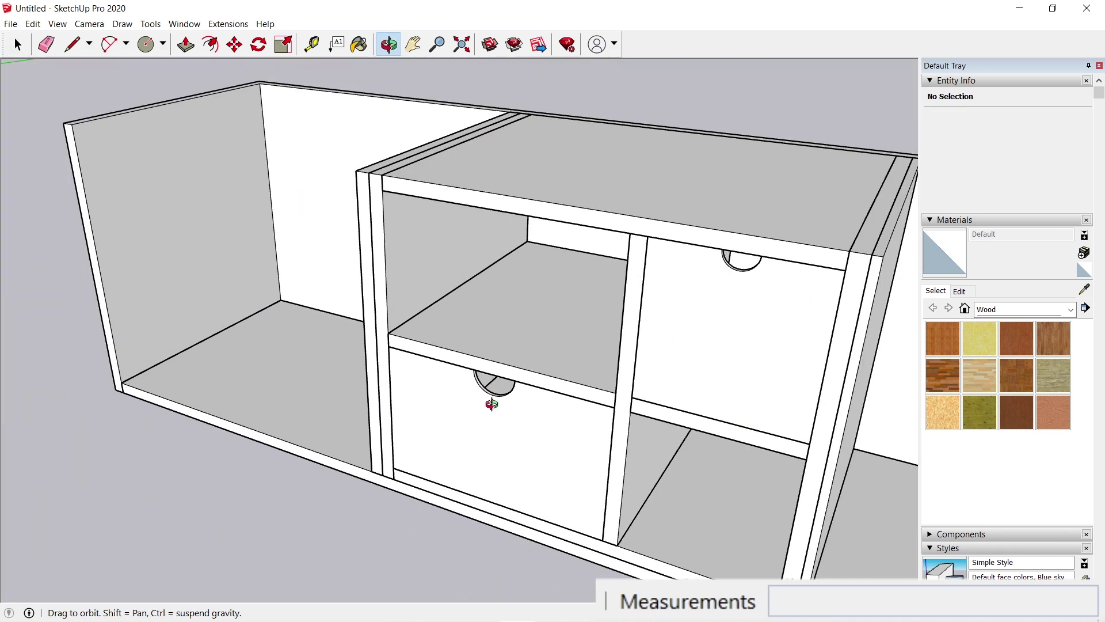
mouse_move(491, 404)
left_mouse_down()
mouse_move(822, 353)
mouse_move(602, 328)
mouse_move(636, 385)
mouse_move(504, 386)
left_mouse_up()
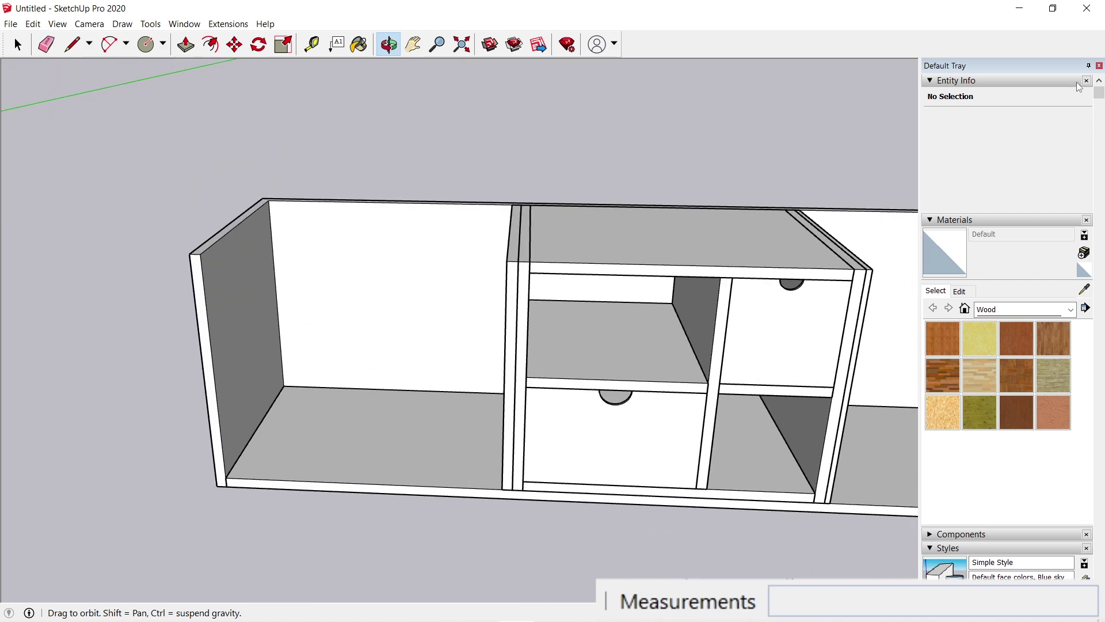
left_click(1099, 65)
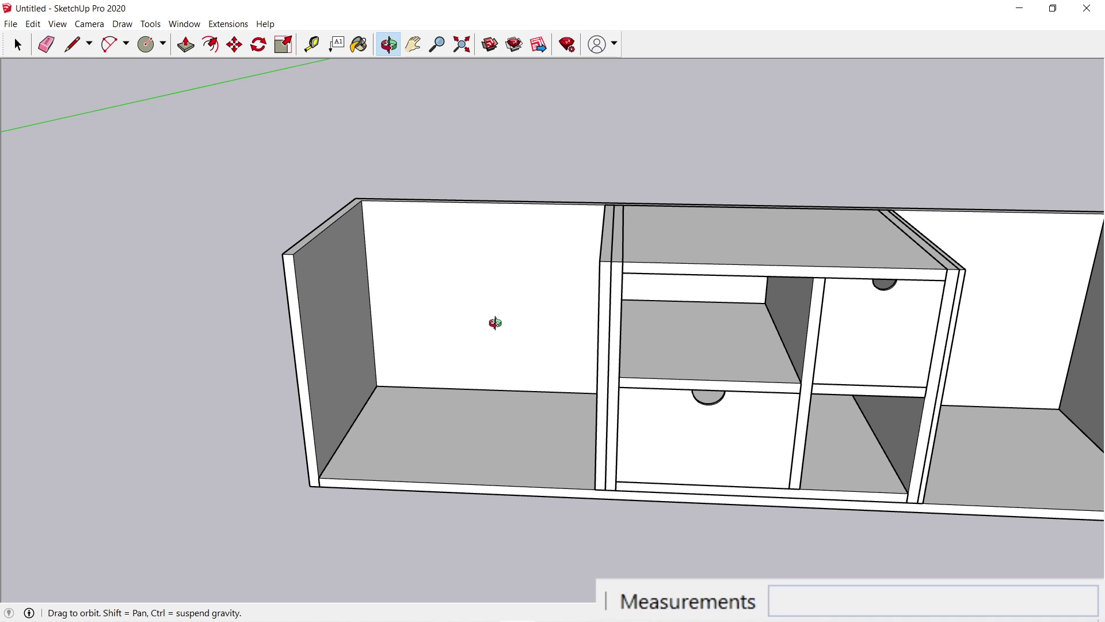
Step: Draw a rectangle covering the floor of the leftmost compartment and make it a group
left_click_drag(504, 311, 471, 327)
scroll(471, 328, "up", 3)
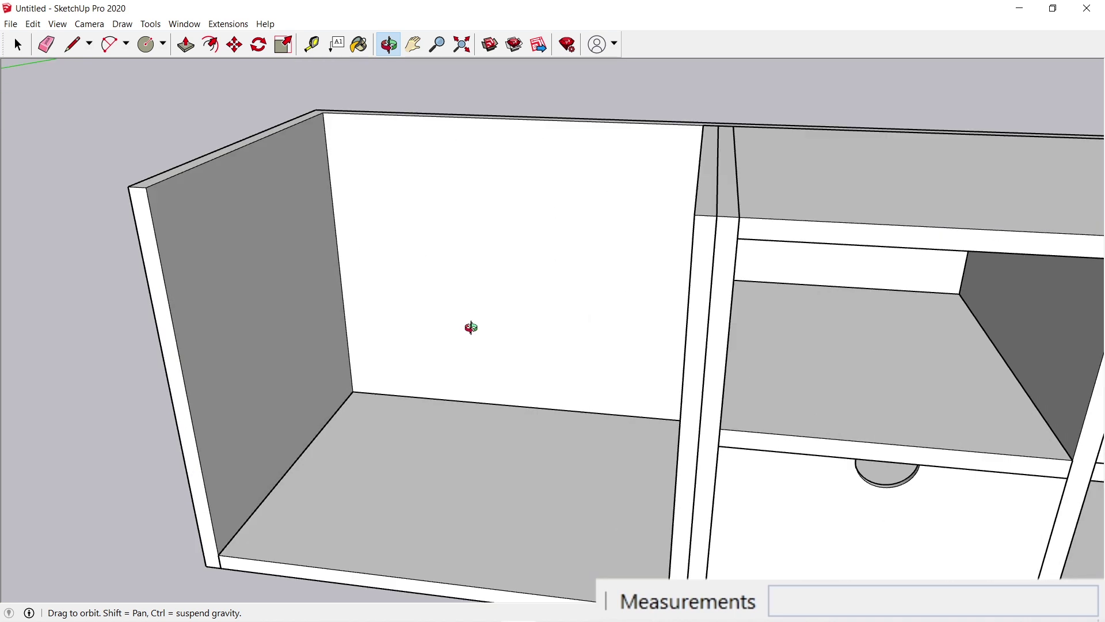
scroll(471, 327, "down", 1)
left_click_drag(531, 507, 506, 475, "shift")
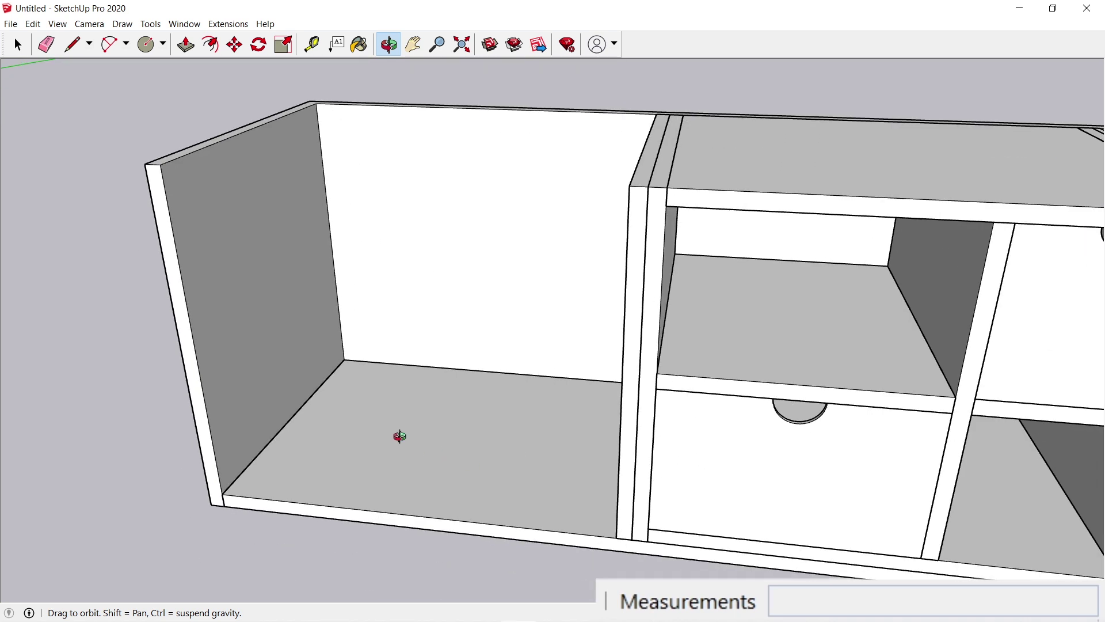
key("r")
left_click(344, 358)
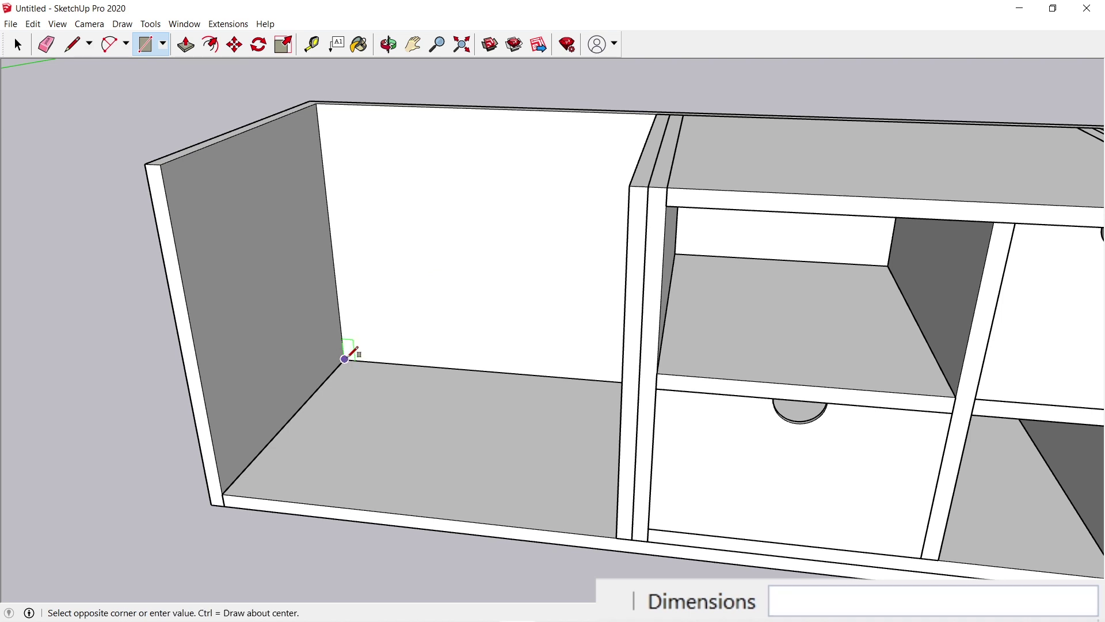
left_click(615, 536)
key("space")
right_click(537, 481)
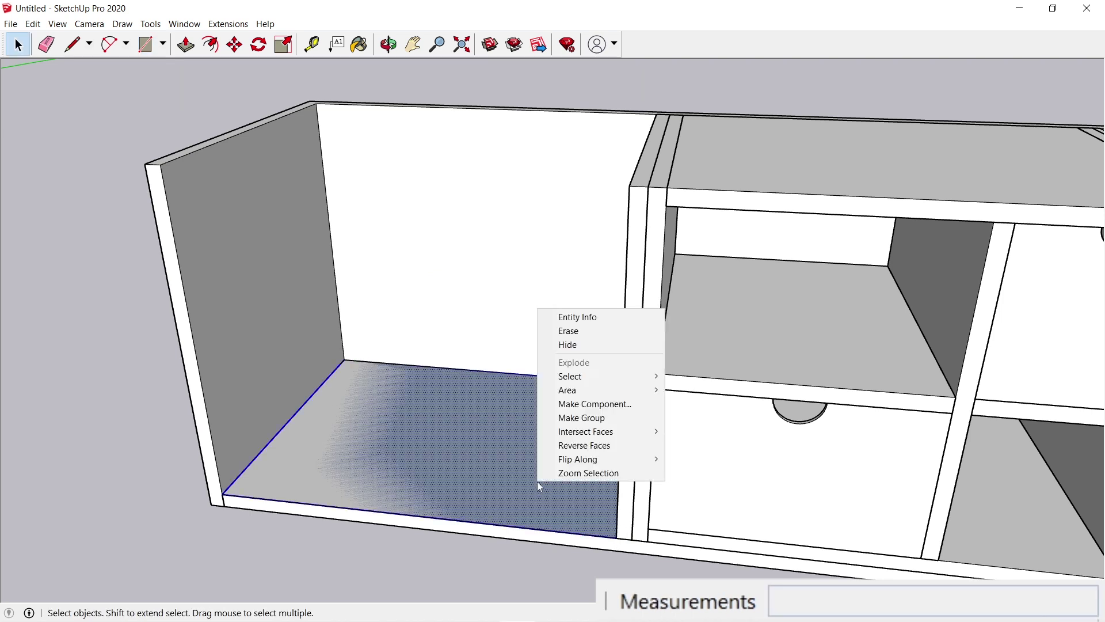
left_click(582, 417)
Step: Inside the new group, pull the face up 2 cm to form a shelf board, and leave the group
double_click(527, 455)
key("p")
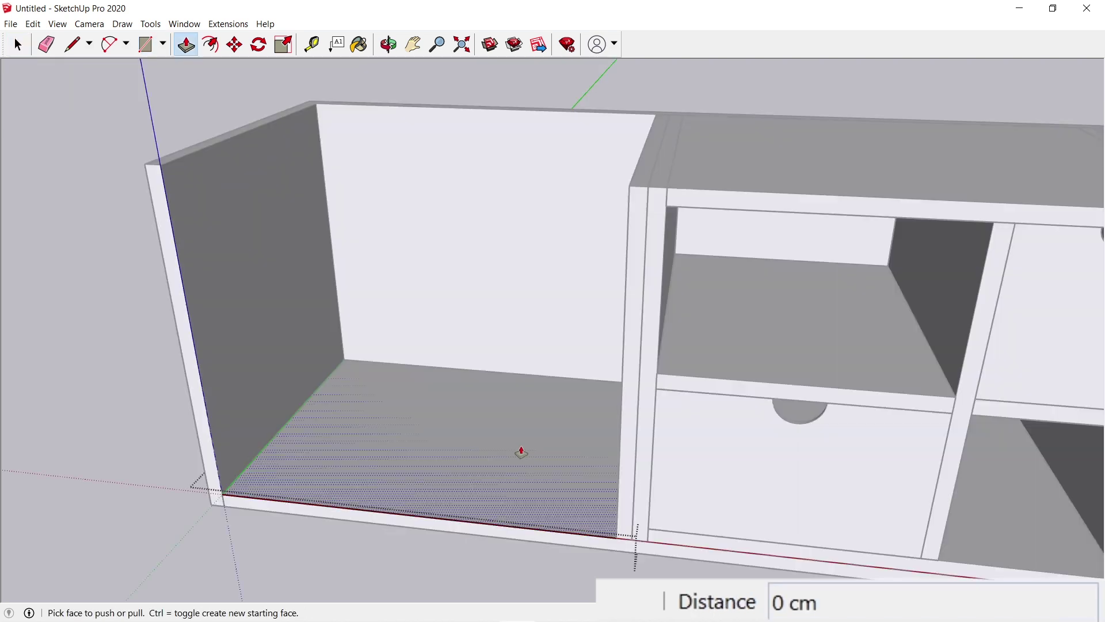
left_click(521, 449)
type("2")
key("Return")
key("space")
key("Escape")
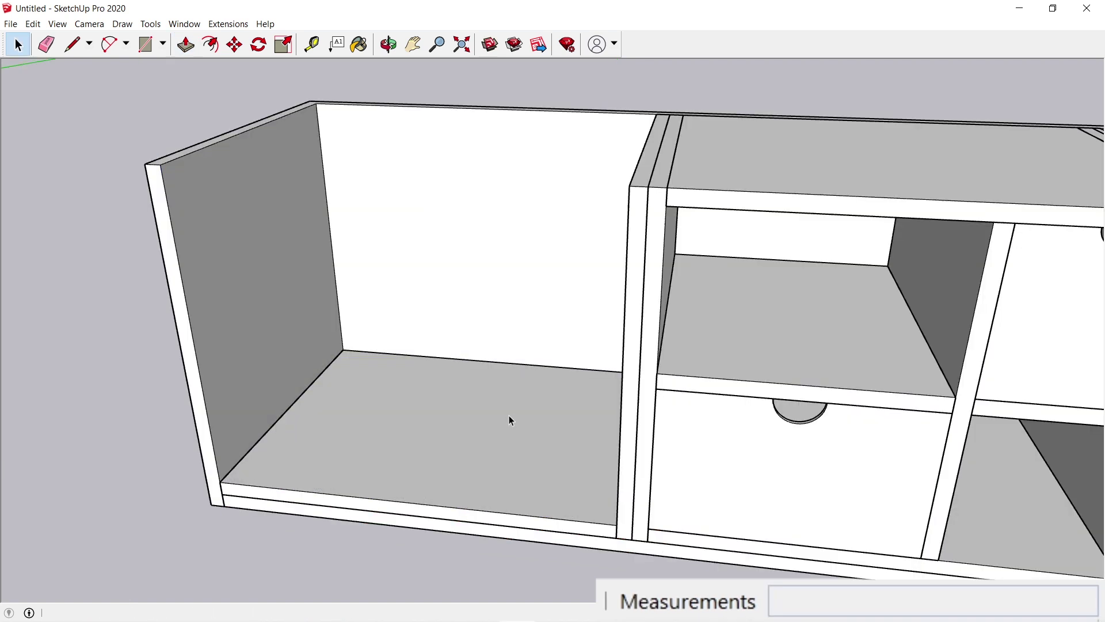
Step: Move the shelf board straight up until it is level with the shelf in the neighbouring compartment
left_click(541, 457)
key("m")
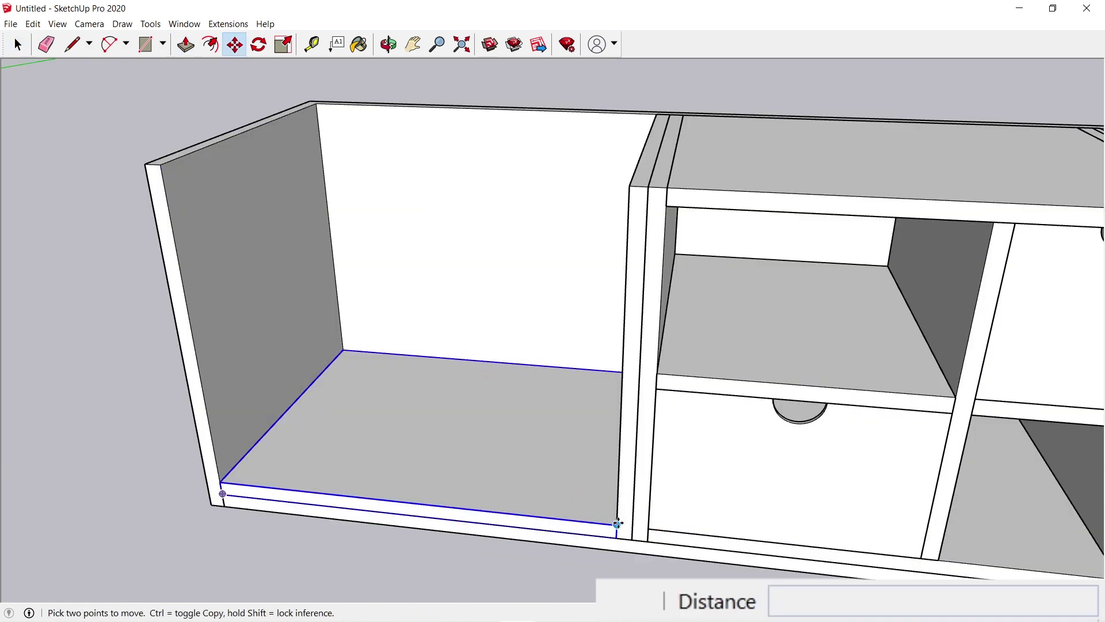
left_click(618, 524)
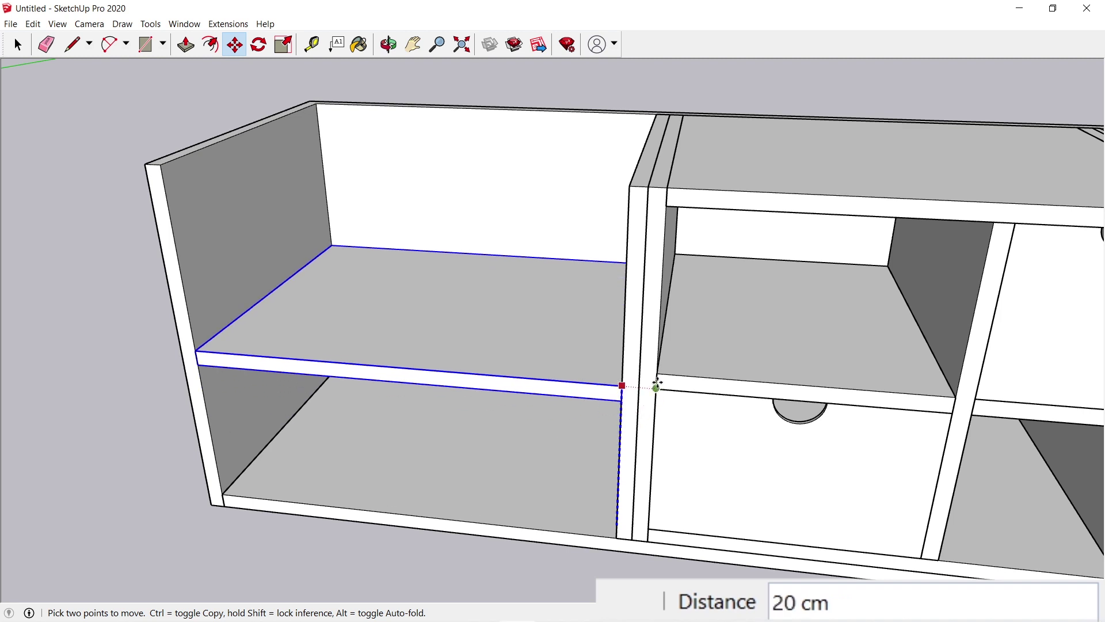
left_click(622, 371)
key("space")
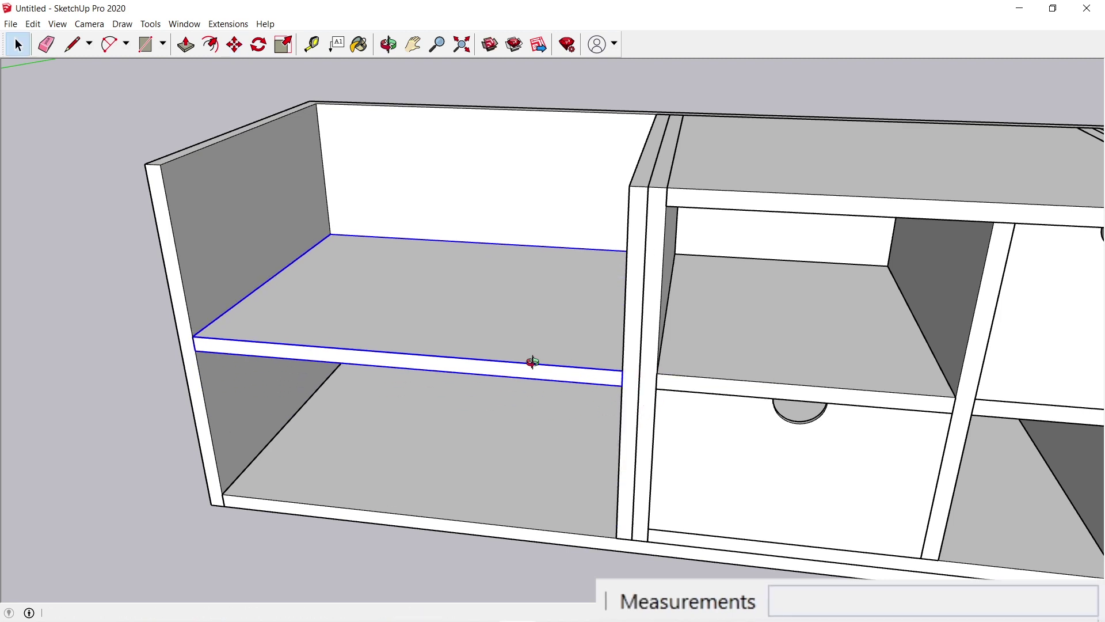
Step: Draw a rectangle over the front of the opening right of the drawer unit, including the next divider's edge, and group it
key("o")
scroll(470, 315, "down", 6)
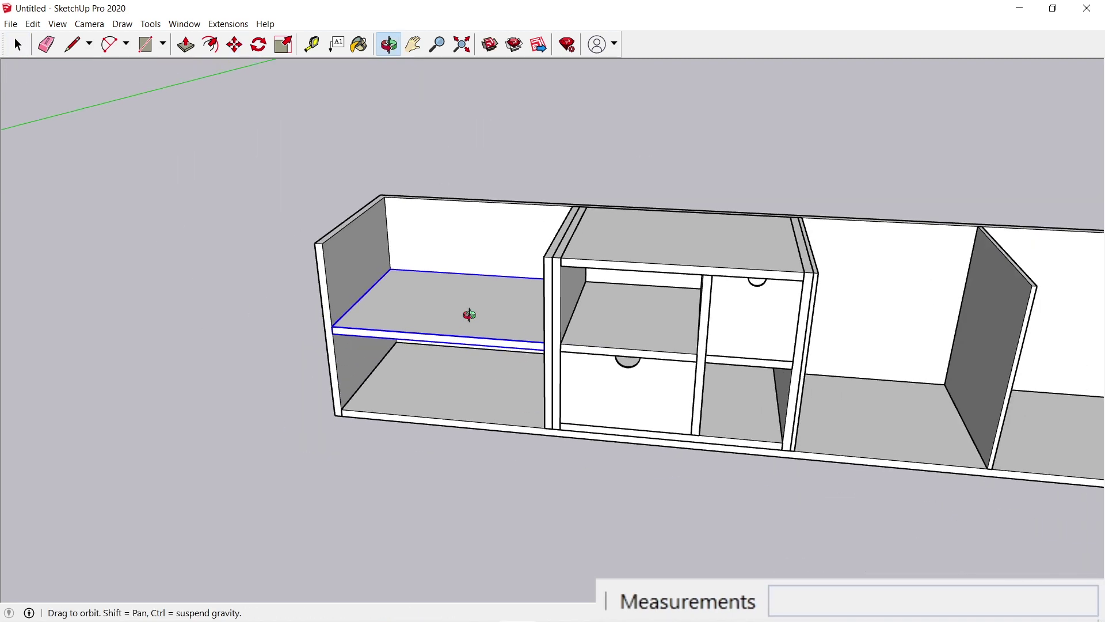
left_click_drag(700, 344, 414, 332, "shift")
scroll(385, 294, "up", 5)
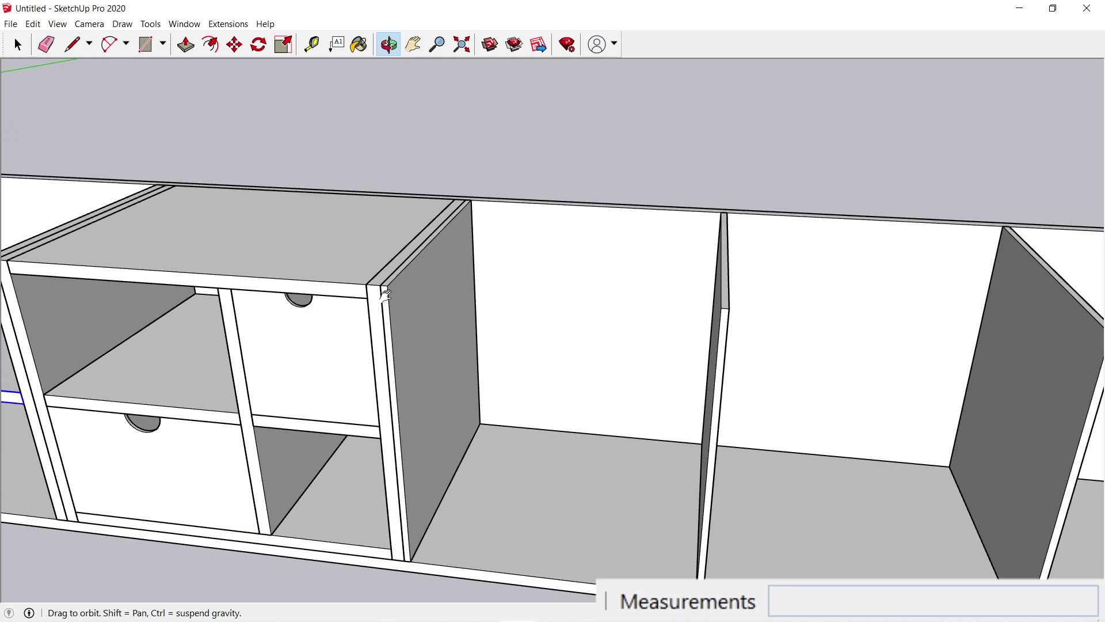
scroll(385, 294, "up", 3)
key("r")
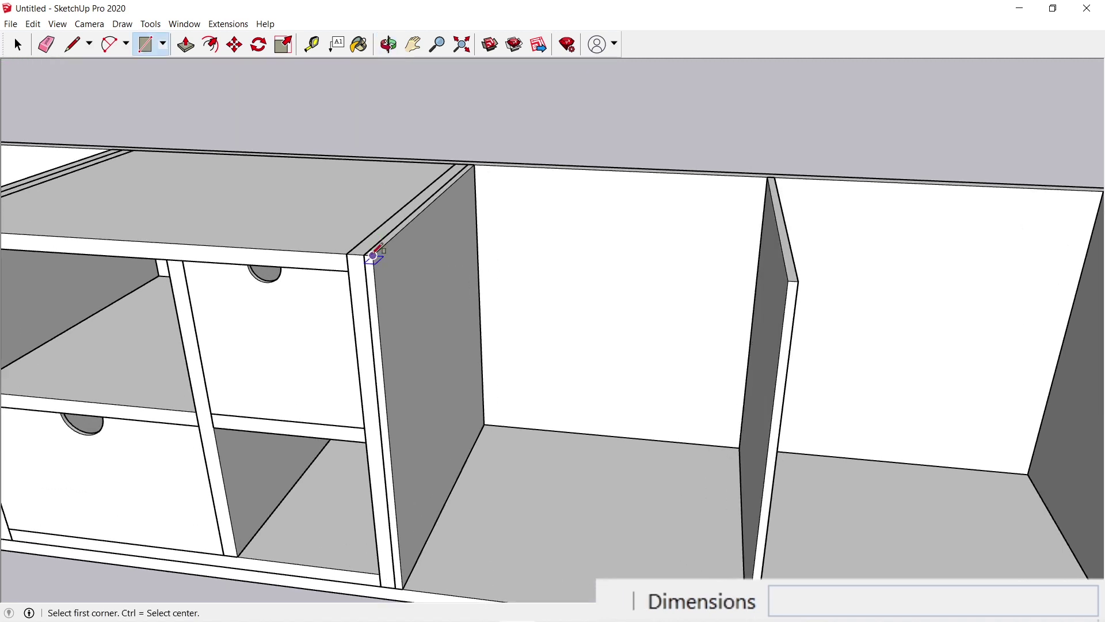
left_click(374, 255)
scroll(374, 255, "down", 2)
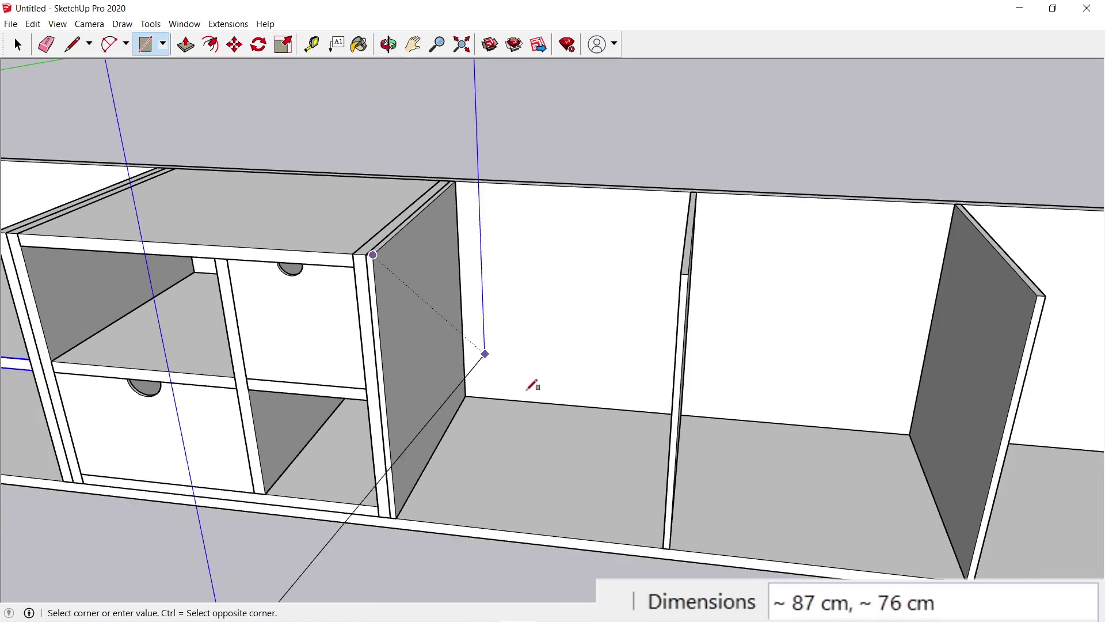
left_click(670, 548)
key("space")
left_click(630, 484)
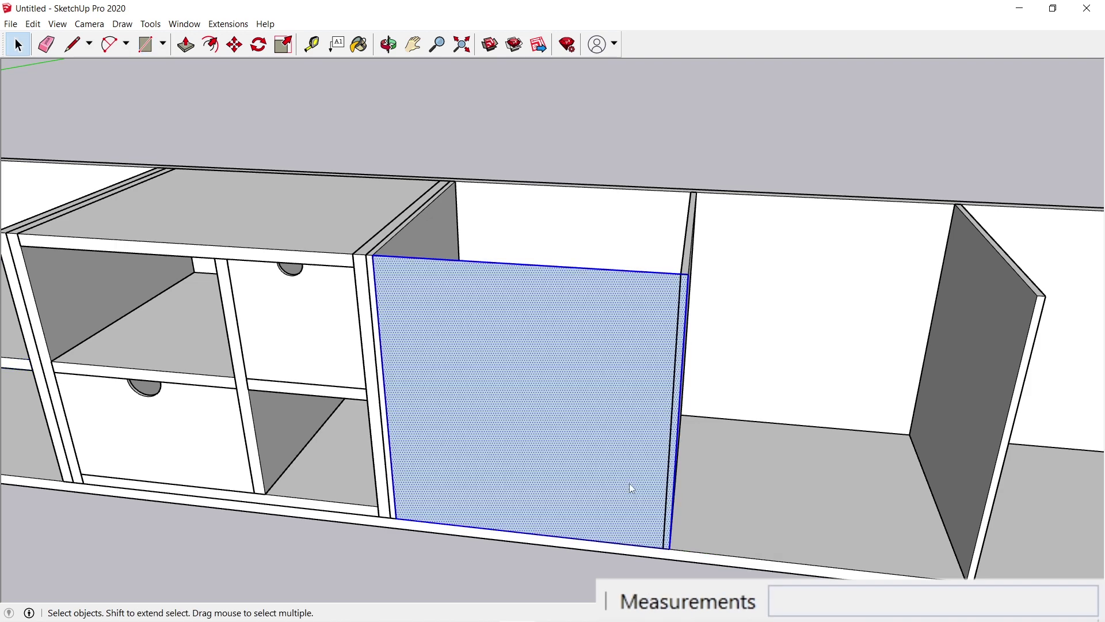
right_click(630, 484)
left_click(672, 420)
Step: Inside the new front group, pull the face outward to give the panel thickness, and leave the group
double_click(609, 403)
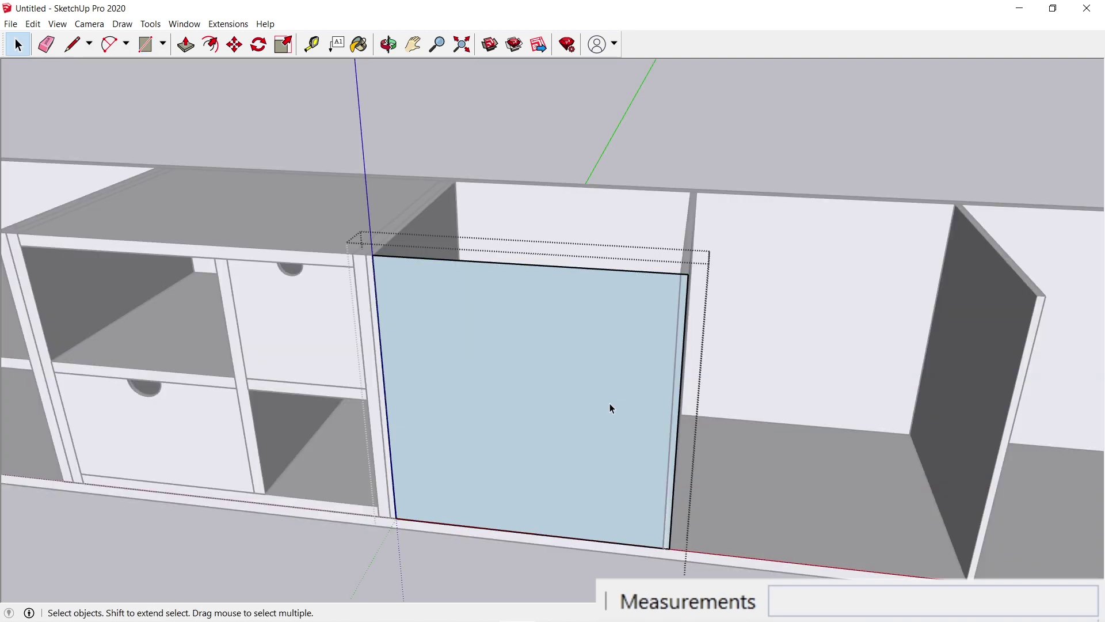
key("p")
left_click(599, 395)
left_click(589, 409)
key("space")
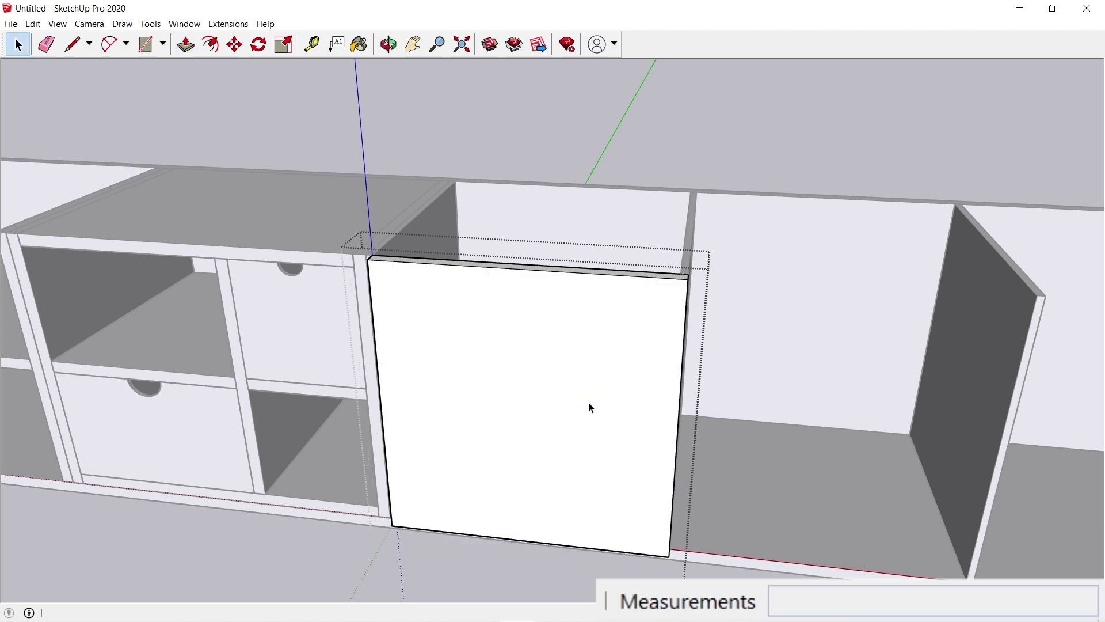
key("Escape")
Step: Extend the new front panel's left side by 1 cm to cover the edge of the adjoining partition
key("o")
left_click_drag(441, 336, 562, 316)
scroll(511, 313, "up", 5)
key("space")
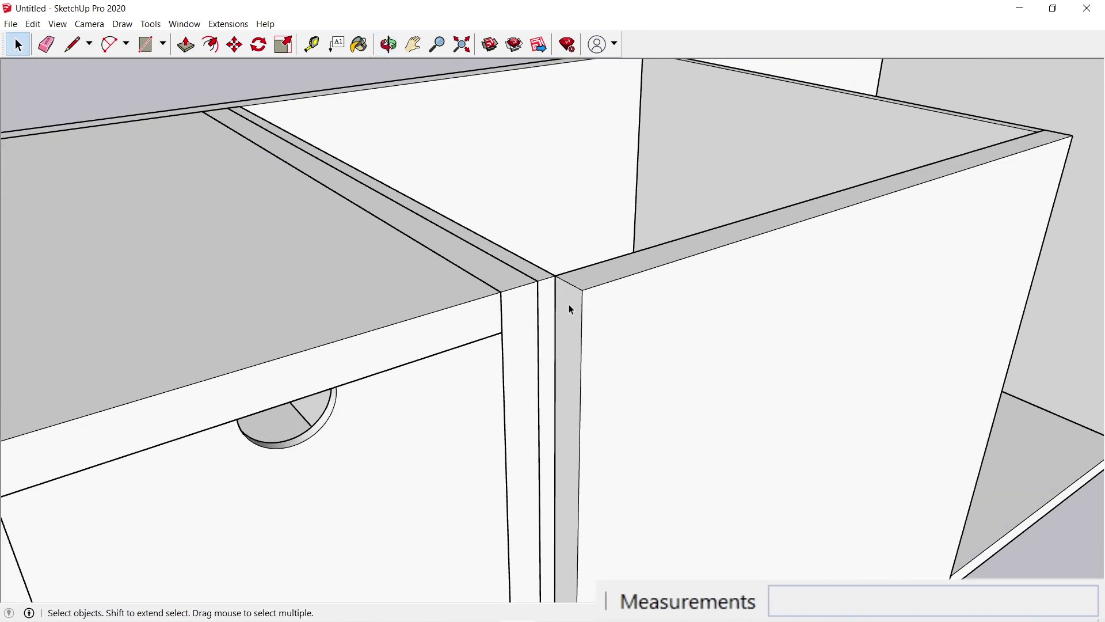
double_click(568, 305)
key("p")
left_click(552, 285)
left_click(538, 283)
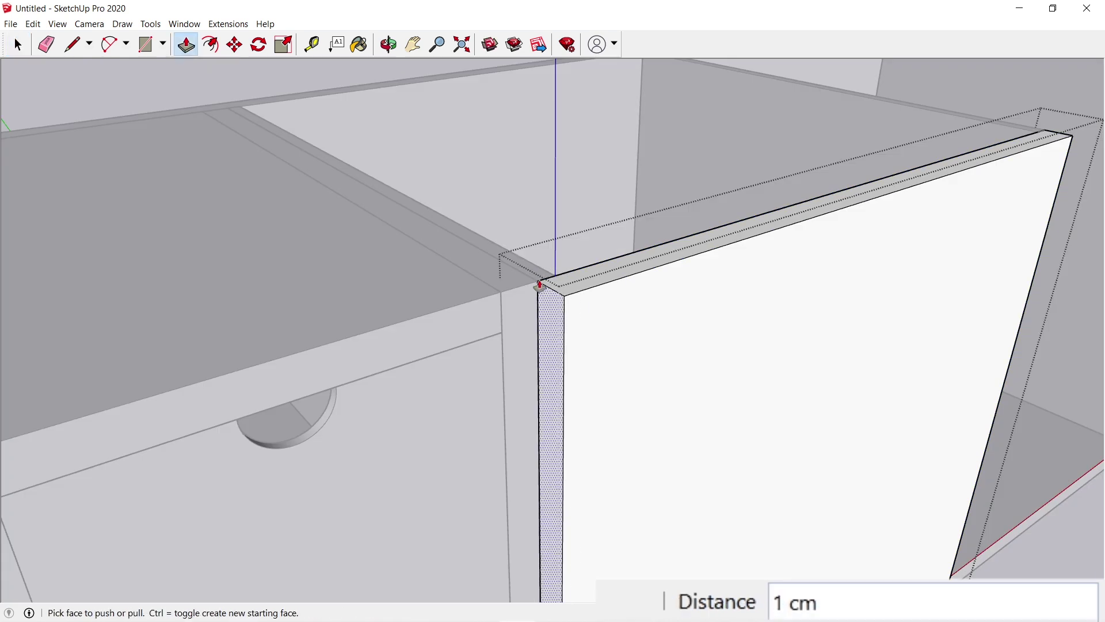
key("space")
key("Escape")
Step: Inside the front panel's group, push its free side in by 1 cm on the partition edge, trim it slightly further, and leave the group
key("o")
left_click_drag(1060, 278, 526, 298)
scroll(384, 308, "up", 3)
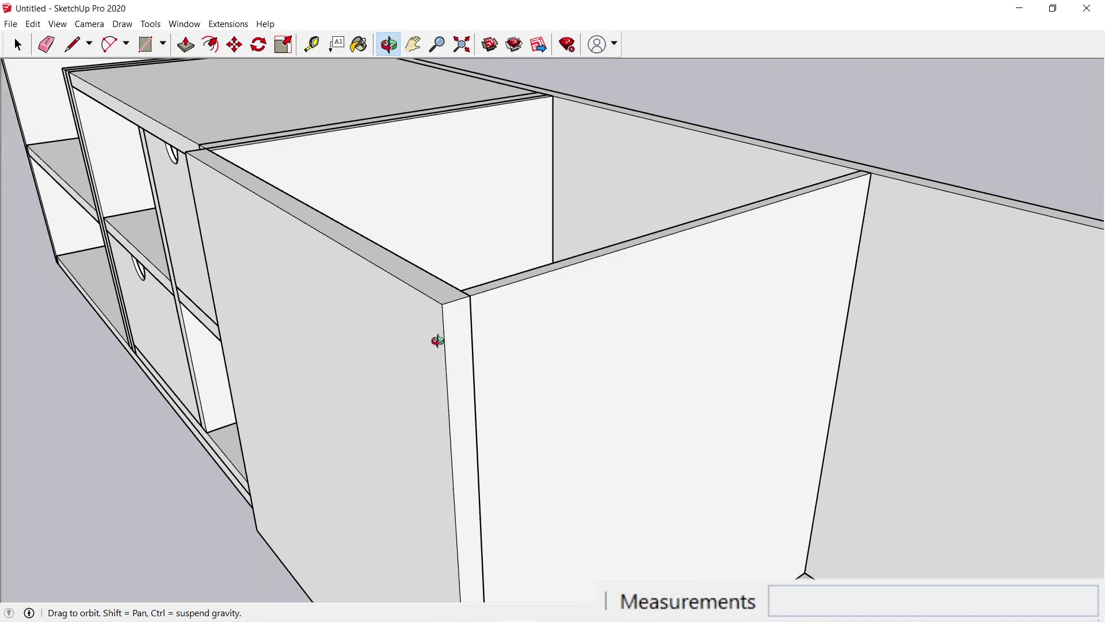
key("space")
double_click(464, 297)
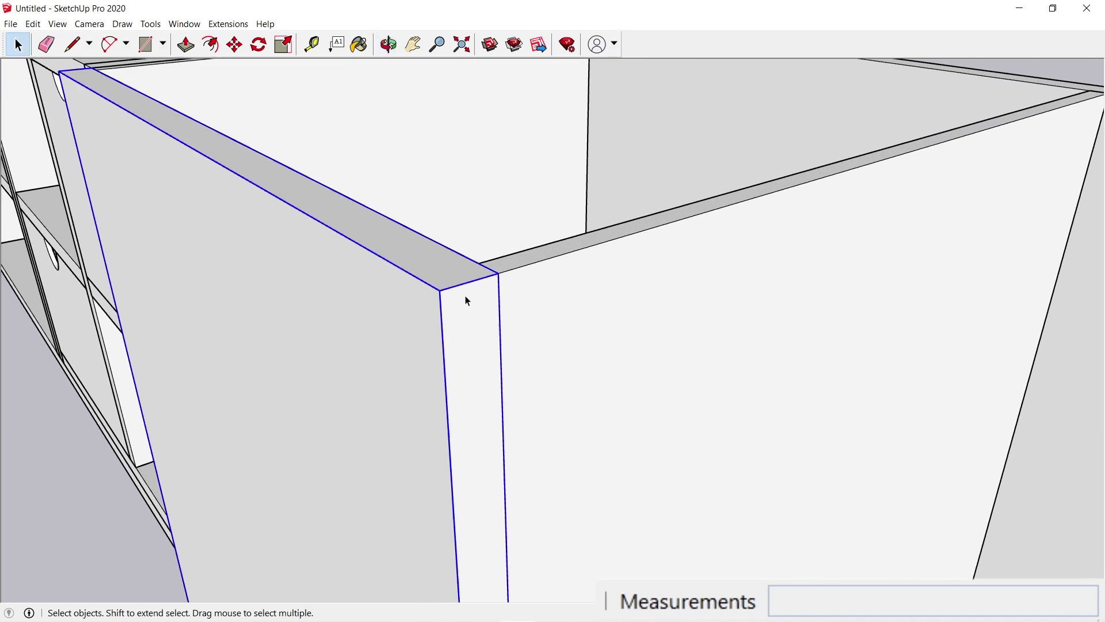
key("p")
left_click_drag(466, 294, 481, 274)
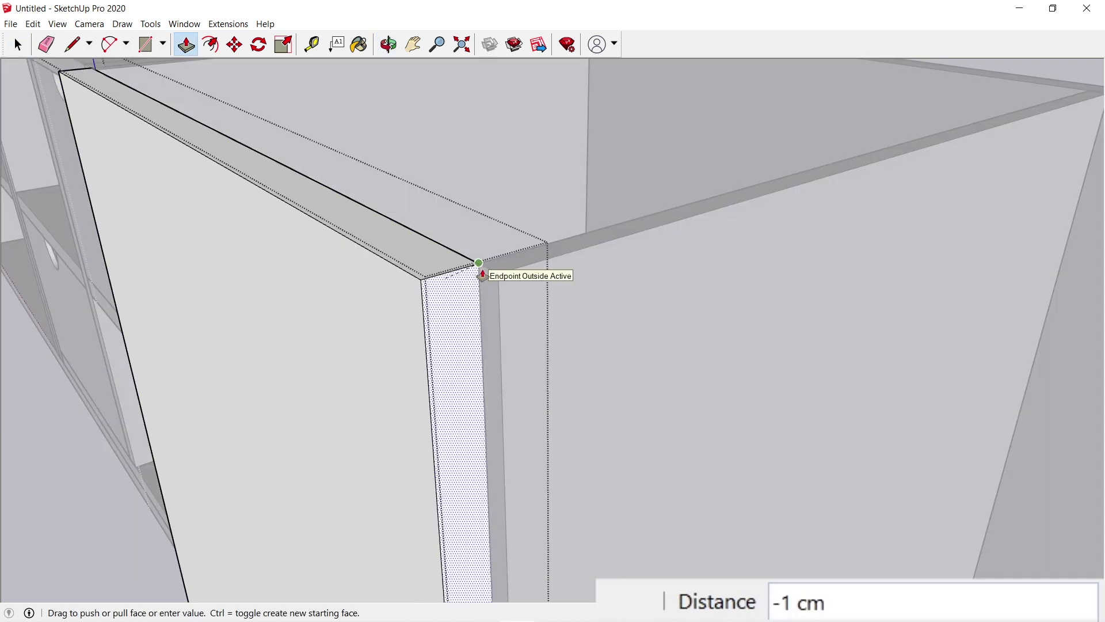
left_click(485, 271)
left_click(468, 308)
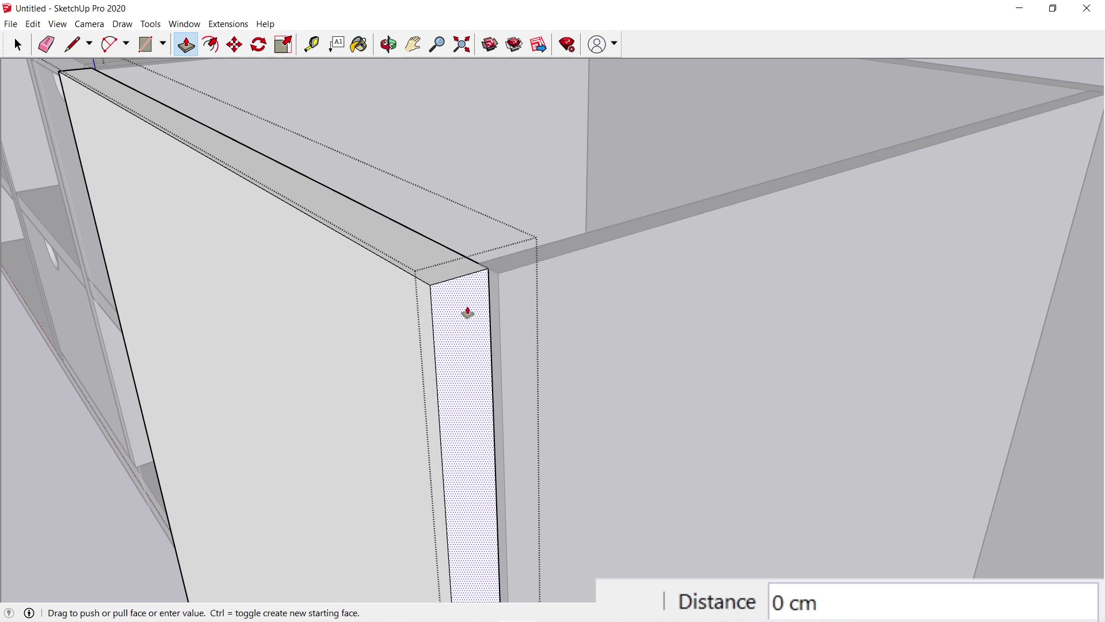
key("Return")
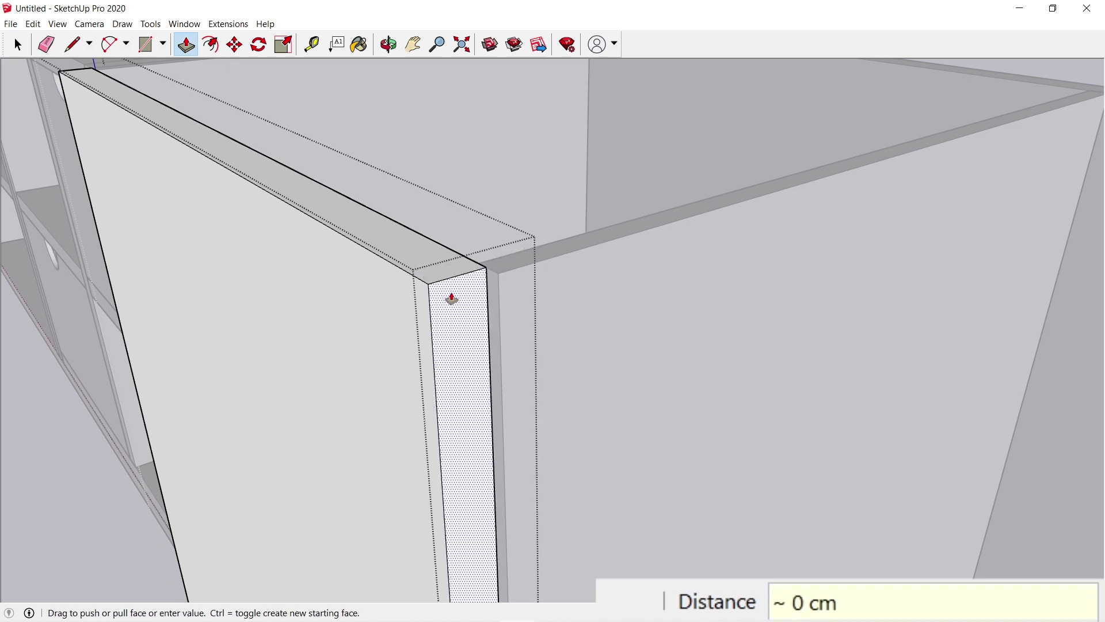
key("space")
key("Escape")
Step: Extend the same front panel's underside down to cover the front edge of the cabinet's base board, and leave the group
key("o")
scroll(449, 291, "down", 4)
scroll(449, 291, "down", 2)
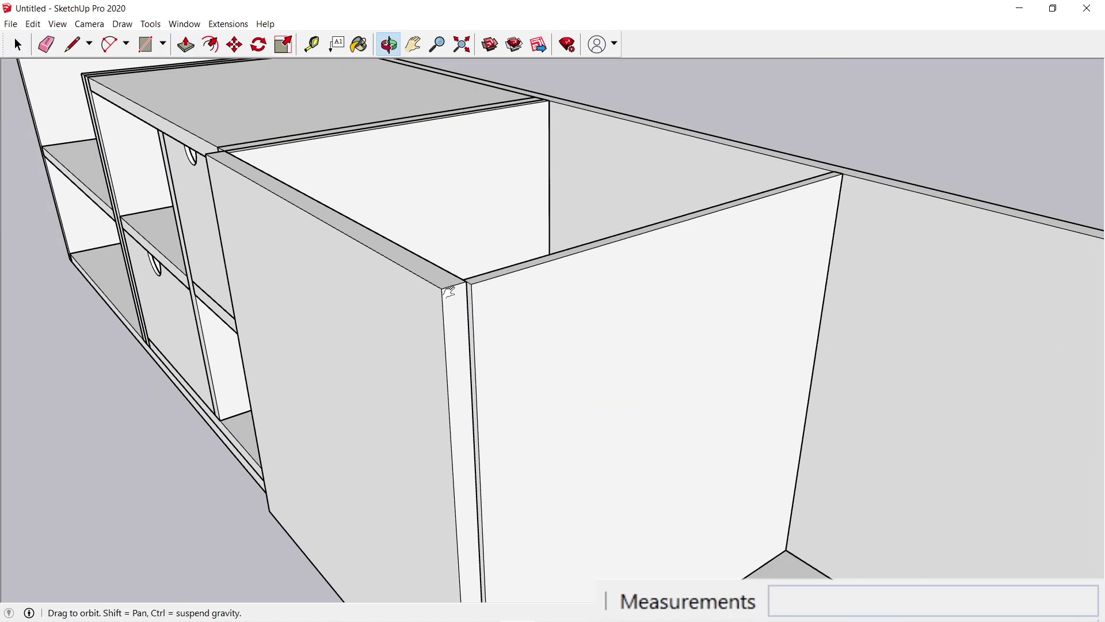
left_click_drag(448, 290, 521, 187)
left_click_drag(574, 209, 576, 185)
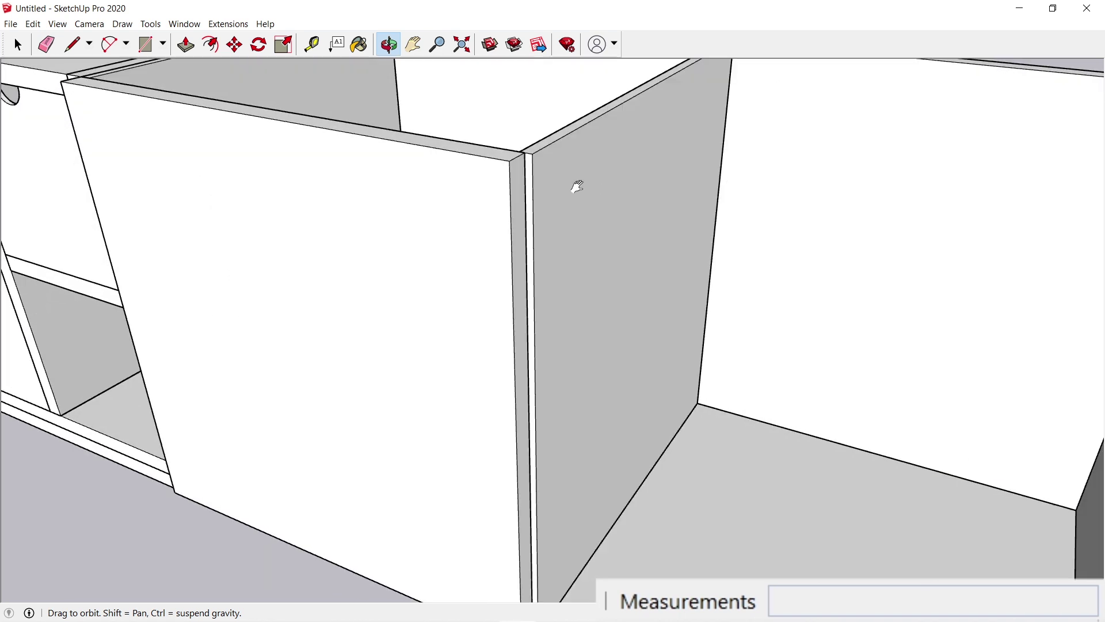
left_click_drag(541, 231, 488, 240, "shift")
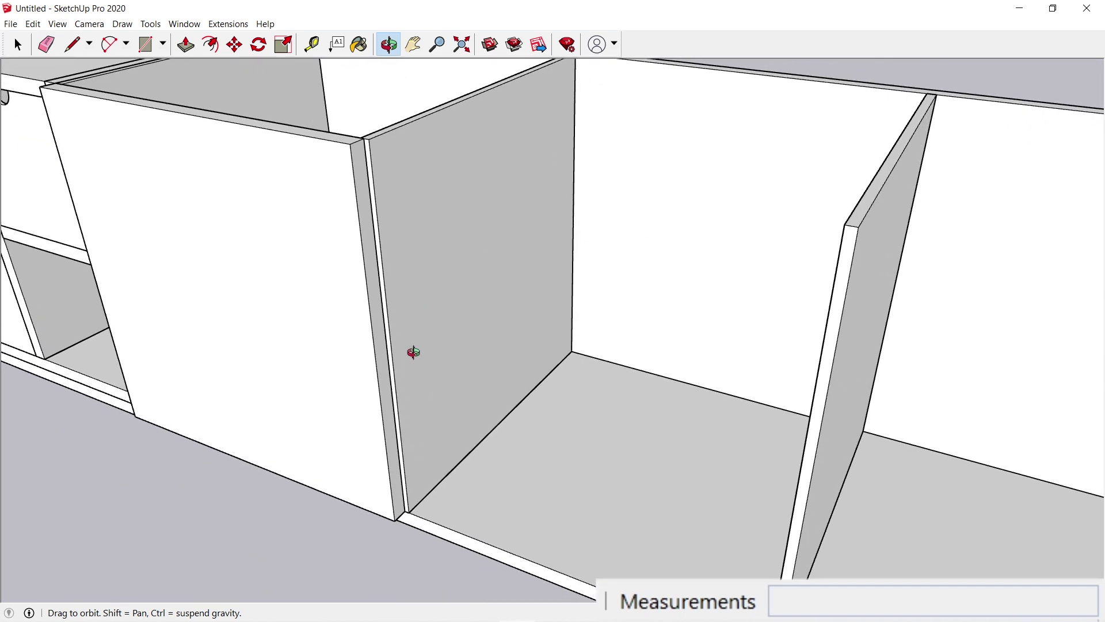
left_click_drag(415, 353, 469, 140)
left_click_drag(445, 370, 400, 313)
key("space")
double_click(397, 313)
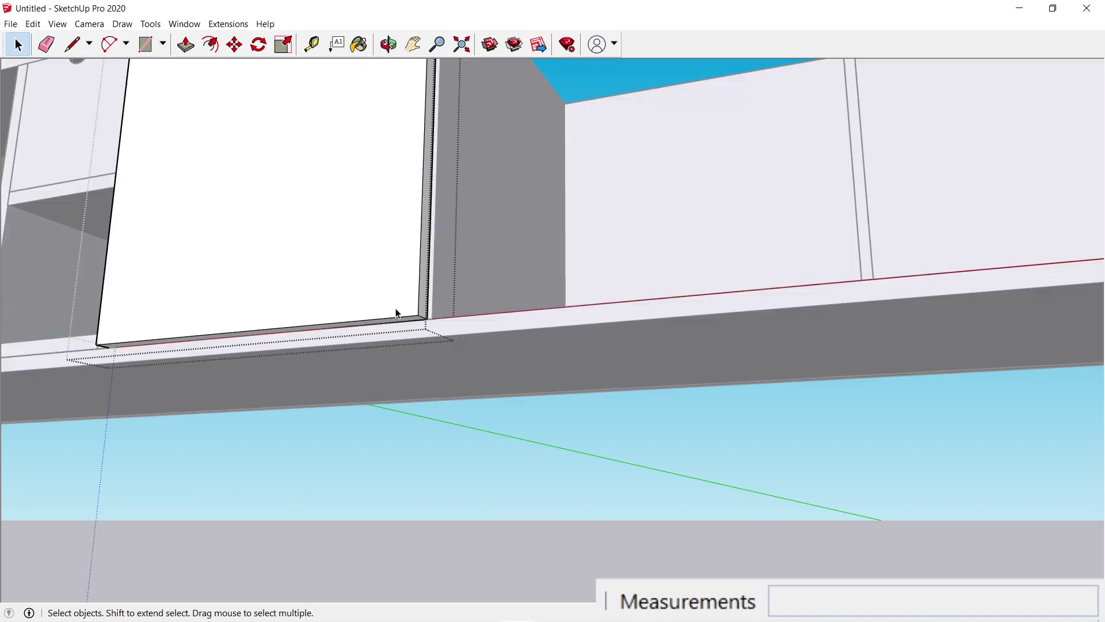
key("p")
left_click(432, 329)
left_click(444, 331)
key("space")
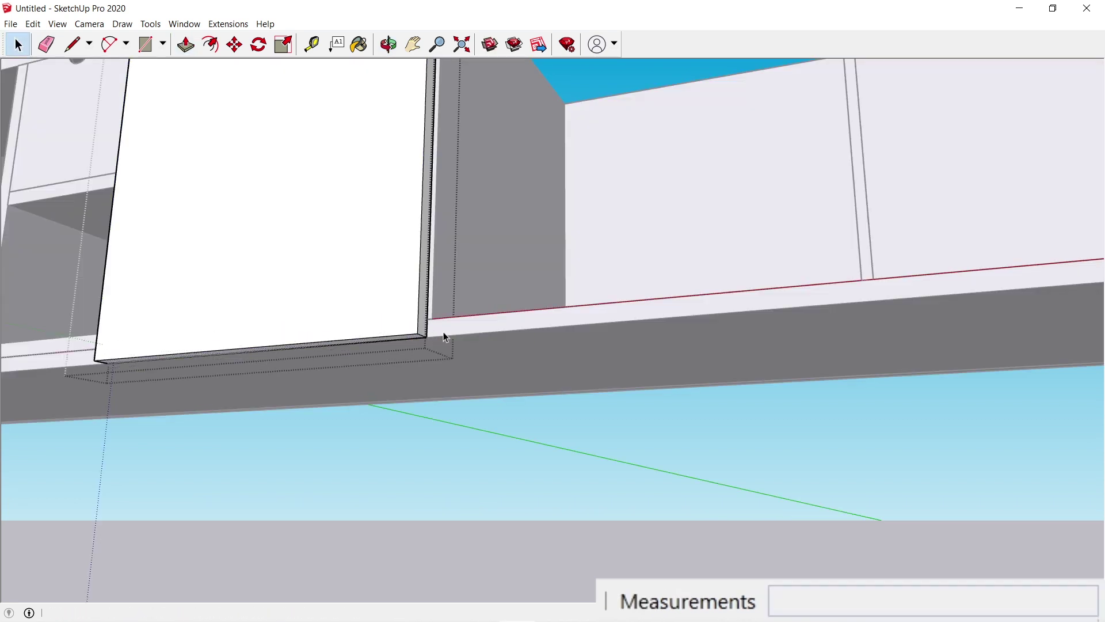
left_click(443, 332)
Step: Draw a rectangle over the front of the next opening, including the following divider's edge, and make it a component
key("o")
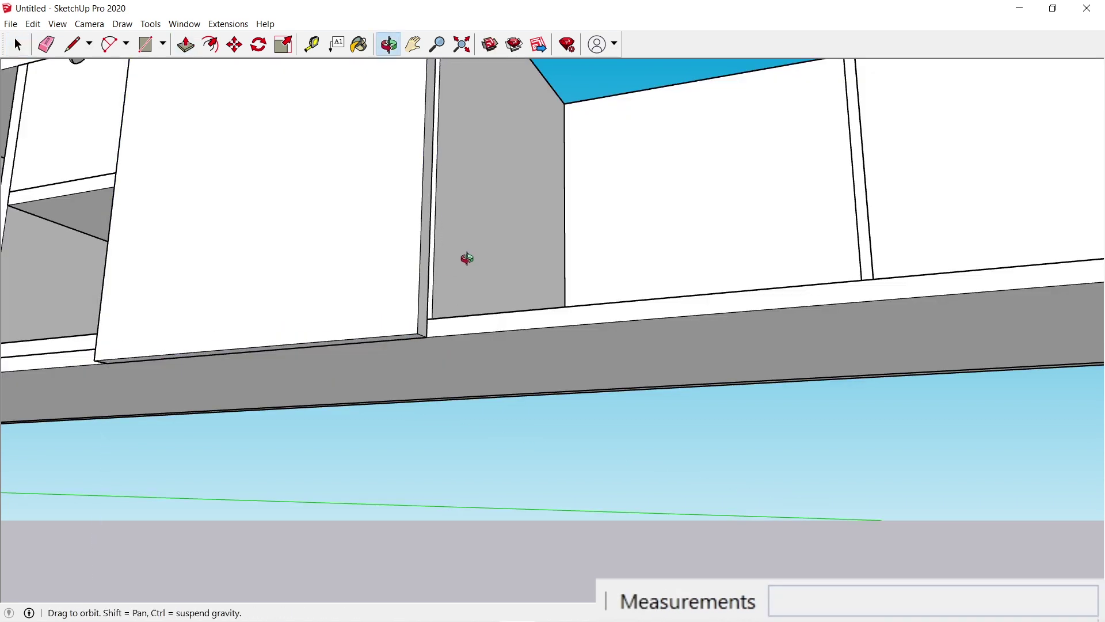
left_click_drag(459, 254, 416, 496)
middle_click_drag(506, 389, 401, 290, "shift")
key("r")
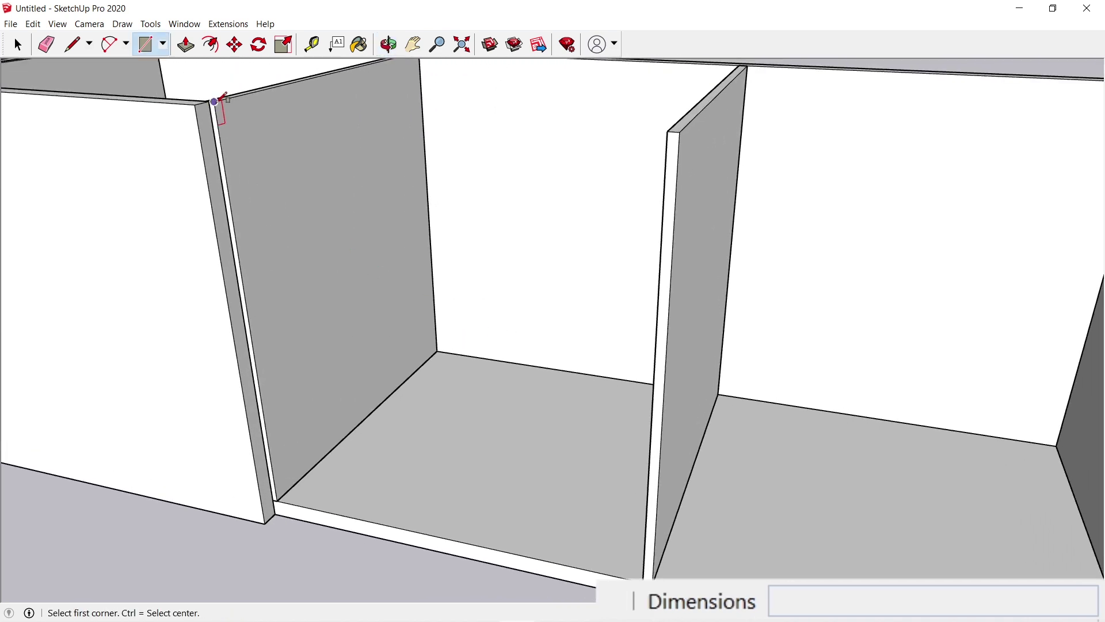
left_click(214, 101)
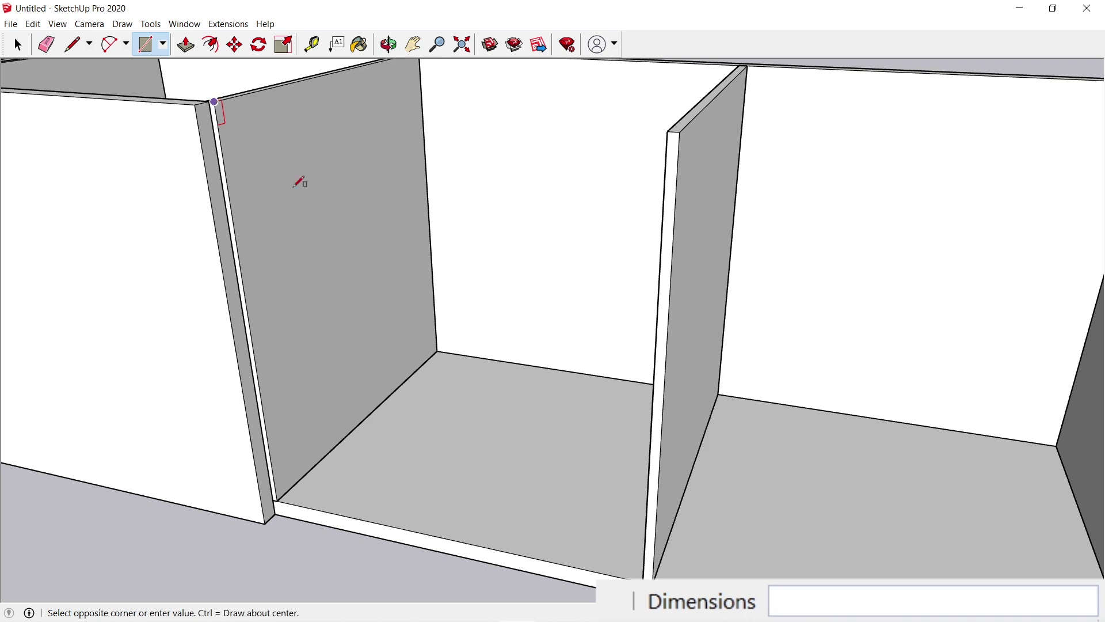
left_click(662, 575)
key("space")
left_click(564, 463)
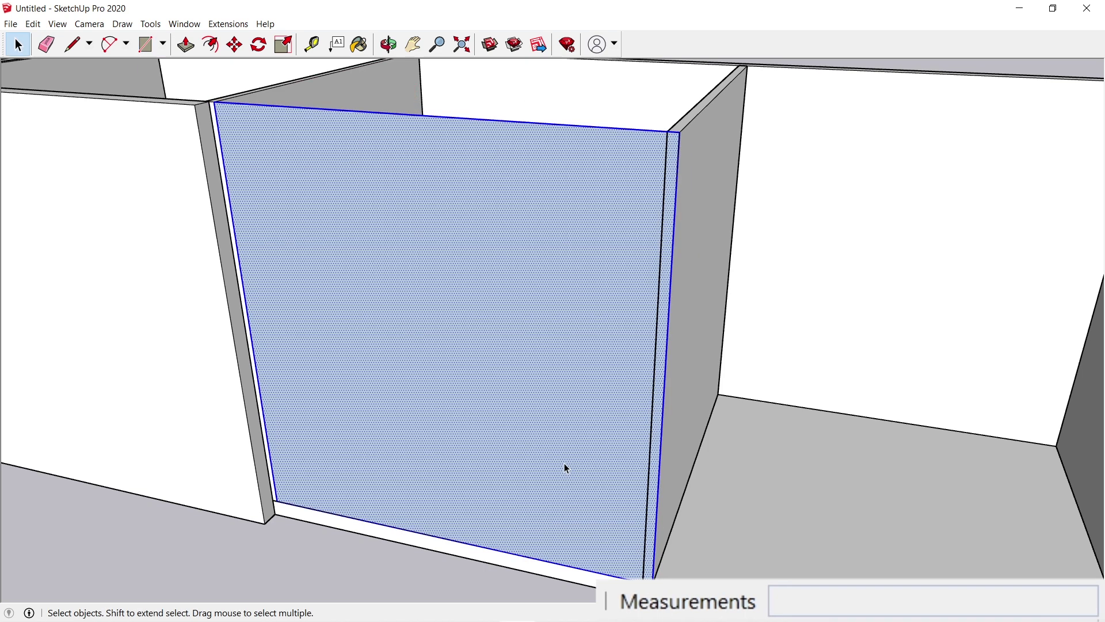
right_click(564, 462)
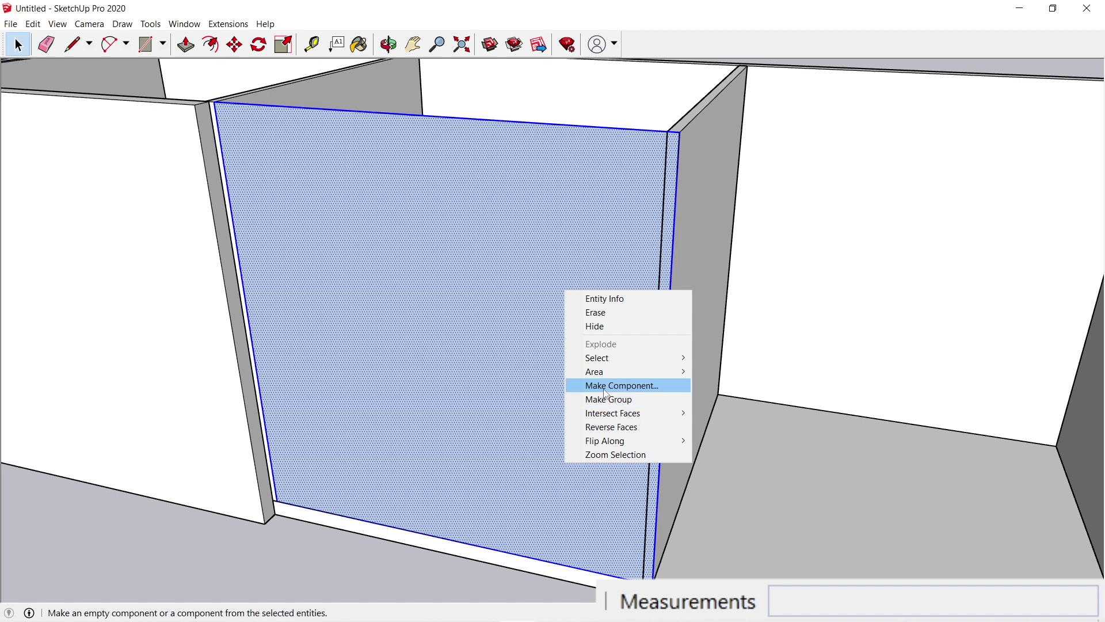
left_click(606, 393)
left_click(581, 467)
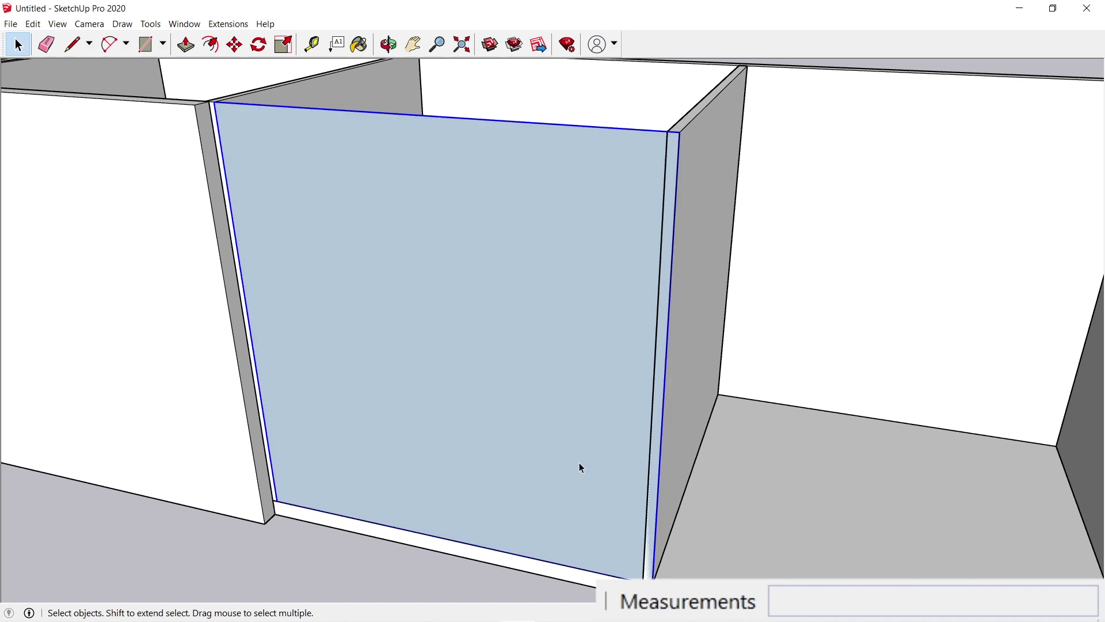
Step: Copy the front component from its upper outer corner to the matching corner of the next divider, covering the neighbouring opening
key("o")
left_click_drag(580, 317, 511, 323)
left_click_drag(456, 296, 422, 271)
key("m")
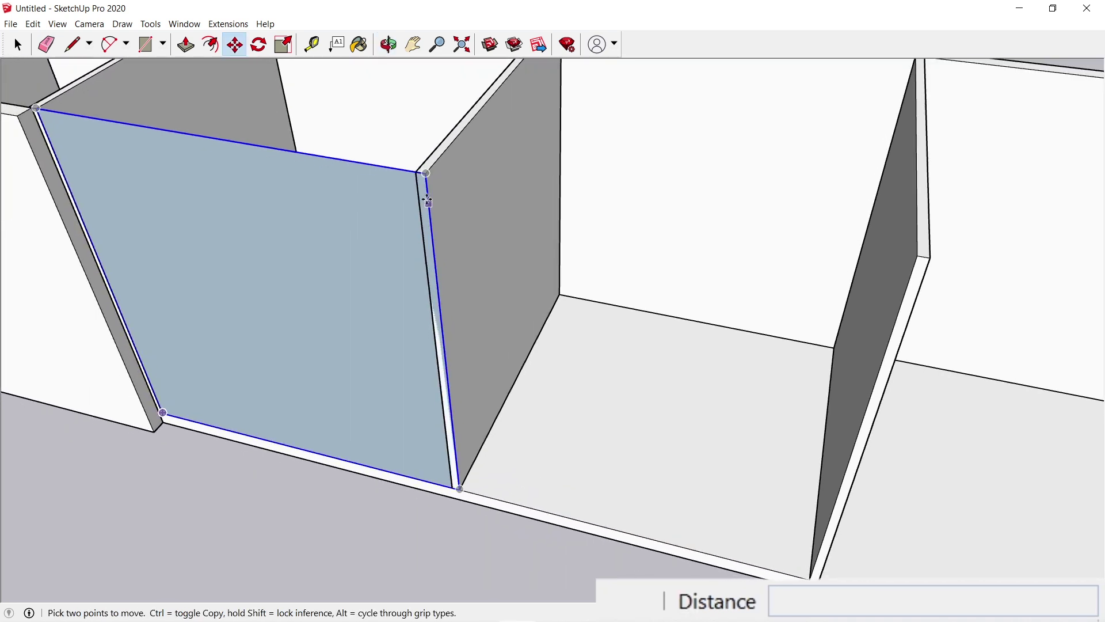
key("shift")
key("shift")
key("shift")
key("shift")
key("shift")
left_click(391, 192)
left_click(427, 173)
key("ctrl")
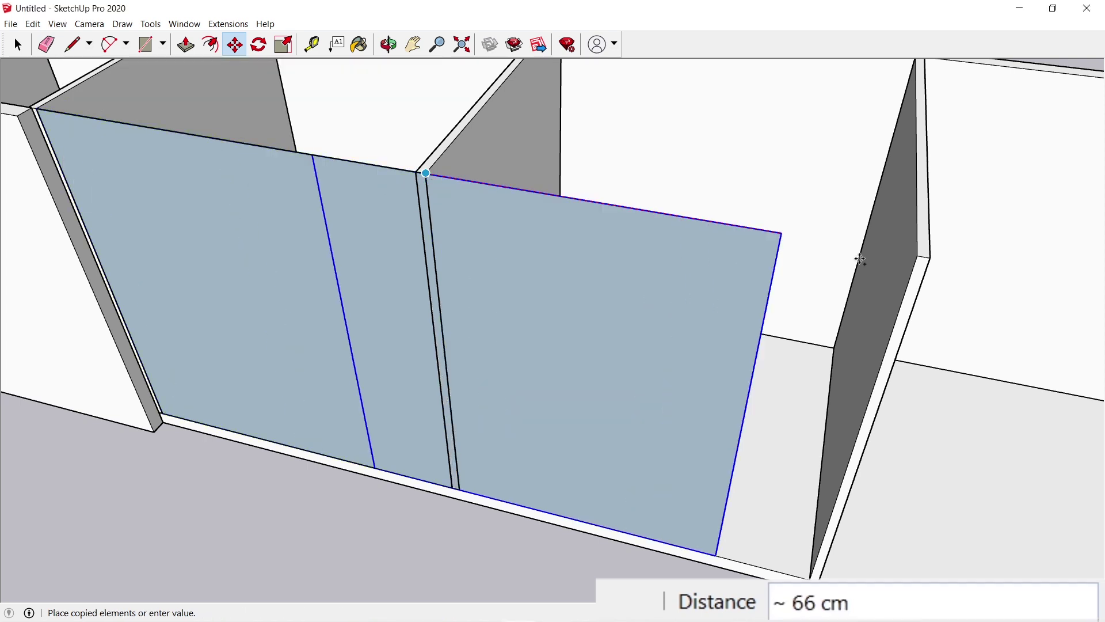
left_click(932, 256)
Step: Inside the copied front component, pull the face outward 2 cm to give the panel thickness, and leave the component
key("space")
double_click(755, 277)
key("p")
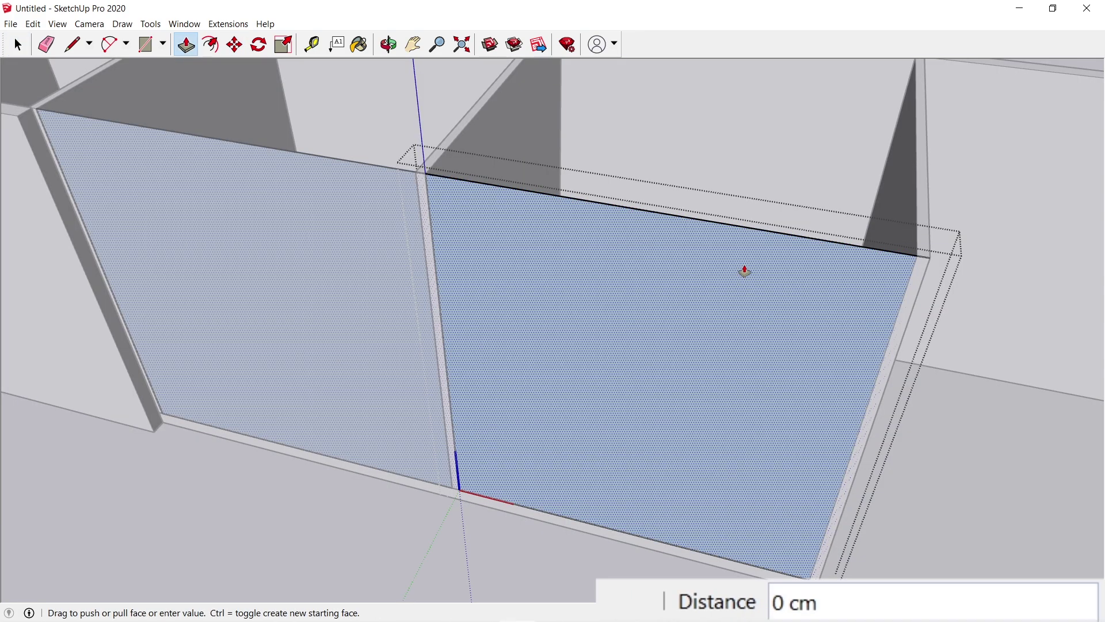
left_click_drag(745, 270, 733, 301)
type("2")
key("Return")
key("space")
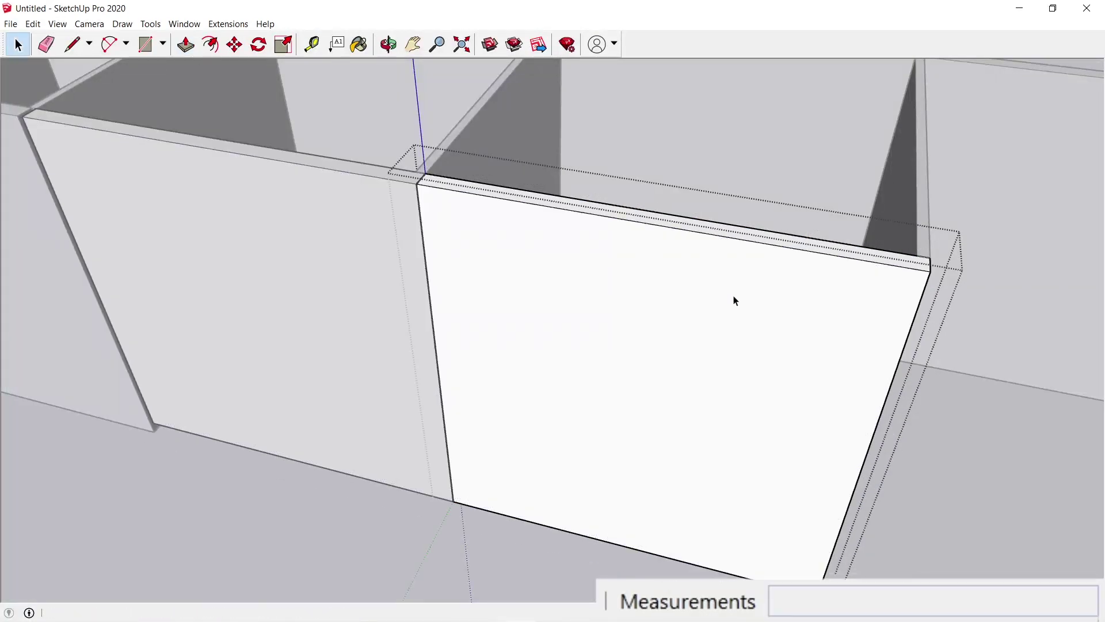
key("Escape")
Step: Inside the front component, push its outer side in by 1 cm to the divider edge's midpoint, and trim it slightly further for a gap
key("o")
left_click_drag(884, 351, 696, 288)
key("space")
double_click(728, 293)
key("p")
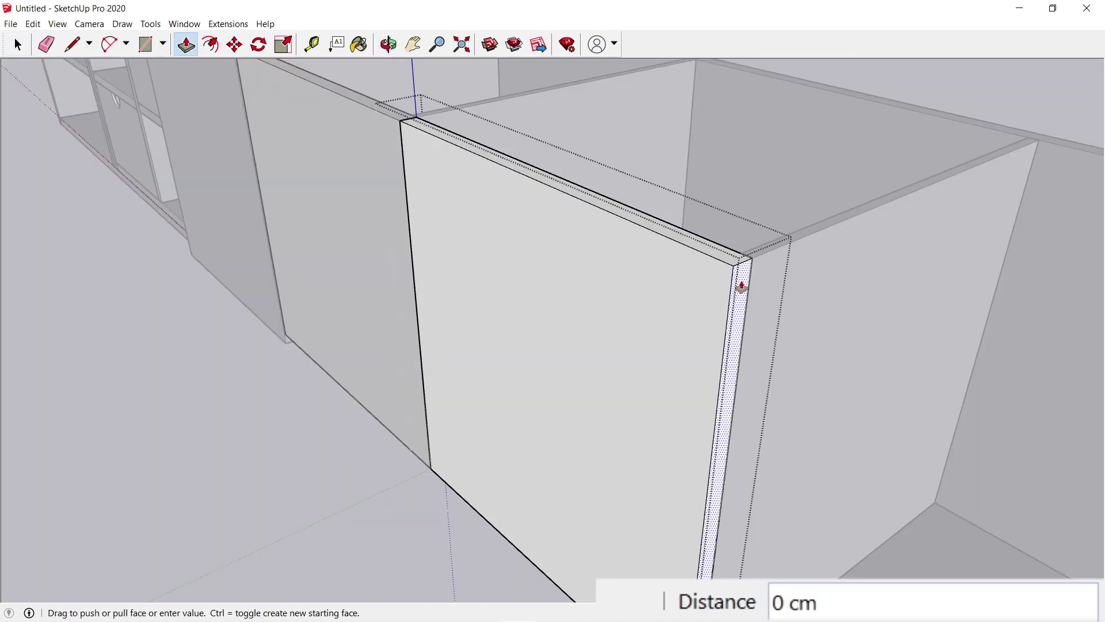
scroll(746, 255, "up", 2)
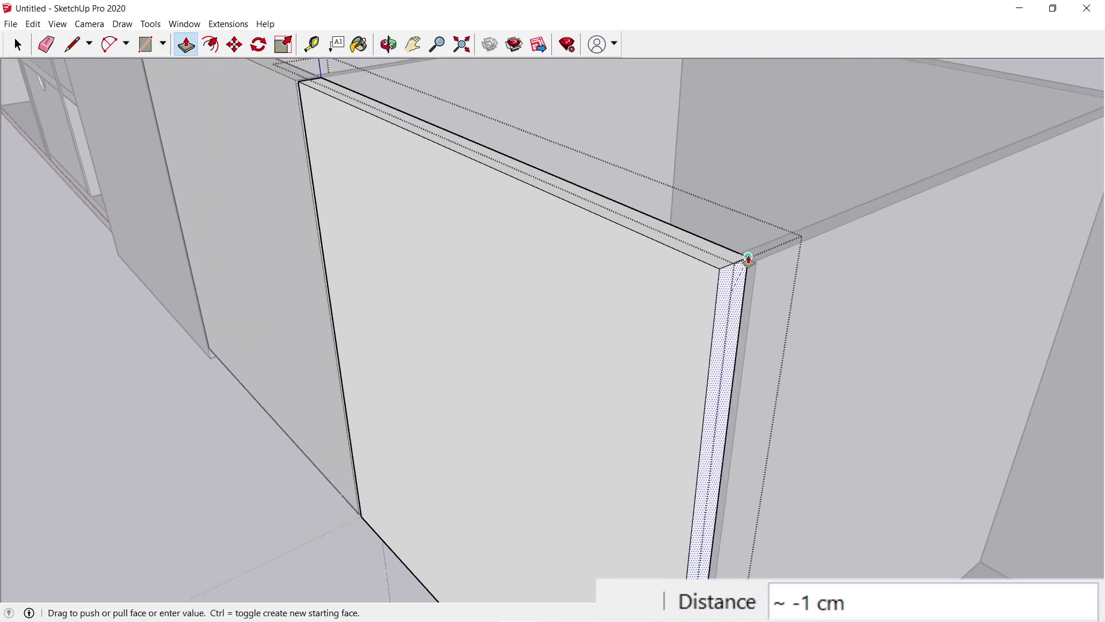
left_click(749, 260)
left_click(736, 289)
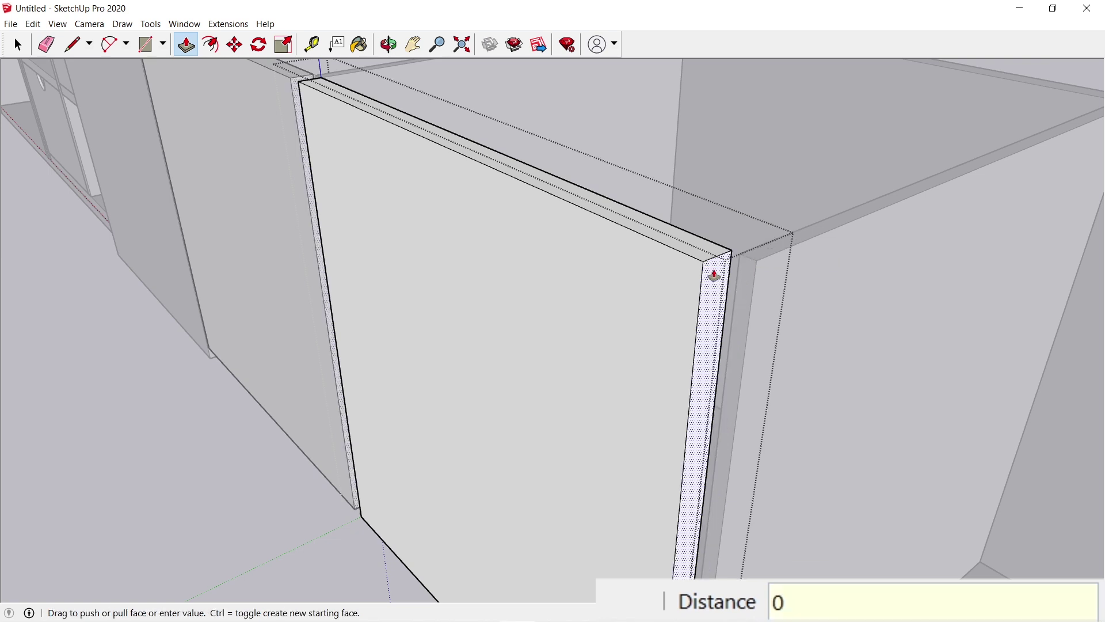
key("Return")
Step: Extend the component's opposite side by 1 cm to the divider edge's midpoint, and push it back 0.1 cm to leave a gap
key("o")
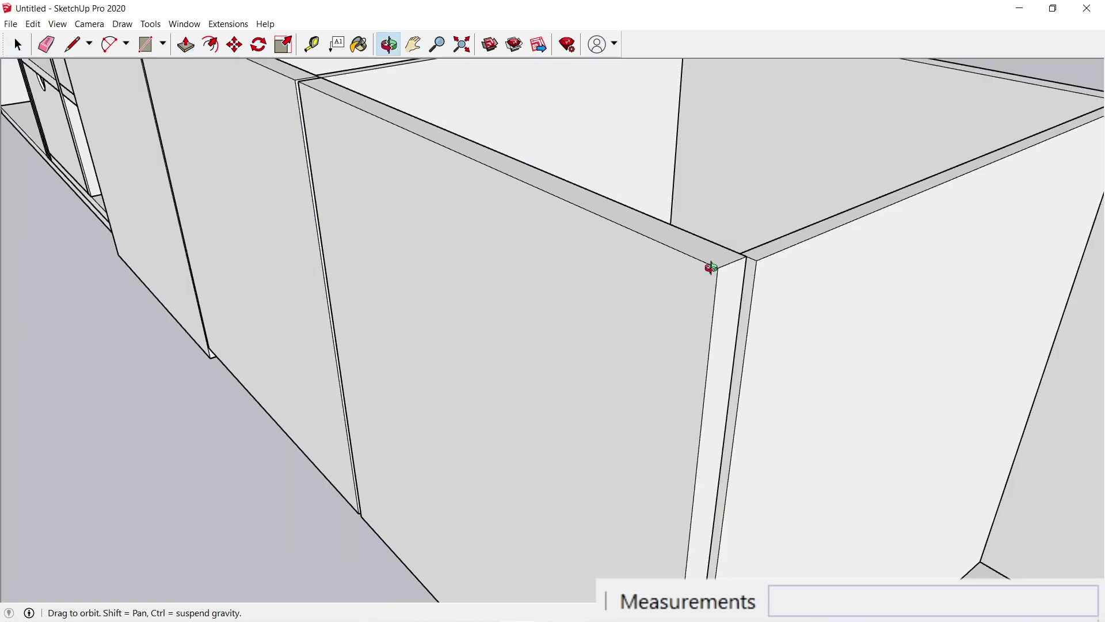
left_click_drag(602, 253, 779, 257)
scroll(768, 262, "up", 5)
left_click_drag(666, 221, 666, 240)
key("space")
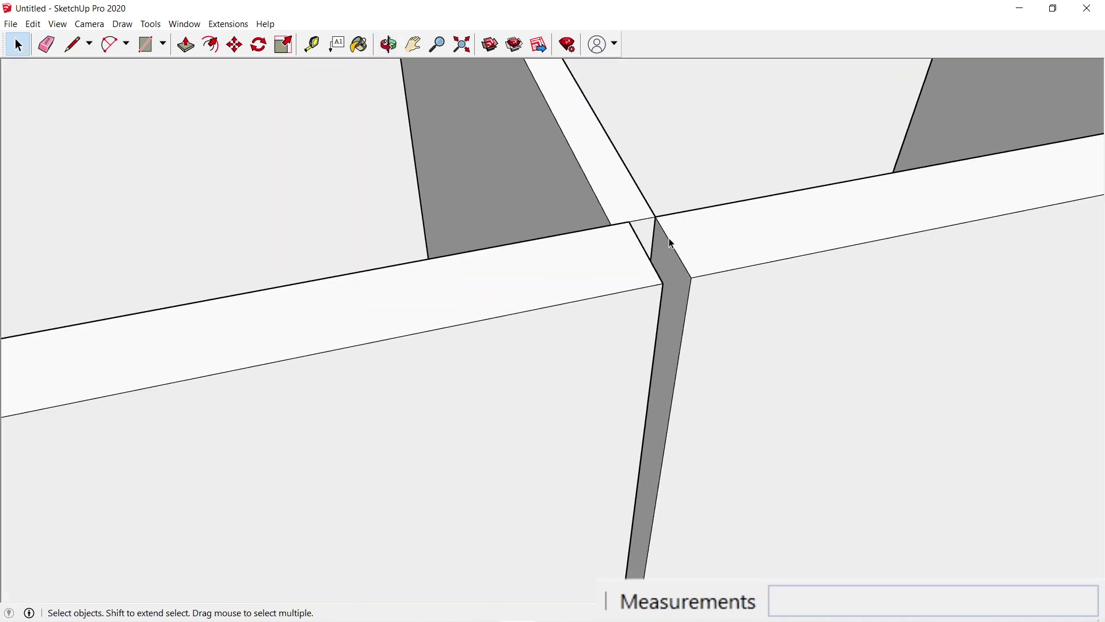
double_click(666, 239)
key("p")
left_click(664, 244)
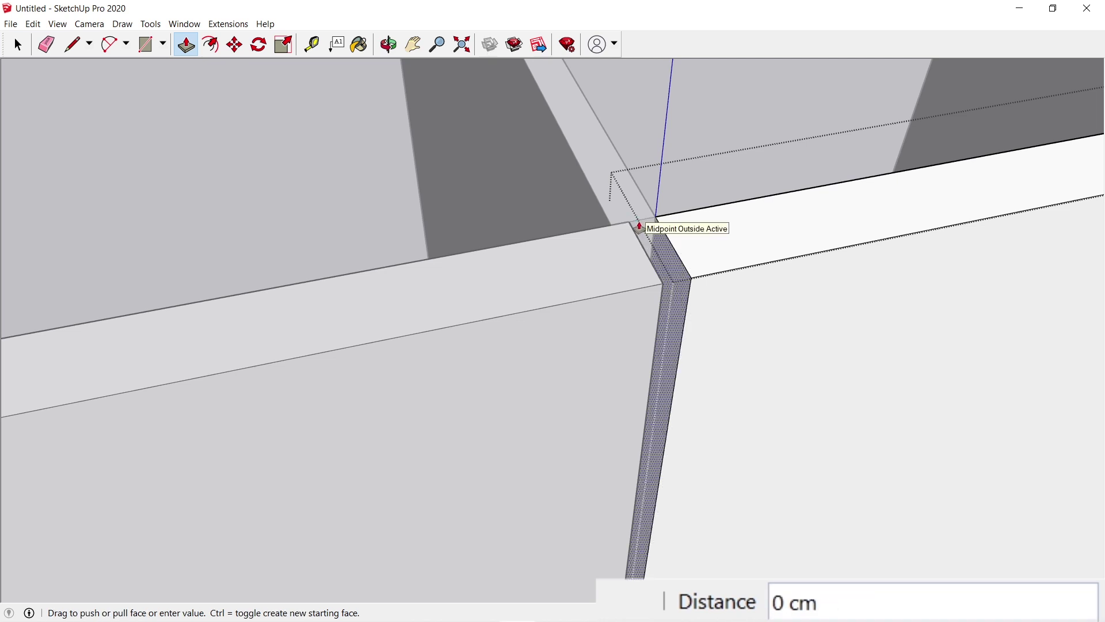
left_click(639, 225)
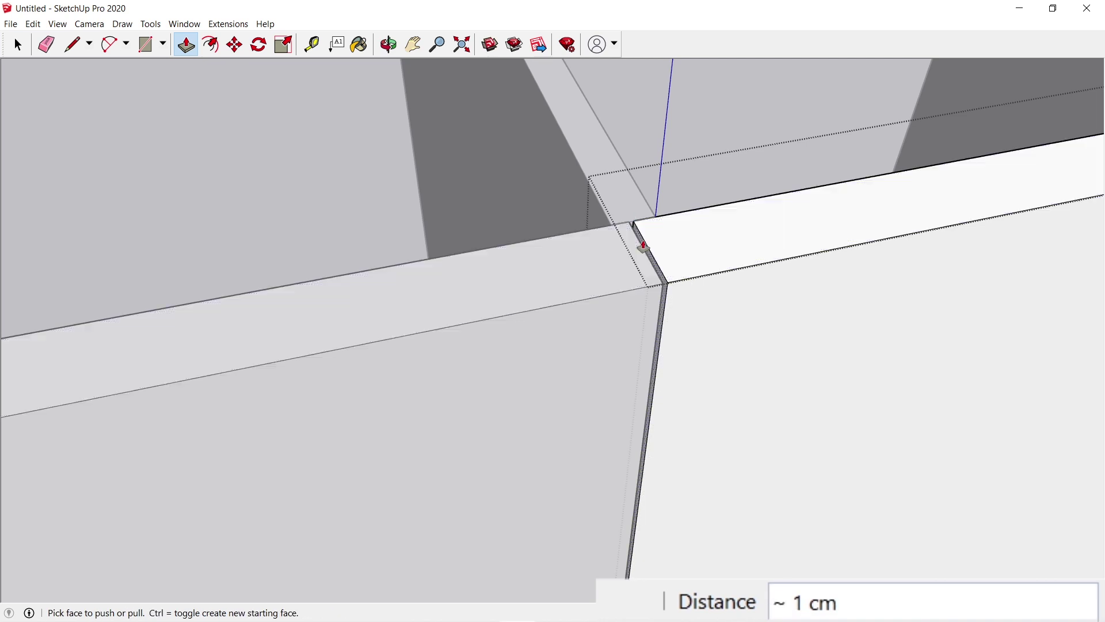
left_click(643, 247)
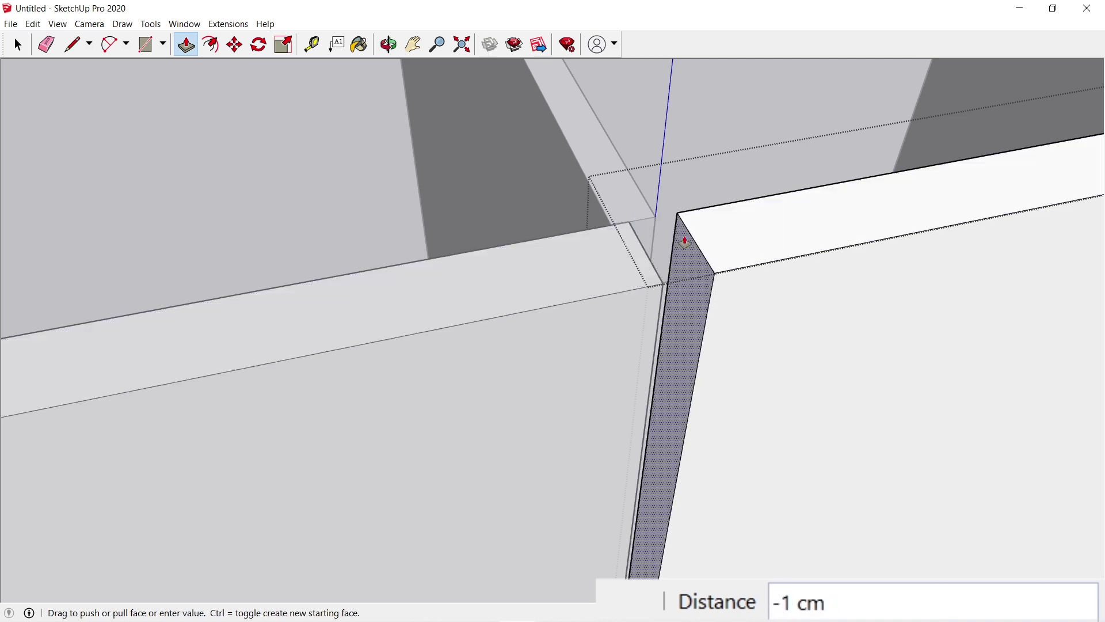
type("0.1")
key("Return")
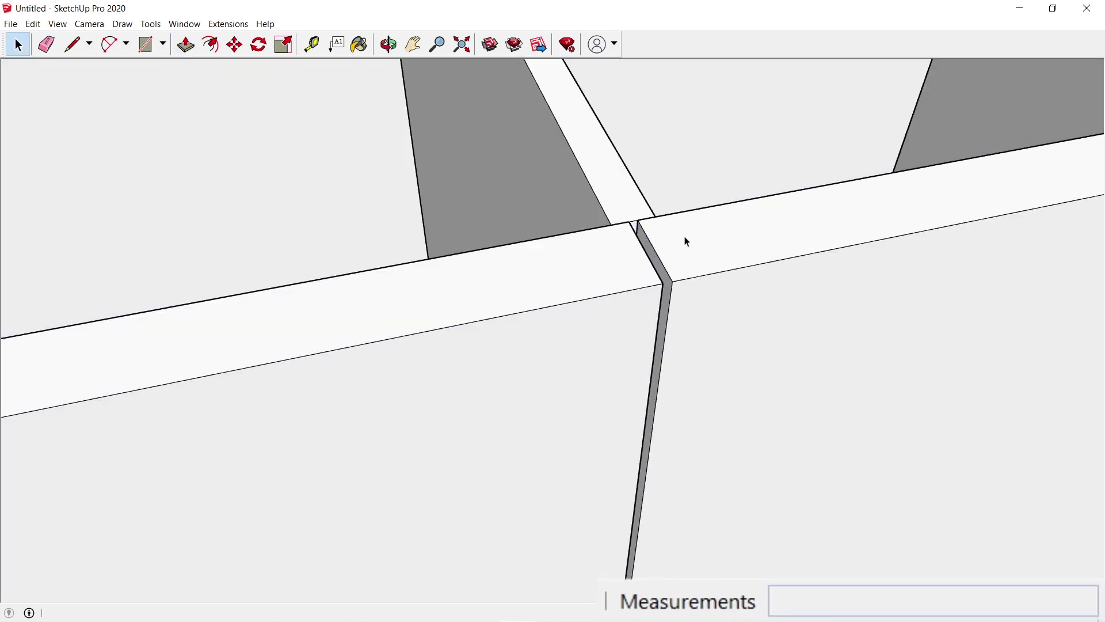
Step: Extend the front component's underside down to cover the base board's front edge, level with the adjacent front panel, and leave the component
key("o")
left_click_drag(682, 233, 681, 234)
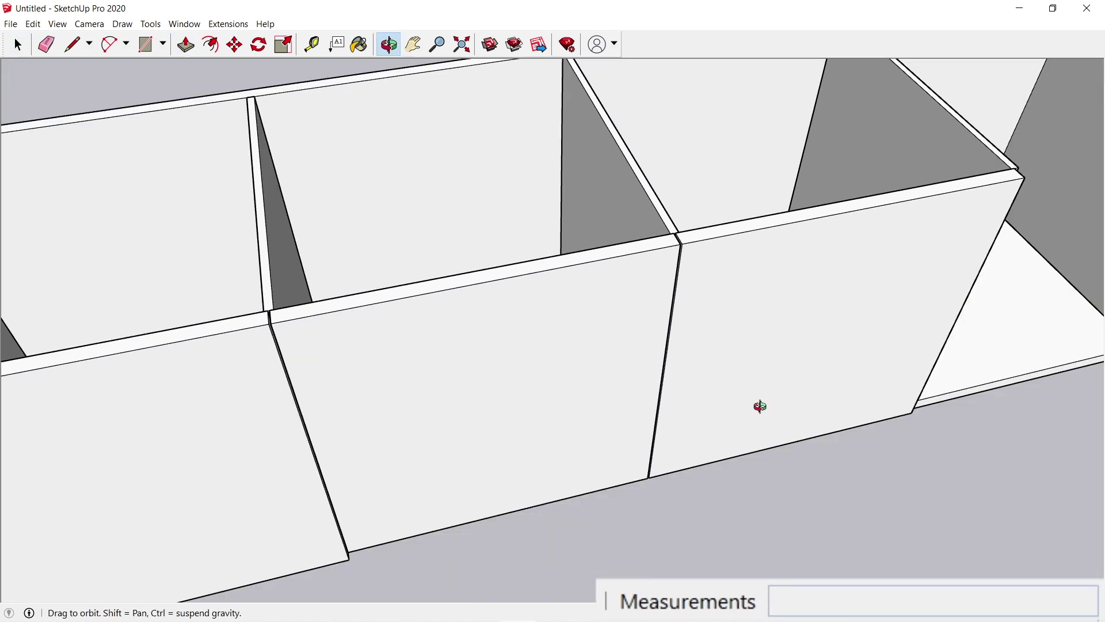
left_click_drag(760, 406, 759, 253)
left_click_drag(804, 441, 738, 190)
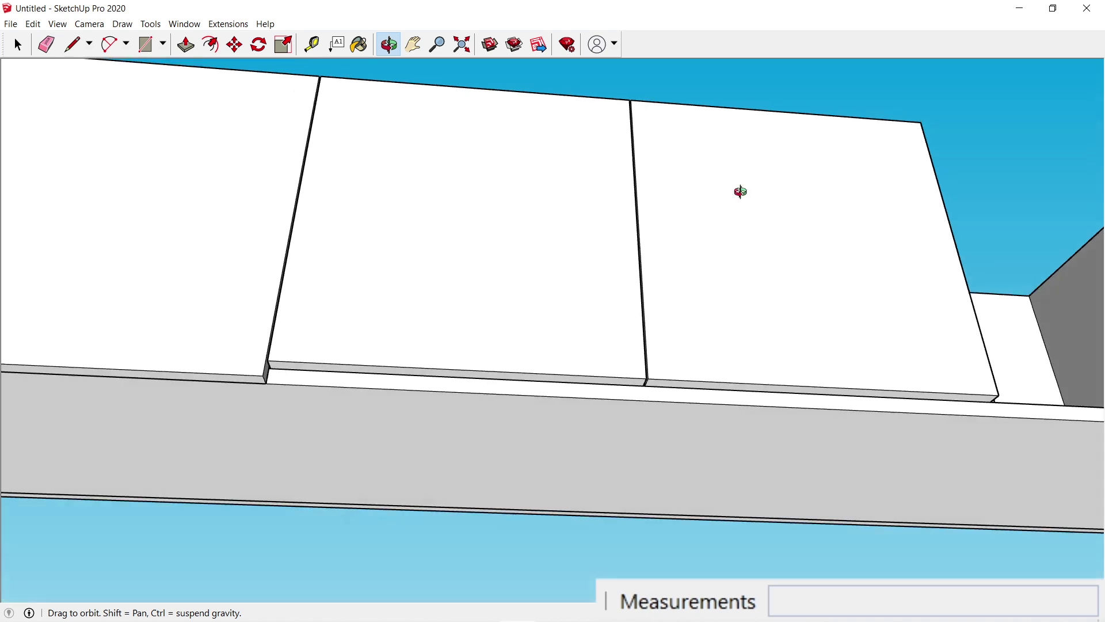
key("space")
key("p")
left_click_drag(740, 391, 686, 408)
key("space")
key("Escape")
Step: Draw a rectangle over the last open compartment, from the adjacent divider's top corner to the outer side's bottom corner, and group it
key("o")
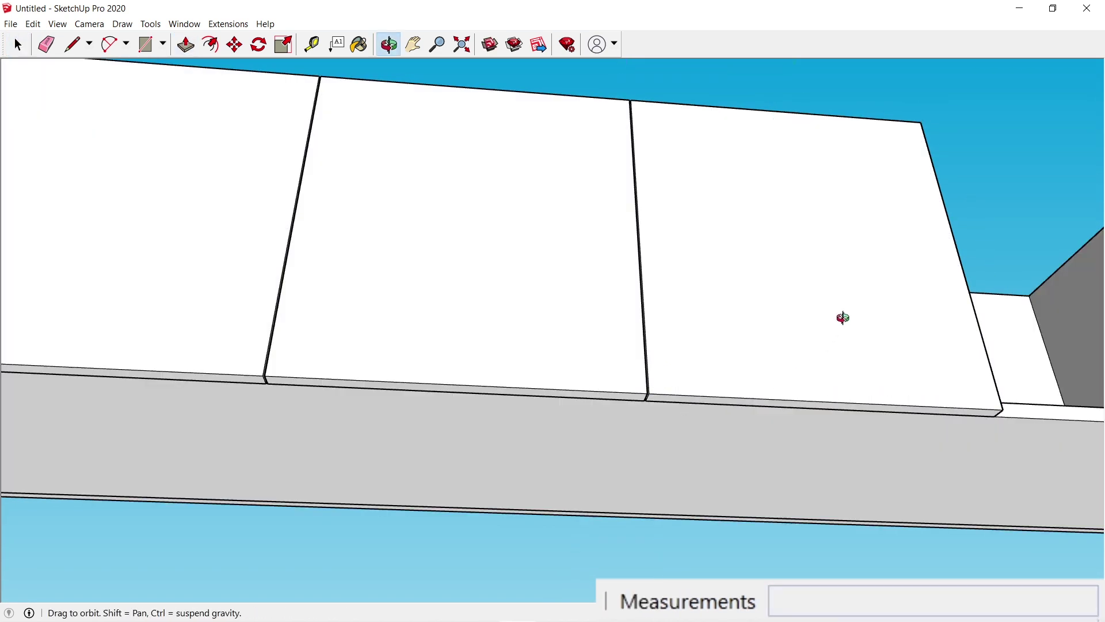
left_click_drag(887, 250, 605, 326)
key("r")
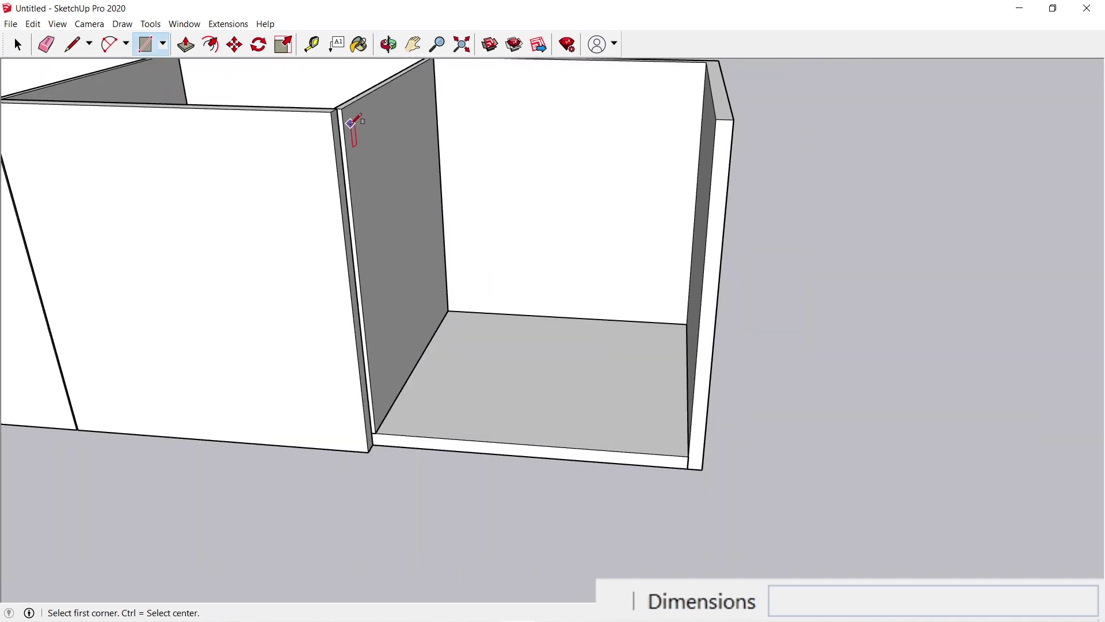
left_click(342, 109)
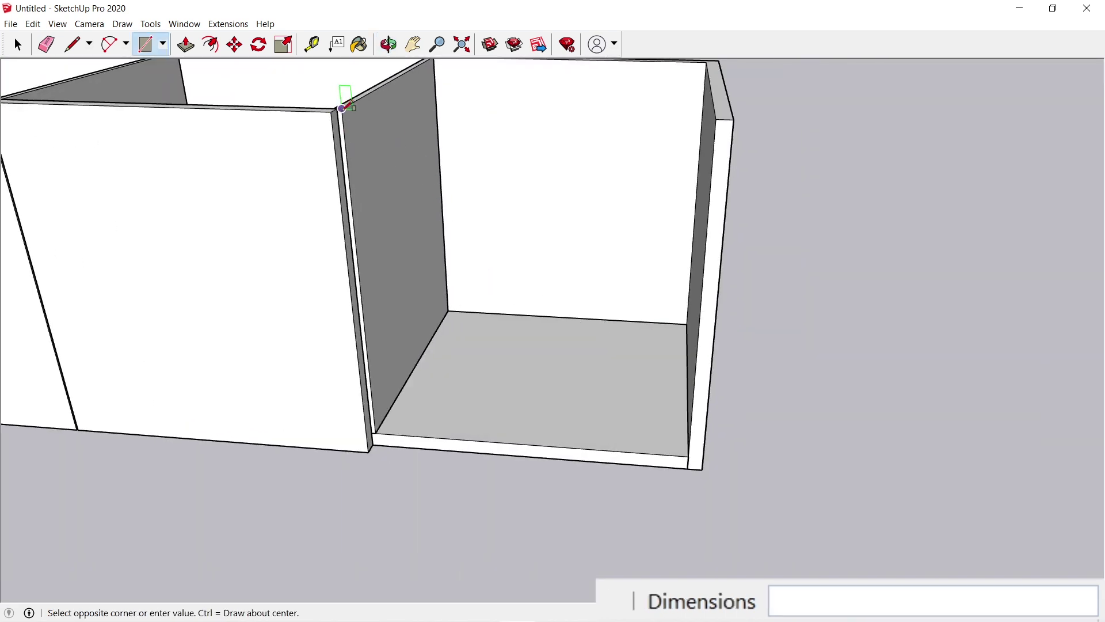
left_click(703, 469)
key("space")
left_click(609, 341)
right_click(609, 341)
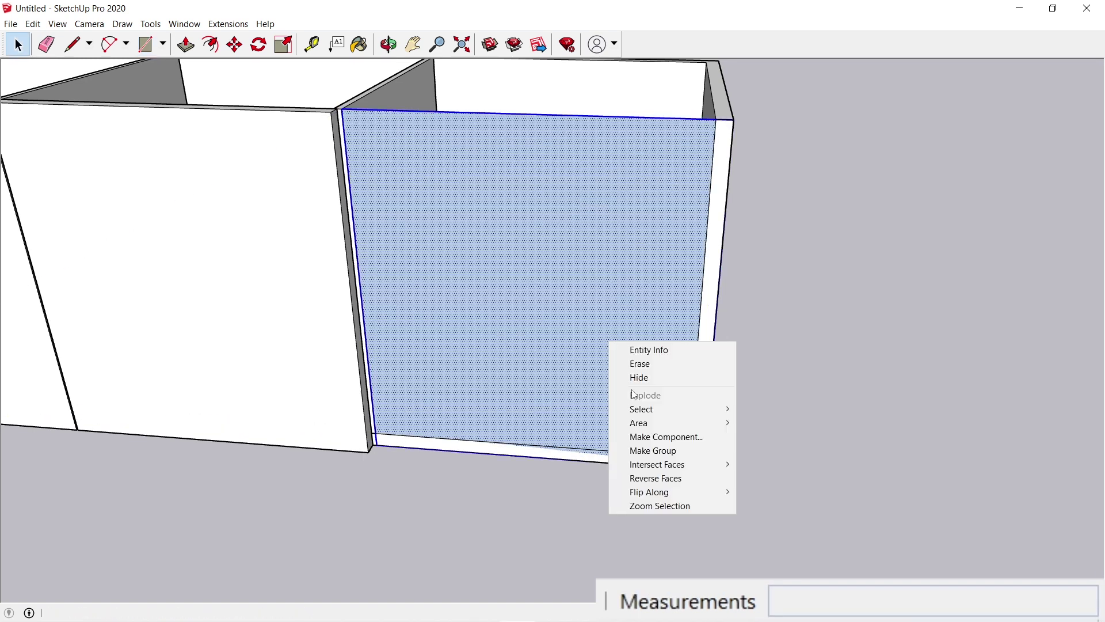
left_click(652, 451)
Step: Inside the new group, pull the face outward to match the thickness of the adjacent front panel
double_click(583, 319)
key("p")
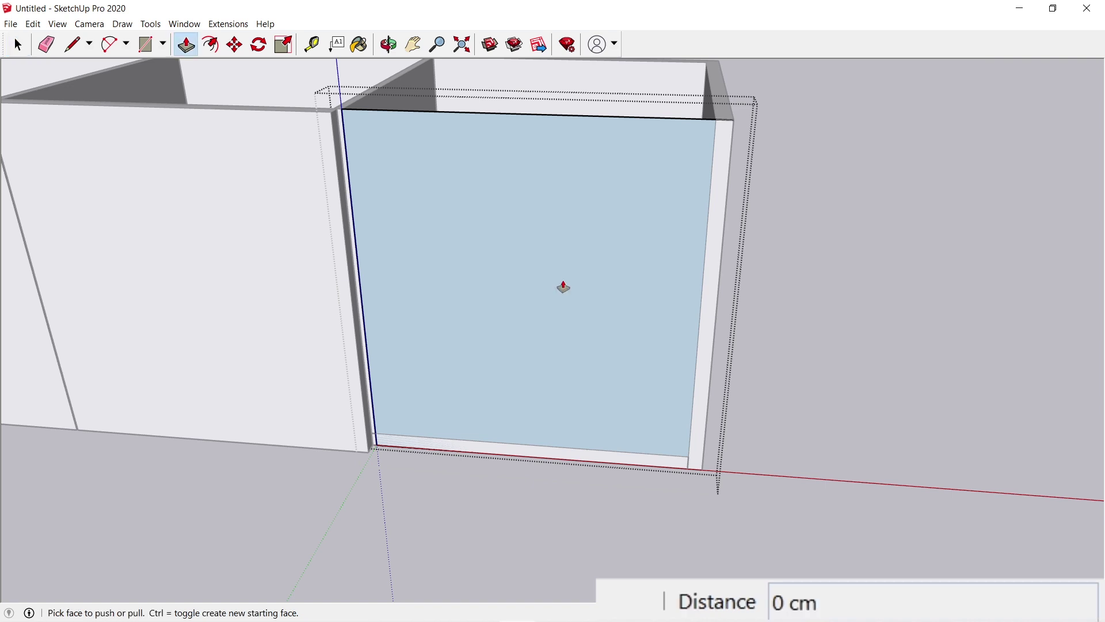
left_click(563, 285)
key("space")
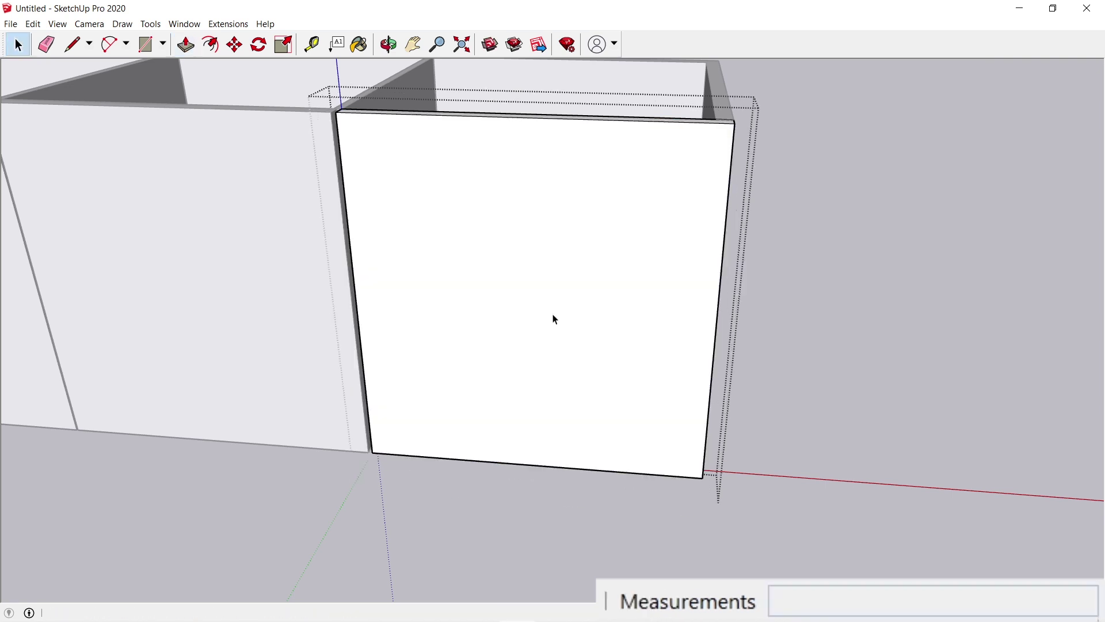
key("Escape")
Step: Extend the panel's inner side by about 1 cm toward the adjacent panel, push it back 0.2 cm for a gap, and leave the group
key("o")
left_click_drag(410, 165, 543, 286)
scroll(526, 295, "up", 5)
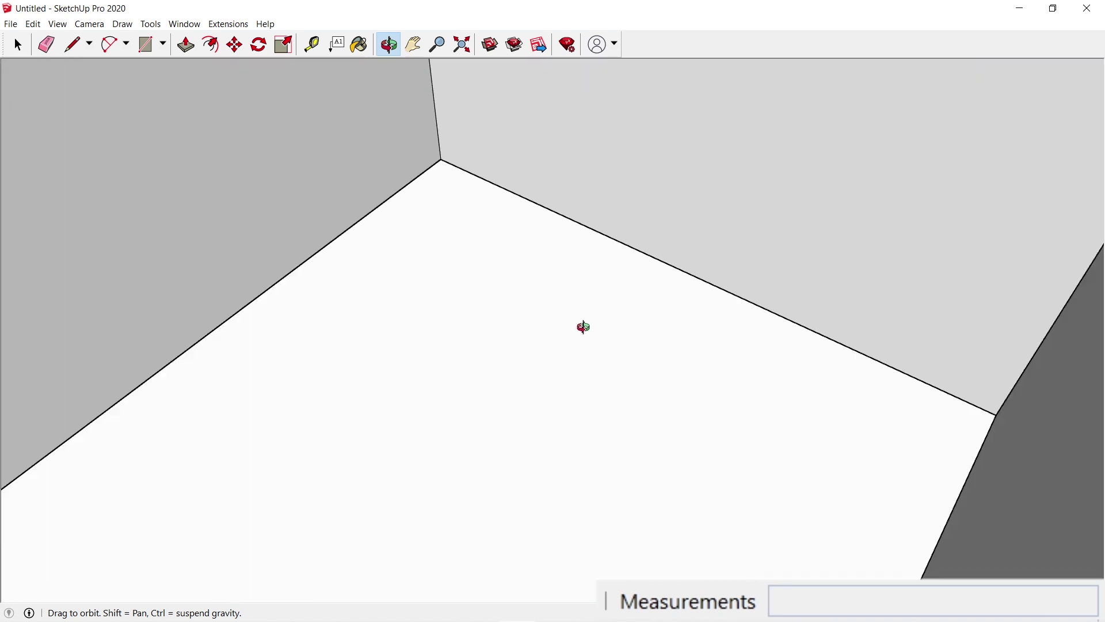
scroll(592, 338, "down", 5)
key("space")
key("p")
left_click(677, 397)
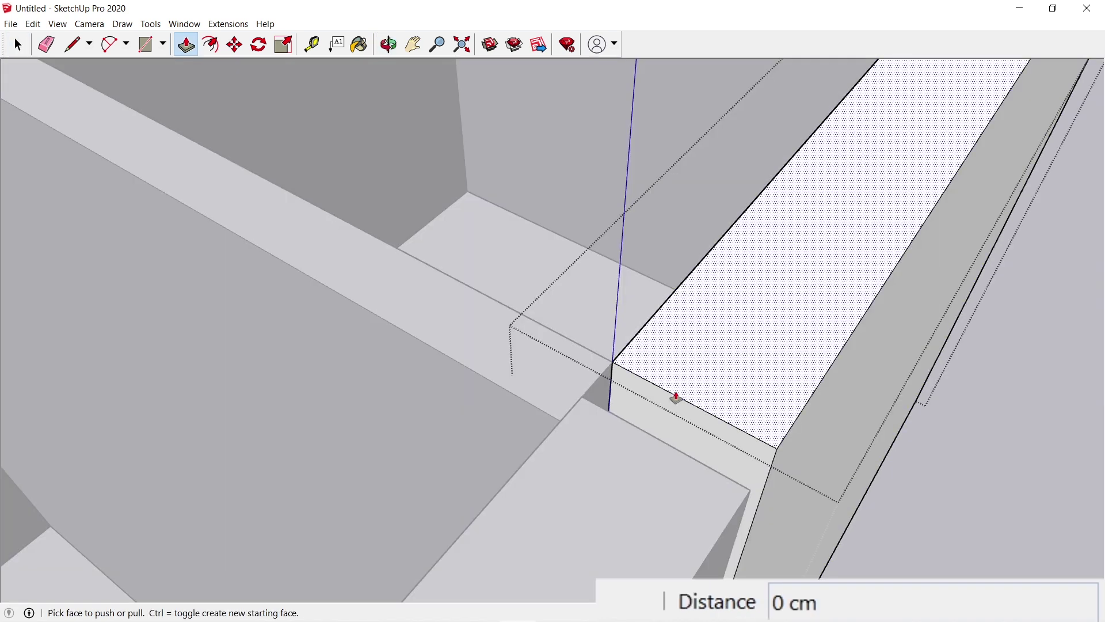
left_click(629, 398)
left_click(592, 387)
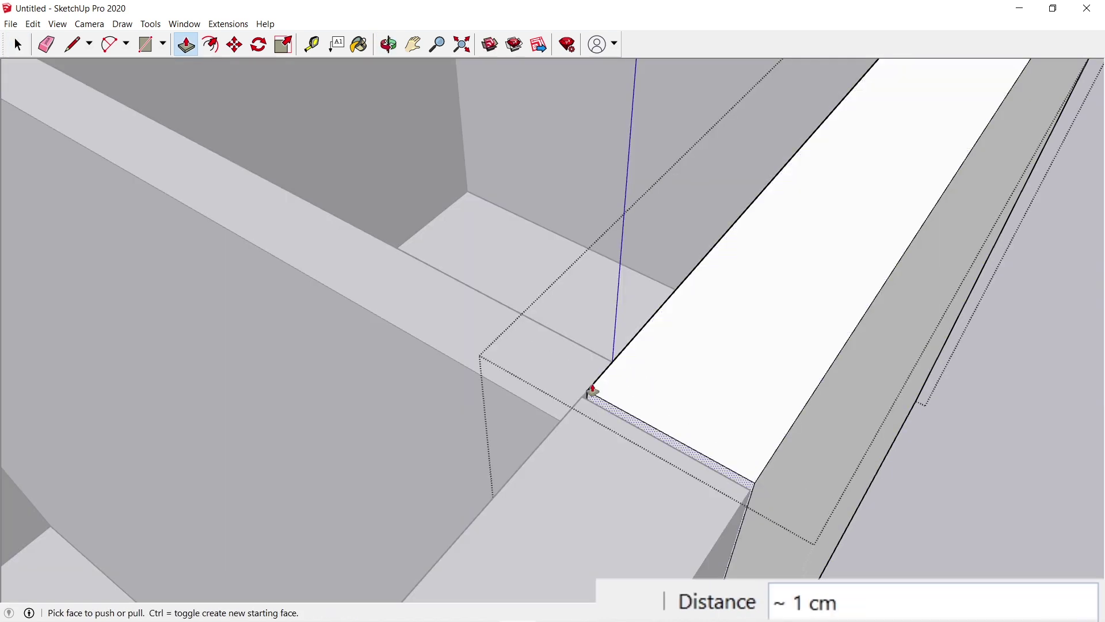
left_click(616, 416)
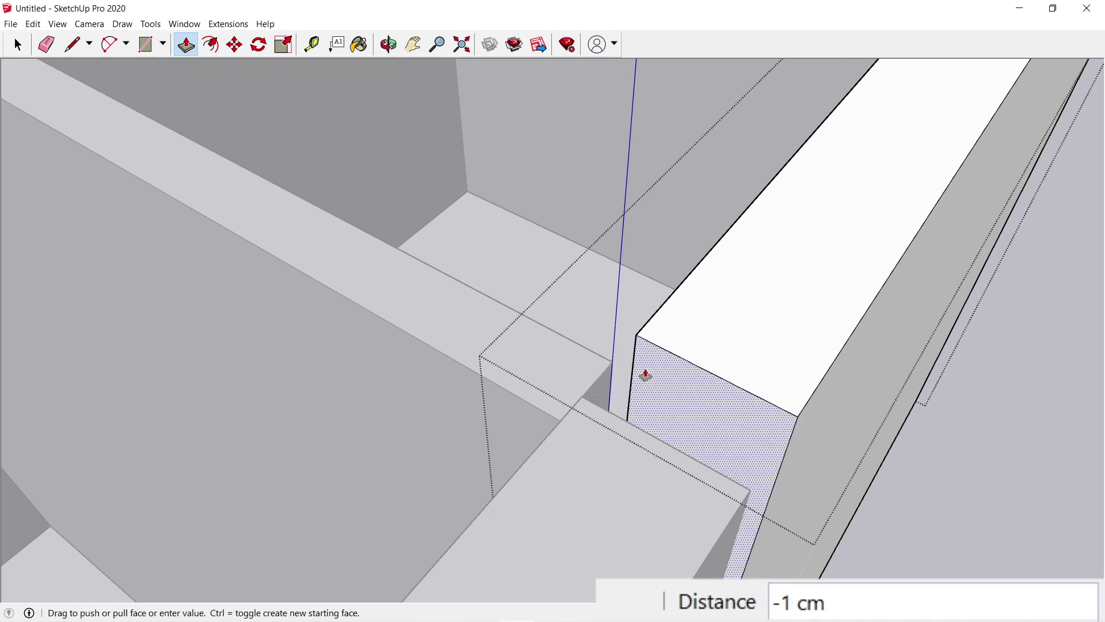
type("0.2")
key("Return")
key("space")
key("Escape")
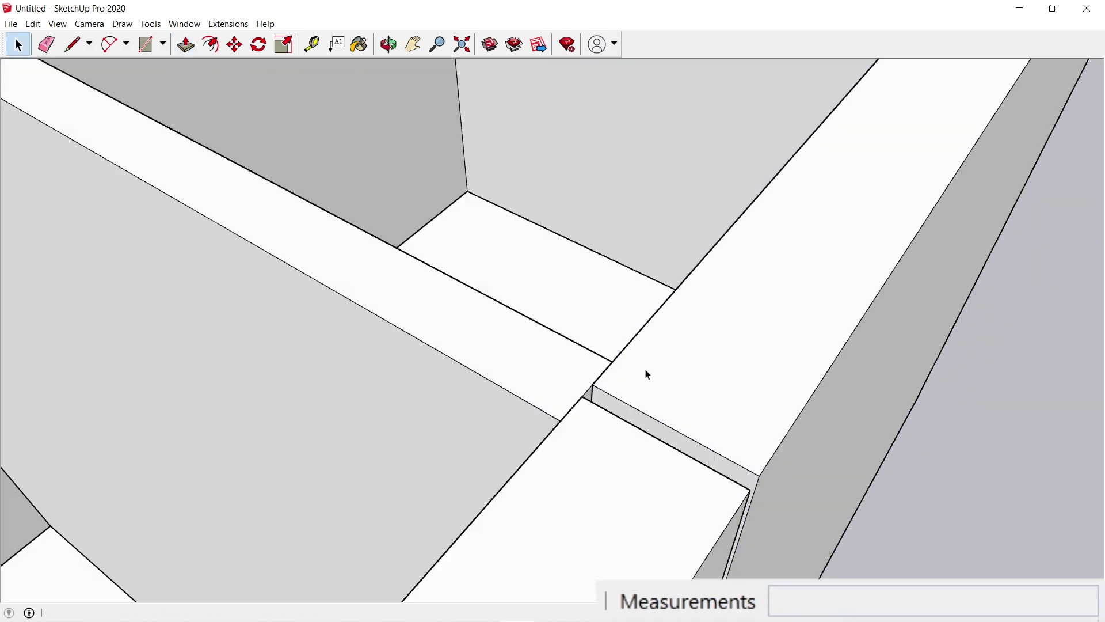
Step: Draw a rectangle over the cabinet's entire open top, including the front panels' thickness, and make it a group
key("o")
scroll(643, 366, "down", 3)
scroll(643, 367, "down", 10)
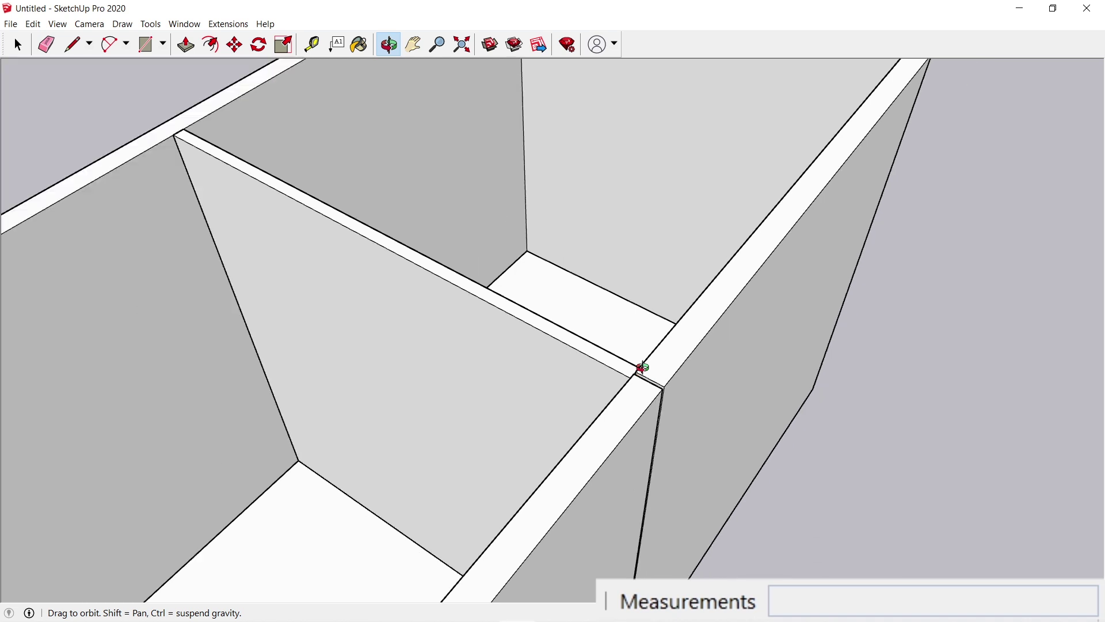
left_click_drag(795, 382, 631, 365)
scroll(631, 364, "down", 5)
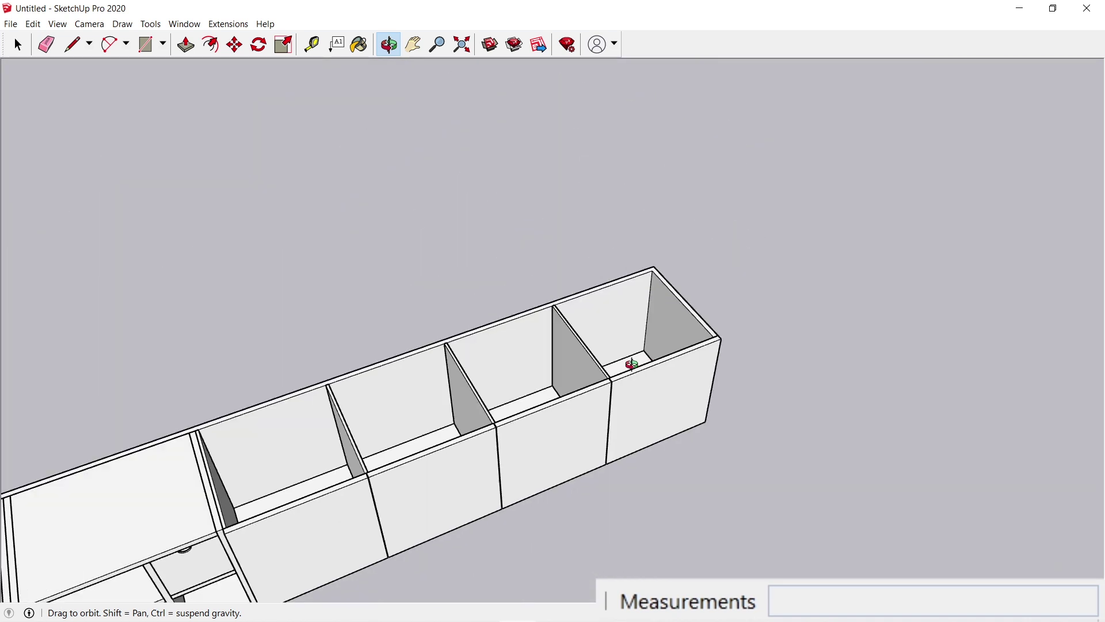
left_click_drag(322, 488, 610, 360, "shift")
left_click_drag(610, 359, 373, 349)
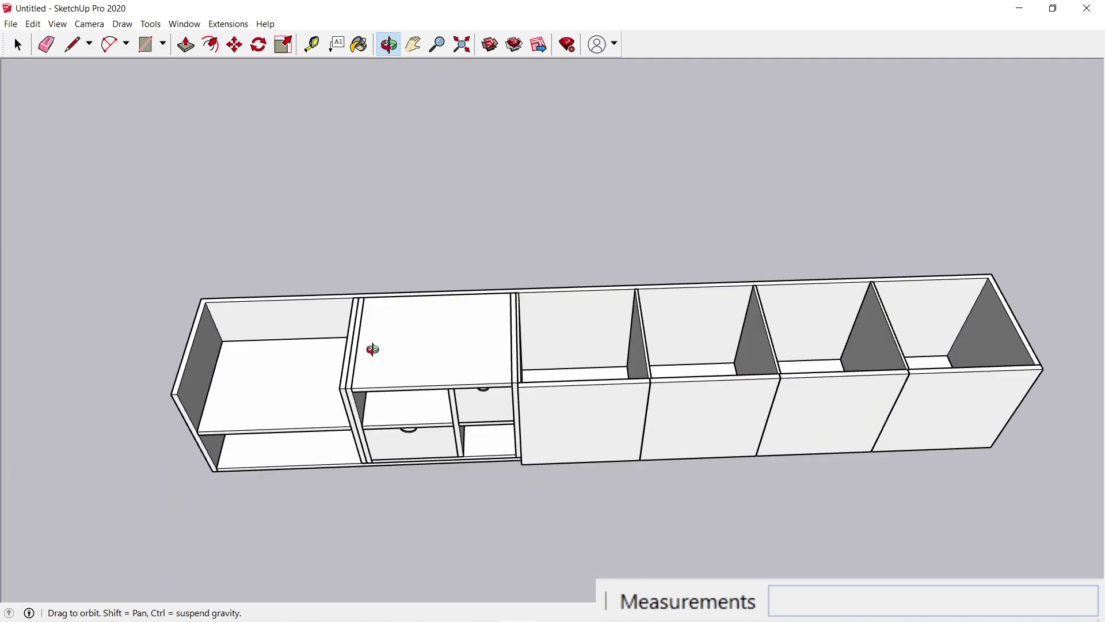
key("r")
left_click(201, 297)
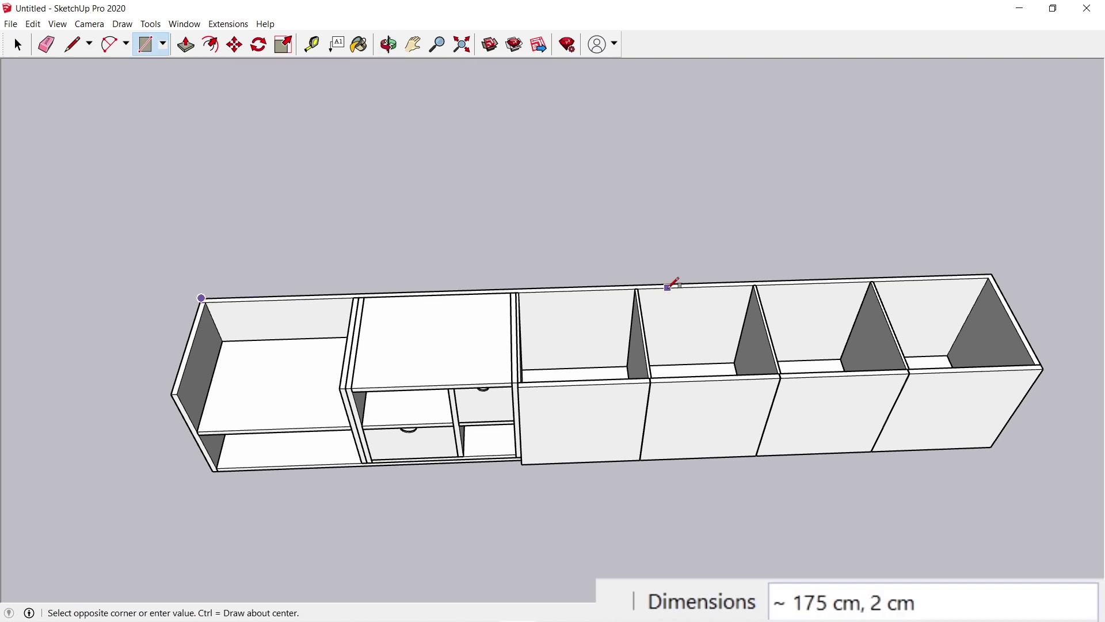
left_click(1047, 366)
key("space")
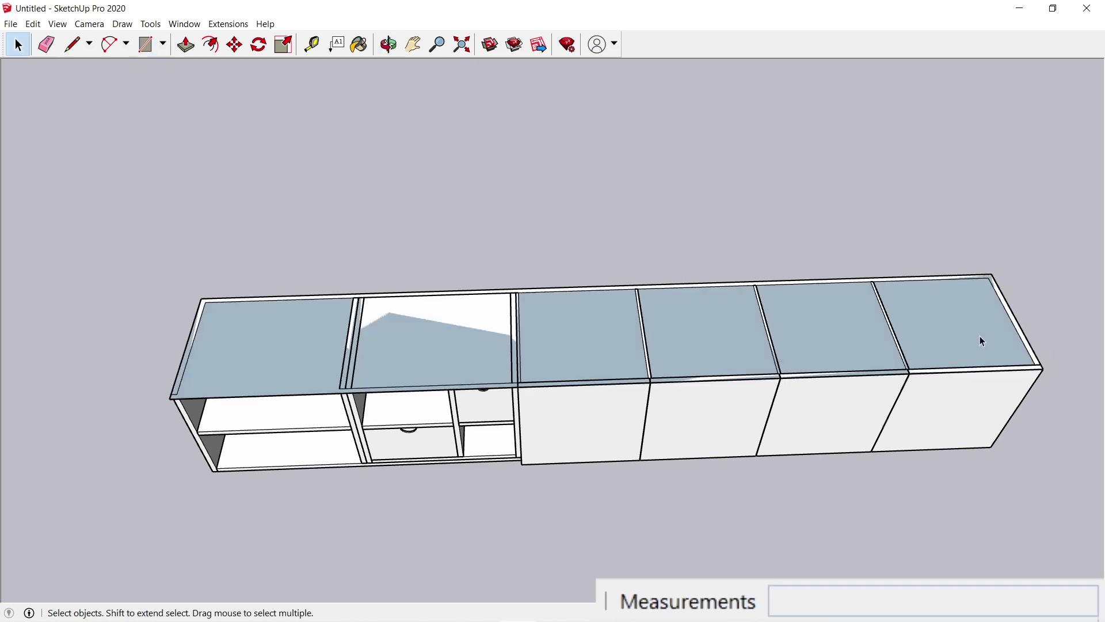
left_click(980, 337)
right_click(979, 336)
left_click(1020, 445)
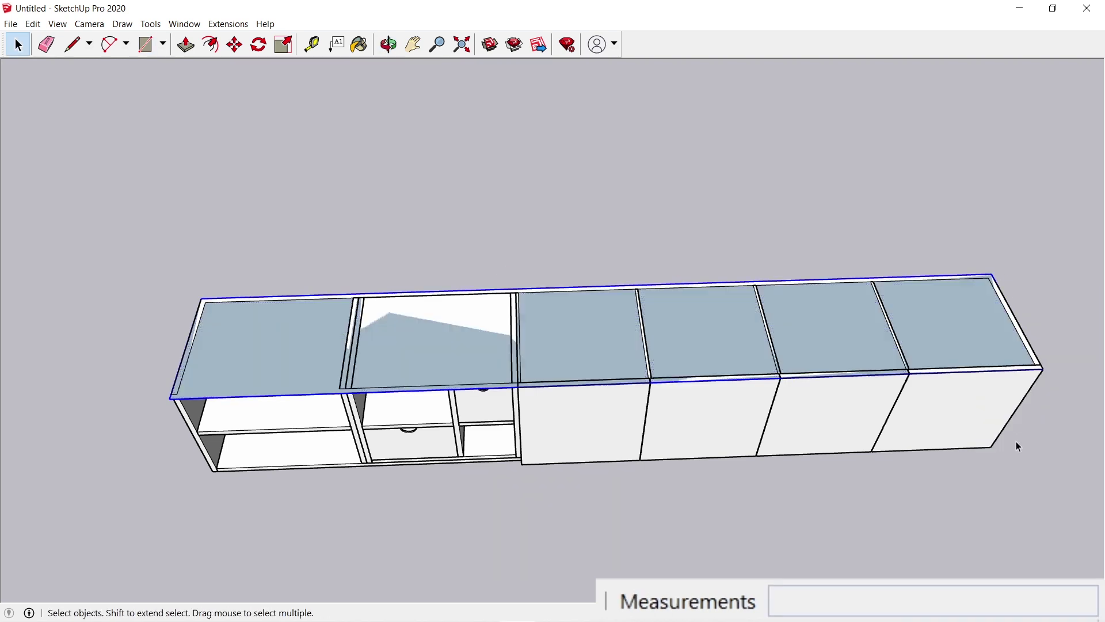
Step: Inside the top group, pull the face up 2 cm to form the top board
double_click(970, 338)
key("p")
left_click(962, 325)
type("2")
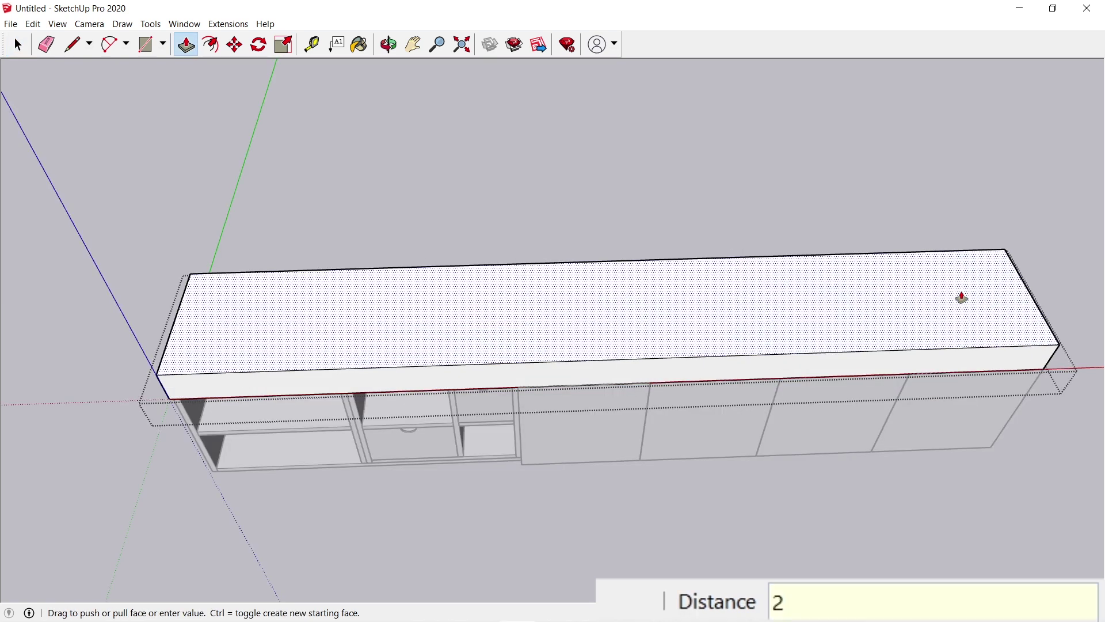
type(" cm")
key("Return")
key("space")
Step: Push the top board's front face back to align with the rear of the front panels, and leave the group
scroll(722, 378, "up", 5)
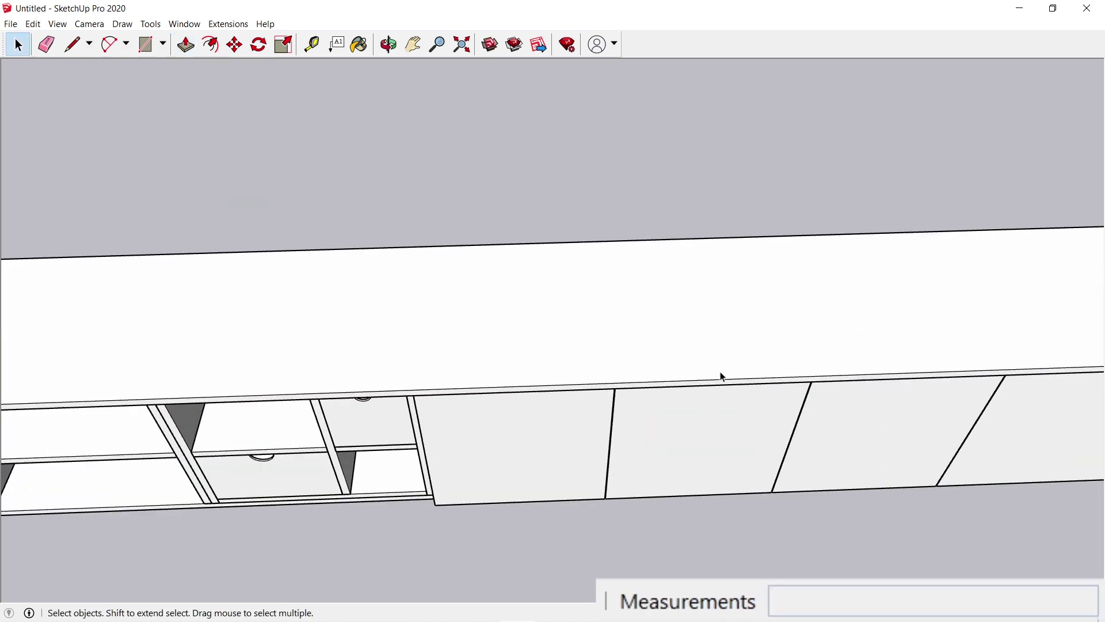
double_click(722, 377)
key("p")
left_click(691, 386)
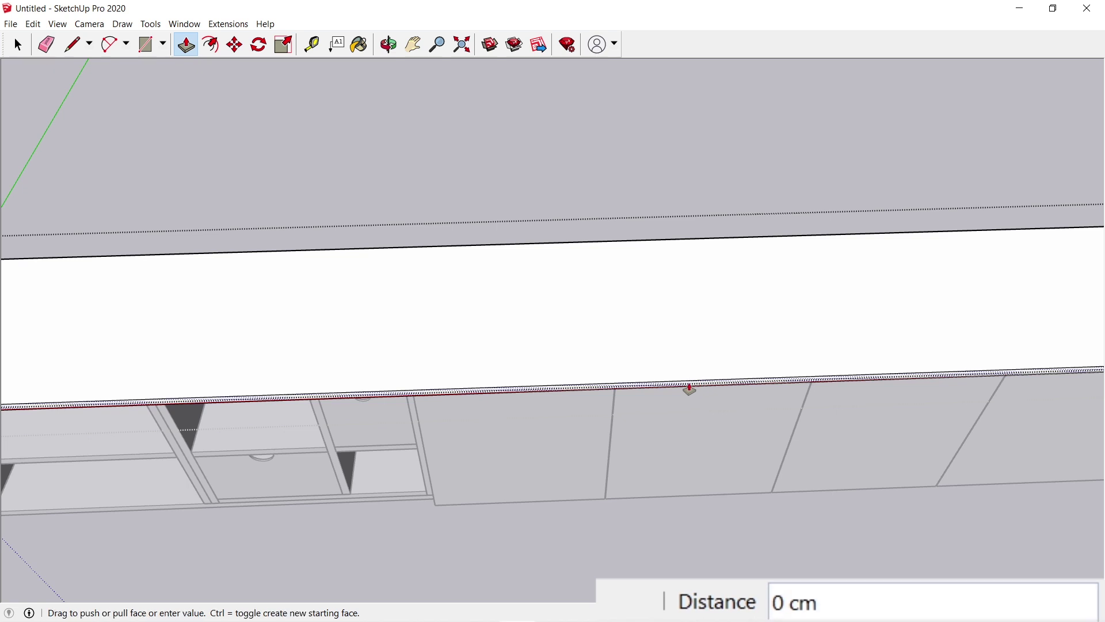
left_click(633, 384)
key("space")
key("Escape")
Step: Raise the upper face of the front panel beside the open compartments level with the top board, and leave it
key("o")
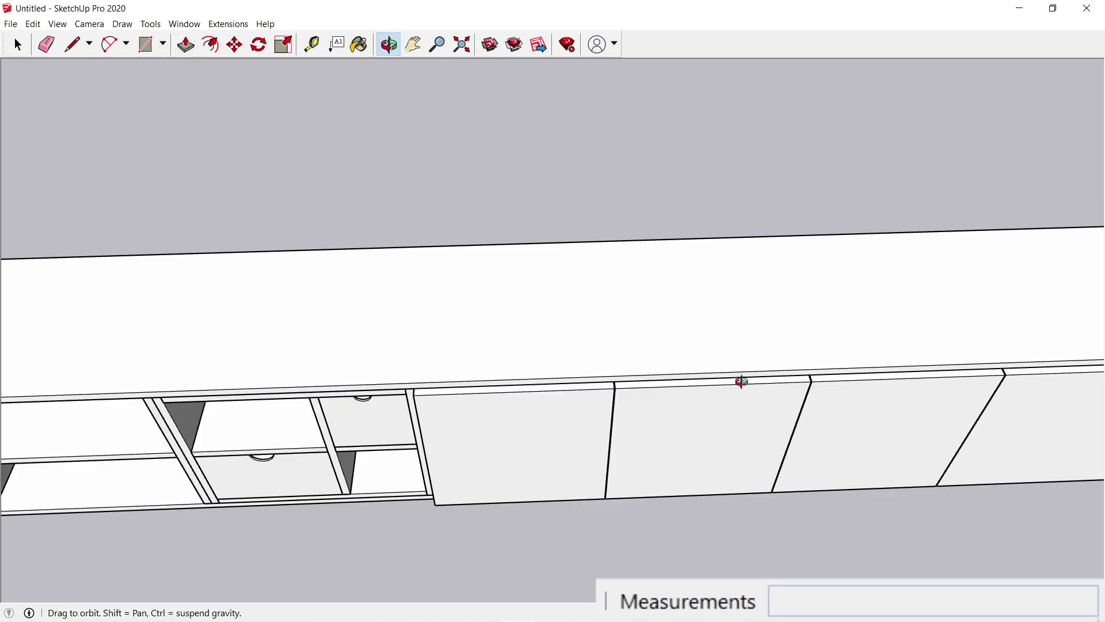
left_click_drag(741, 381, 419, 301)
key("space")
double_click(443, 325)
key("p")
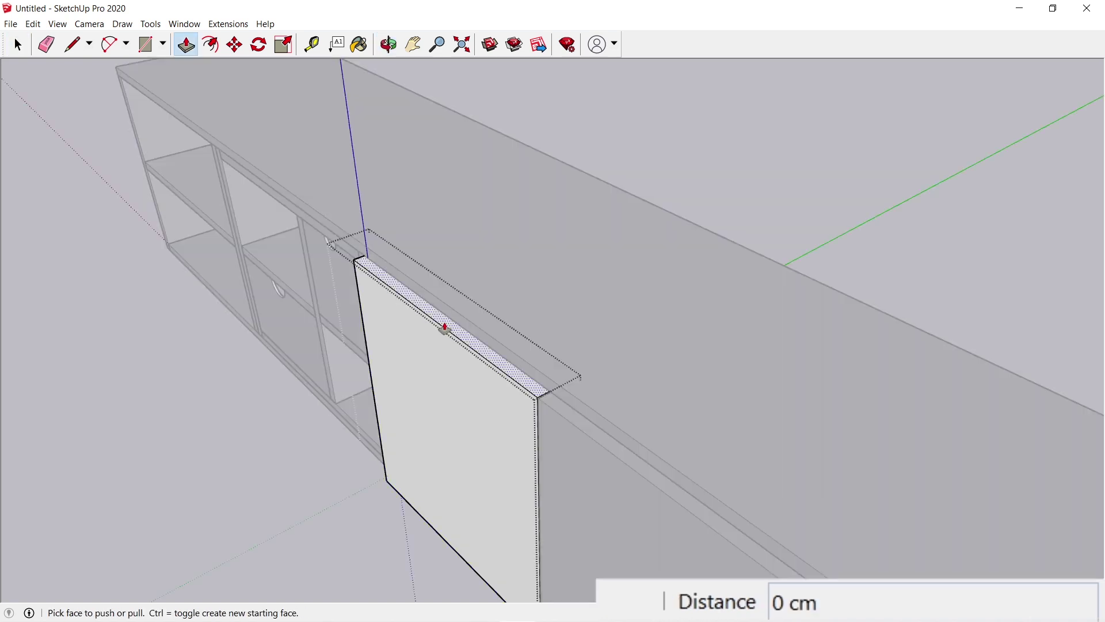
left_click(444, 327)
left_click(483, 319)
key("space")
key("Escape")
Step: Open the second front panel component and raise its upper face level with the first panel, and leave it
double_click(571, 434)
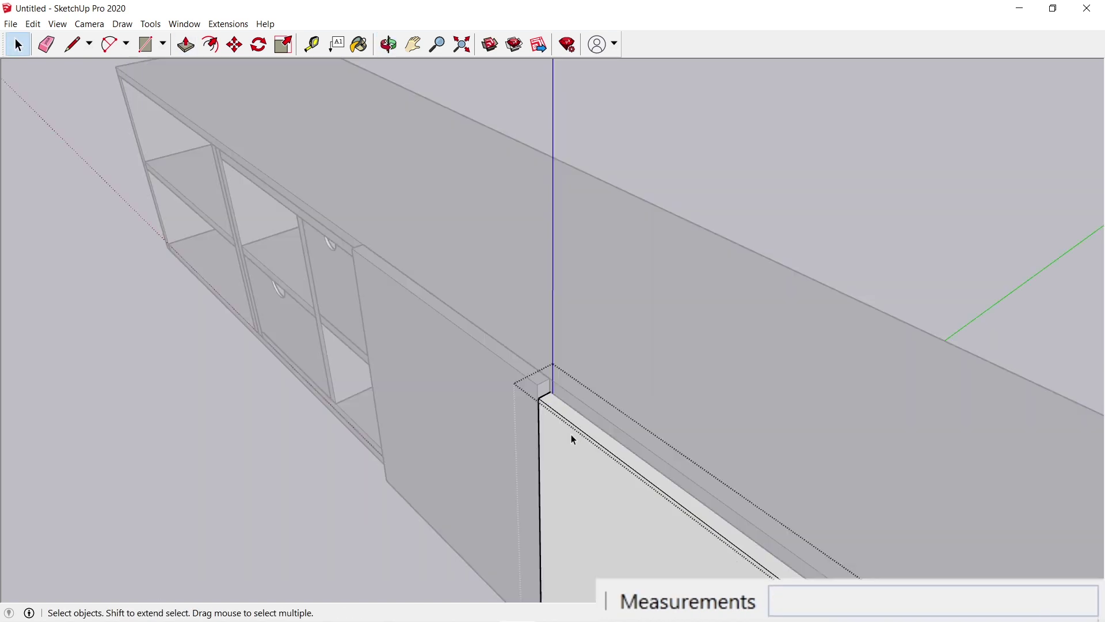
key("p")
left_click(582, 424)
left_click(539, 377)
key("space")
key("Escape")
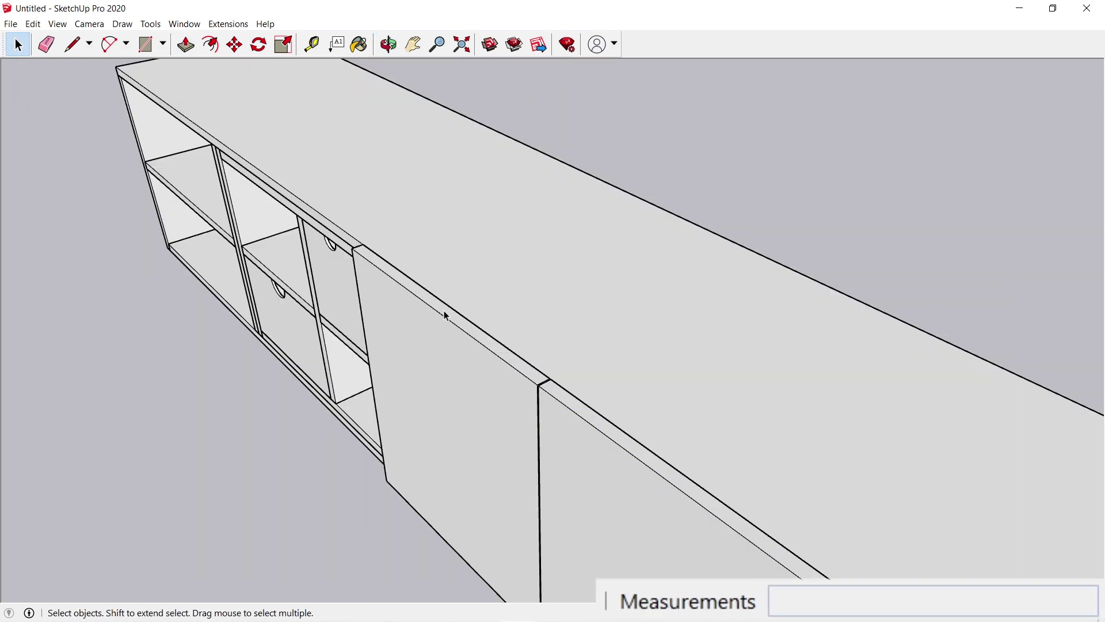
Step: Raise the upper face of the end front panel level with the neighbouring panels, and leave the group
scroll(446, 315, "down", 3)
key("o")
left_click_drag(665, 472, 358, 264)
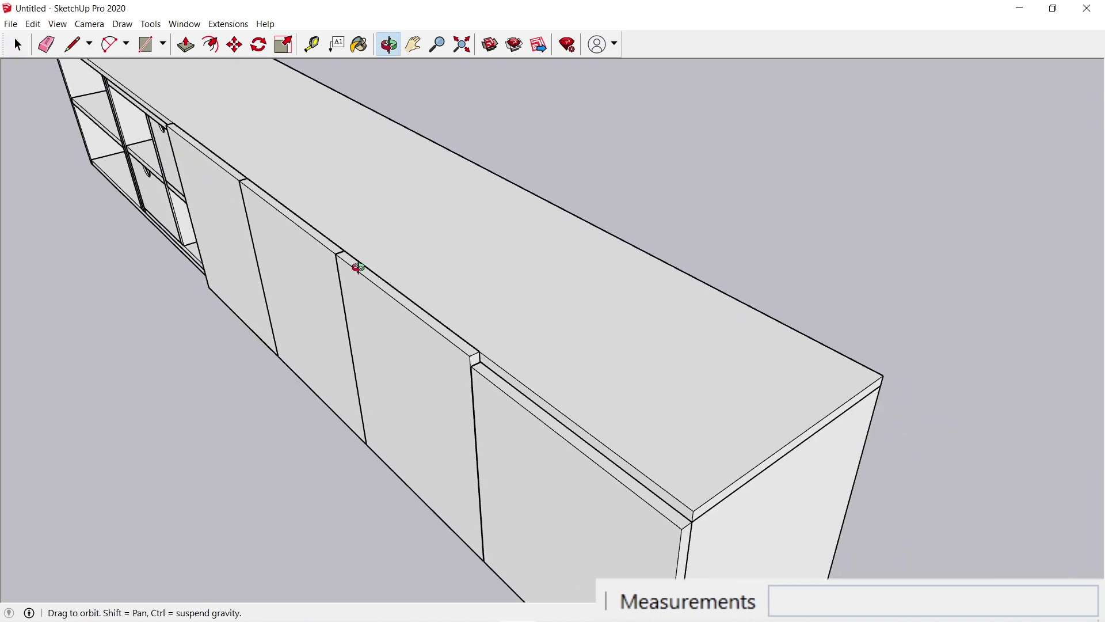
key("space")
double_click(503, 436)
key("p")
left_click(494, 389)
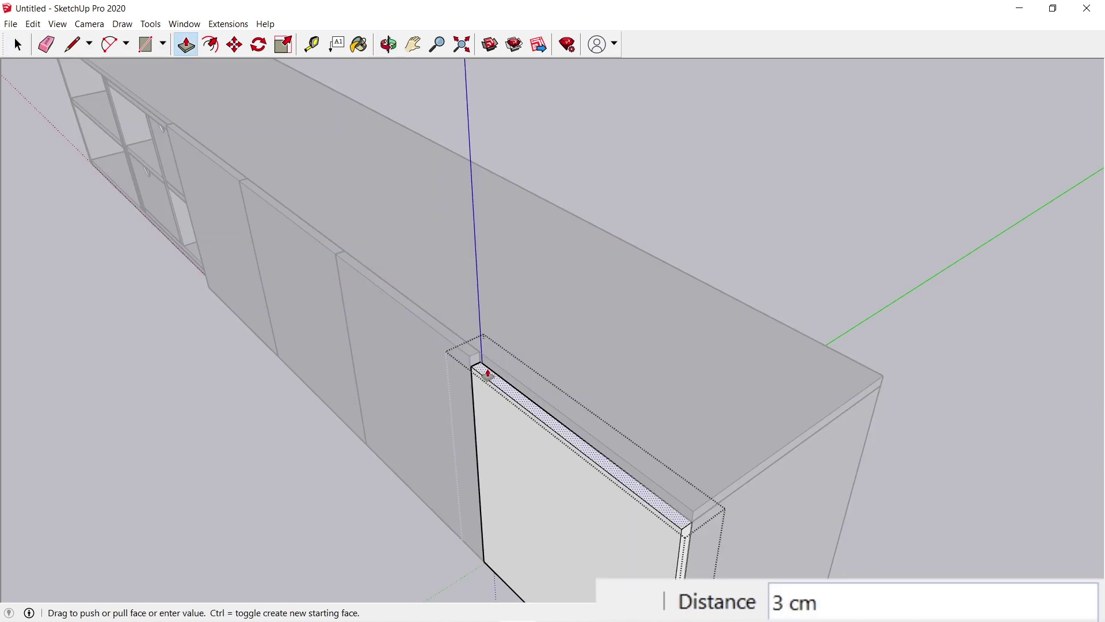
left_click(477, 363)
key("space")
key("Escape")
Step: Select all parts of the finished cabinet model
key("o")
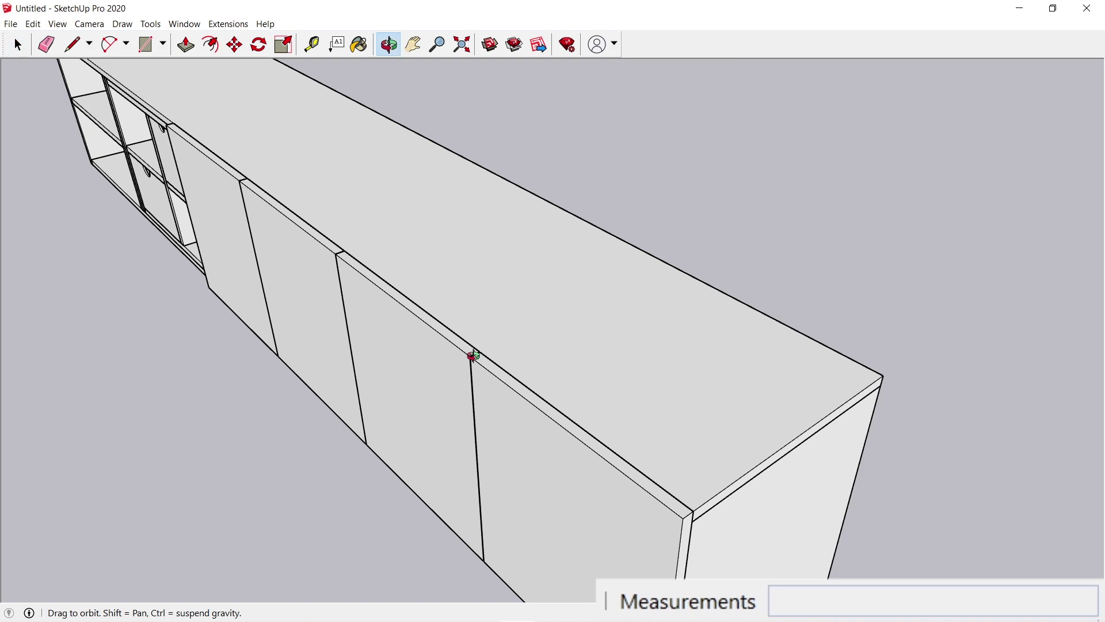
scroll(474, 356, "down", 2)
left_click_drag(234, 378, 423, 379)
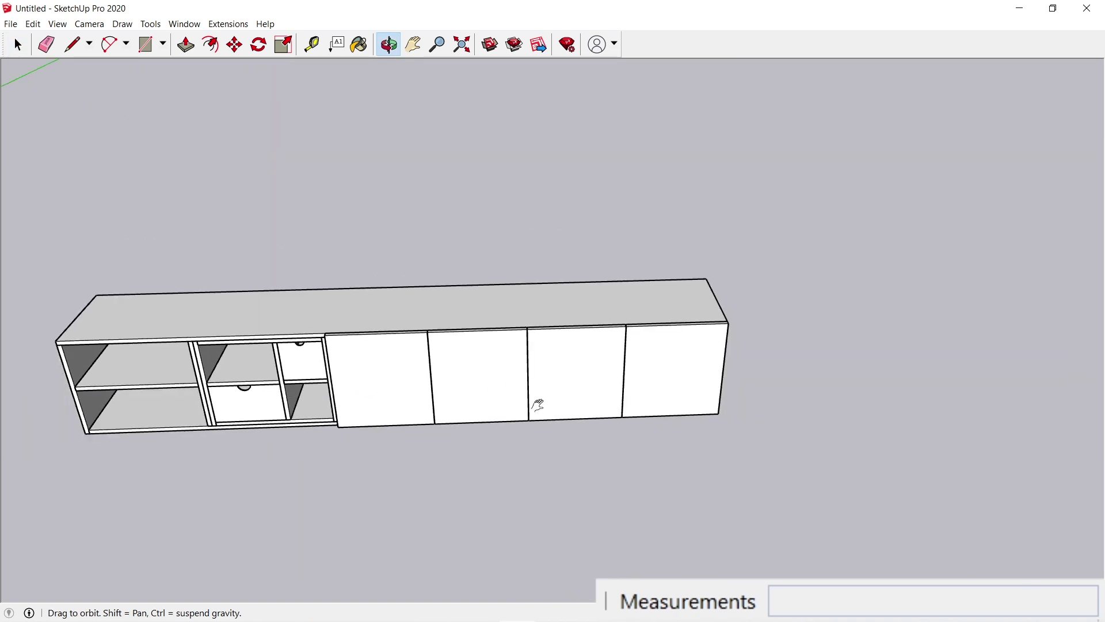
left_click_drag(538, 406, 715, 395)
scroll(592, 373, "up", 2)
key("space")
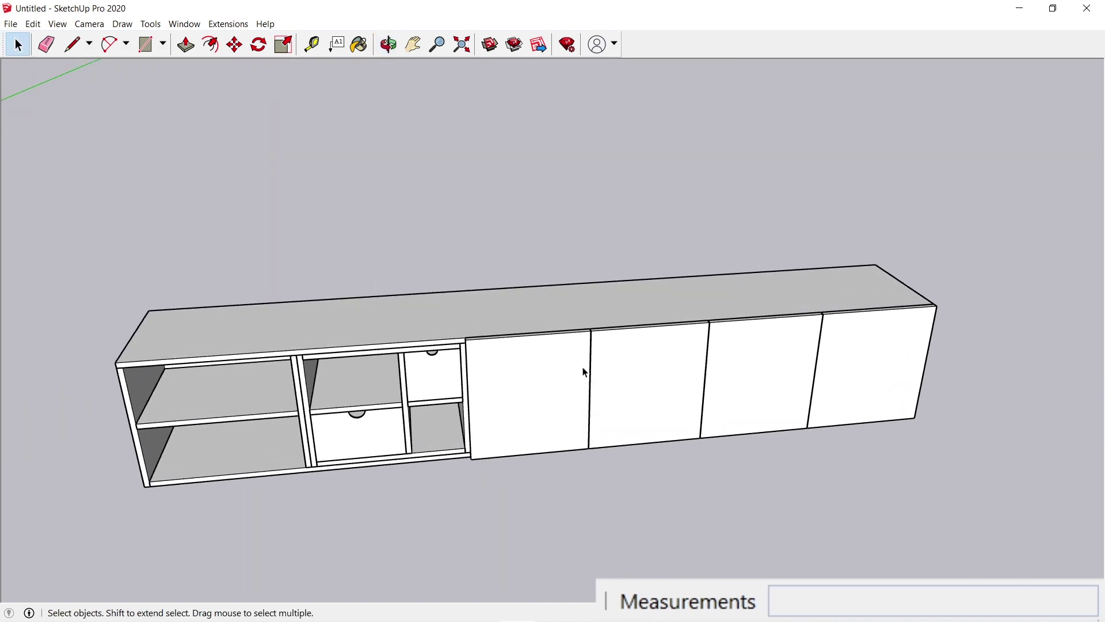
left_click(461, 416)
key("o")
left_click_drag(461, 415, 492, 512)
key("space")
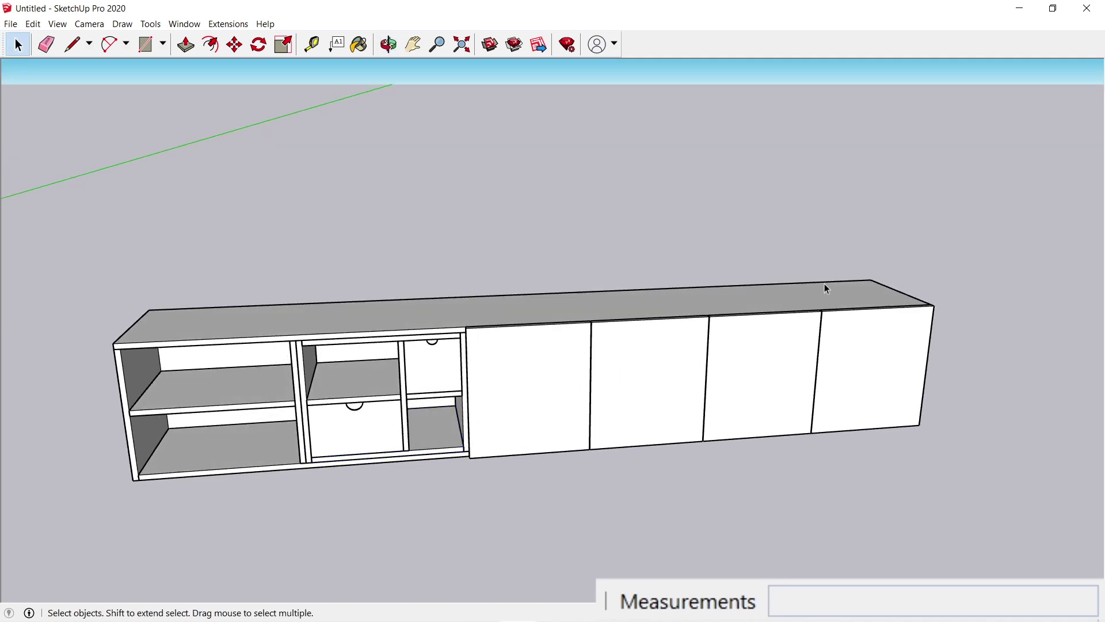
left_click_drag(96, 536, 96, 537)
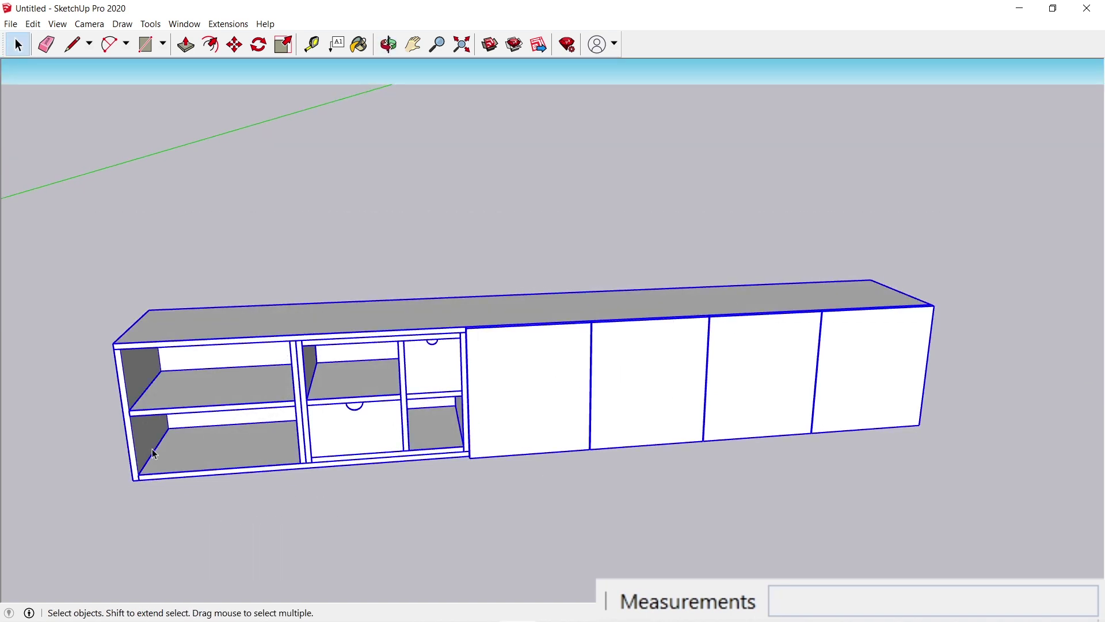
Step: Deselect the inner shelves and dividers and group the remaining outer boards, front panels and notched drawer fronts
scroll(163, 442, "up", 2)
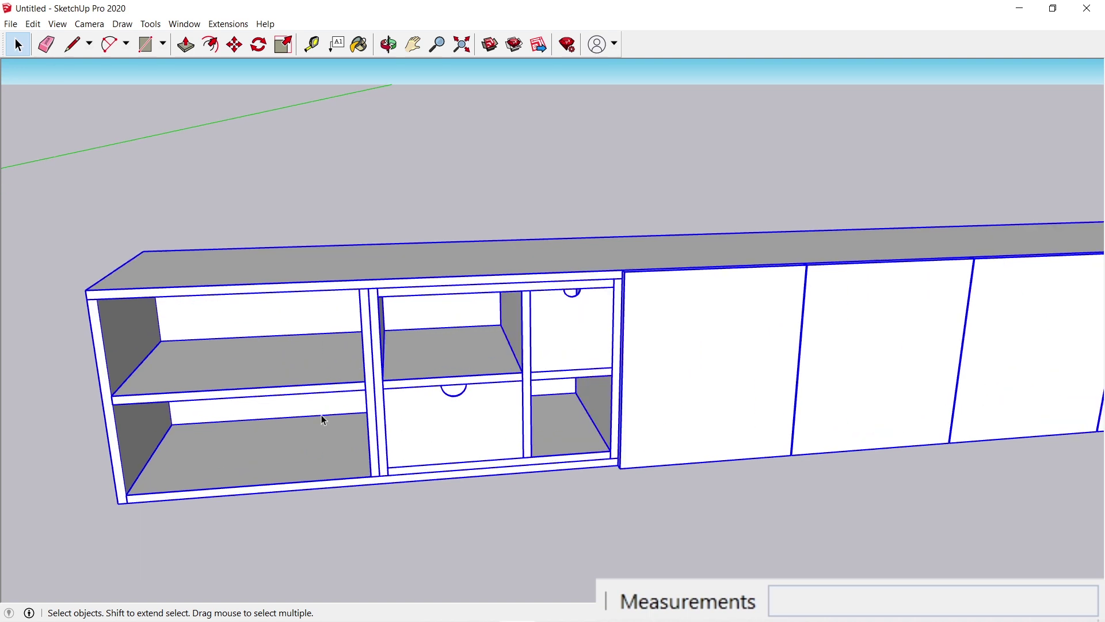
left_click(291, 371, "shift")
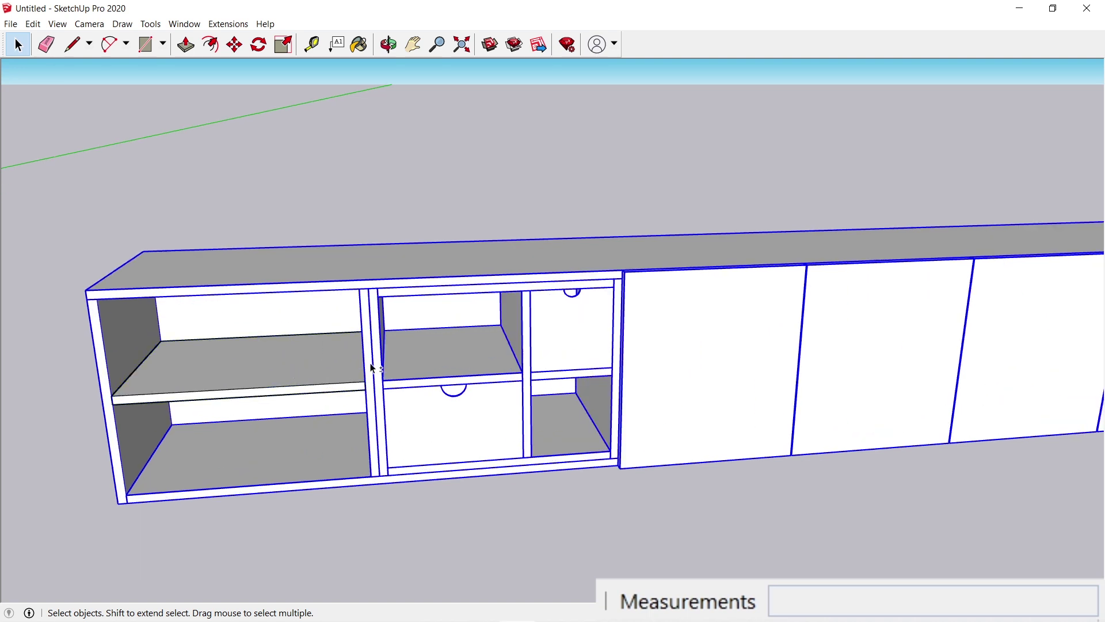
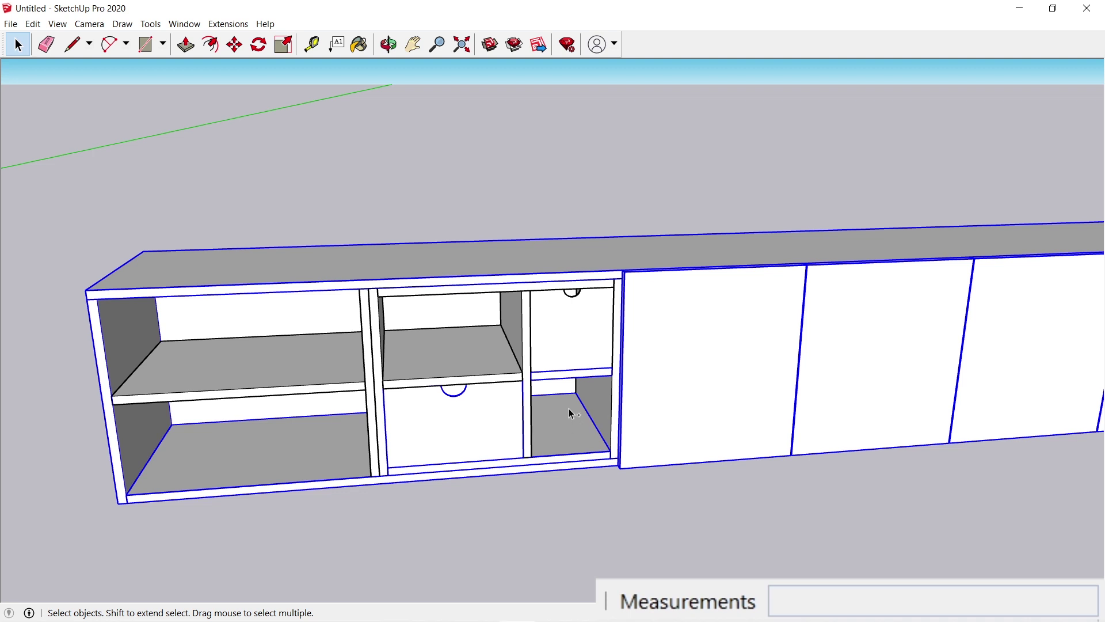
scroll(568, 409, "up", 5)
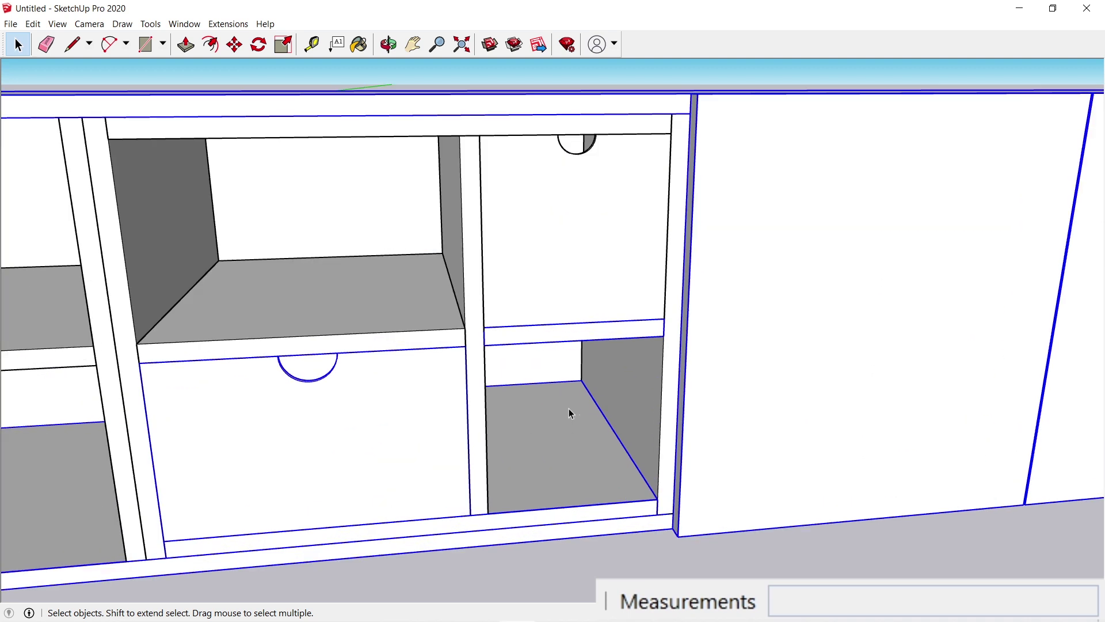
double_click(536, 485, "shift")
scroll(536, 484, "down", 2)
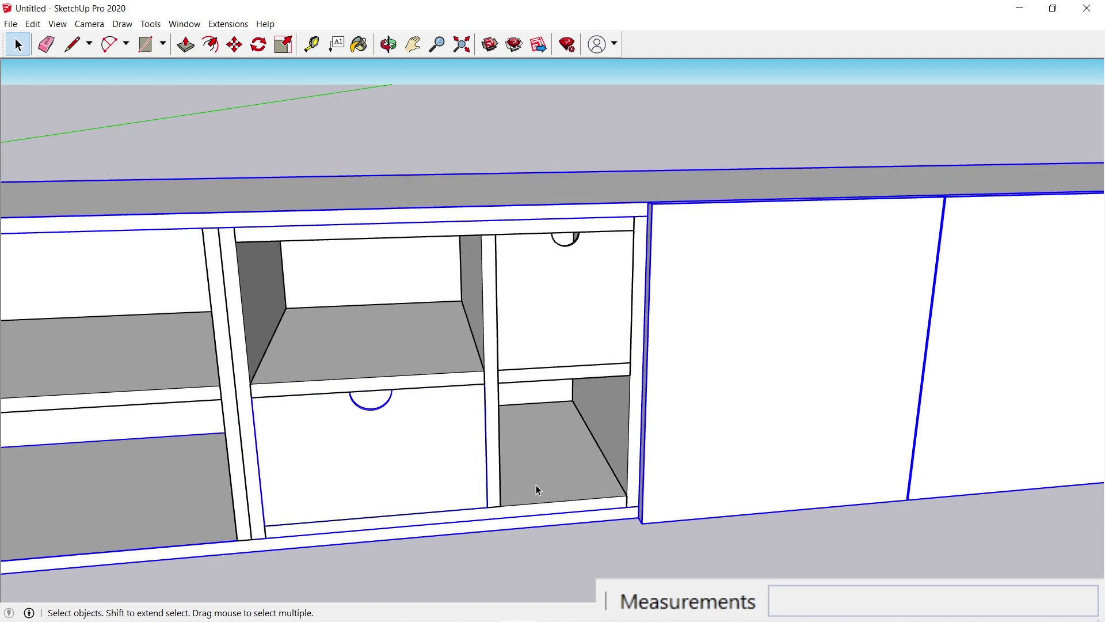
right_click(561, 304)
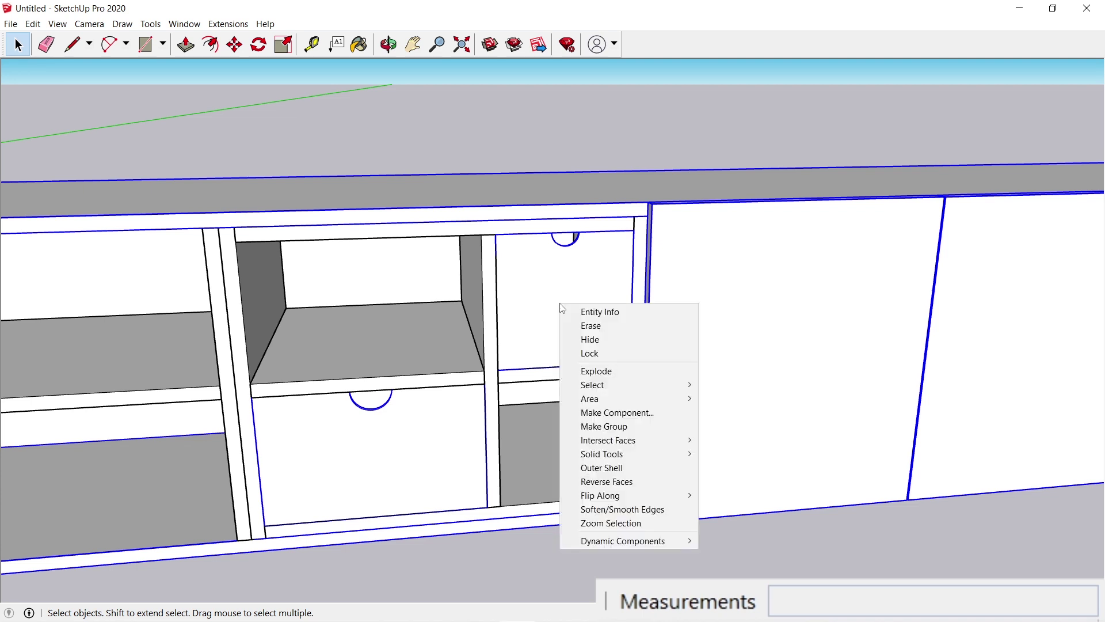
left_click(607, 430)
left_click(855, 531)
Step: Select the inner shelves and dividers without the outer group, make them a separate group, and clear the selection
scroll(854, 531, "down", 3)
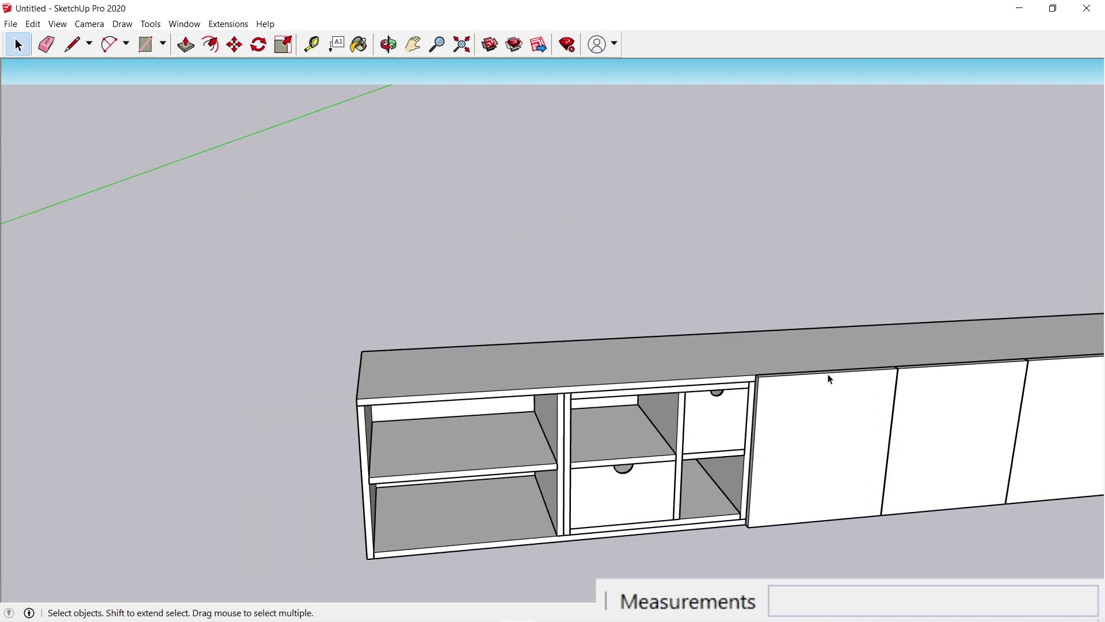
left_click_drag(402, 595, 332, 592)
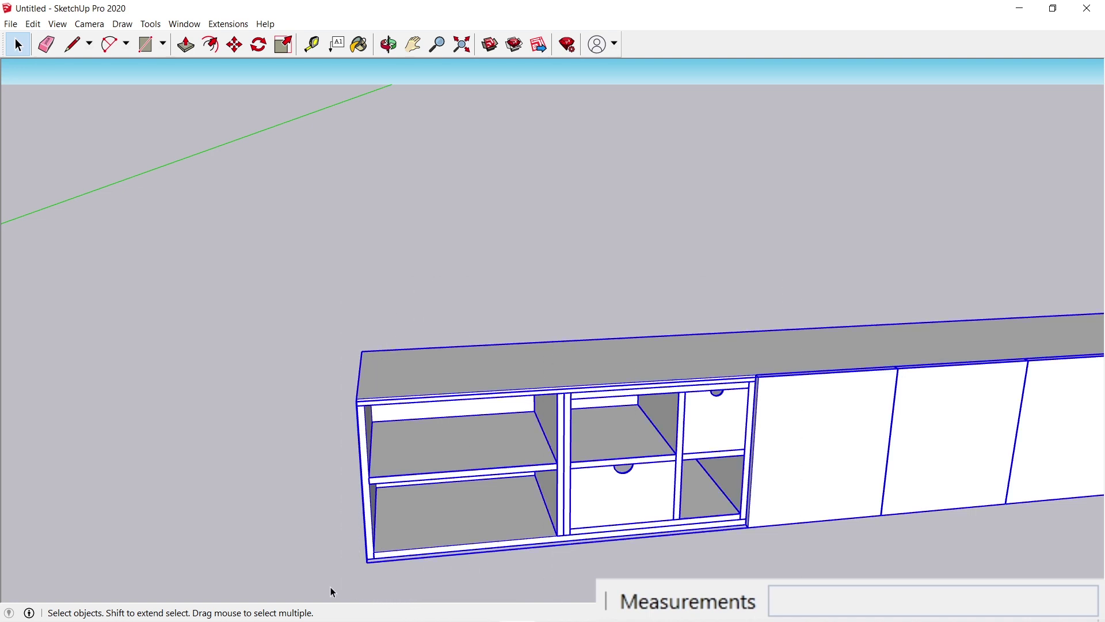
left_click(827, 436, "shift")
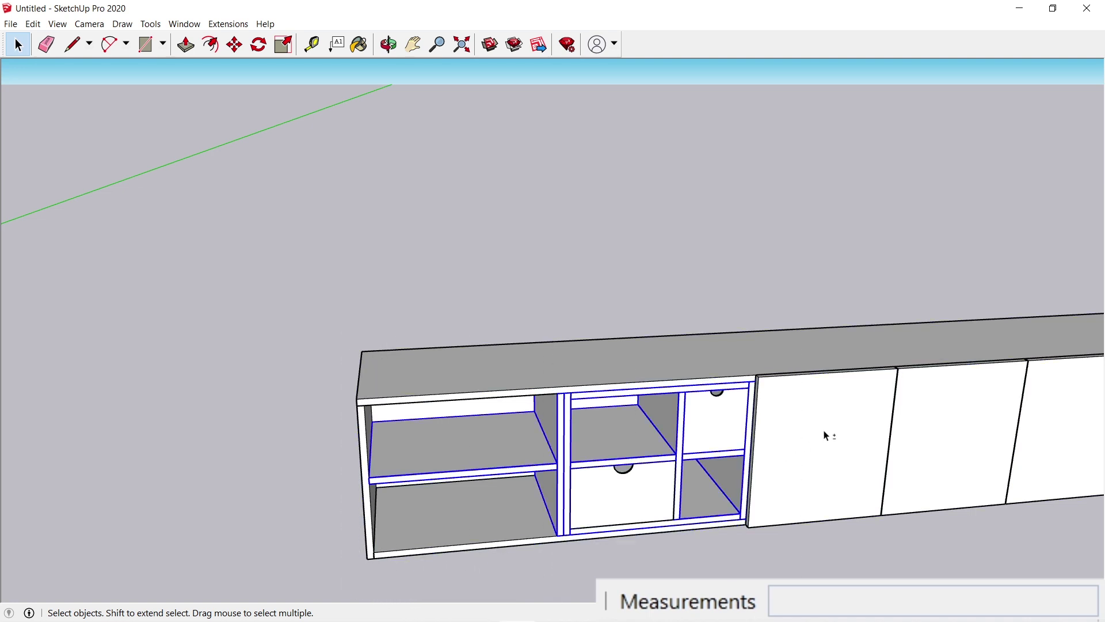
right_click(607, 447)
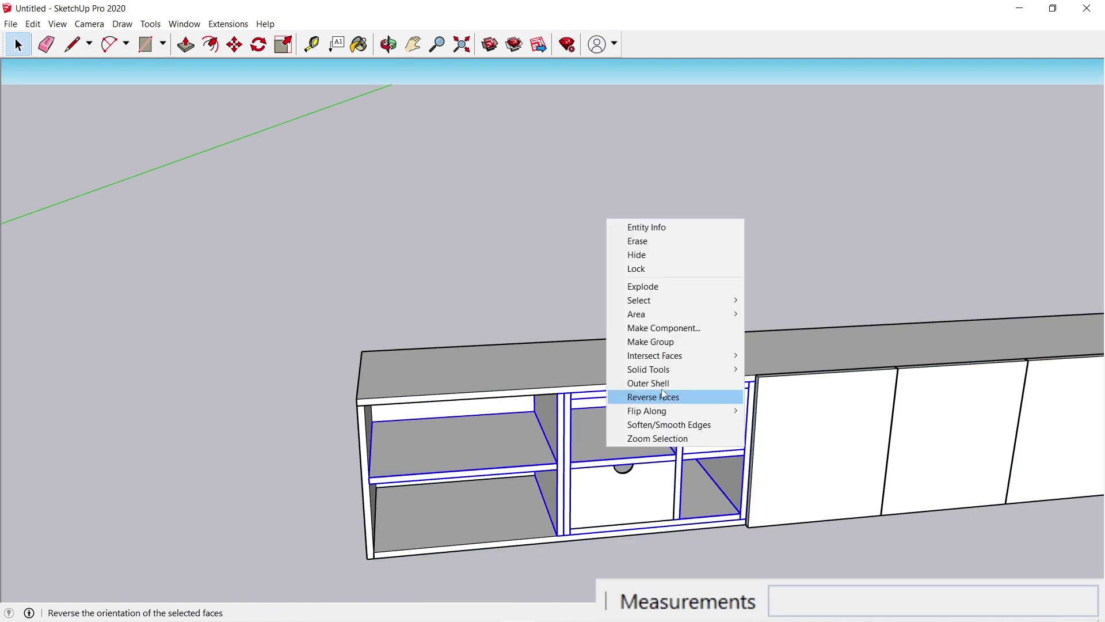
left_click(658, 345)
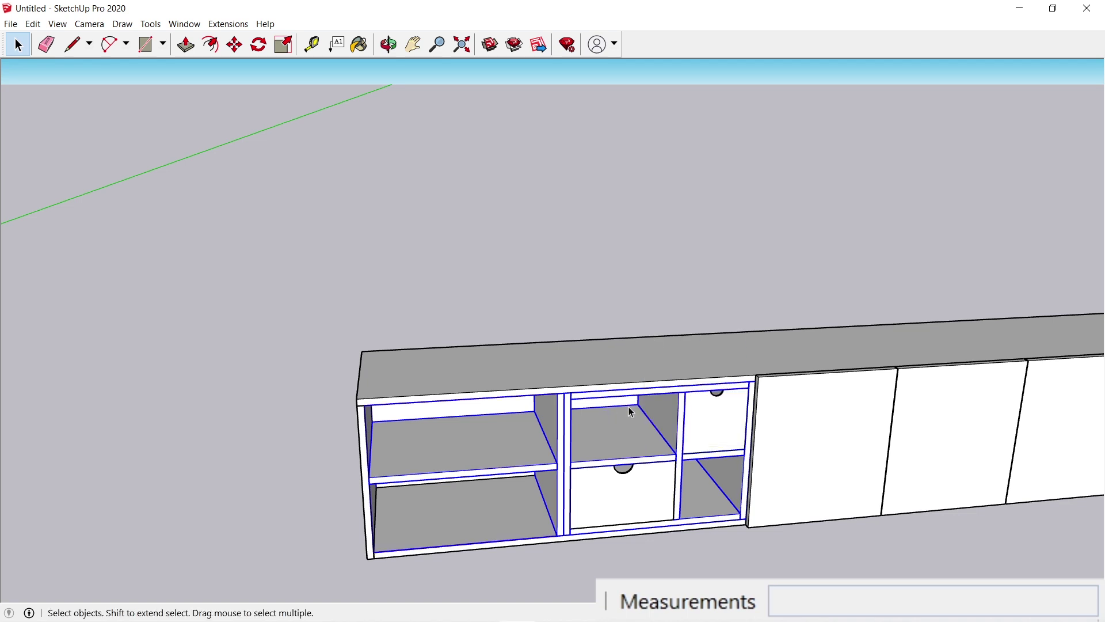
key("ctrl+t")
Step: Draw a 65 by 30 cm rectangle on the ground in front of the closed end of the long cabinet
key("o")
left_click_drag(620, 309, 524, 260)
left_click_drag(635, 352, 572, 528)
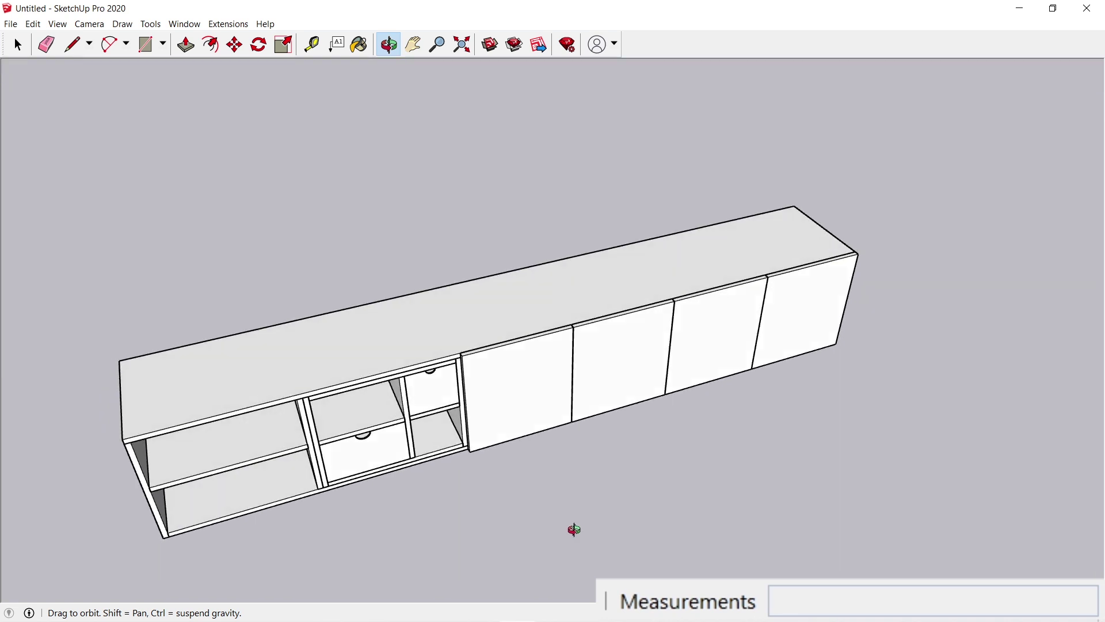
left_click_drag(793, 378, 765, 442)
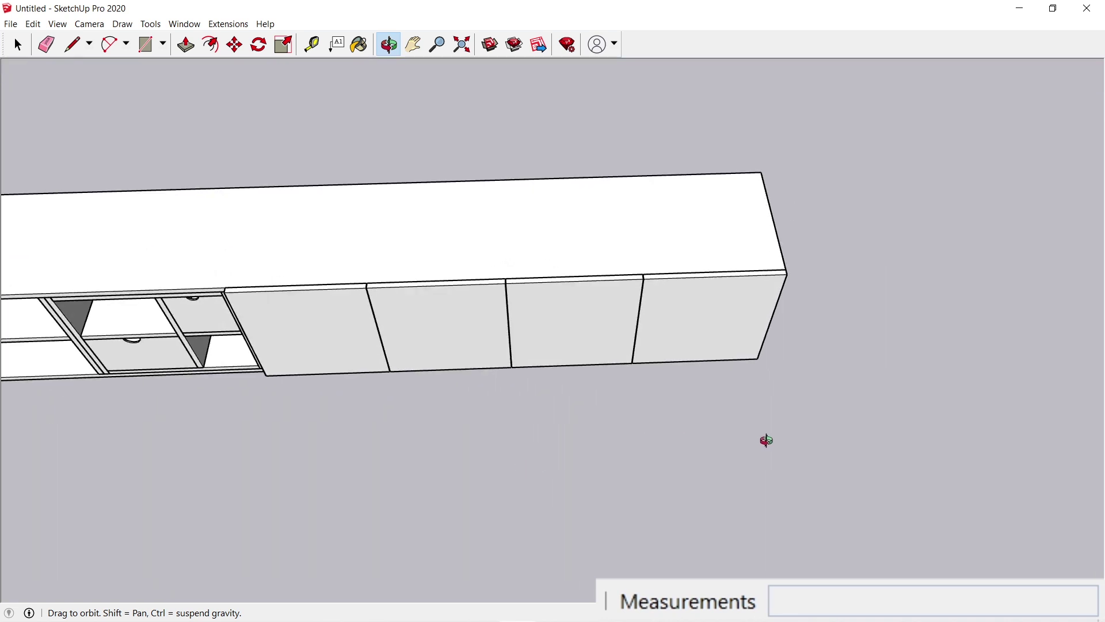
key("r")
left_click(761, 420)
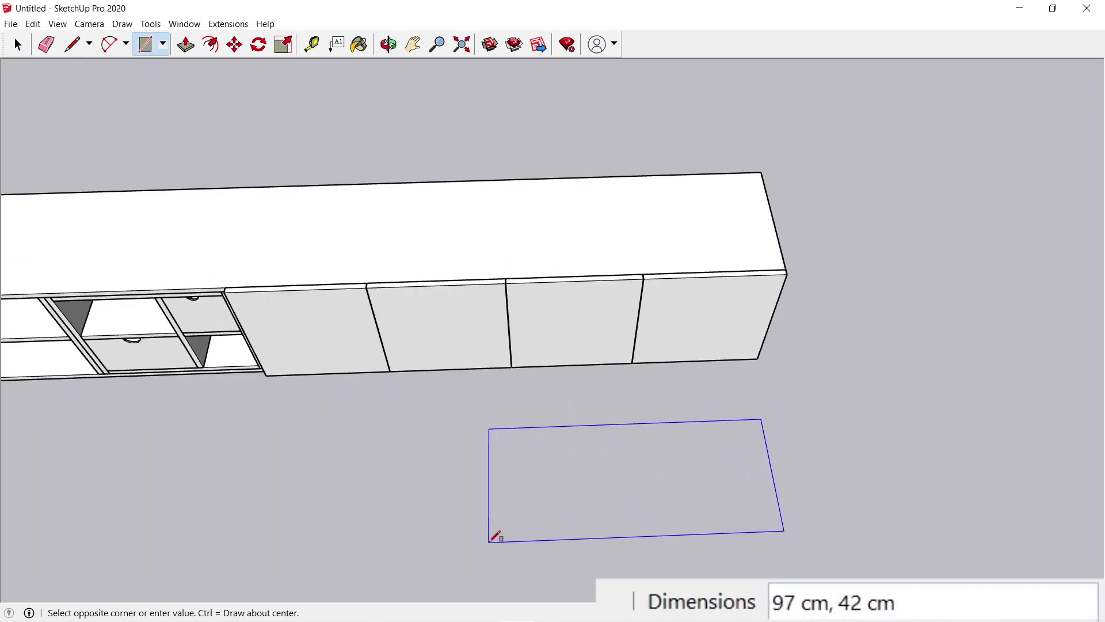
type("65")
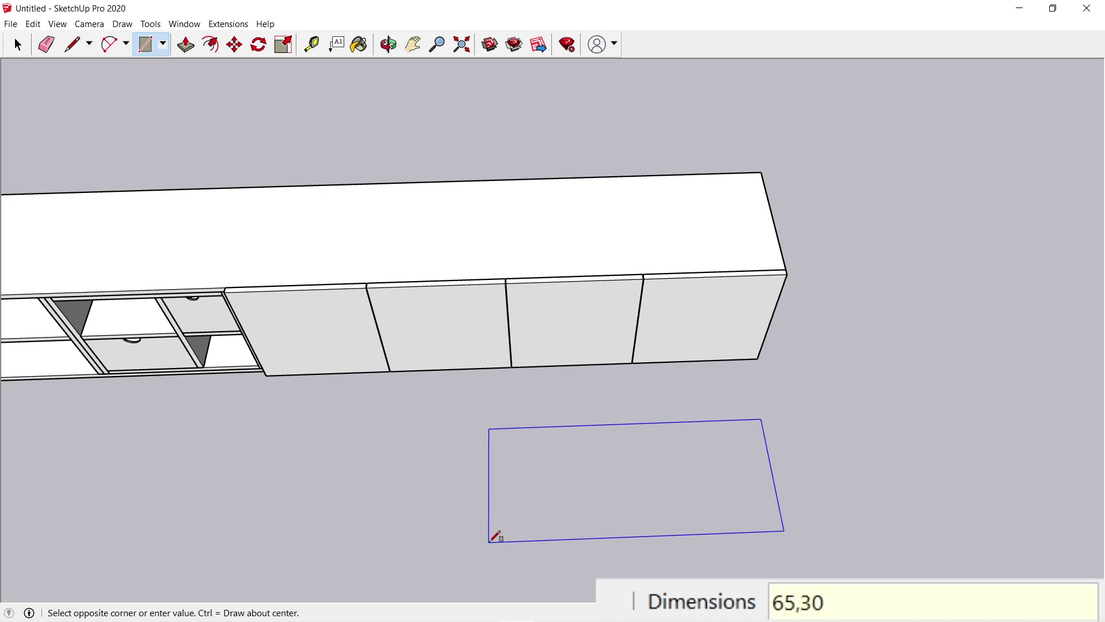
type(",30")
key("Return")
scroll(666, 491, "up", 2)
key("space")
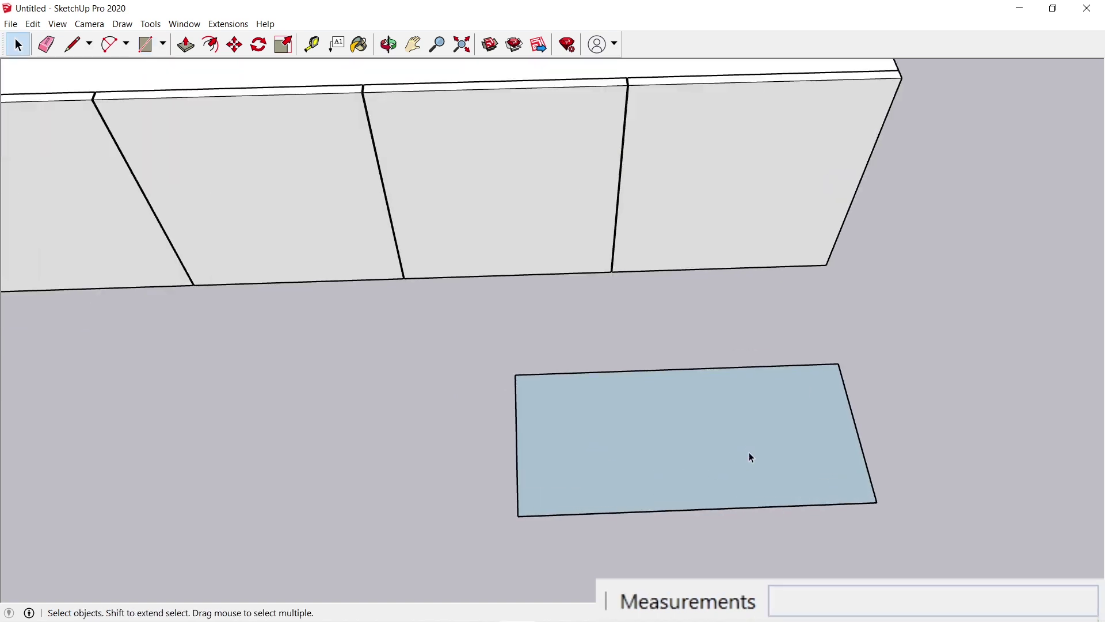
Step: Group the new rectangle, open the group, and offset its outline 2 cm inward
double_click(752, 456)
right_click(750, 453)
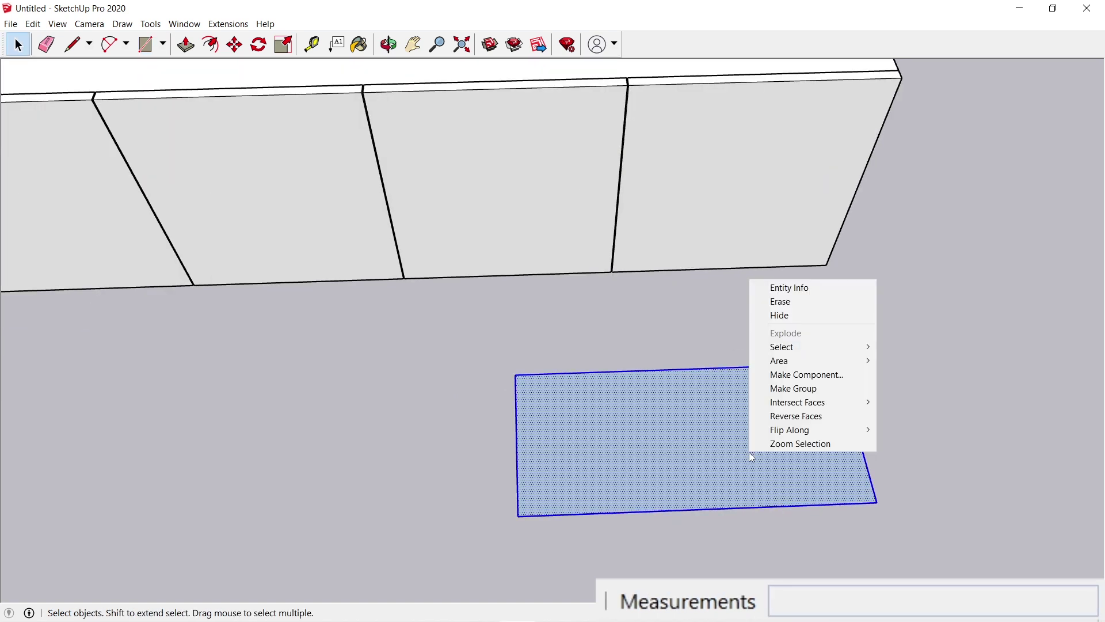
left_click(797, 389)
scroll(828, 428, "up", 2)
double_click(813, 425)
key("f")
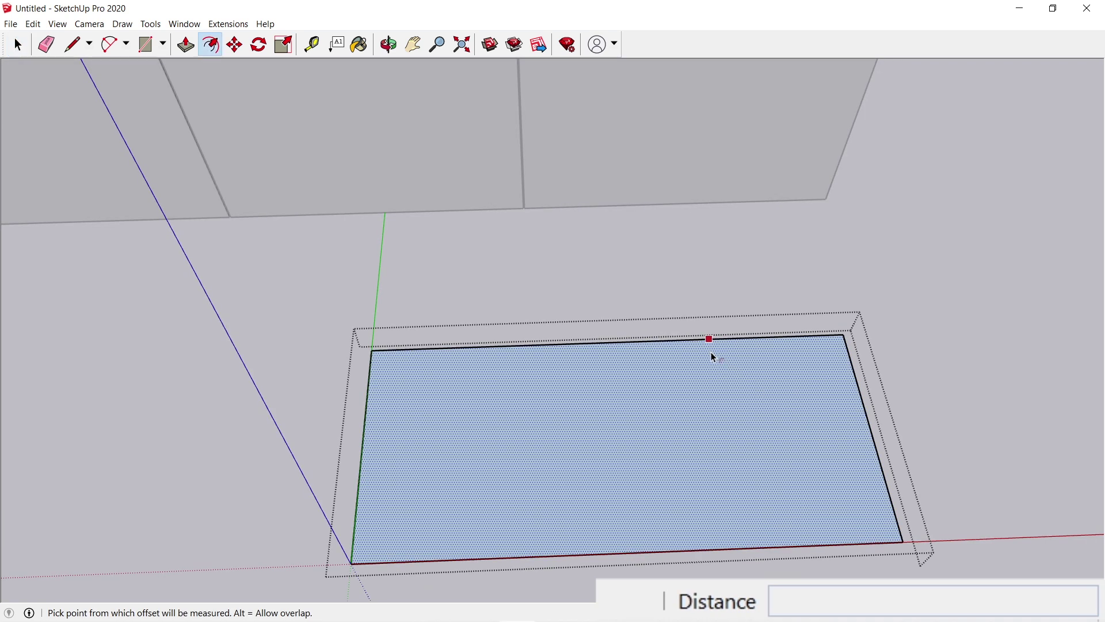
left_click(713, 358)
type("2")
key("Return")
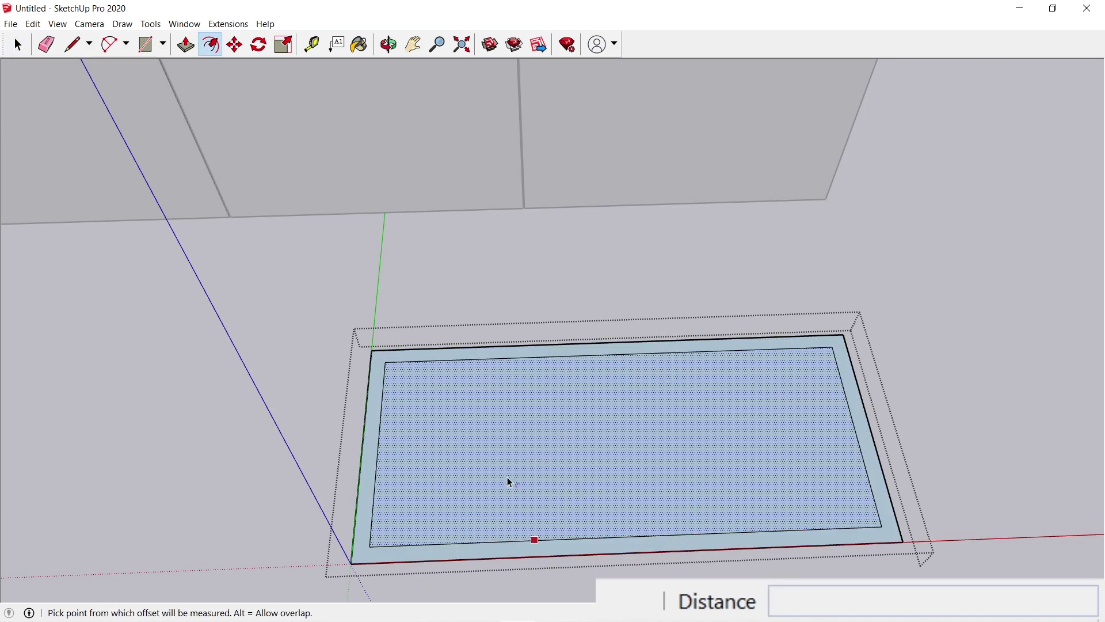
Step: Extend the inner outline's two side edges to the front edge and erase the inner front line, leaving a U-shaped border
key("l")
left_click(370, 545)
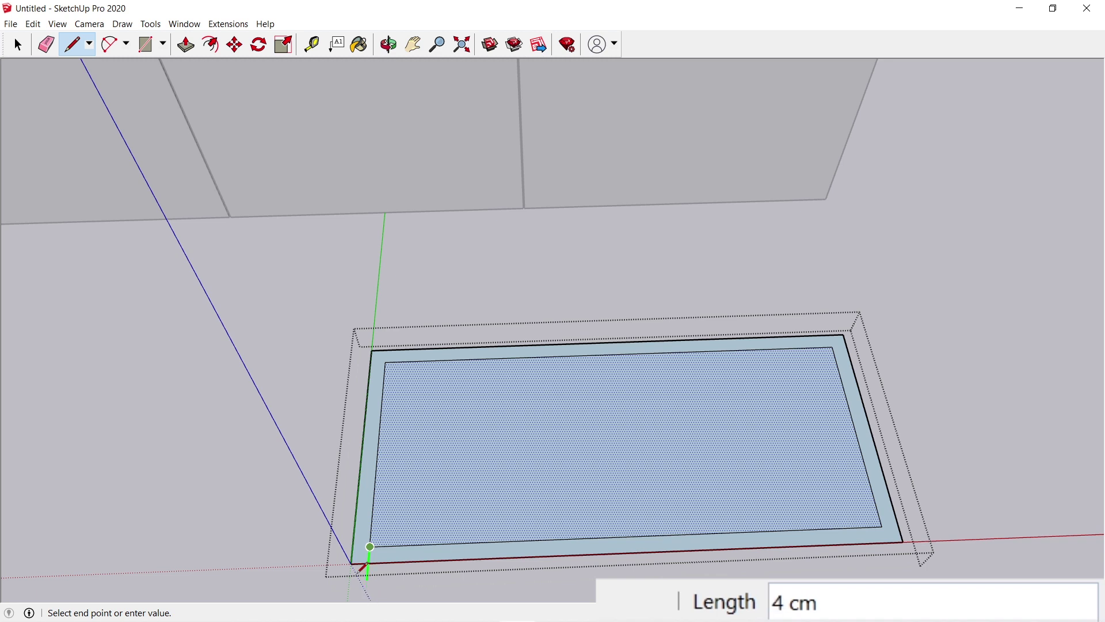
left_click(367, 562)
left_click(879, 526)
left_click(890, 542)
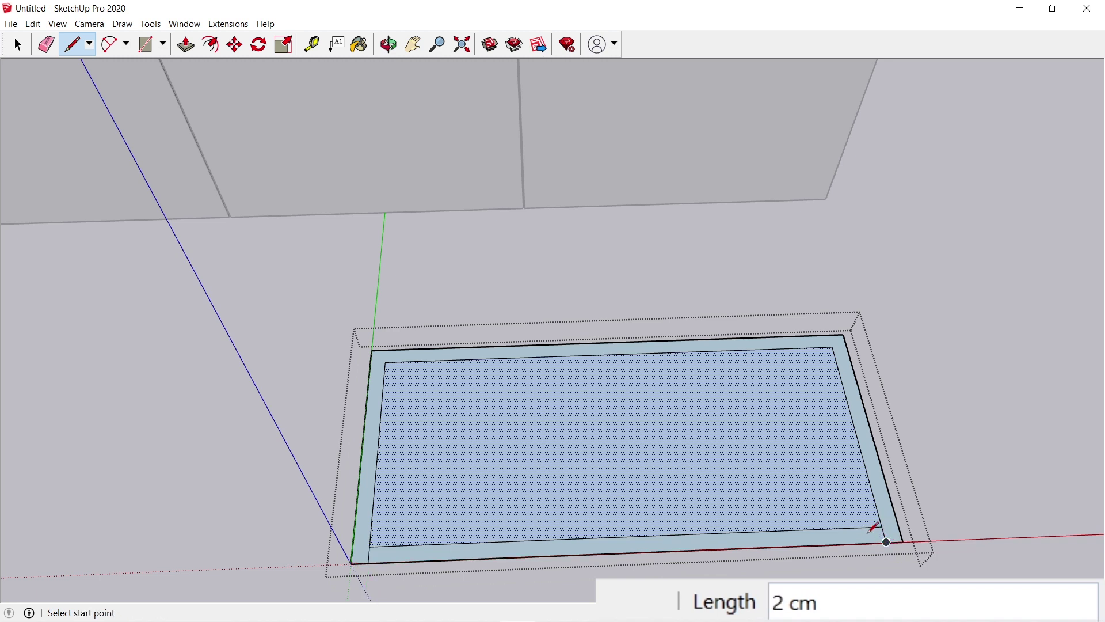
key("e")
left_click(868, 527)
Step: Push/Pull the U-shaped border up 150 cm to form the tall cabinet's sides and back
key("p")
left_click(879, 509)
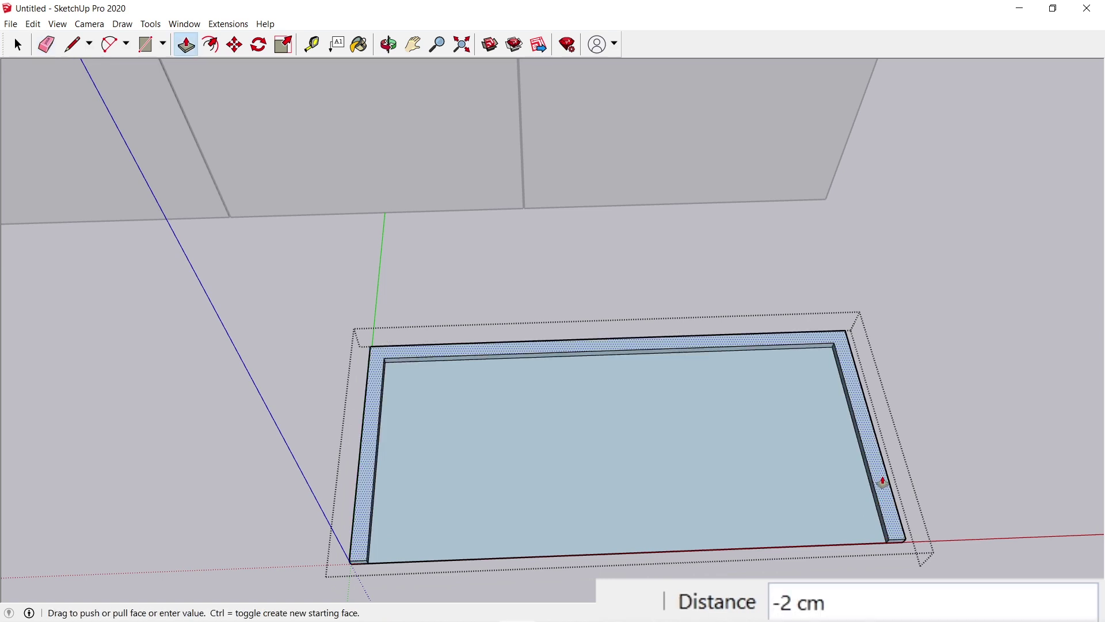
type("150")
key("Return")
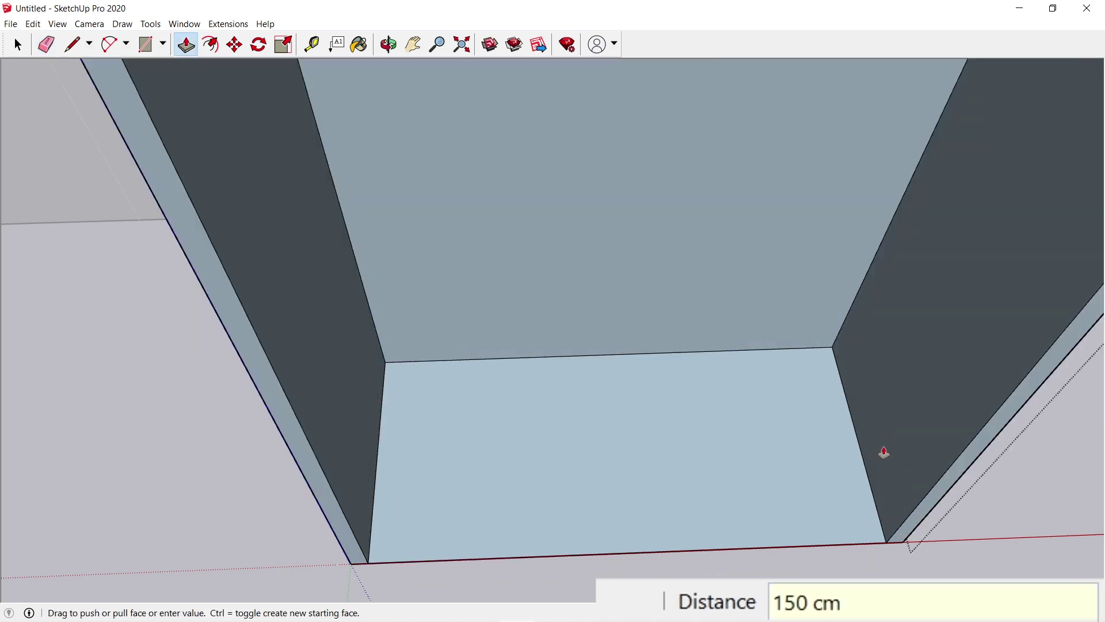
Step: Draw a 28 by 2 cm rectangle along the upper edge of one side board's inner face
key("o")
left_click_drag(883, 448, 727, 454)
left_click_drag(634, 249, 445, 264)
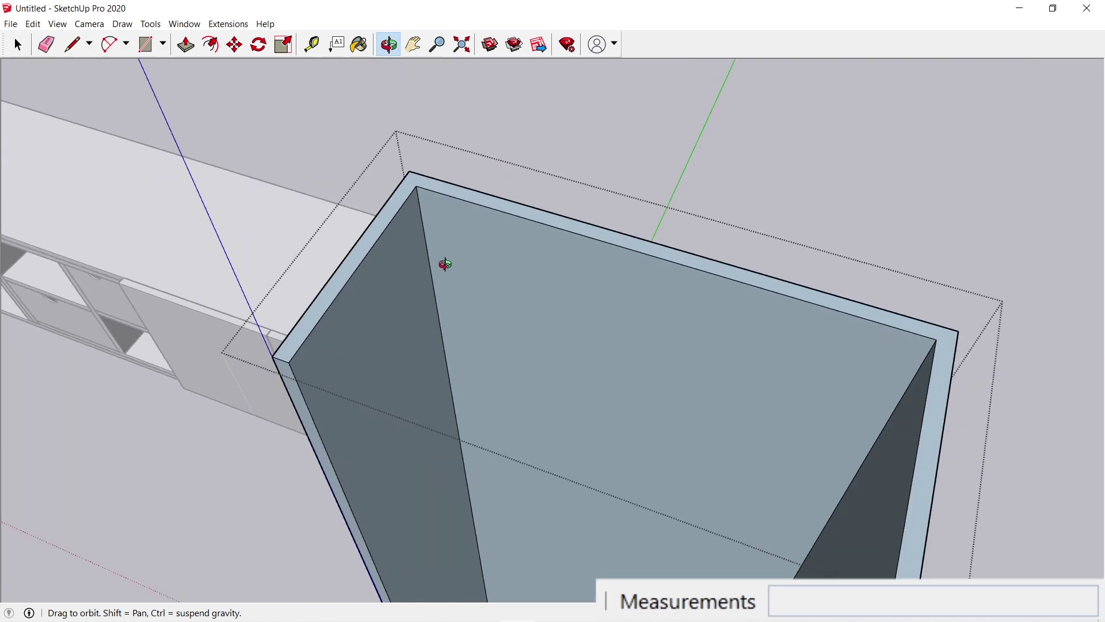
key("r")
left_click(417, 186)
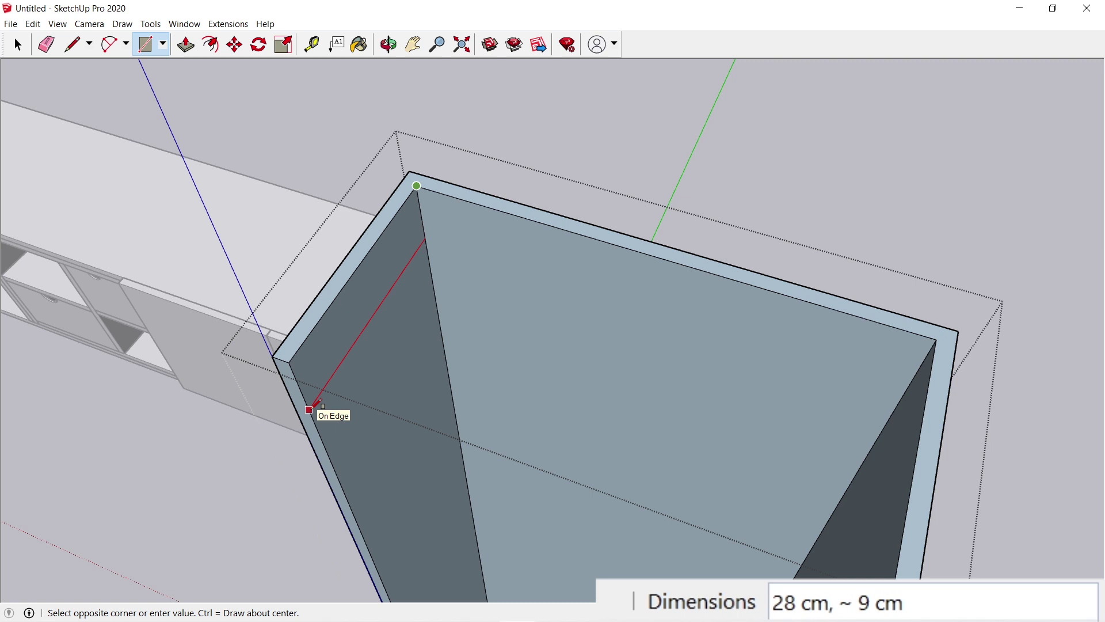
type("28,2")
key("Return")
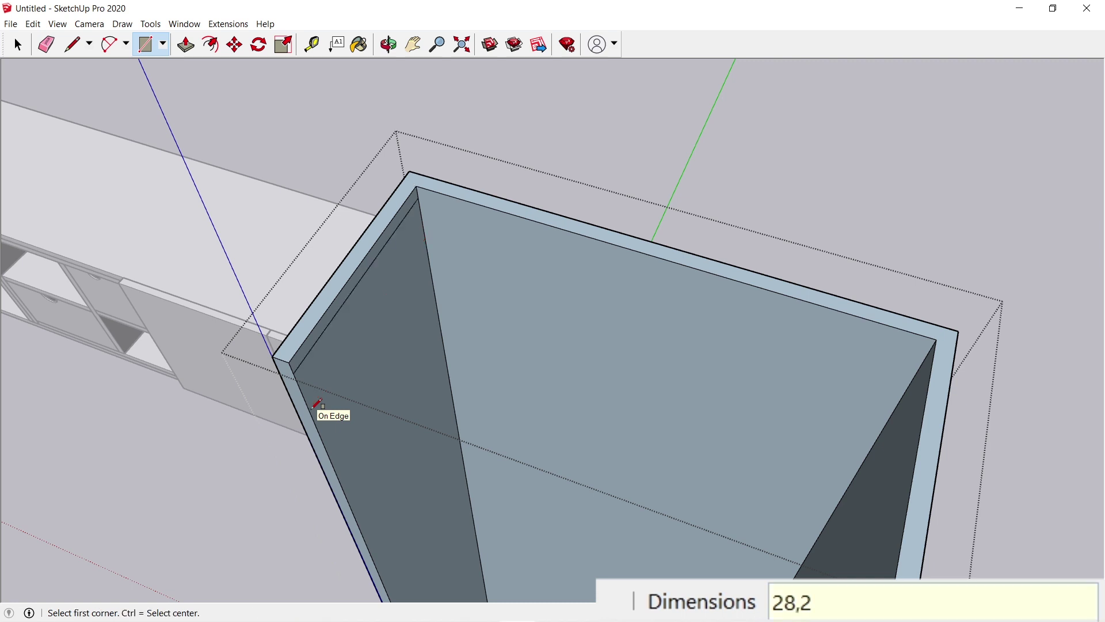
Step: Push/Pull the rectangle across to the opposite side board as the tall cabinet's top, erase the leftover edges, and leave the group
key("p")
left_click(308, 348)
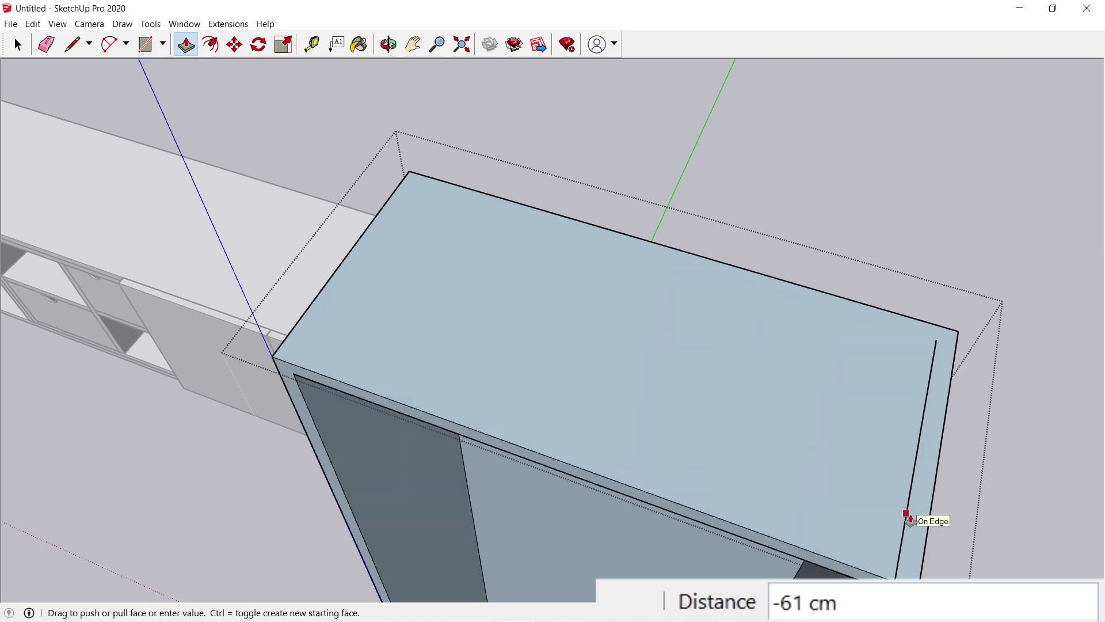
left_click(908, 518)
key("o")
mouse_move(814, 518)
left_mouse_down()
mouse_move(883, 377)
mouse_move(949, 175)
left_mouse_up()
key("e")
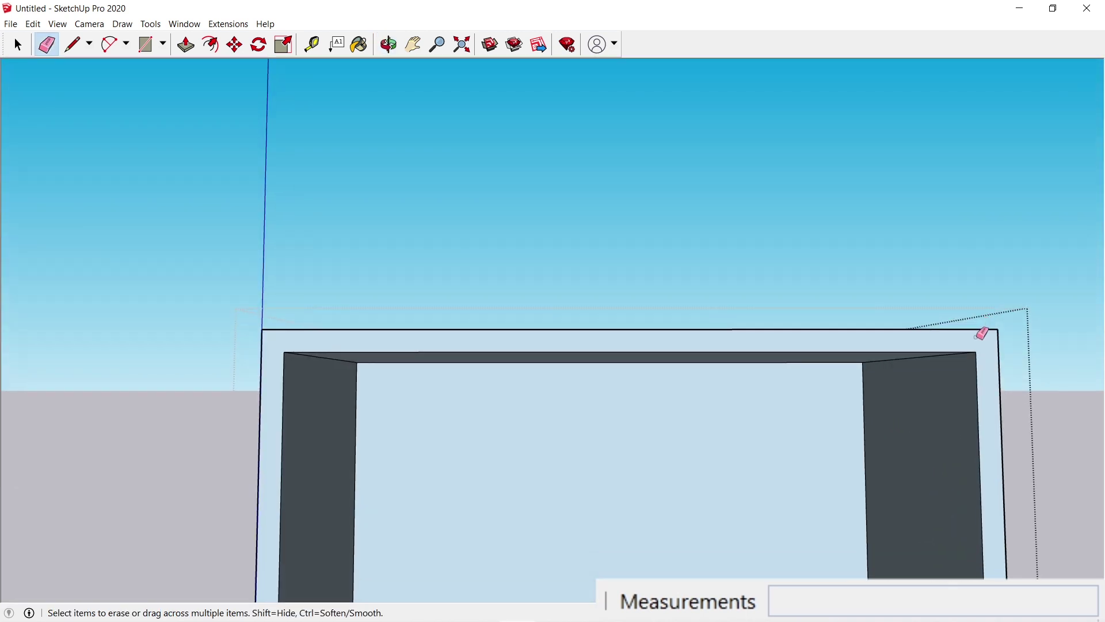
key("o")
scroll(804, 276, "down", 3)
left_click_drag(787, 409, 739, 362)
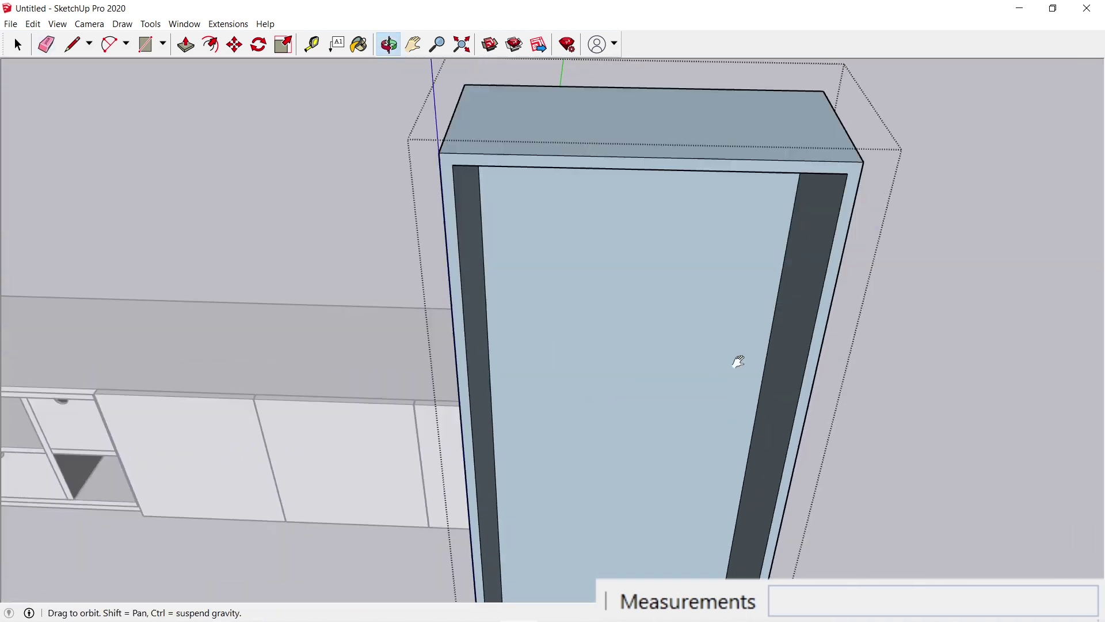
scroll(739, 361, "down", 3)
key("space")
middle_click_drag(738, 362, 733, 355)
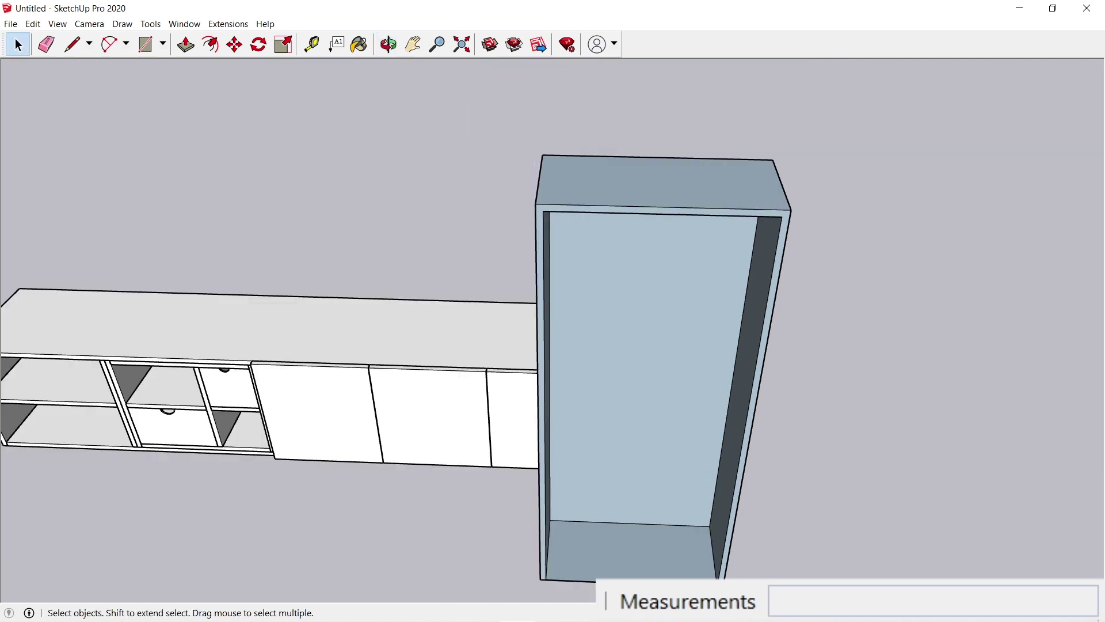
Step: Raise the tall cabinet's floor face 2 cm and erase the leftover seam lines at the lower front corners
scroll(611, 500, "up", 6)
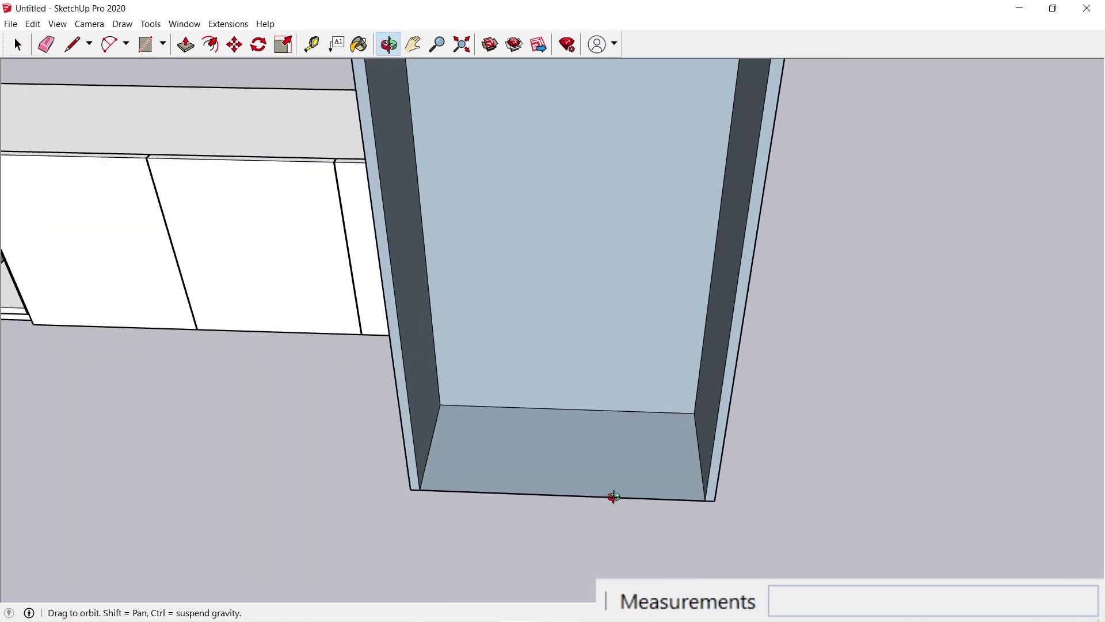
key("p")
left_click(575, 449)
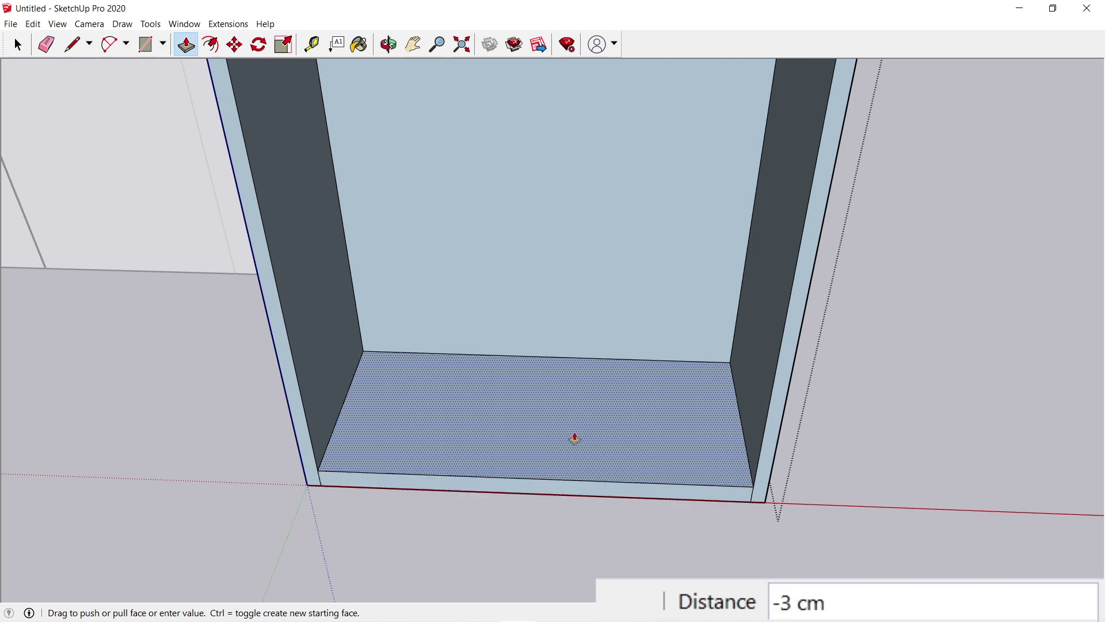
type("2")
key("Return")
key("e")
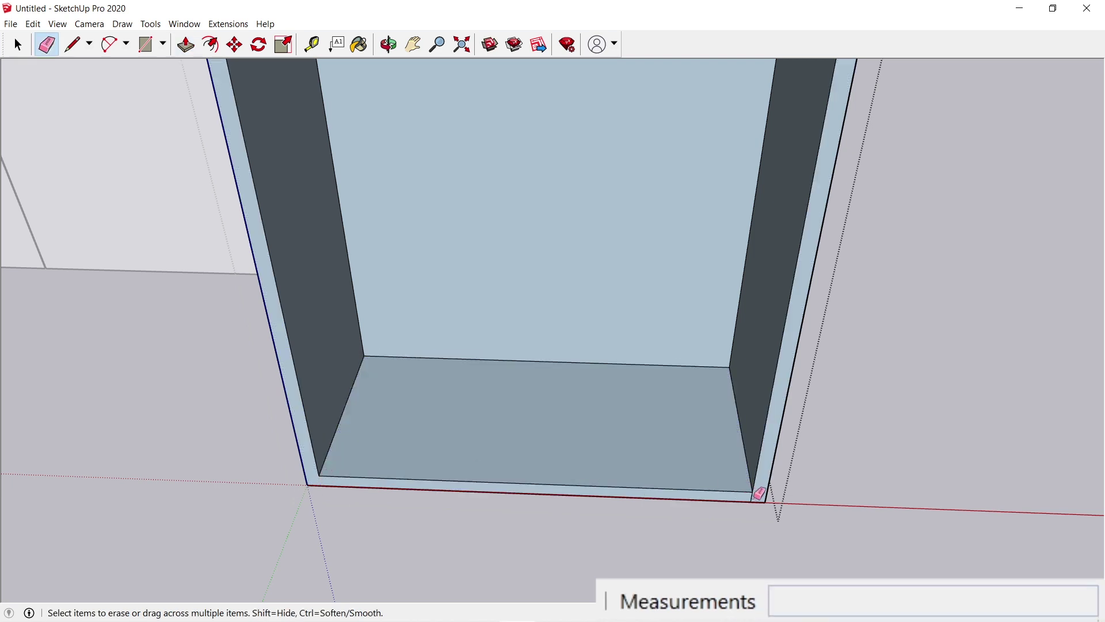
Step: Close the open underside of the tall cabinet with a rectangle from corner to opposite corner, and leave the group
key("o")
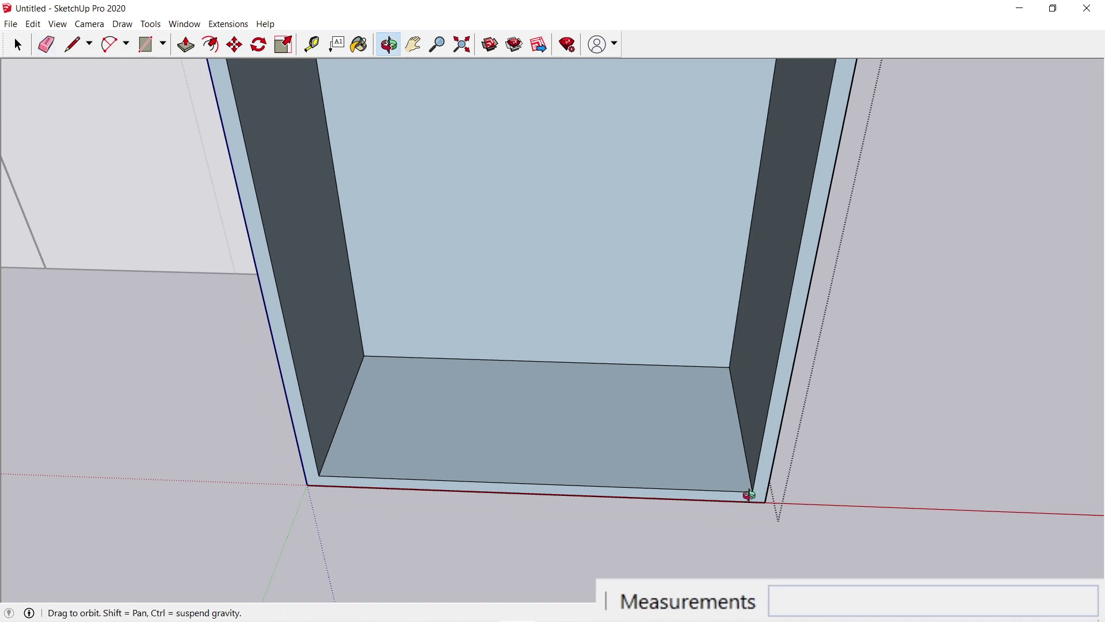
left_click_drag(748, 494, 553, 190)
key("r")
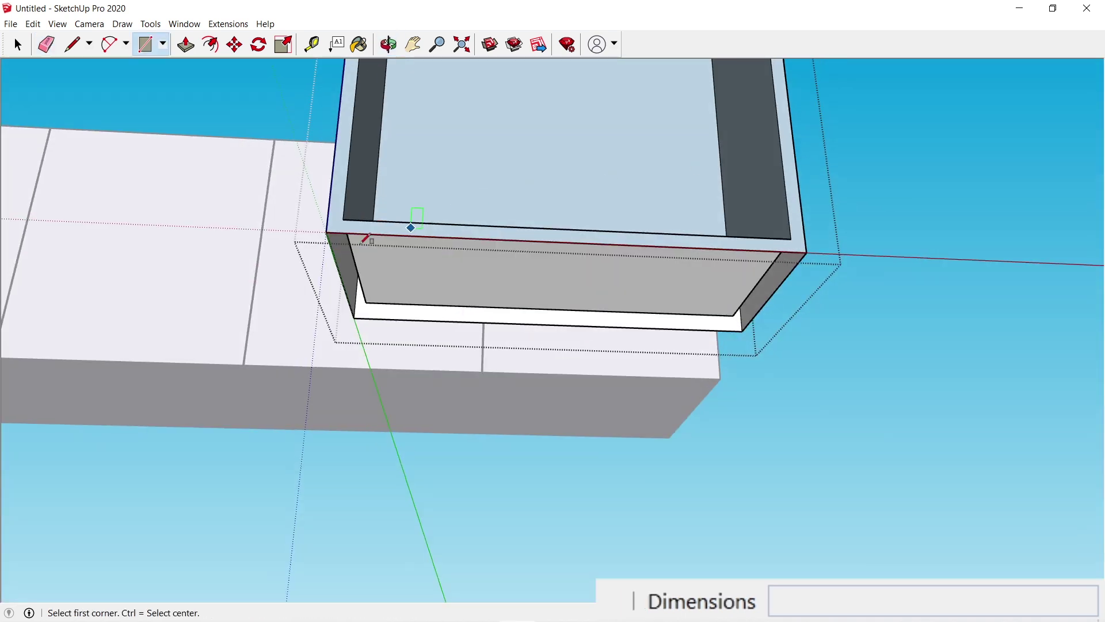
left_click(326, 232)
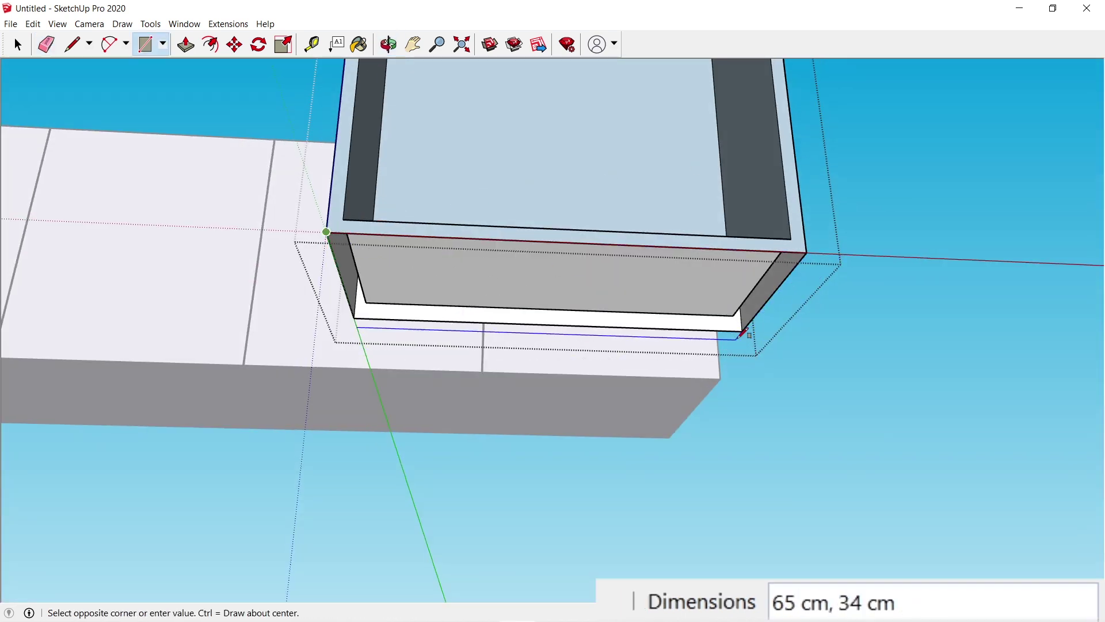
left_click(742, 333)
key("space")
key("o")
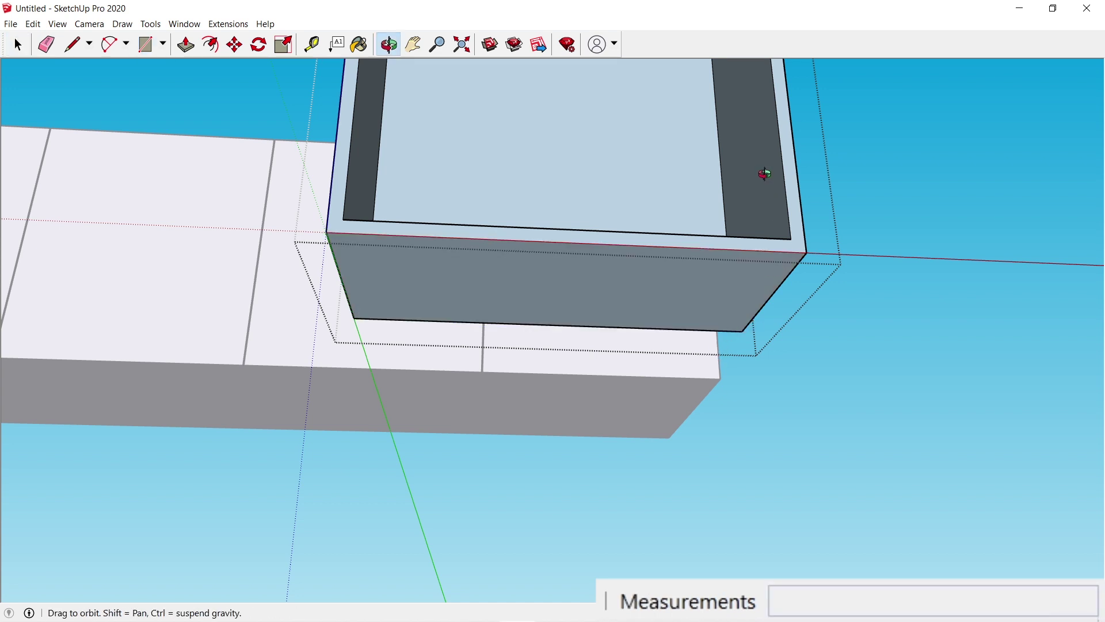
left_click_drag(765, 173, 712, 405)
key("space")
Step: Place a guide line along the inner floor edge of the side board farthest from the long cabinet
key("o")
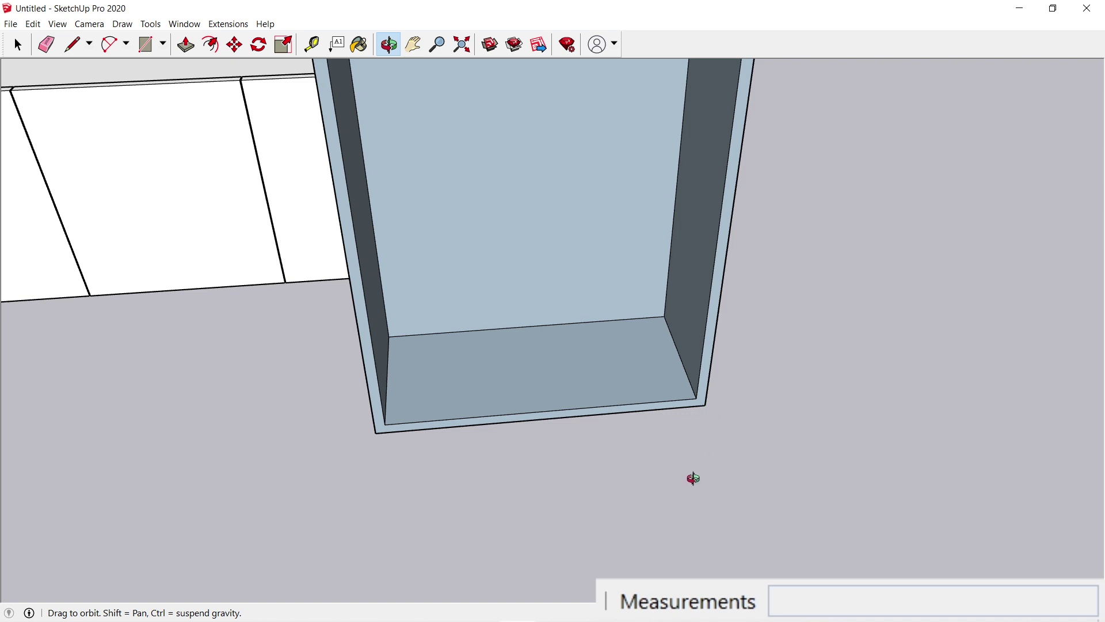
key("space")
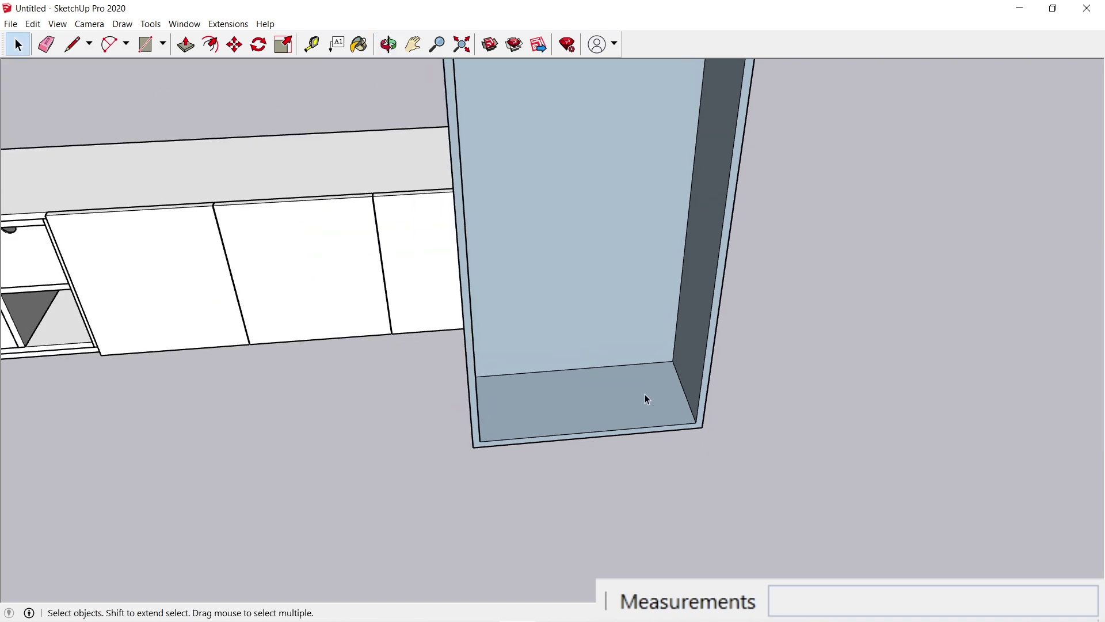
scroll(645, 394, "up", 3)
key("t")
left_click(707, 380)
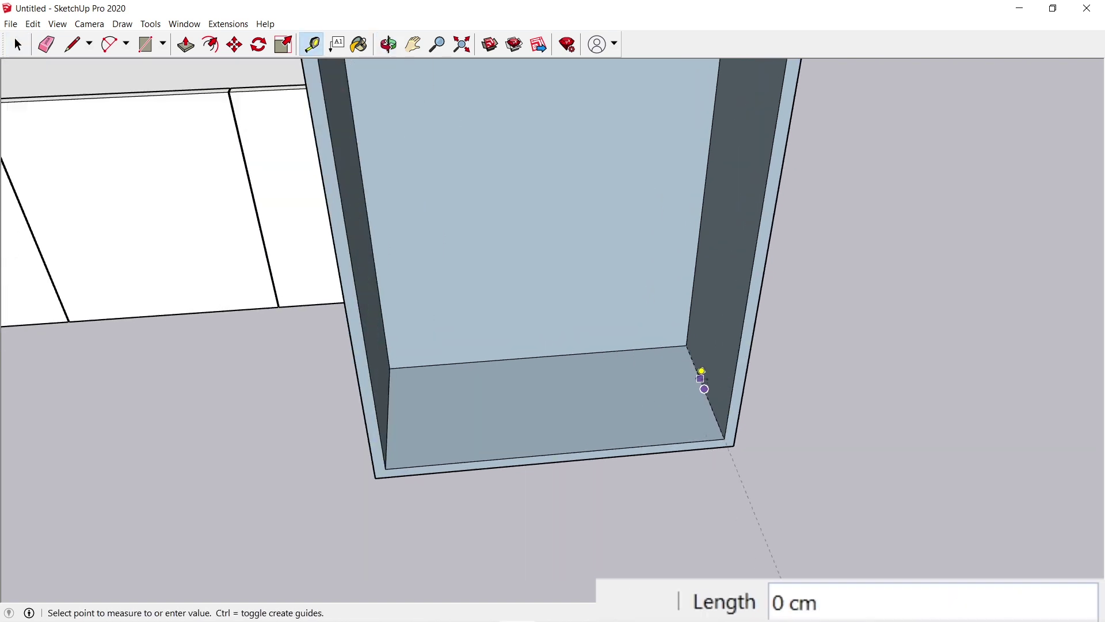
left_click(706, 380)
key("space")
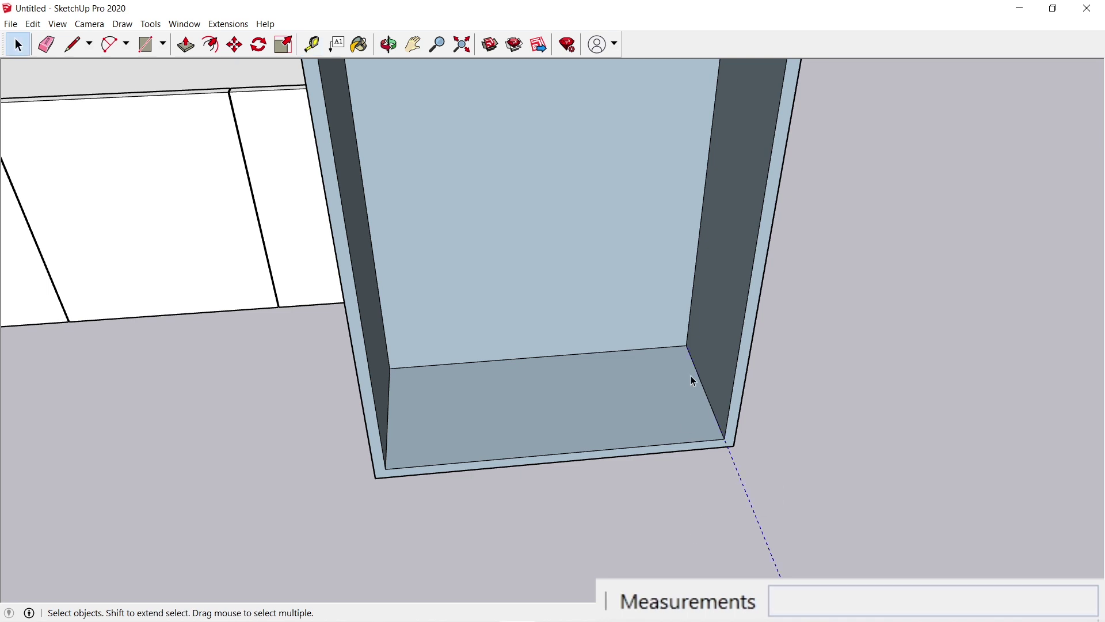
Step: Copy the guide to the opposite inner floor edge and divide the spacing by 2 to mark the floor's middle
key("m")
left_click(704, 389)
key("ctrl")
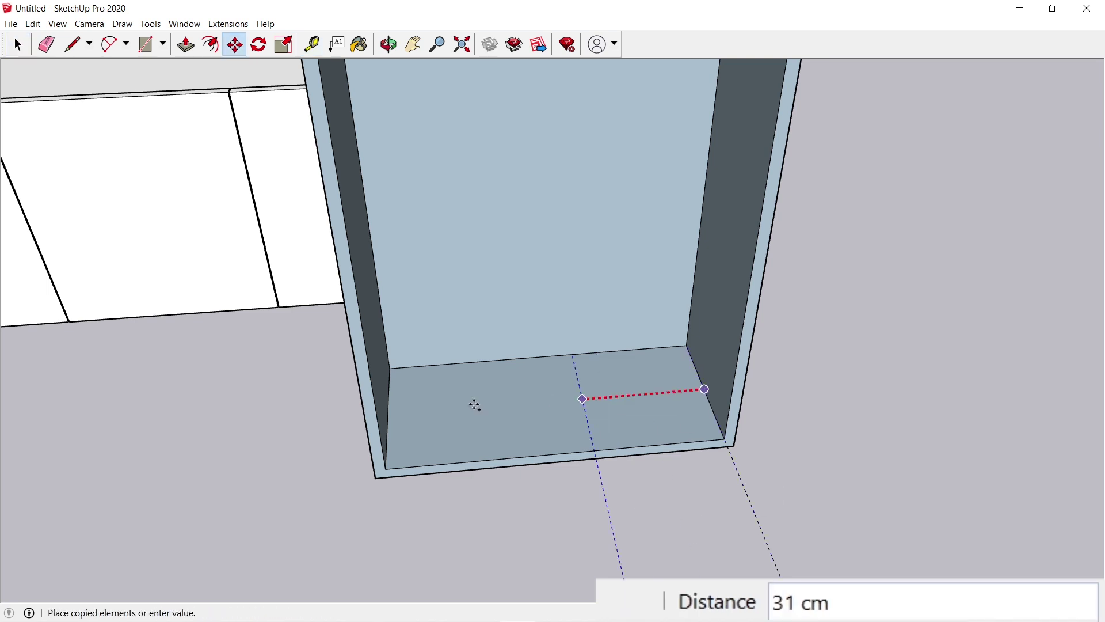
left_click(388, 398)
type("/")
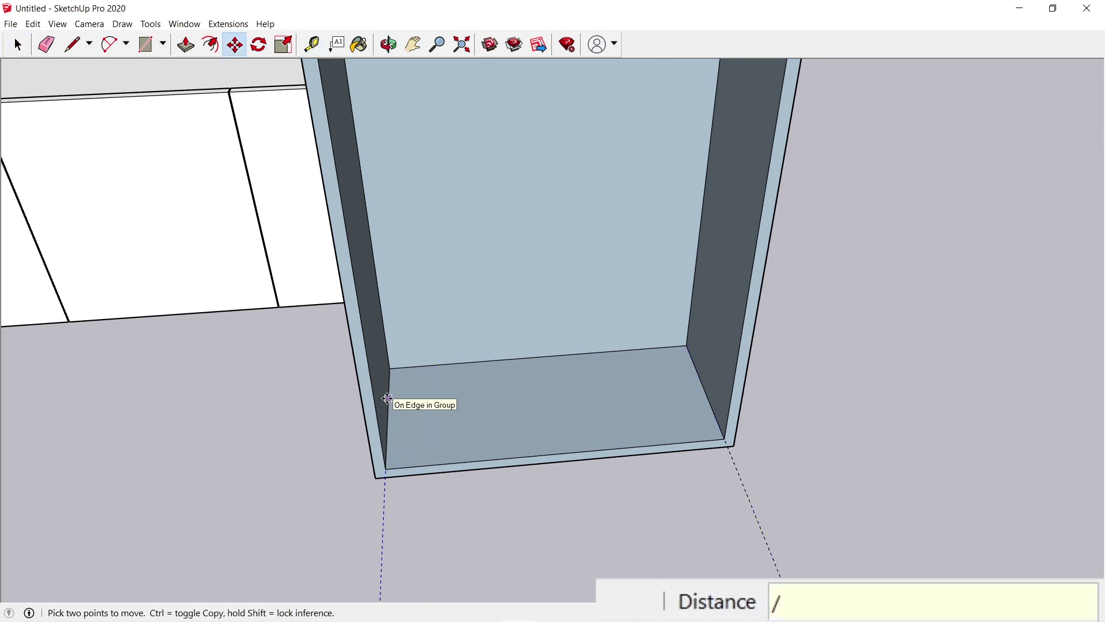
type("2")
key("Return")
scroll(547, 415, "up", 4)
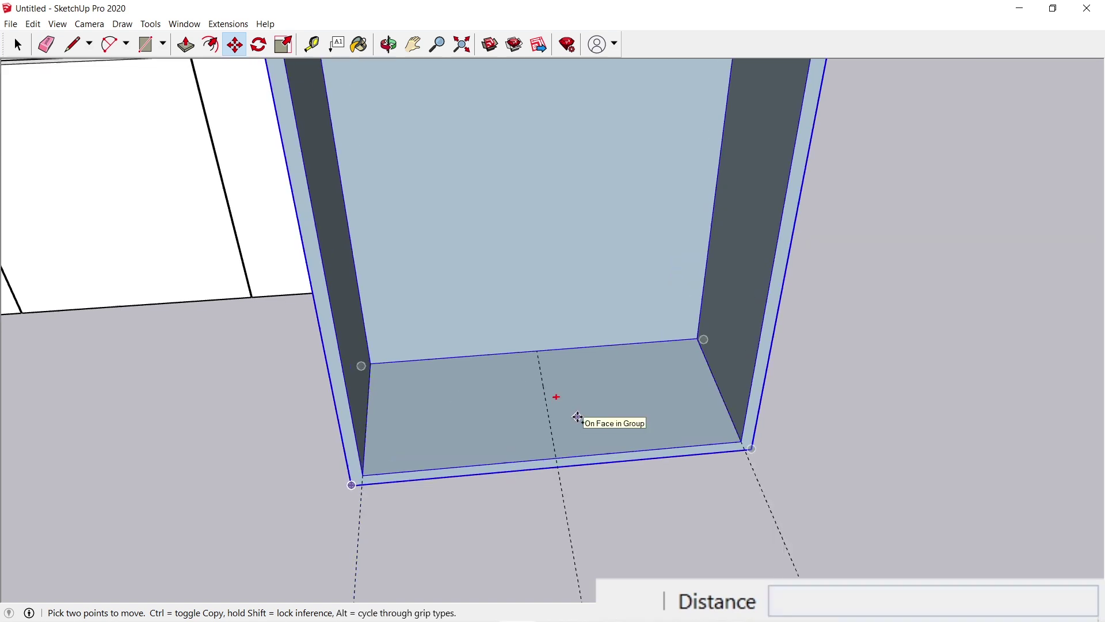
left_click(526, 411)
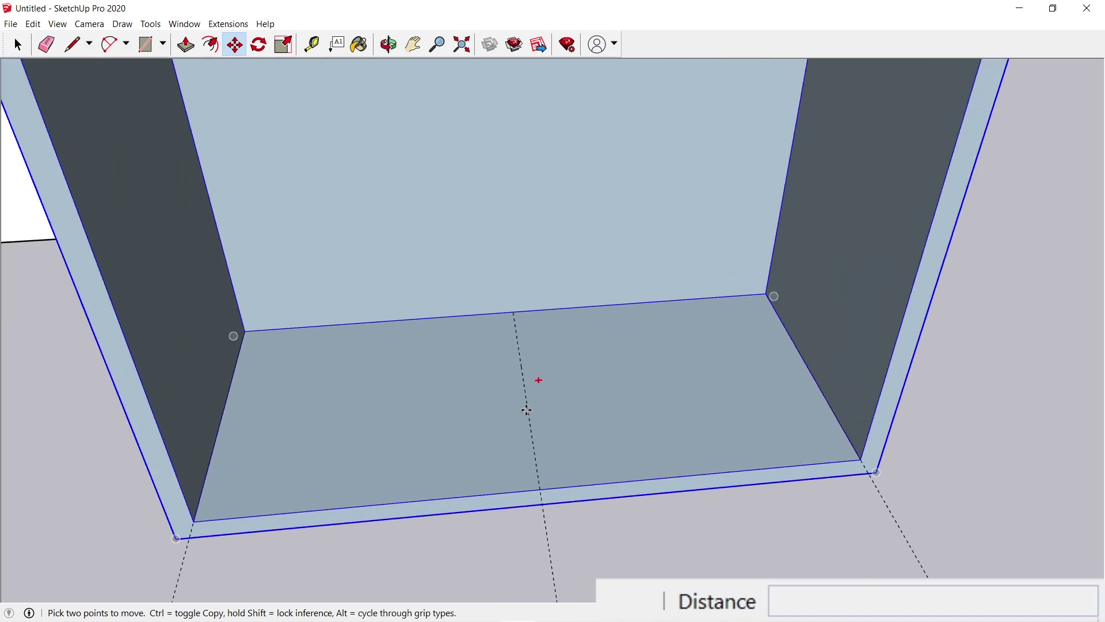
key("space")
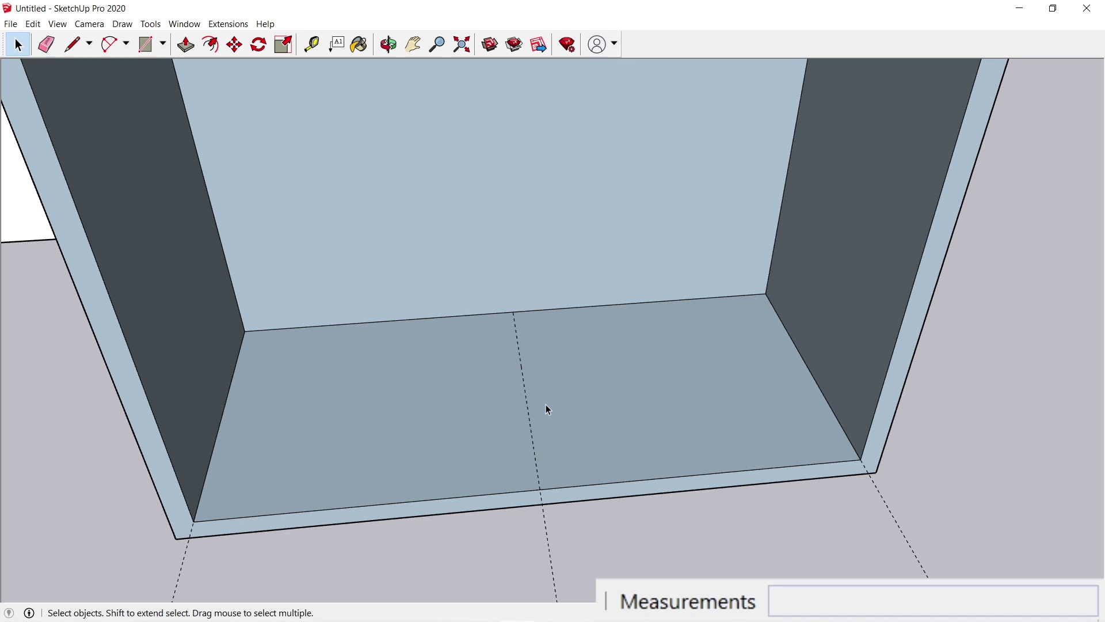
Step: Add a guide 1 cm to each side of the middle guide on the cabinet floor
key("t")
left_click(528, 405)
type("1")
key("Return")
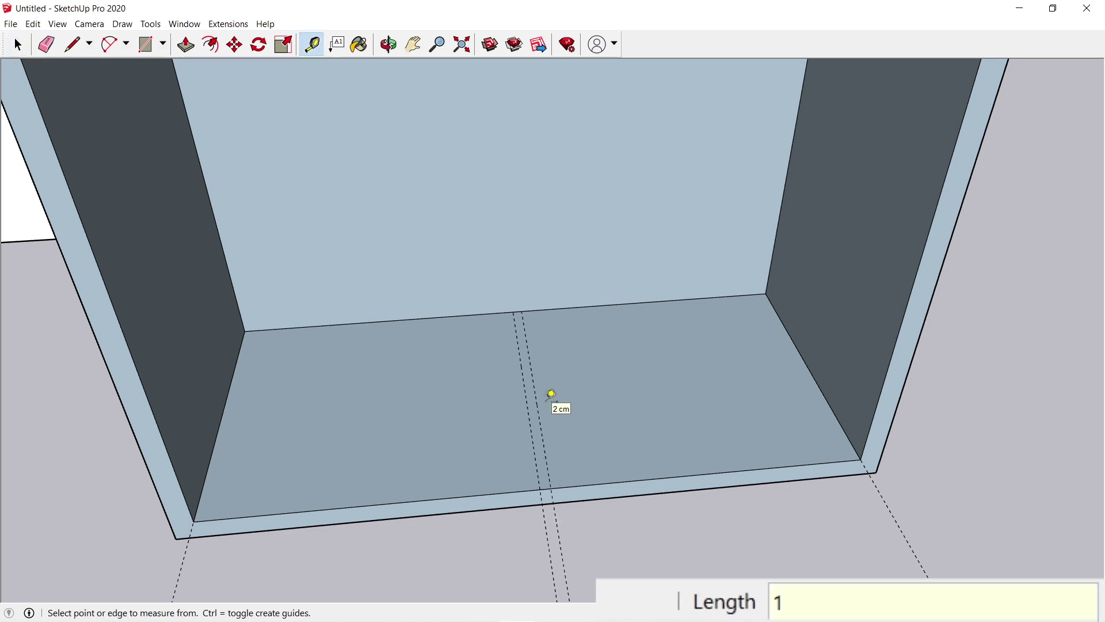
left_click(527, 397)
type("1")
key("Return")
key("r")
left_click(522, 311)
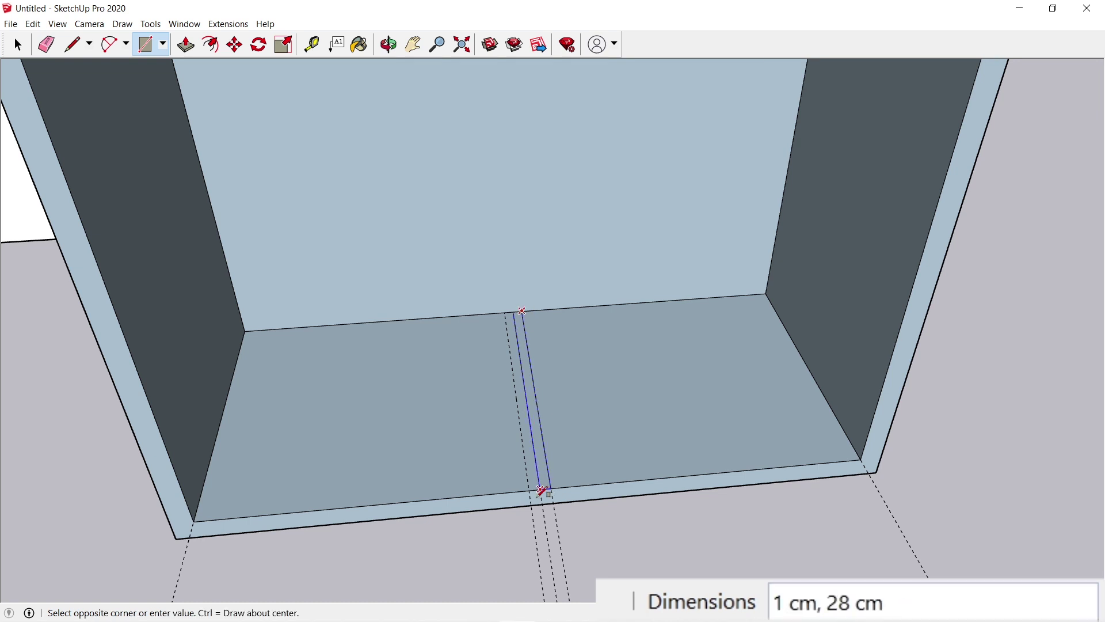
left_click(529, 489)
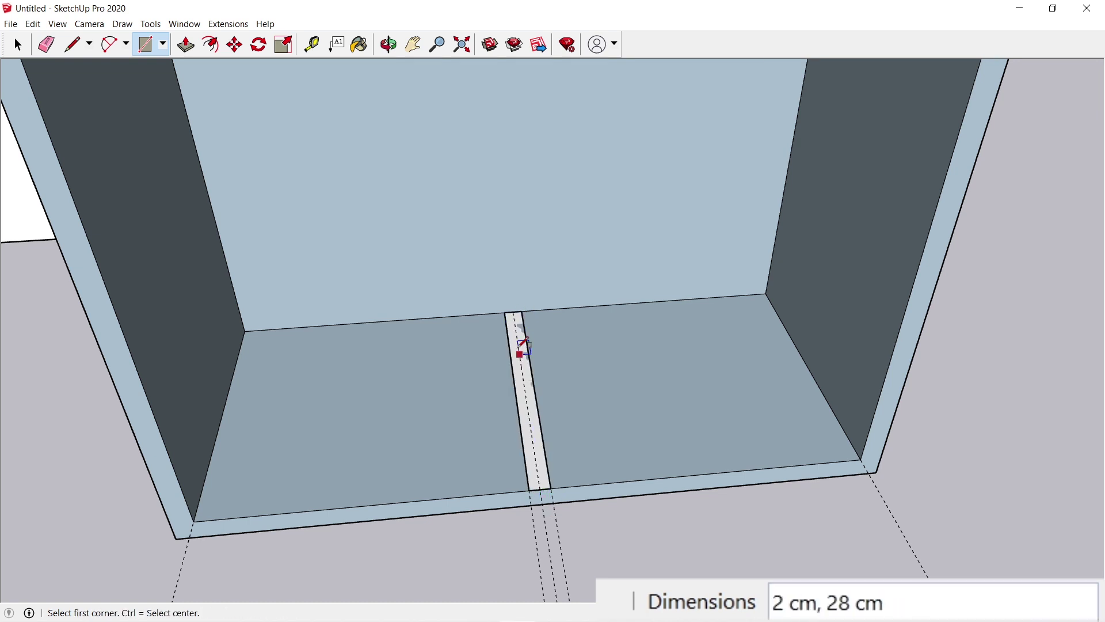
key("ctrl+z")
Step: Draw a 2 by 28 cm rectangle between the outer middle guides on the floor, and erase all the guides
left_click(522, 311)
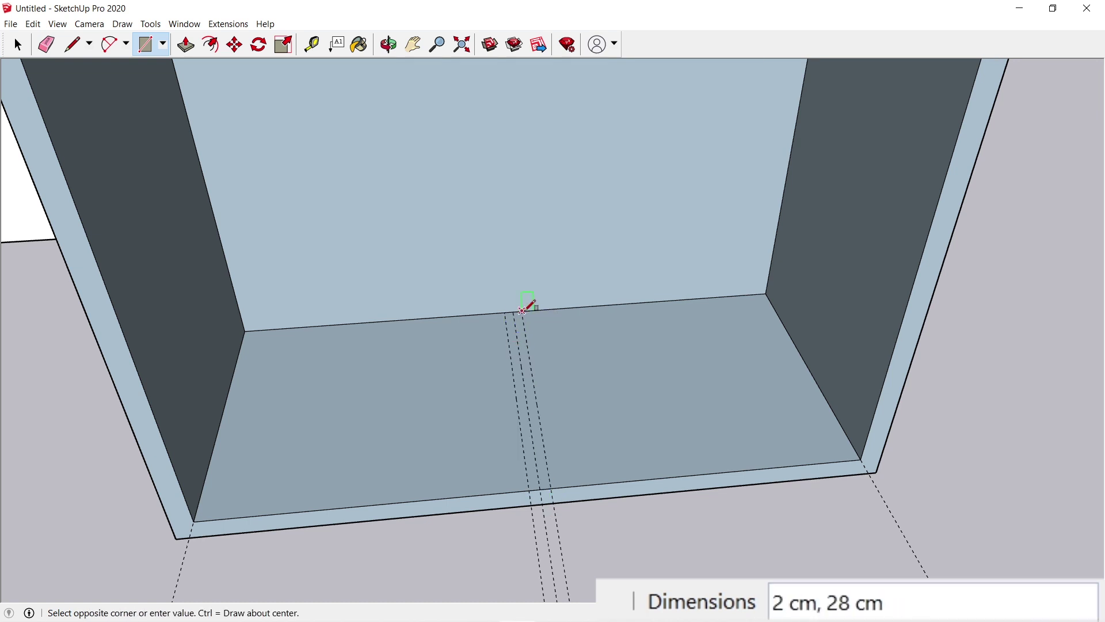
left_click(531, 487)
key("e")
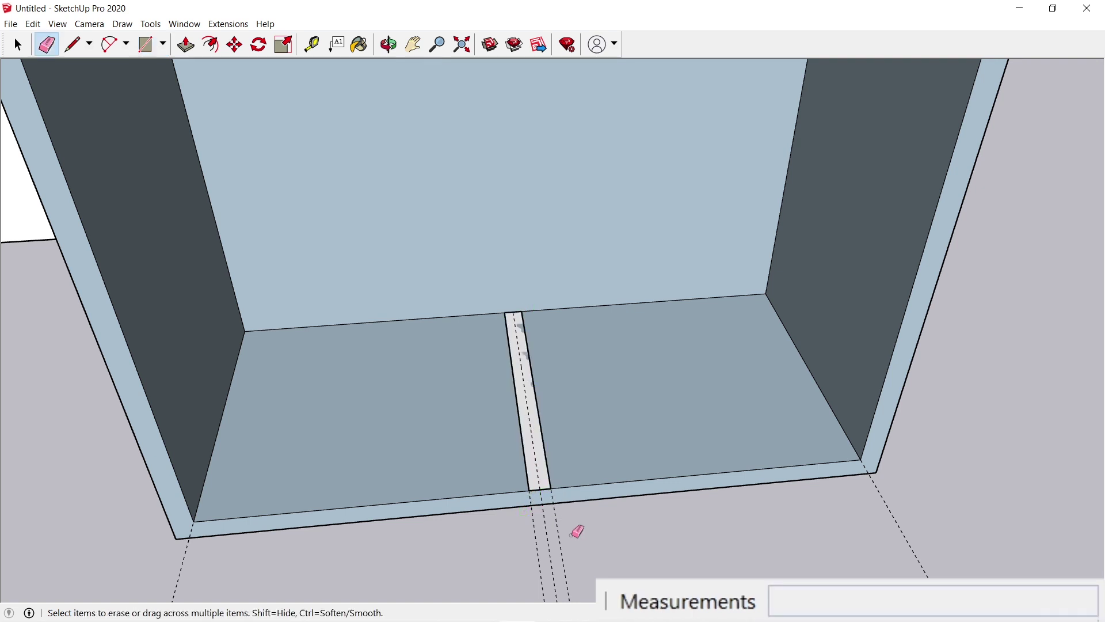
left_click_drag(525, 568, 812, 494)
left_click_drag(835, 576, 935, 533)
left_click_drag(178, 567, 153, 564)
Step: Make the narrow floor rectangle a group
key("space")
left_click(534, 438)
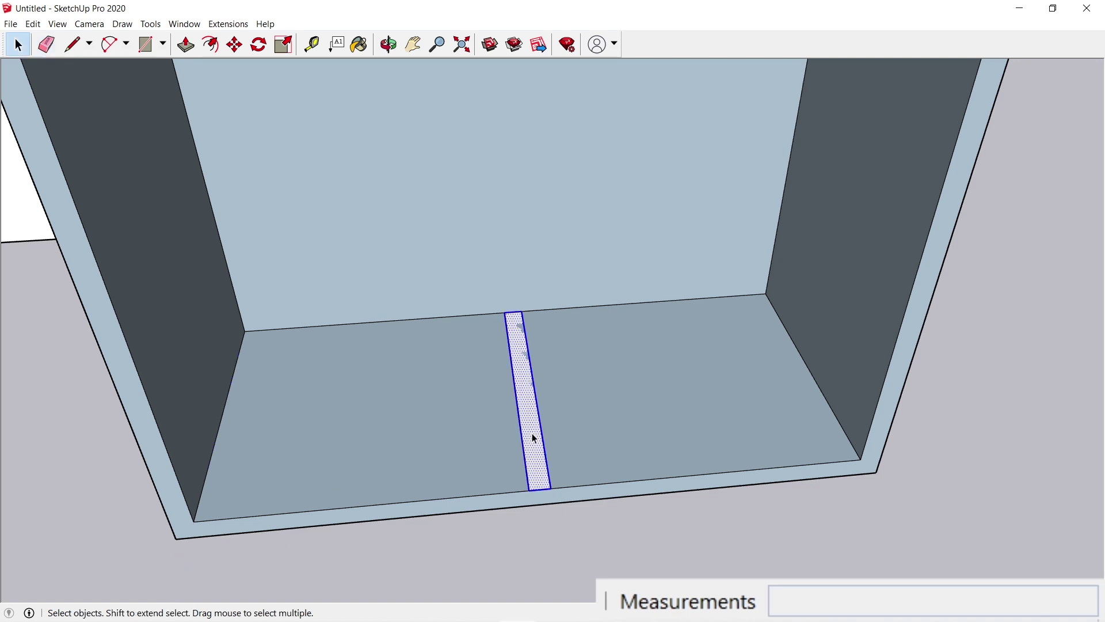
right_click(534, 439)
left_click(582, 543)
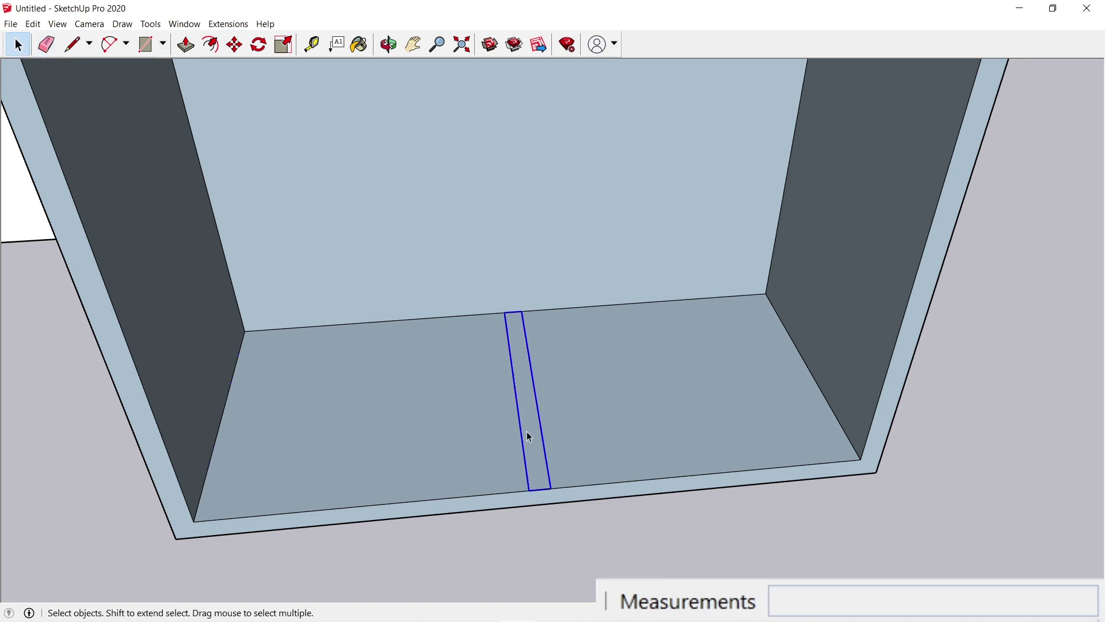
Step: Push/Pull the grouped rectangle up to the underside of the cabinet's top as a vertical divider, and leave the group
key("p")
scroll(527, 442, "down", 6)
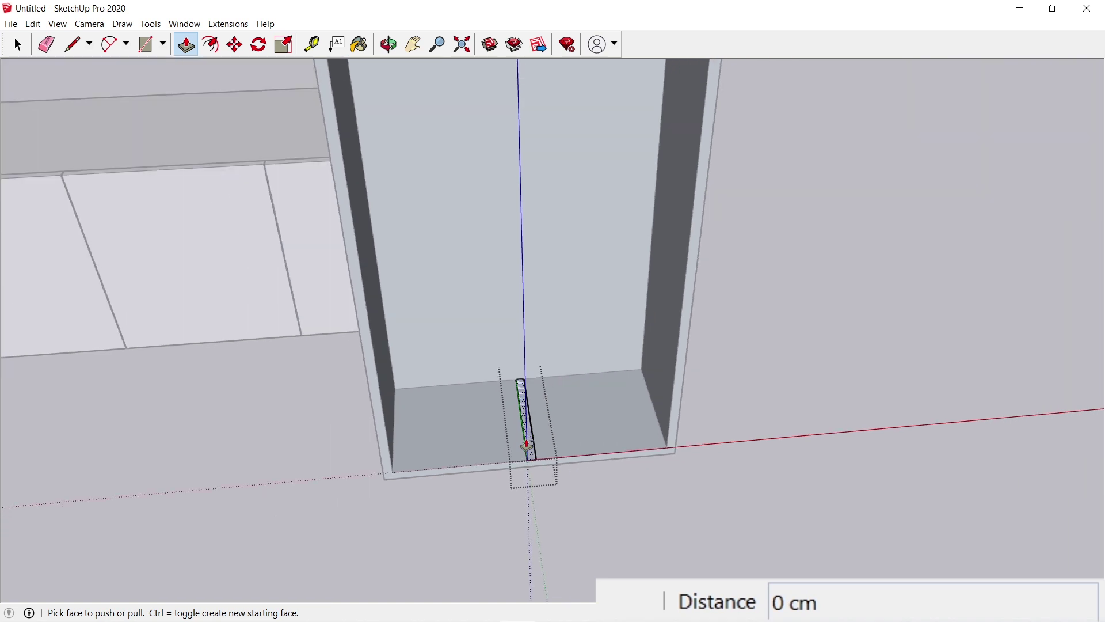
scroll(527, 443, "down", 2)
scroll(525, 485, "down", 1)
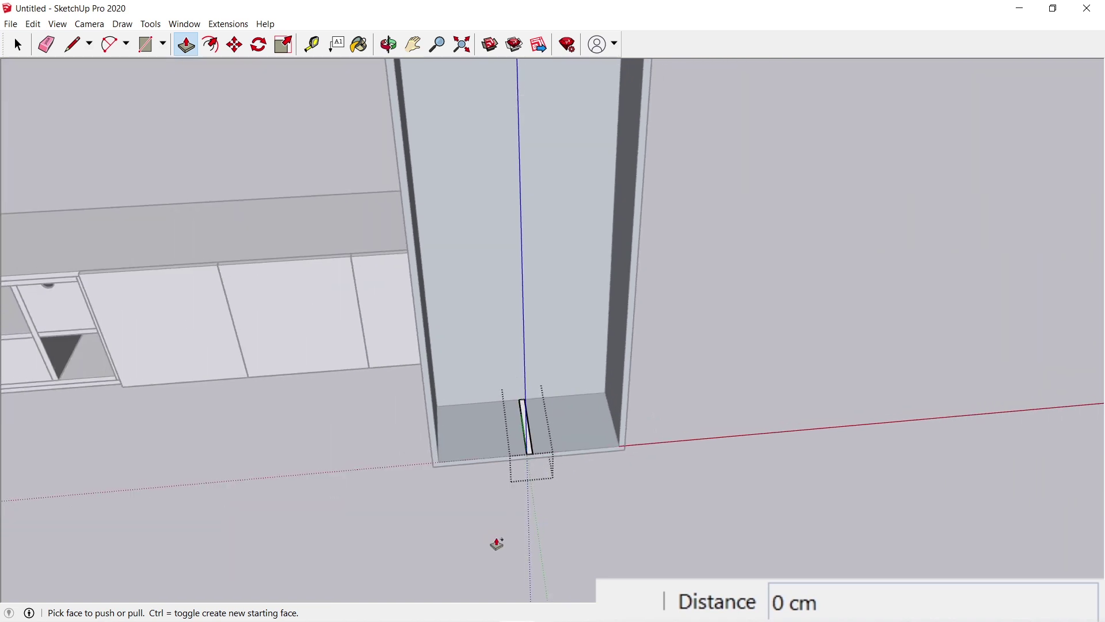
key("o")
left_click_drag(549, 356, 530, 452)
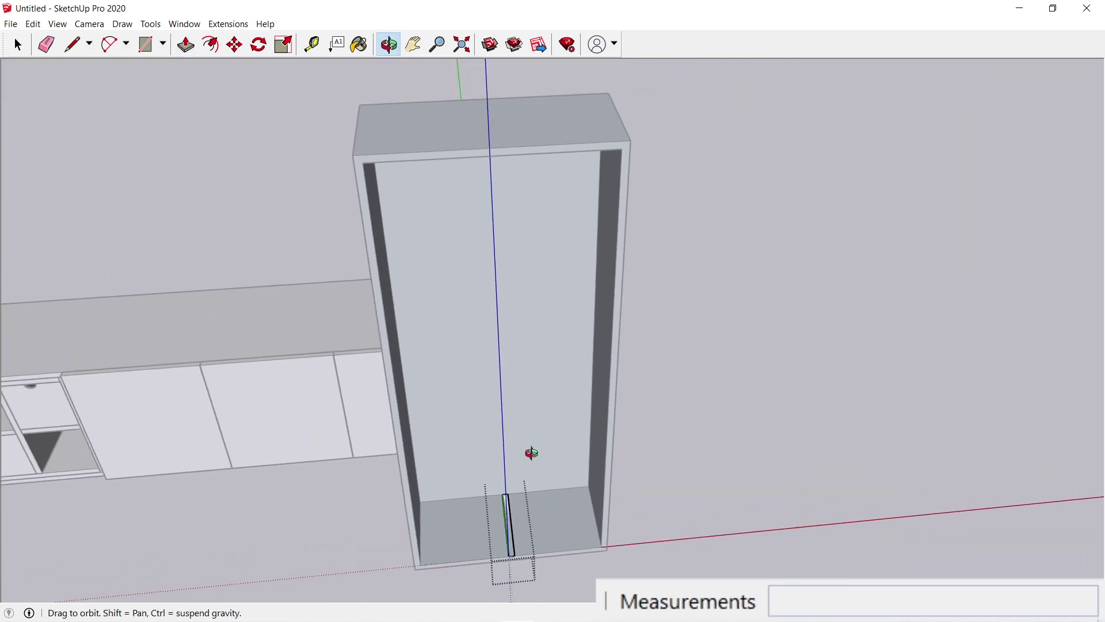
key("p")
left_click(514, 530)
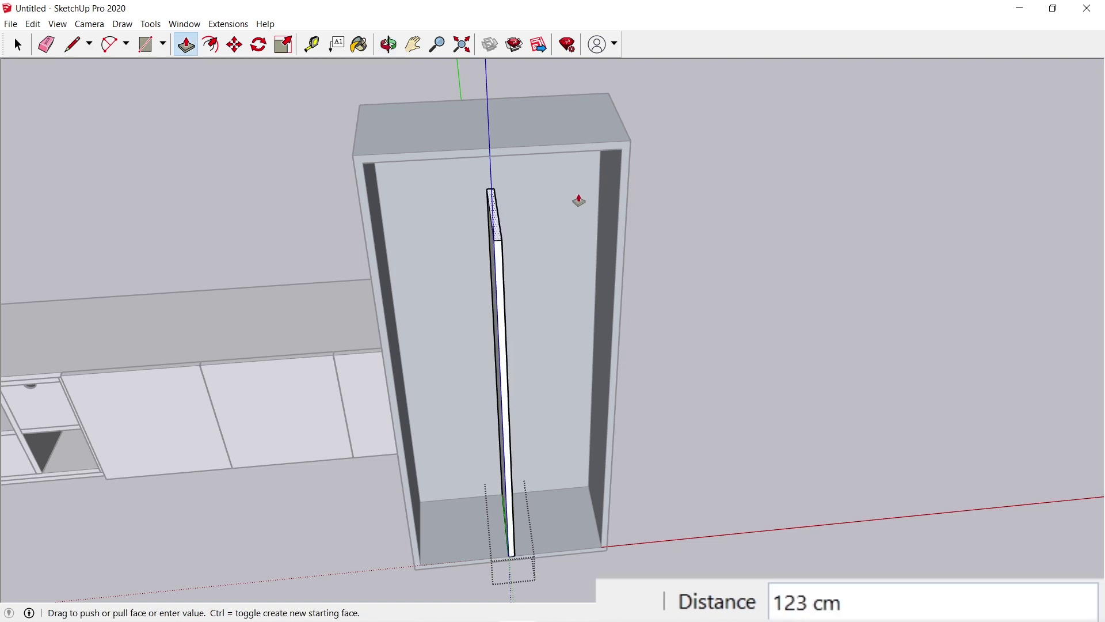
left_click(609, 156)
key("space")
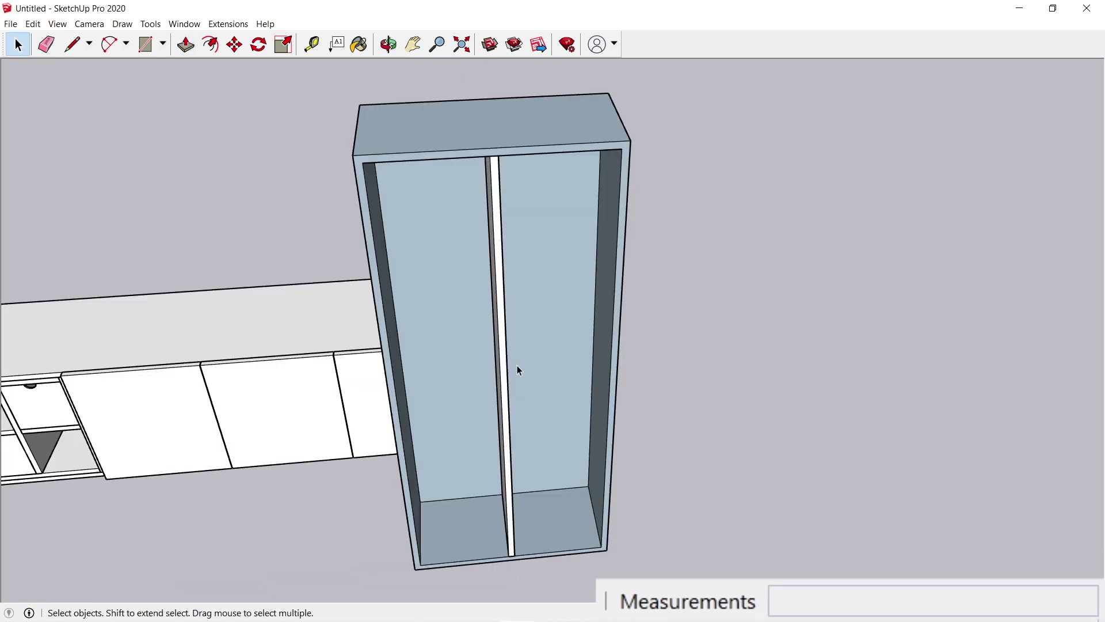
Step: Place a guide line along the upper inner edge of the tall cabinet's back panel
key("o")
left_click_drag(537, 409, 548, 244)
key("t")
left_click(585, 76)
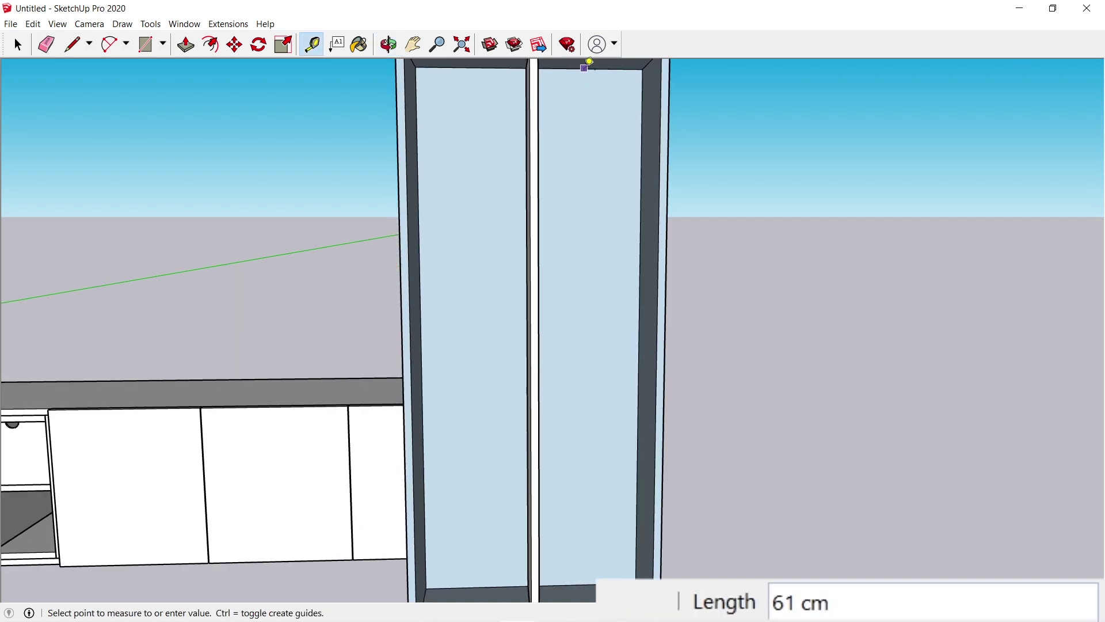
left_click(575, 63)
key("space")
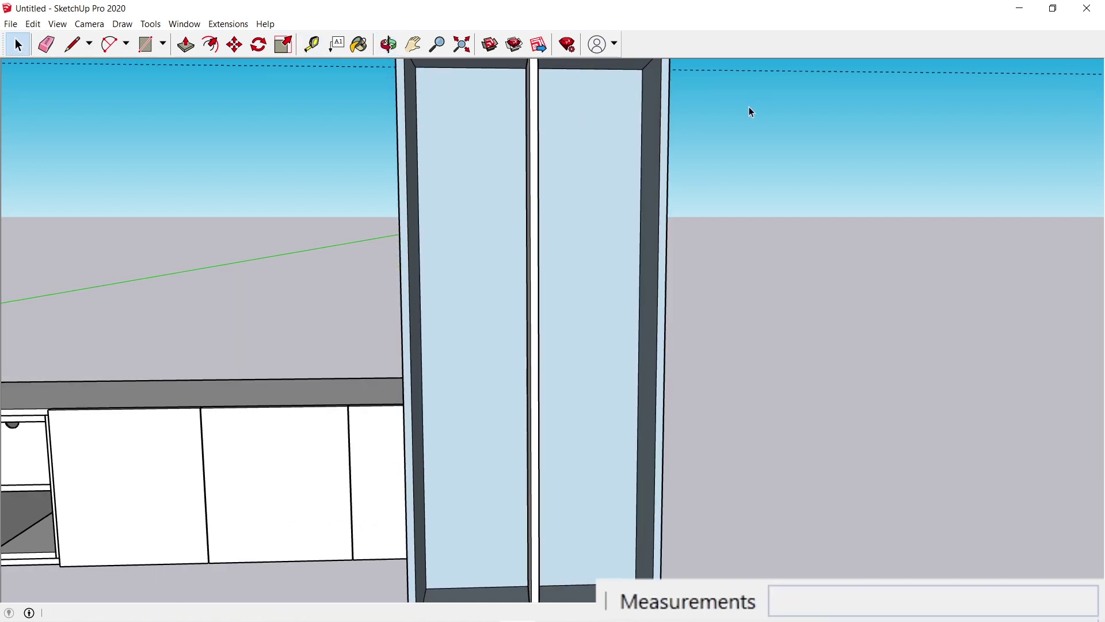
Step: Copy the guide 146 cm down to the back panel's lower edge and divide the spacing by 4
key("m")
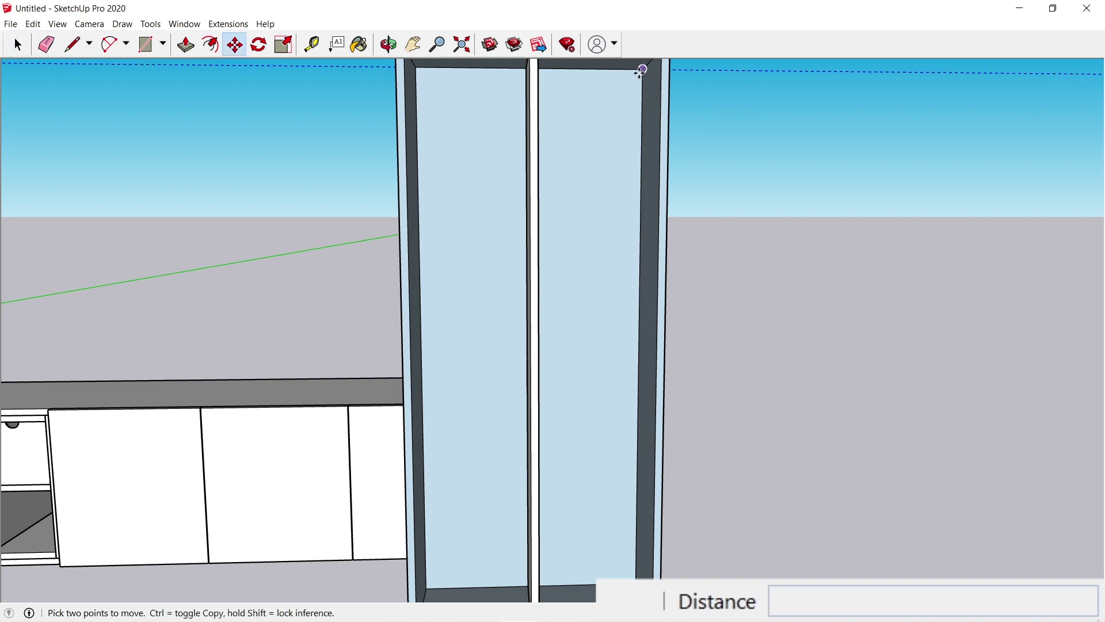
left_click(602, 69)
key("ctrl")
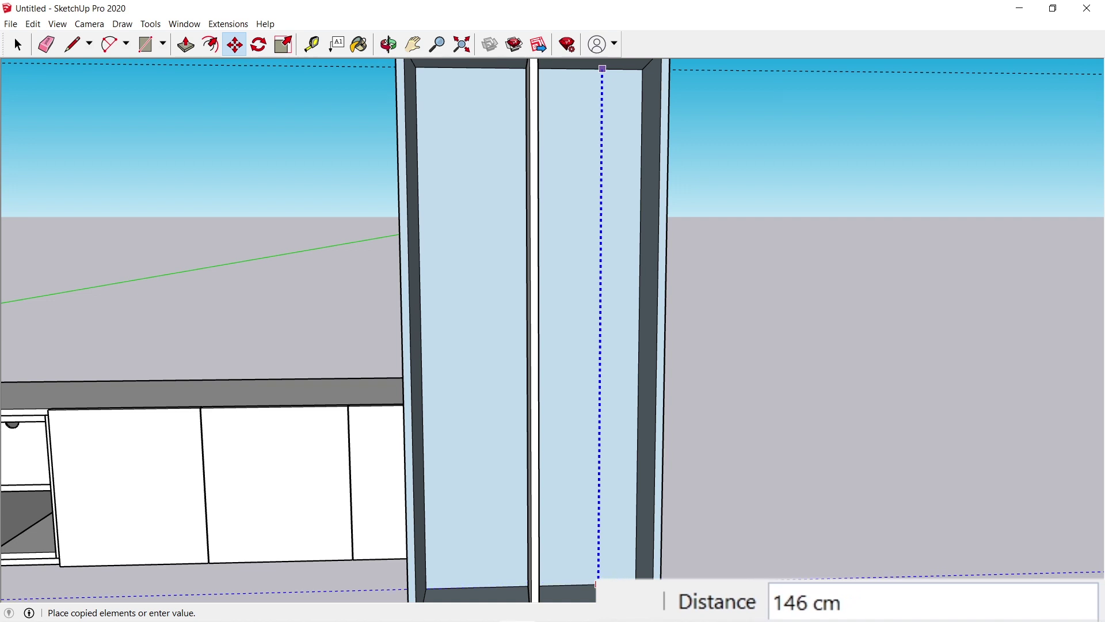
key("Return")
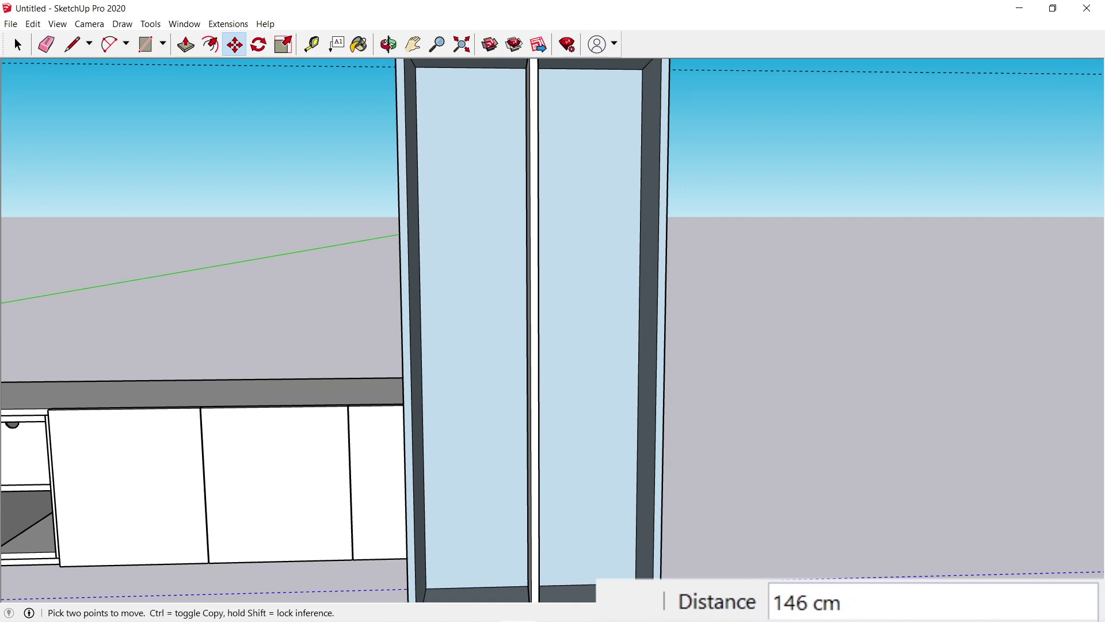
type("/")
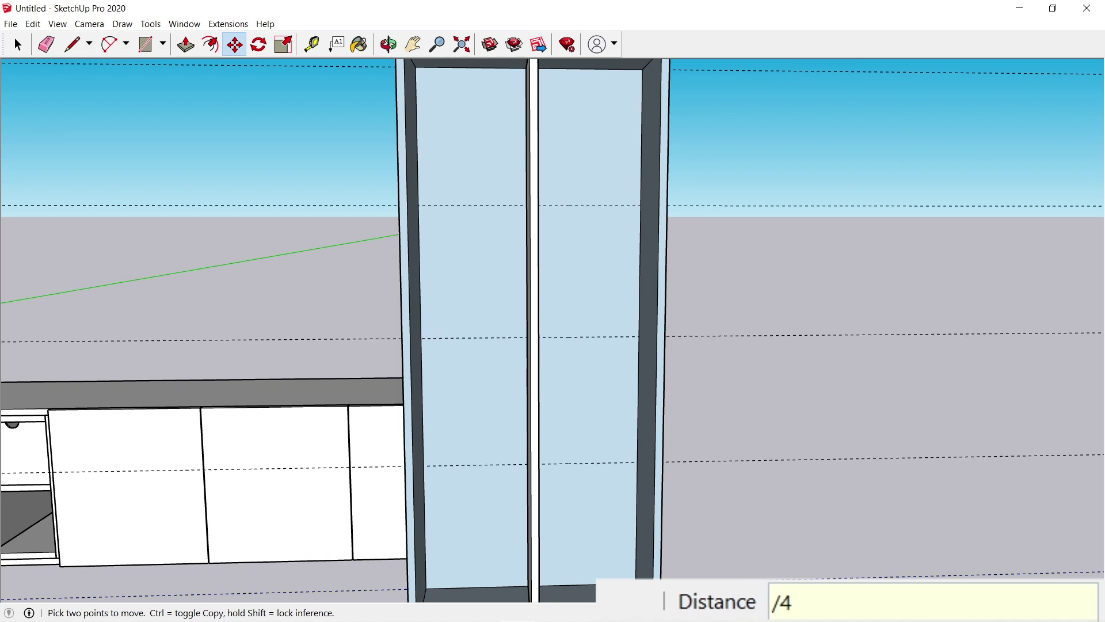
type("4")
key("Return")
key("space")
Step: Add guides 1 cm above and 1 cm below the highest intermediate guide on the back panel
scroll(584, 193, "up", 5)
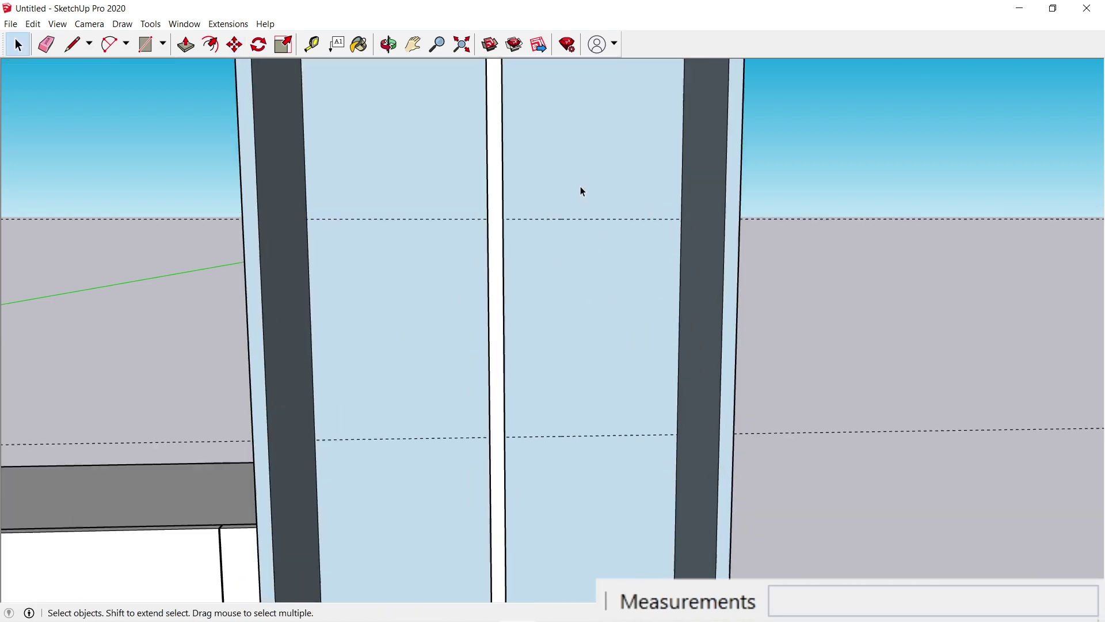
key("t")
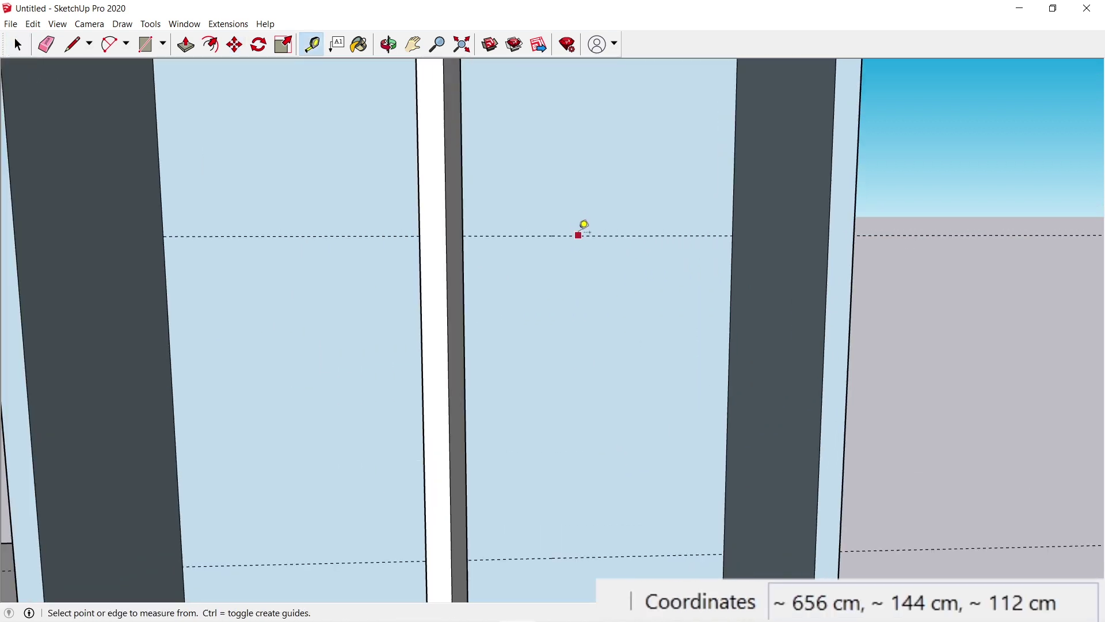
left_click(578, 235)
type("1")
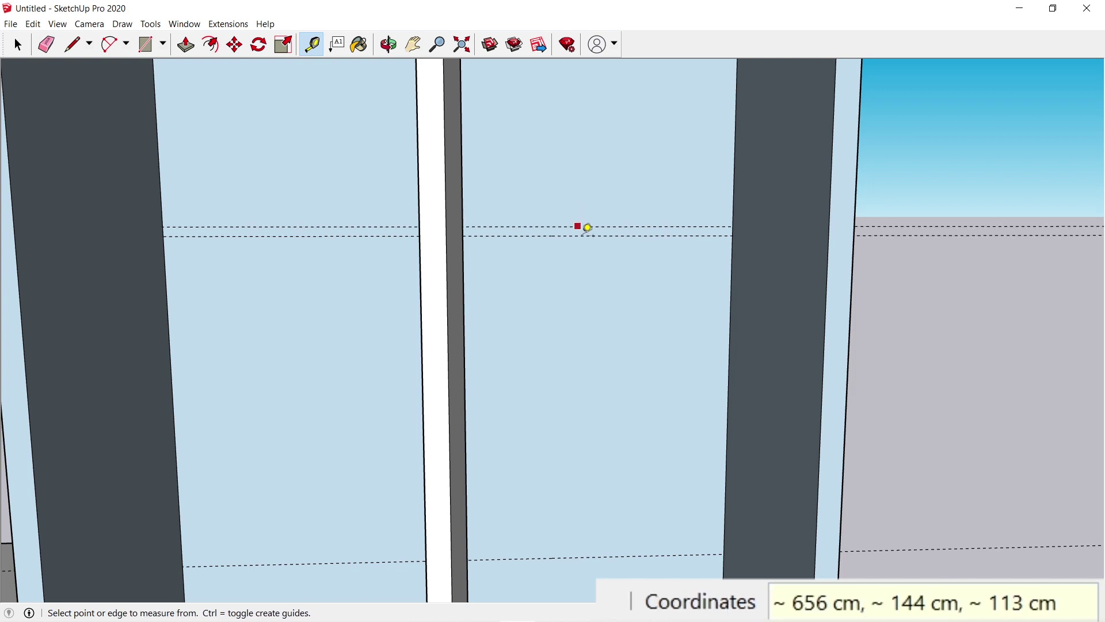
left_click(582, 233)
left_click(586, 249)
scroll(588, 249, "up", 2)
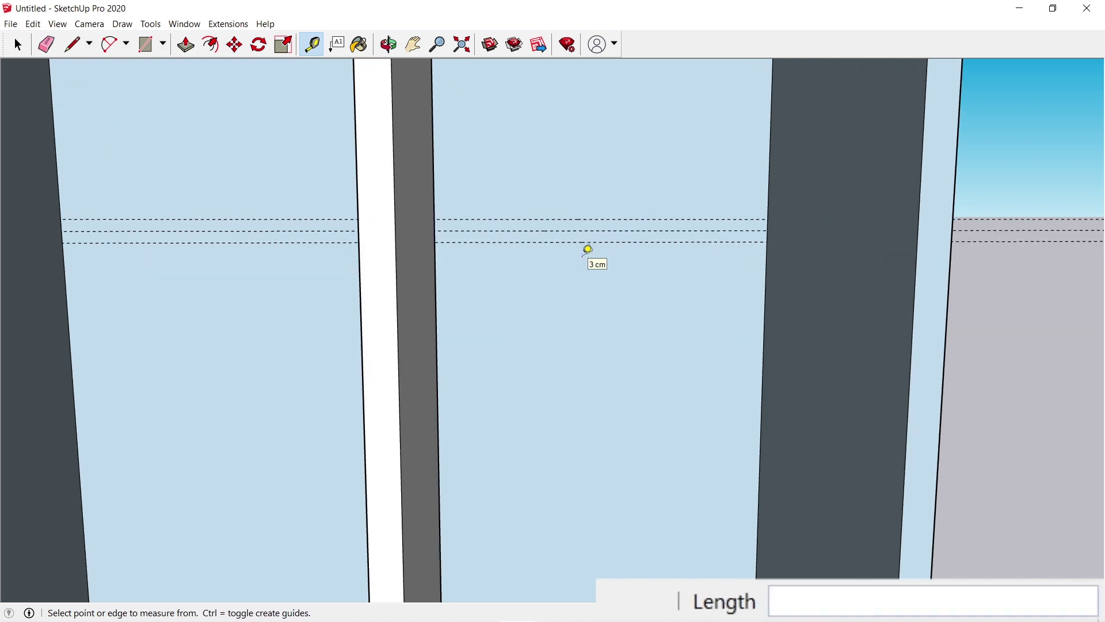
Step: Draw a shelf rectangle about 29 by 2 cm on the back panel between the outer guides, spanning the right-hand bay from side panel to divider
key("r")
key("ctrl")
scroll(745, 213, "down", 2)
scroll(745, 218, "up", 3)
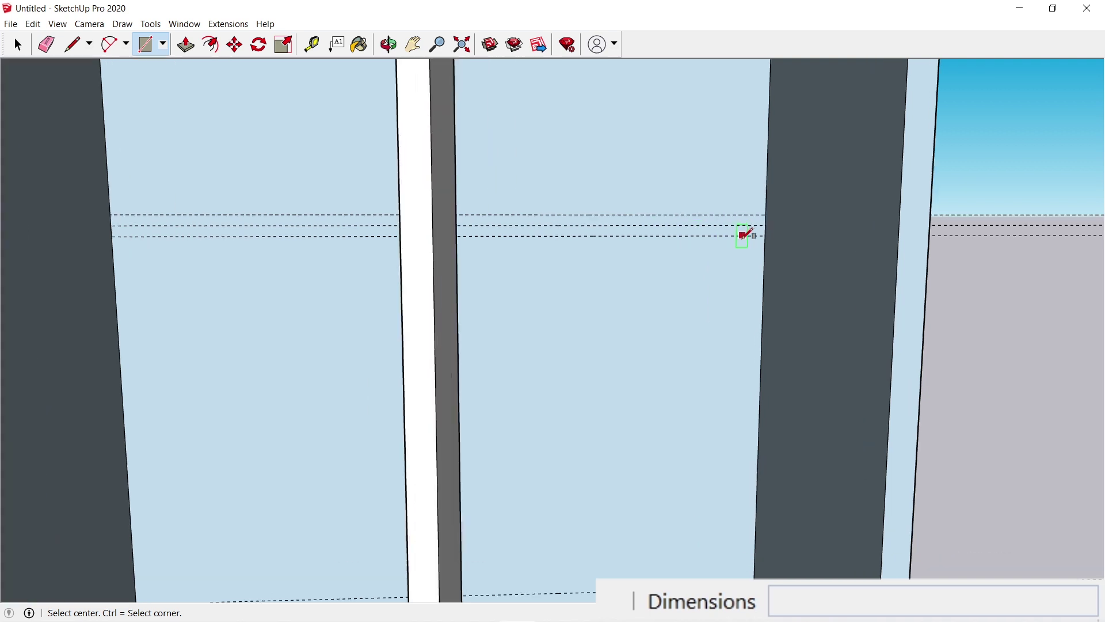
key("ctrl")
key("o")
left_click_drag(741, 238, 754, 151)
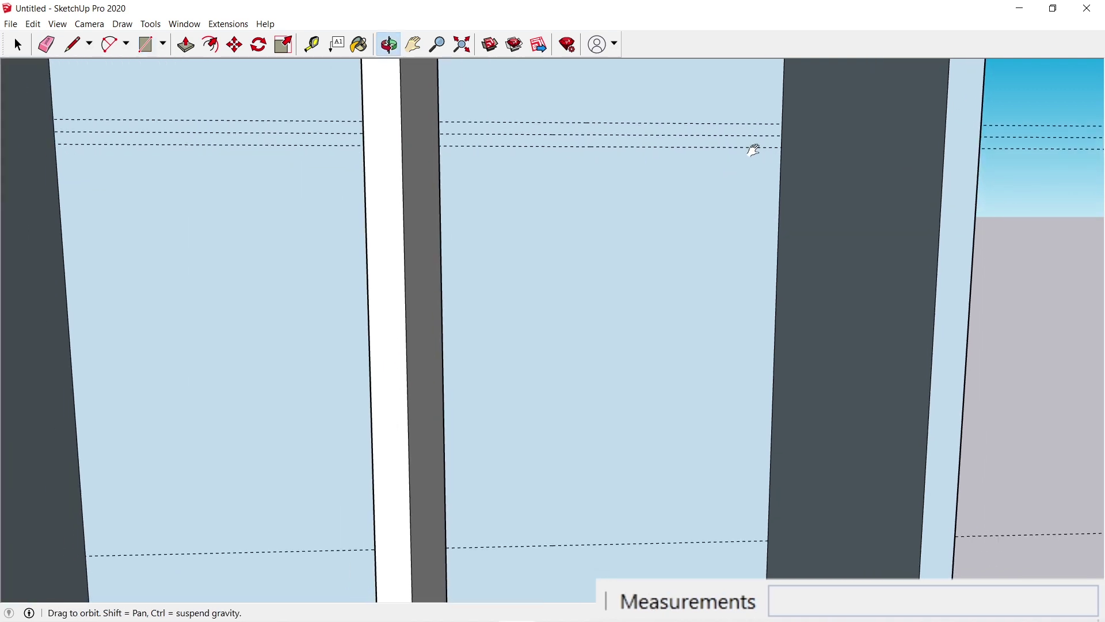
key("r")
left_click(782, 123)
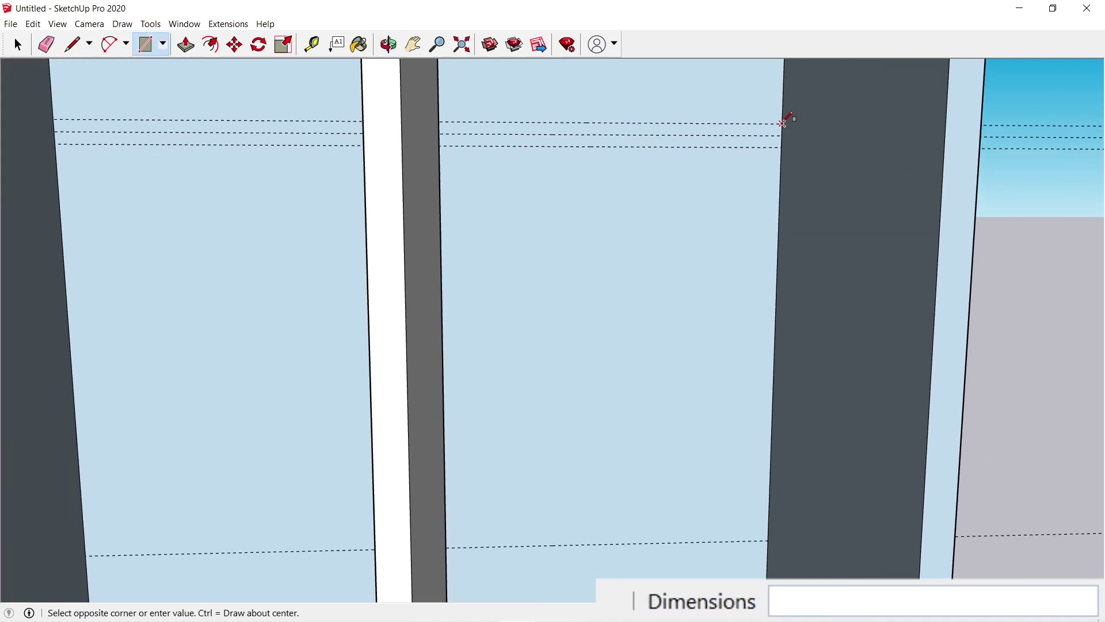
left_click(440, 146)
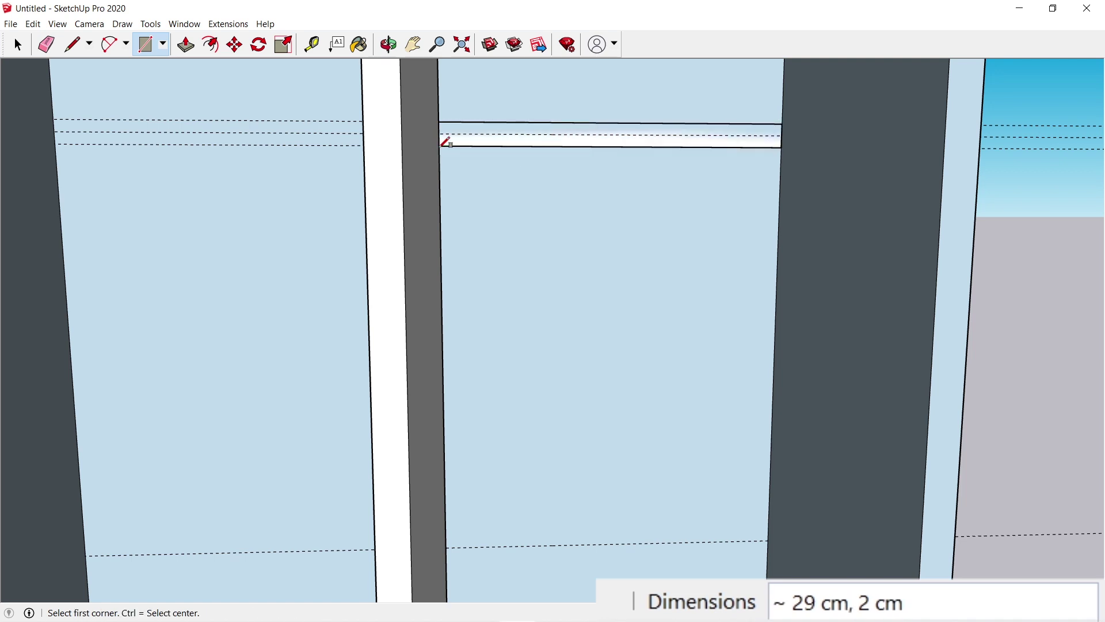
Step: Erase the three guides around the shelf rectangle and make the rectangle with its edges a component
key("e")
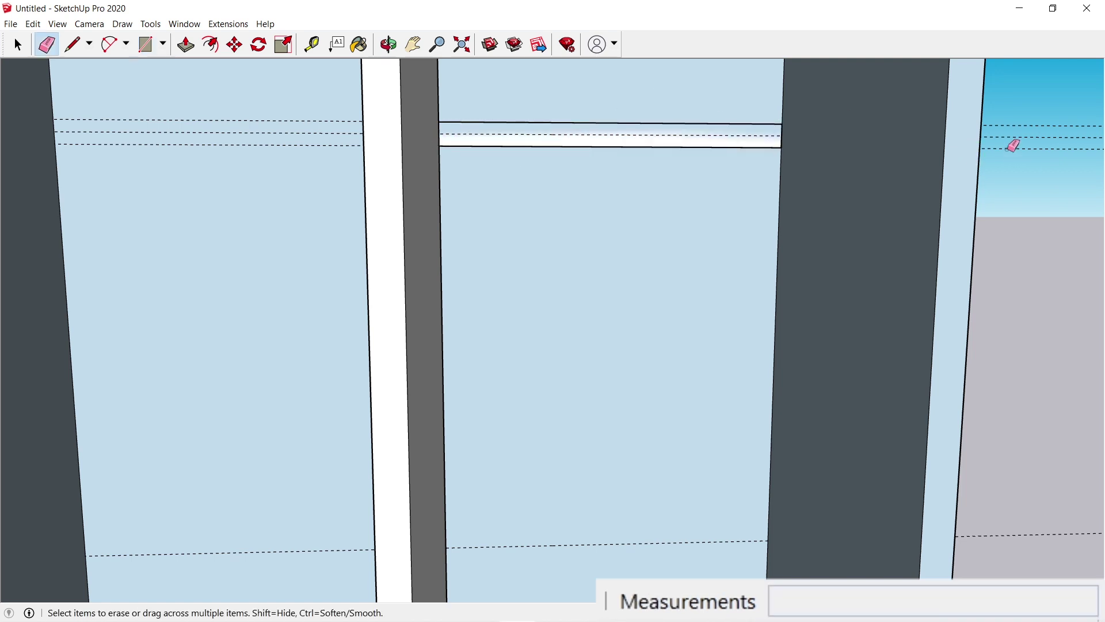
left_click_drag(1009, 151, 1004, 116)
key("space")
double_click(733, 141)
right_click(733, 140)
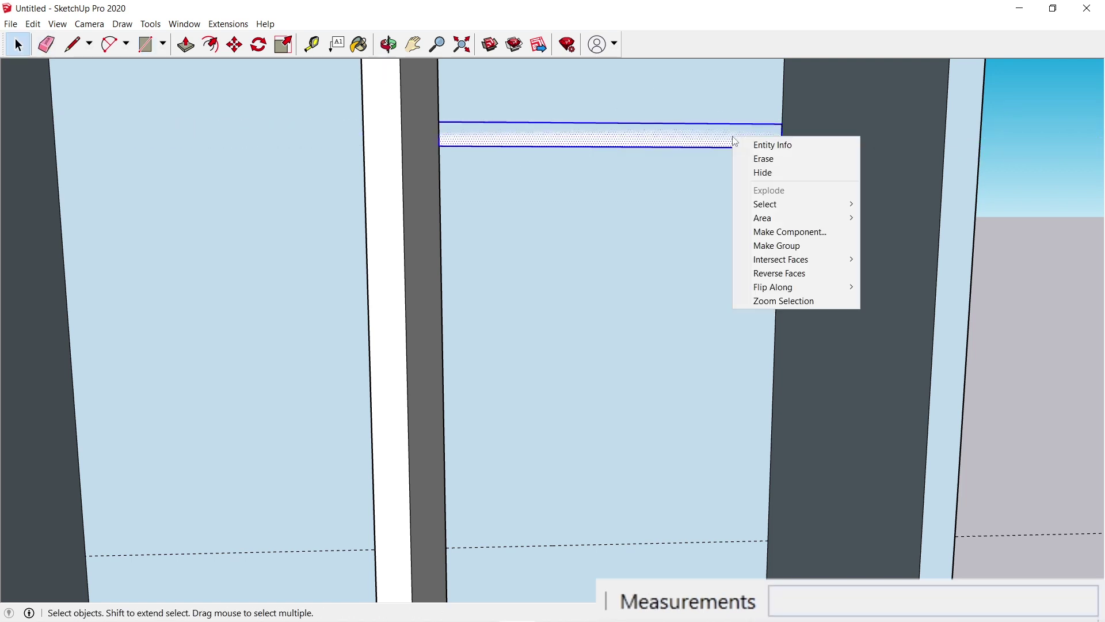
left_click(774, 233)
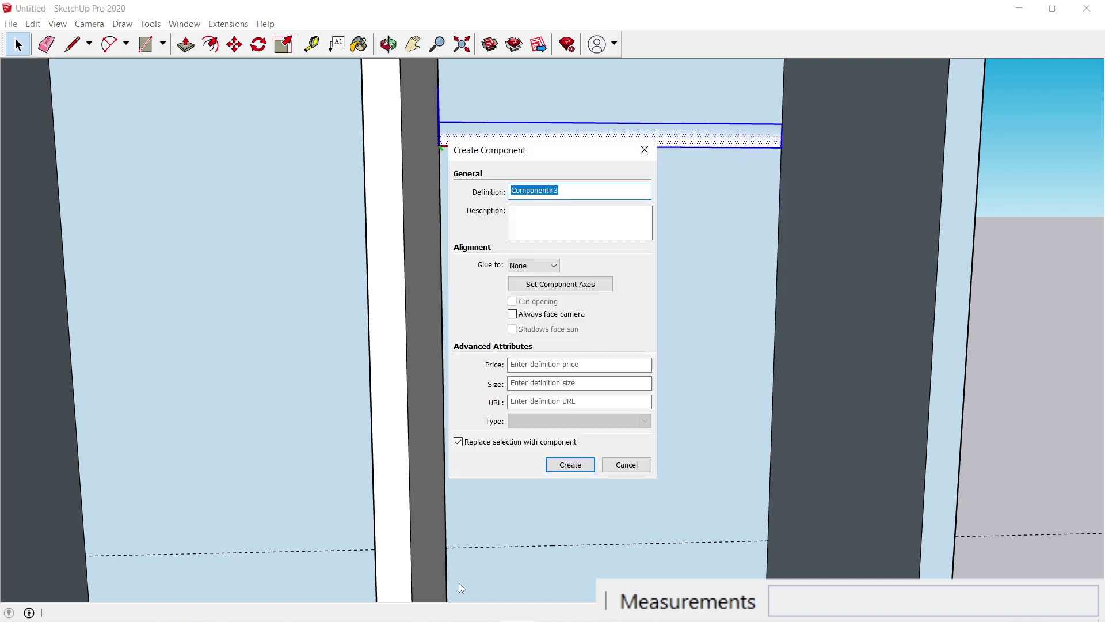
left_click(568, 465)
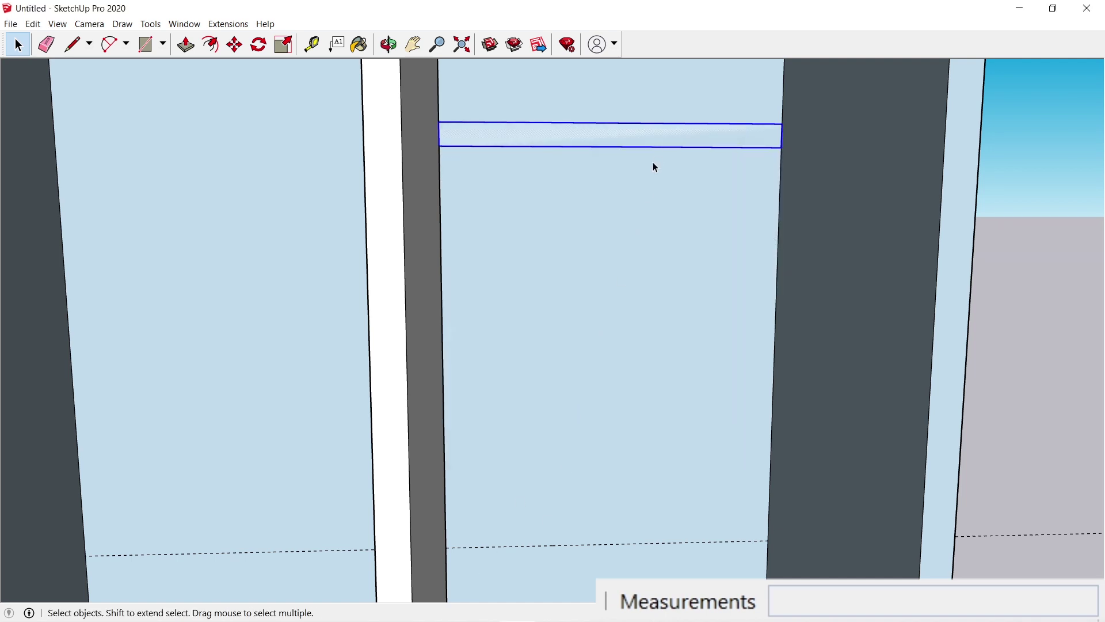
Step: Copy the shelf component about 31 cm across the divider into the left-hand bay
key("m")
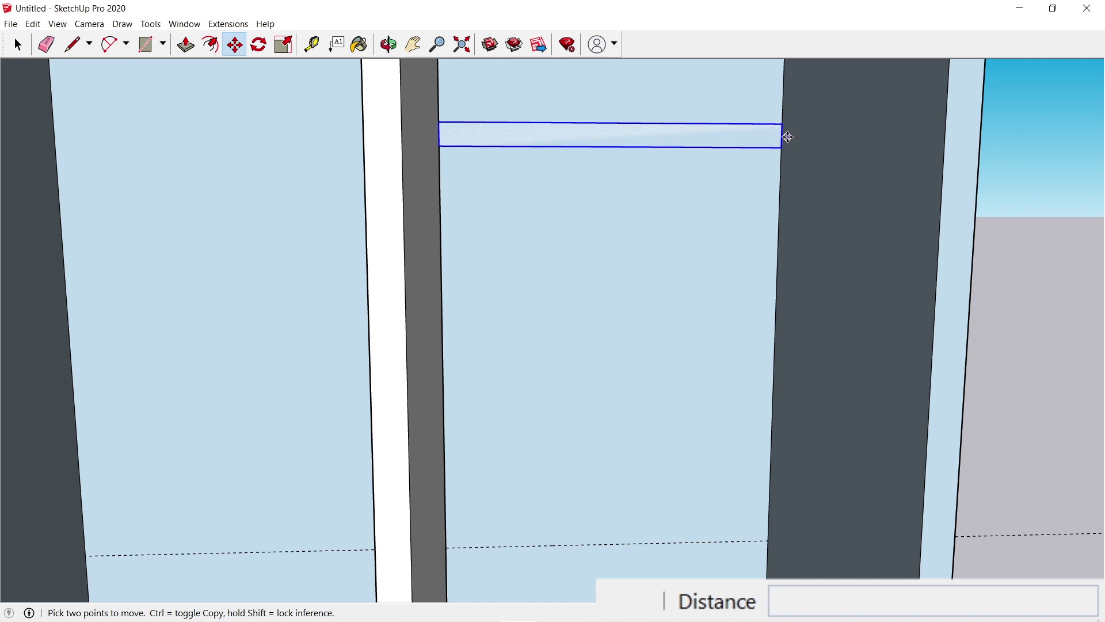
left_click(784, 136)
key("ctrl")
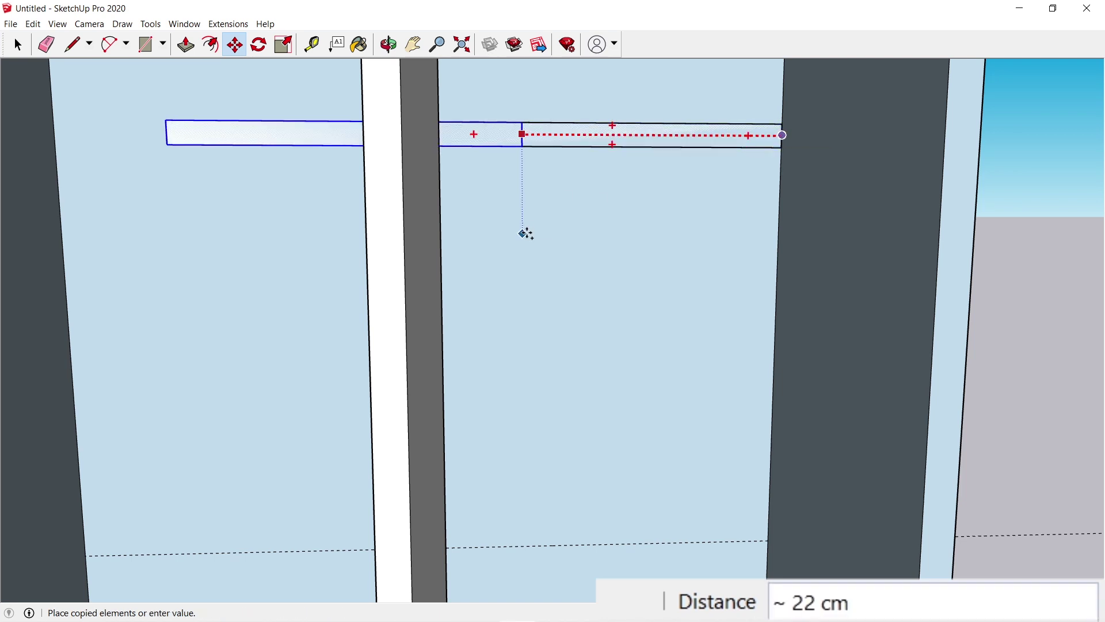
left_click(366, 143)
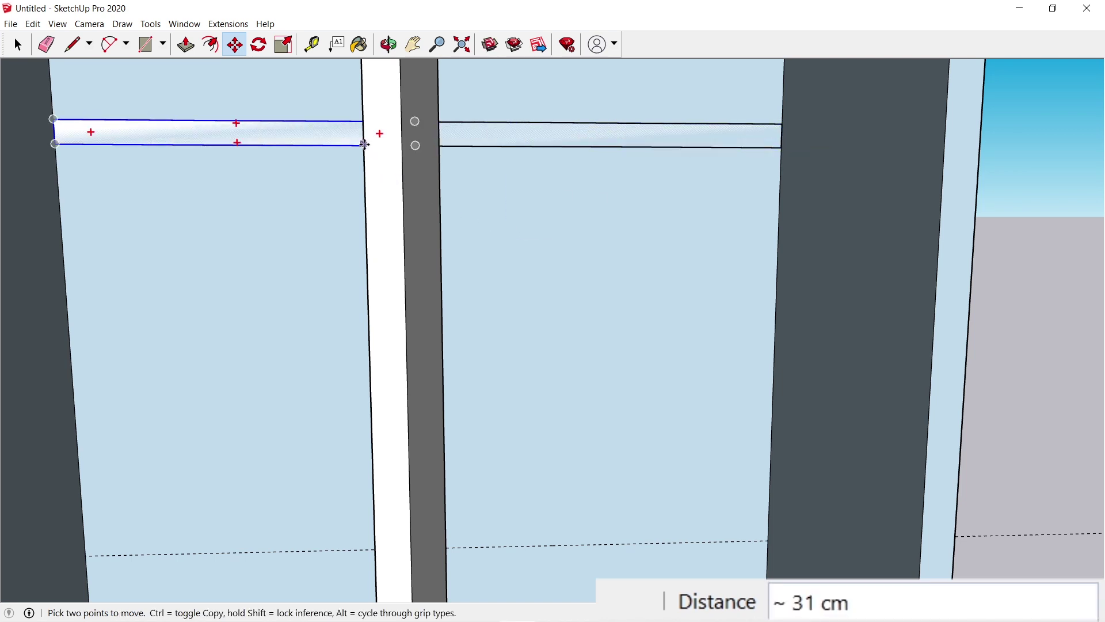
Step: Copy both shelf components about 37 cm down to the next guide and repeat the copy x2
key("space")
left_click(631, 132)
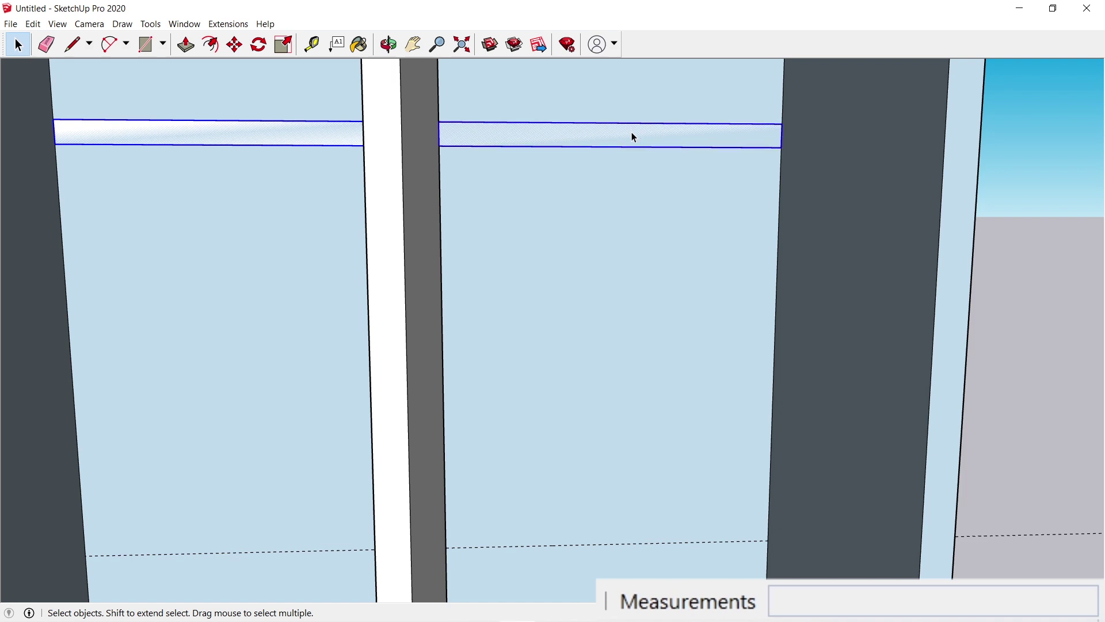
key("m")
left_click(783, 135)
key("ctrl")
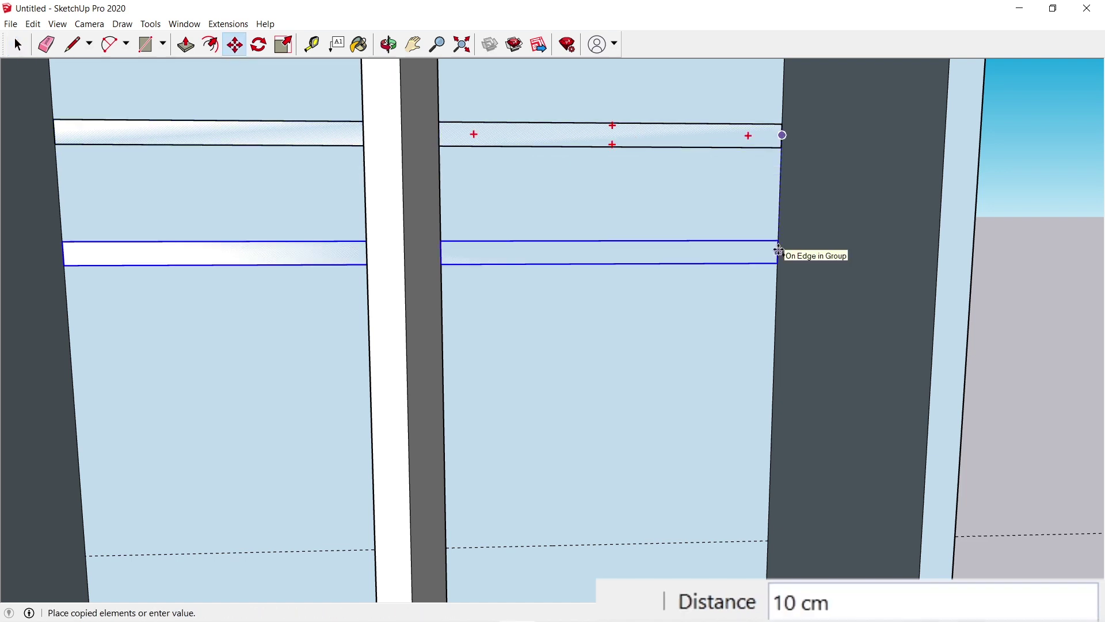
left_click(769, 541)
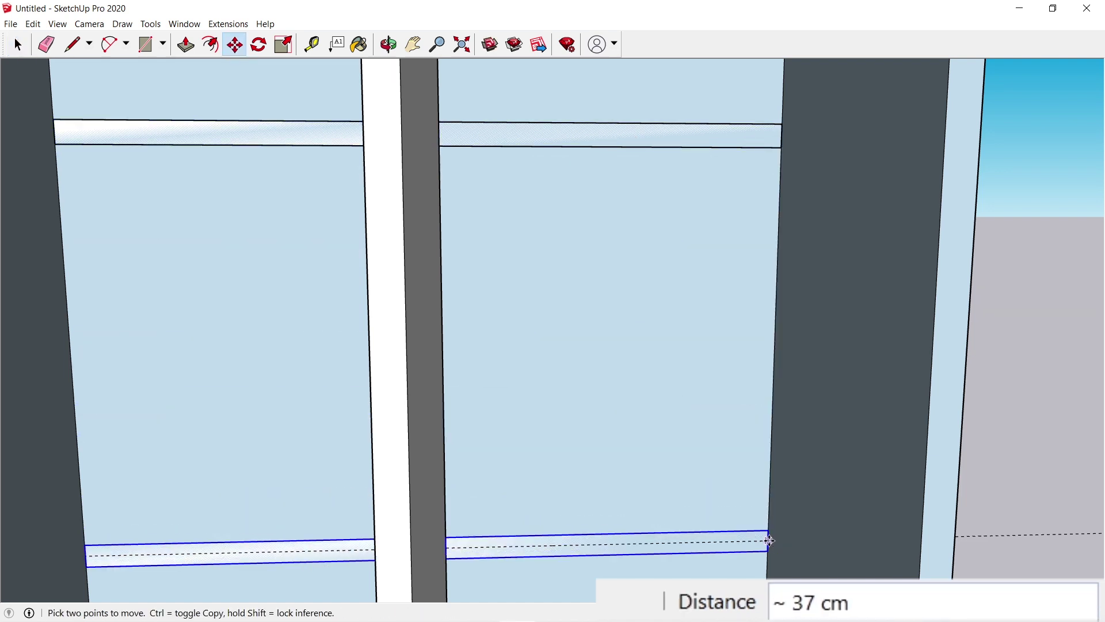
type("x2")
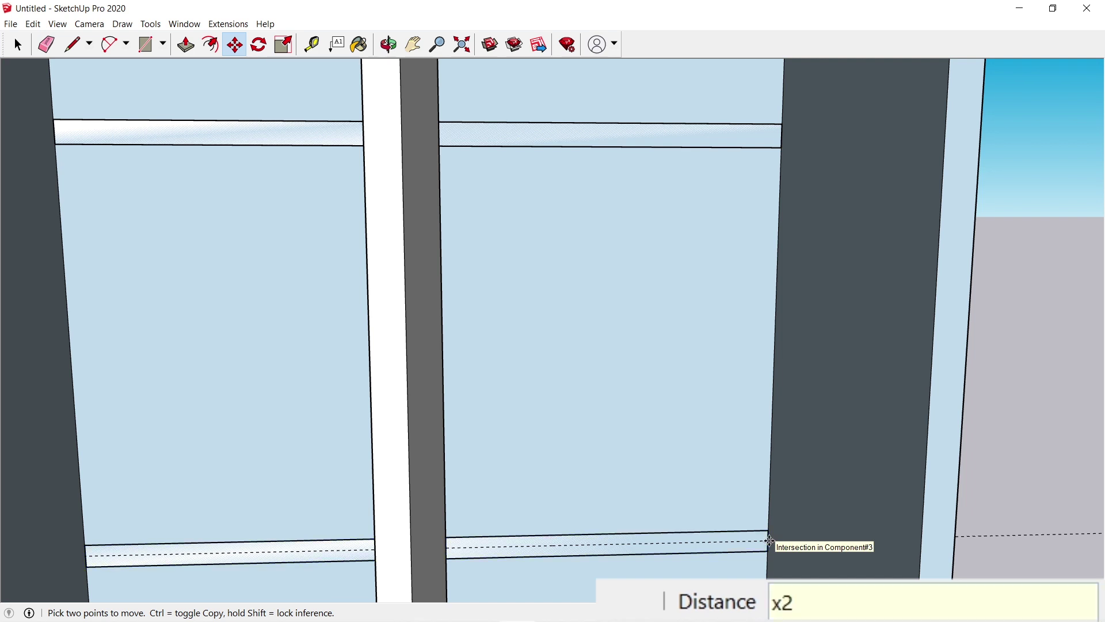
key("Return")
Step: Erase all remaining horizontal guides around the tall cabinet
key("o")
left_click_drag(582, 153, 584, 154)
scroll(584, 153, "down", 3)
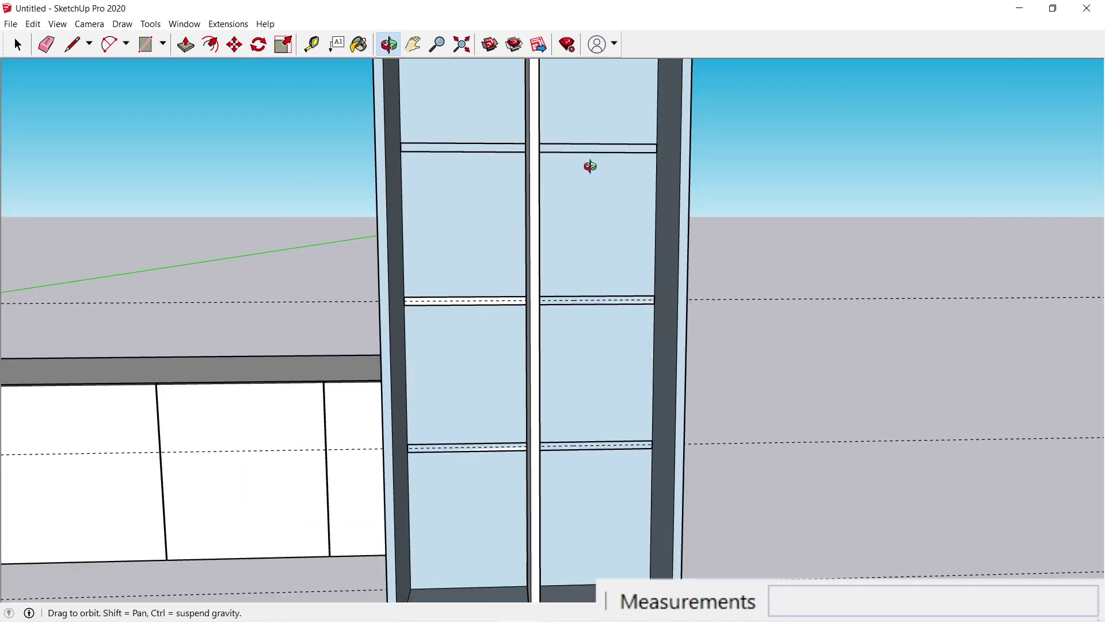
scroll(723, 390, "down", 2)
left_click_drag(648, 475, 660, 469)
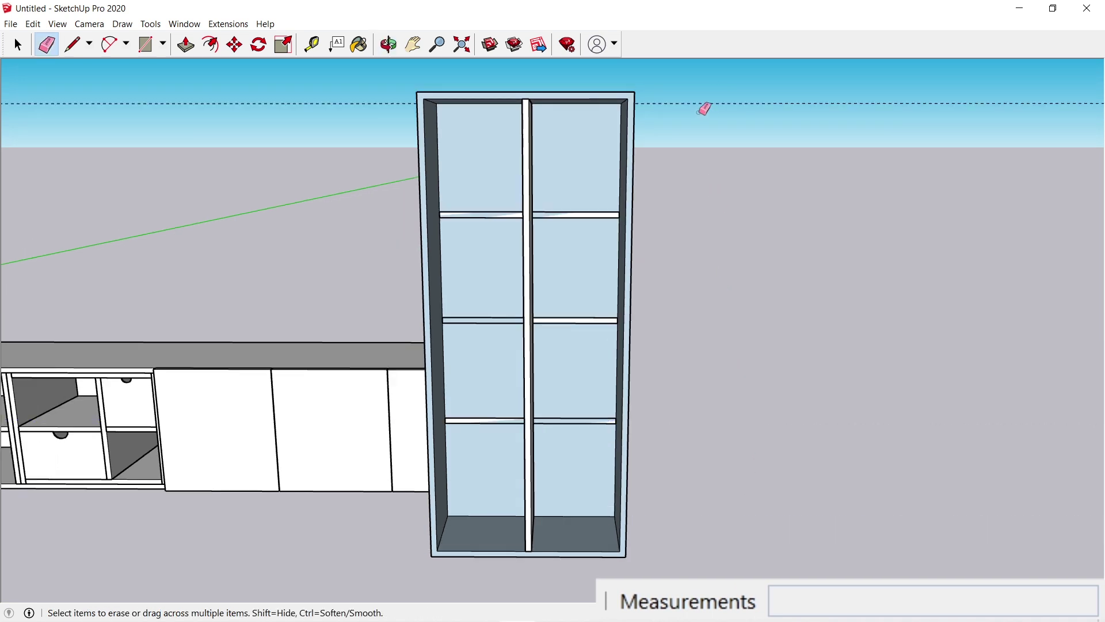
key("space")
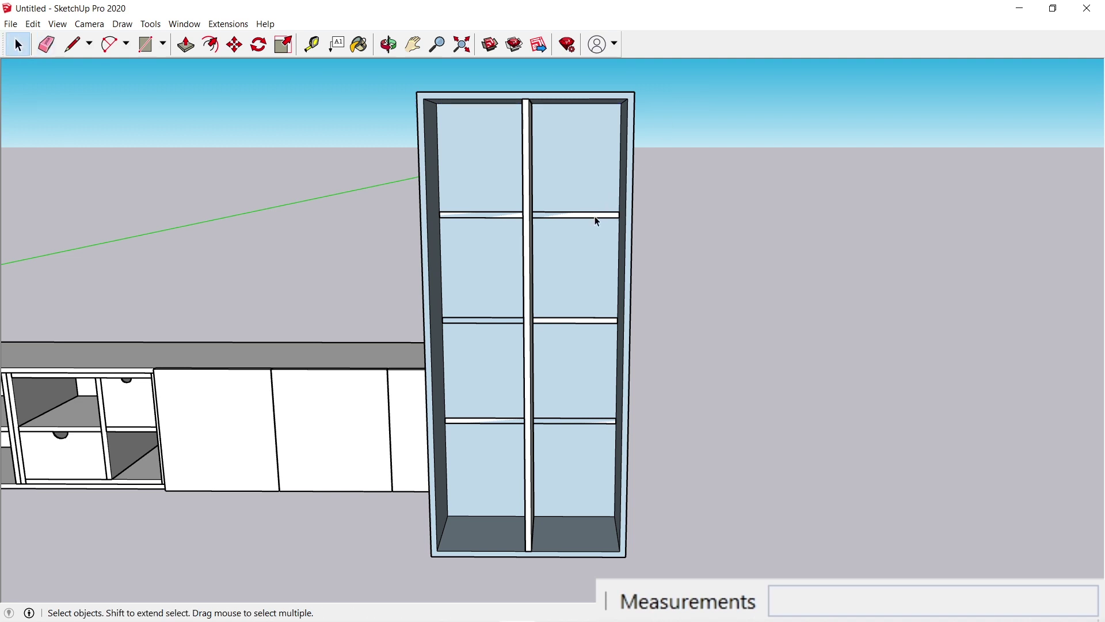
Step: Push/Pull the shelf component's face forward to the divider's front edge and leave the component
key("p")
left_click(589, 222)
key("space")
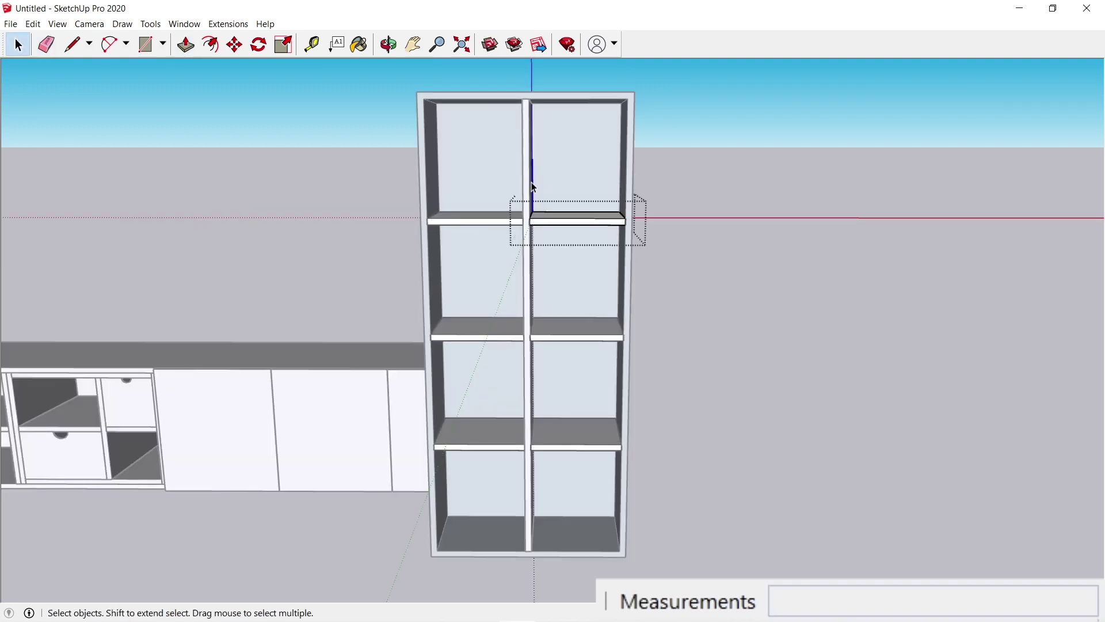
key("Escape")
Step: Draw a door rectangle about 34 by 150 cm from the cabinet's upper right front corner to its lower edge, aligned with the divider's left side
key("o")
left_click_drag(587, 184, 671, 266)
key("r")
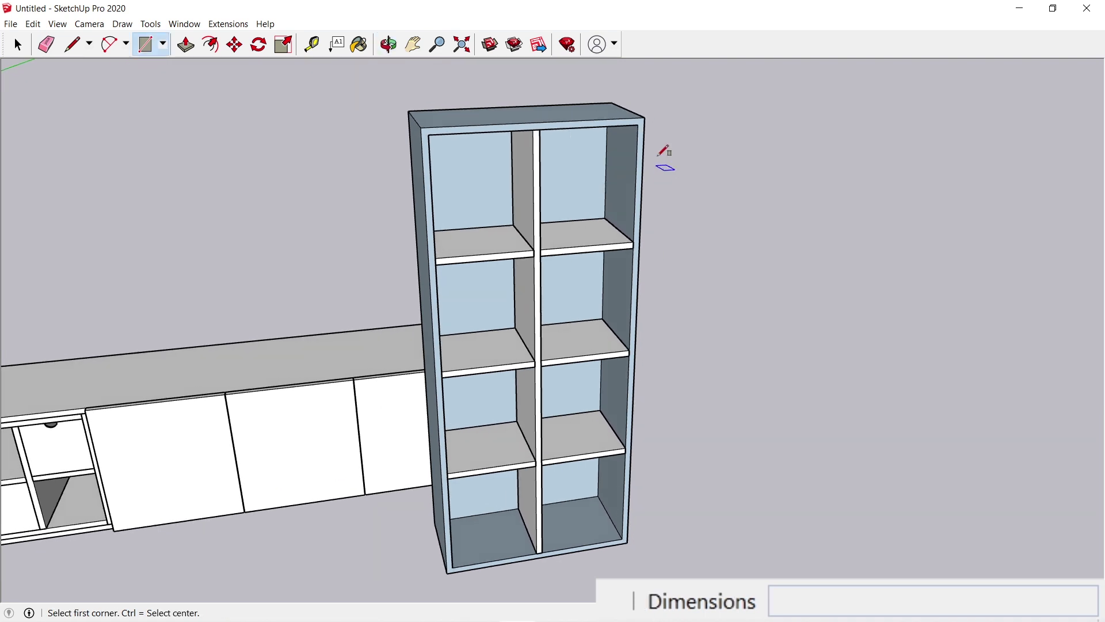
left_click(646, 116)
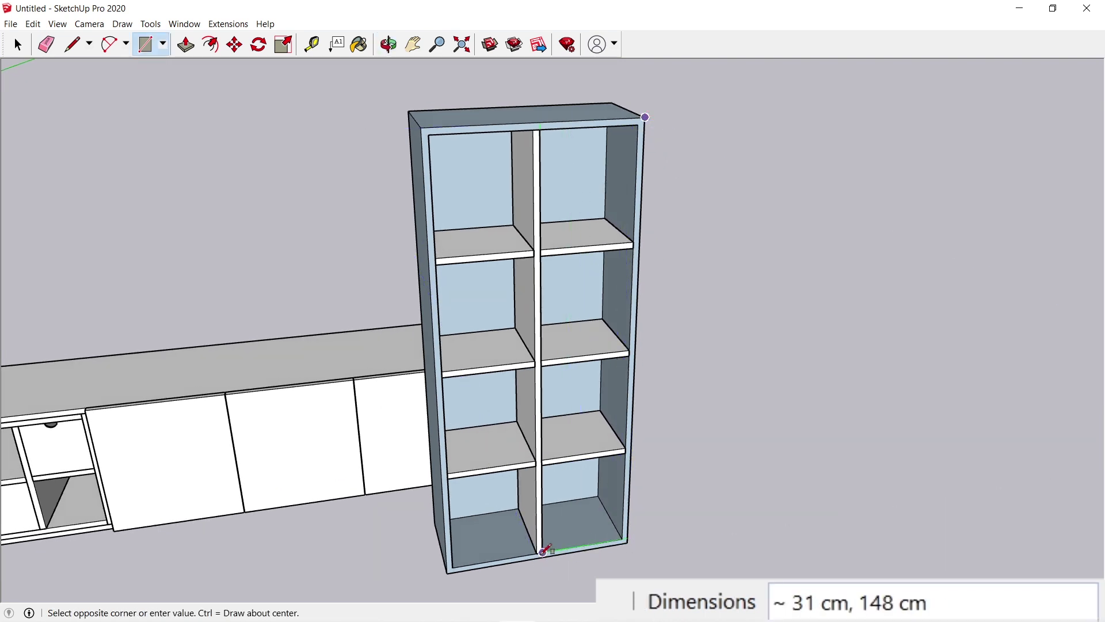
scroll(548, 546, "up", 5)
scroll(547, 547, "up", 2)
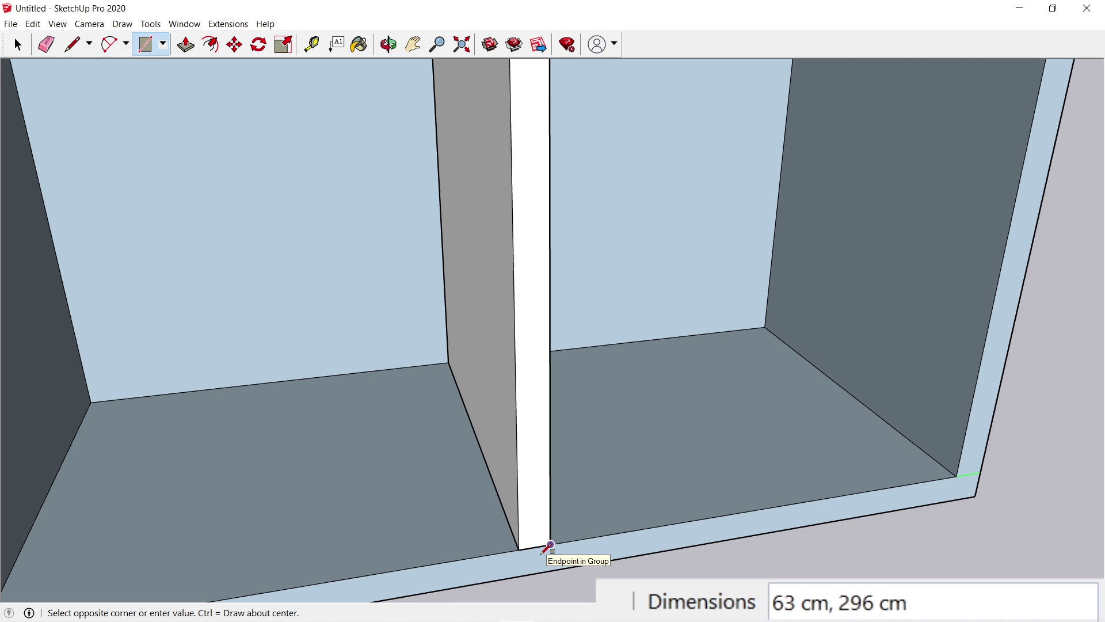
left_click(517, 571)
left_click(518, 573)
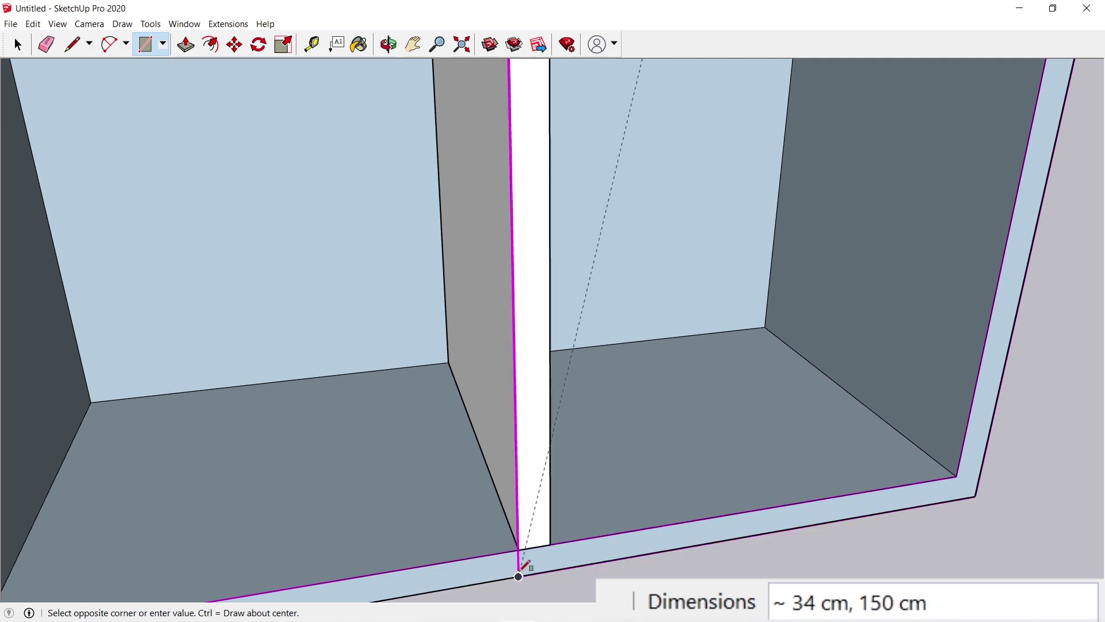
left_click(520, 575)
Step: Make the door rectangle a group
key("space")
left_click(604, 451)
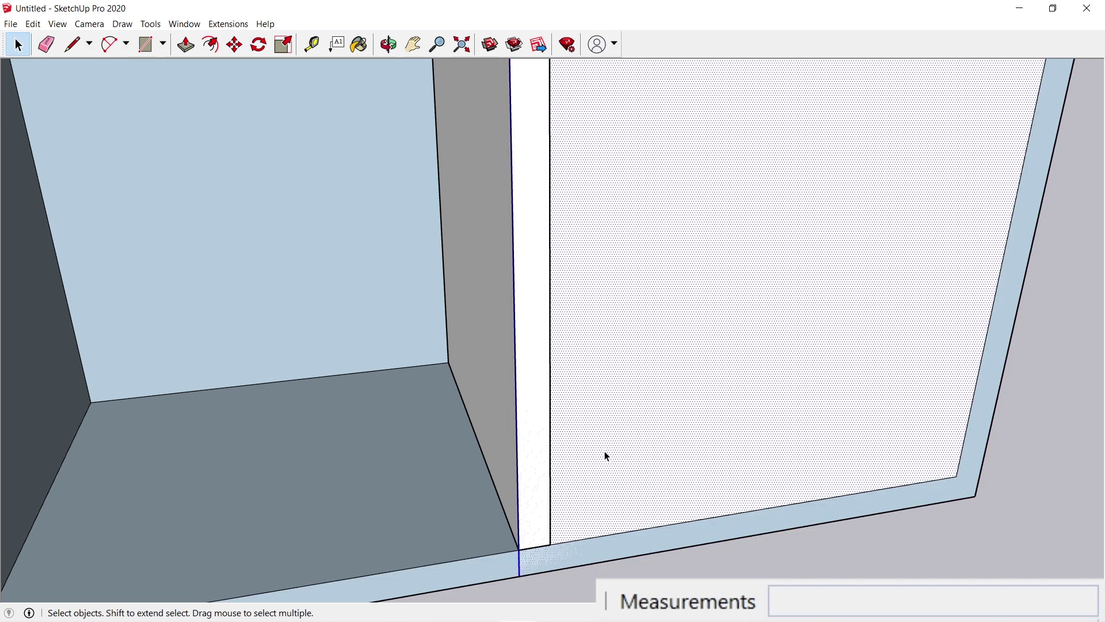
right_click(604, 454)
left_click(667, 387)
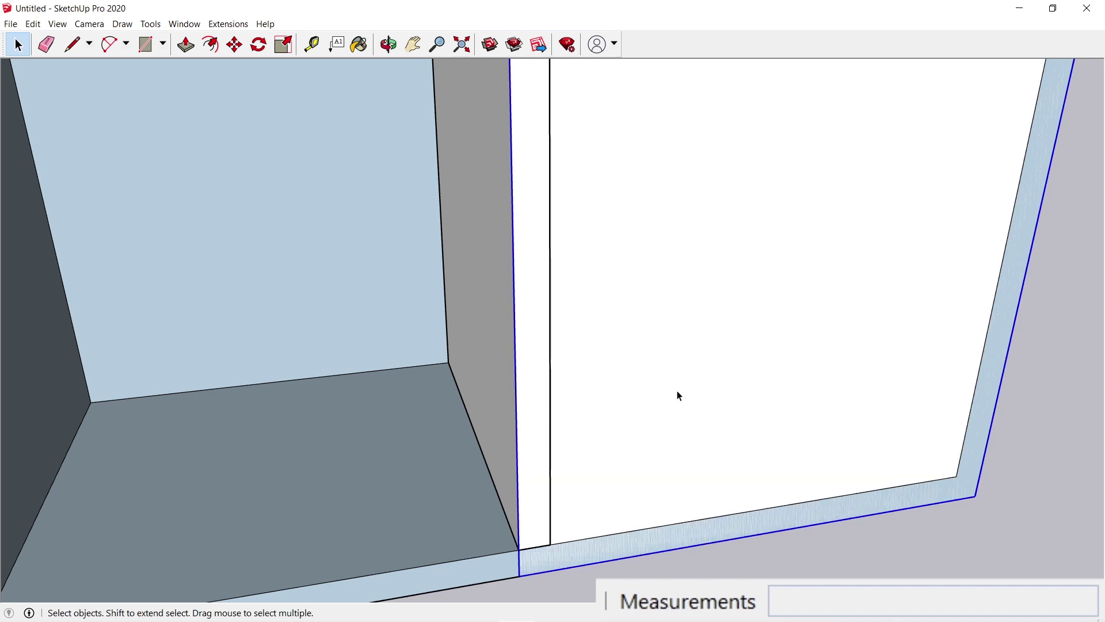
Step: Push/Pull the grouped door face outward by 2 cm and leave the group
double_click(668, 384)
key("p")
left_click(661, 378)
type("2")
key("Return")
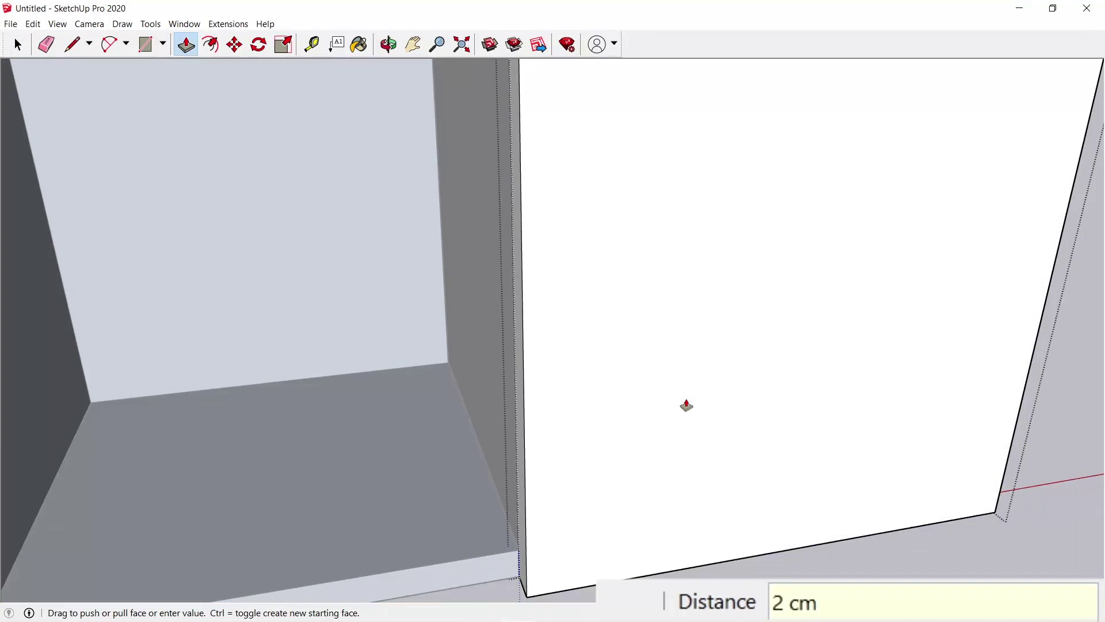
key("space")
key("Escape")
Step: Select the tall cabinet's door group and start the Rotate tool
key("o")
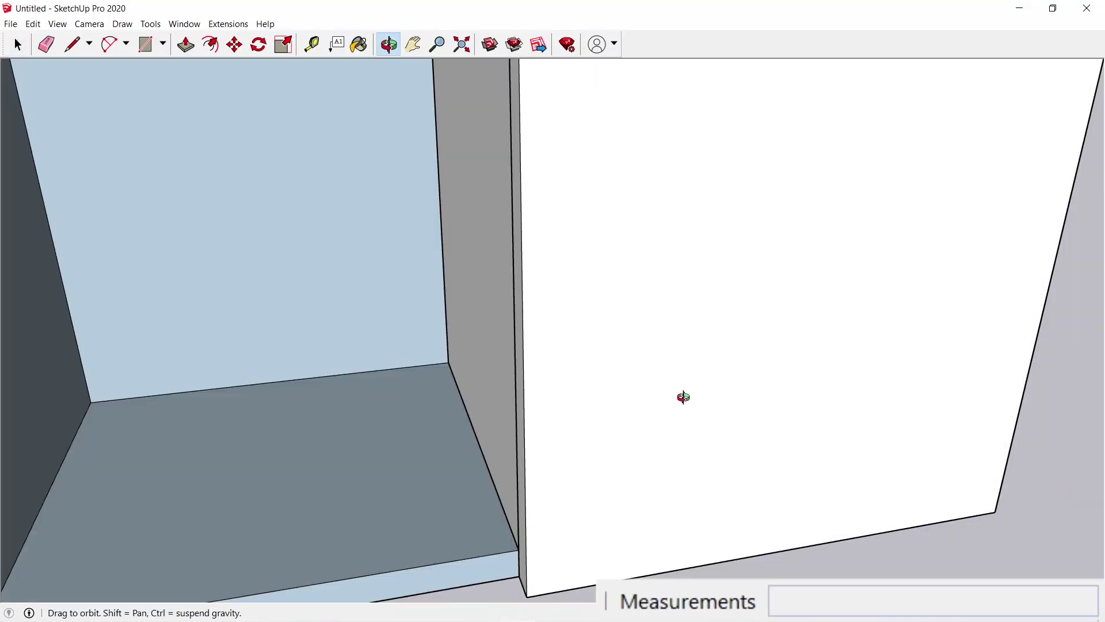
left_click_drag(684, 395, 650, 467)
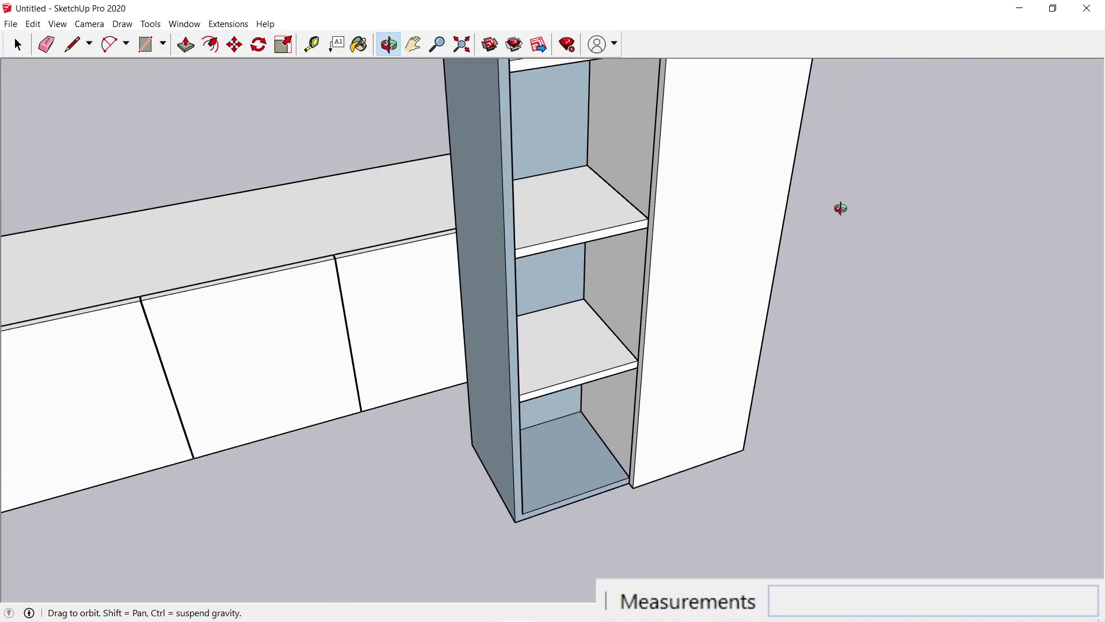
mouse_move(838, 207)
left_mouse_down()
mouse_move(638, 357)
mouse_move(746, 255)
mouse_move(600, 355)
mouse_move(503, 403)
left_mouse_up()
scroll(518, 386, "up", 3)
key("space")
left_click(551, 347)
key("q")
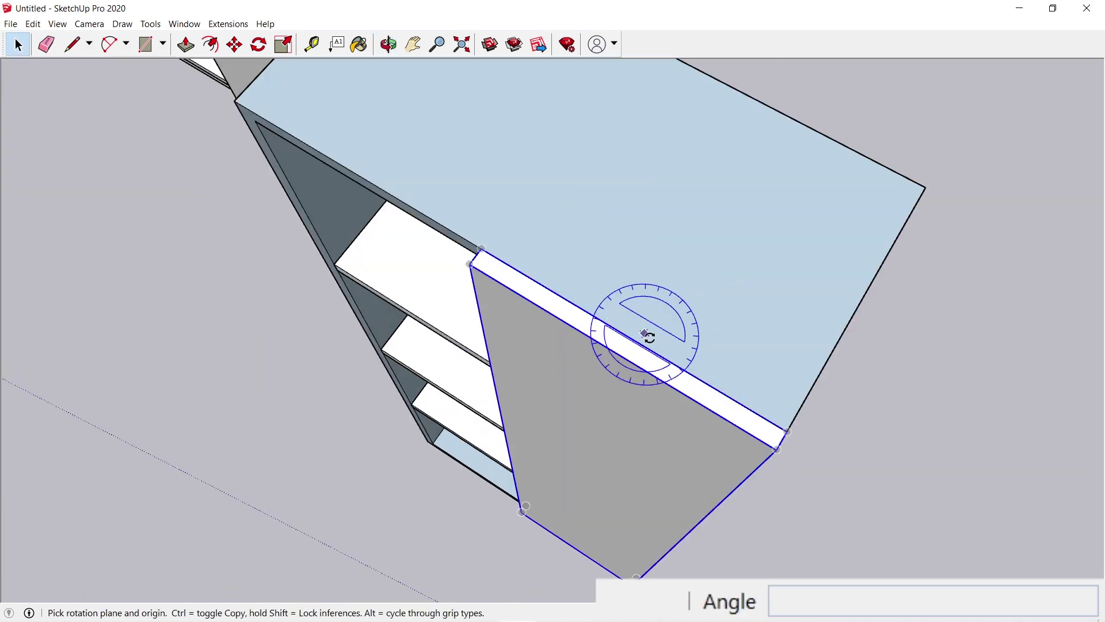
left_click_drag(673, 363, 602, 314)
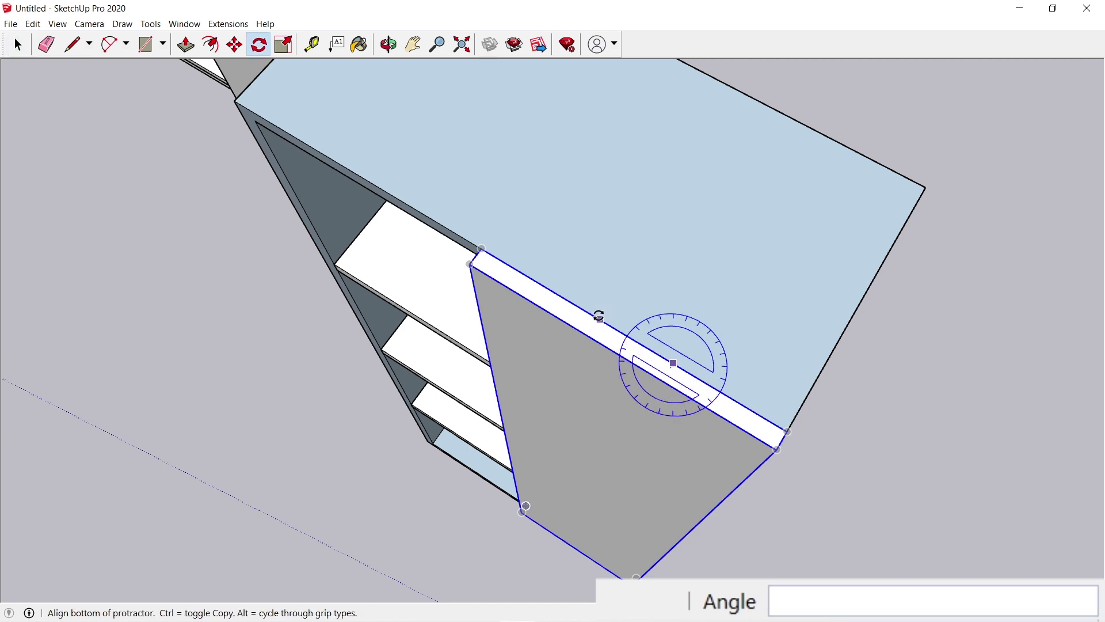
left_click(598, 316)
key("Escape")
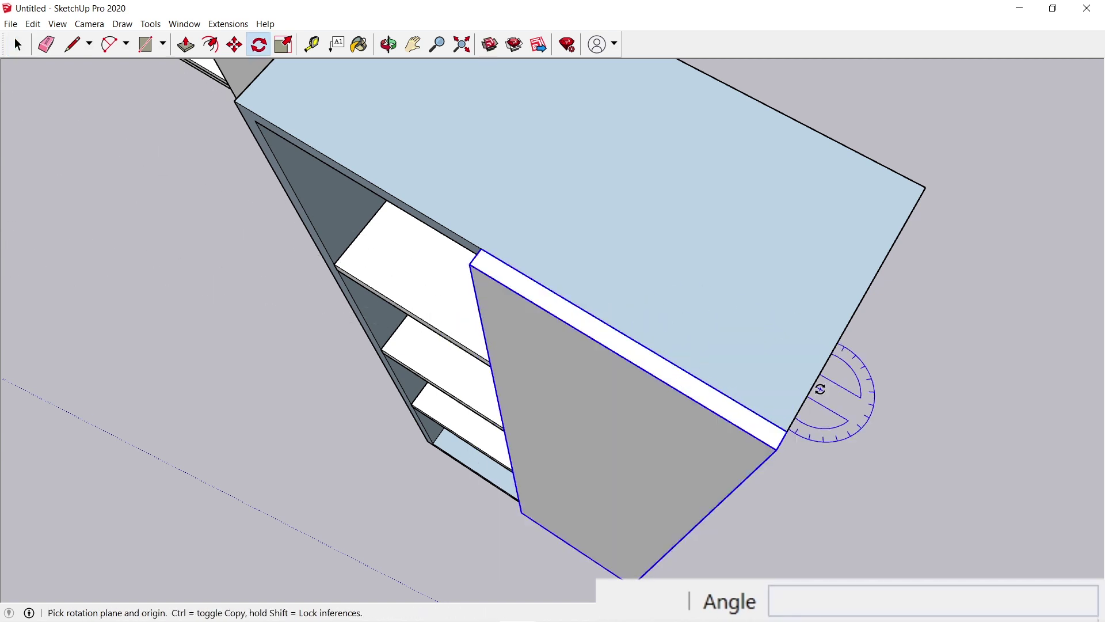
left_click(787, 431)
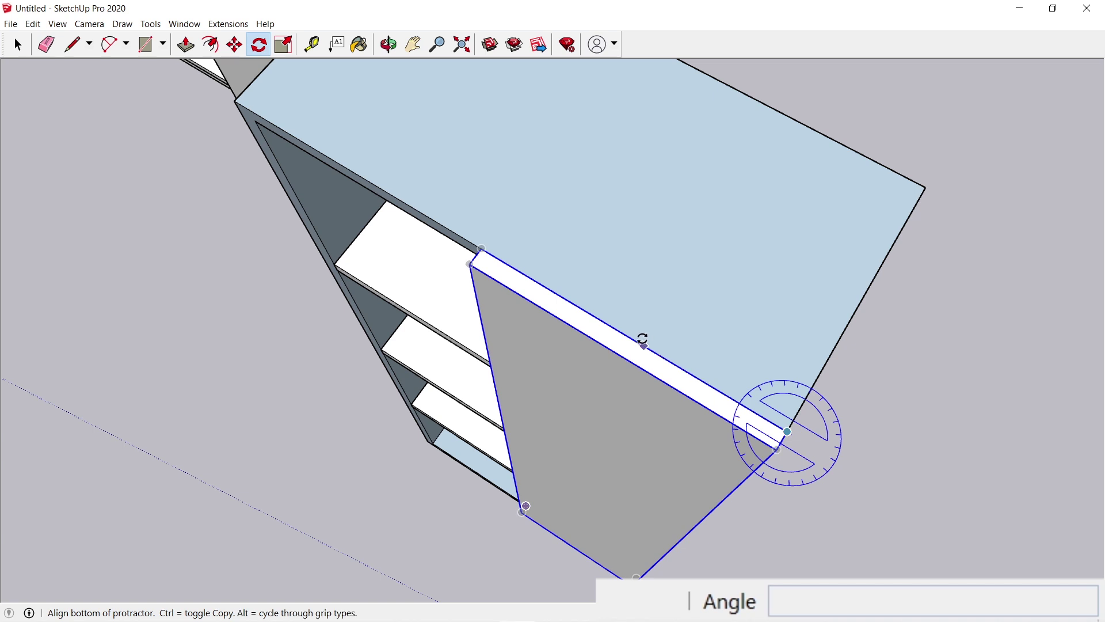
key("Escape")
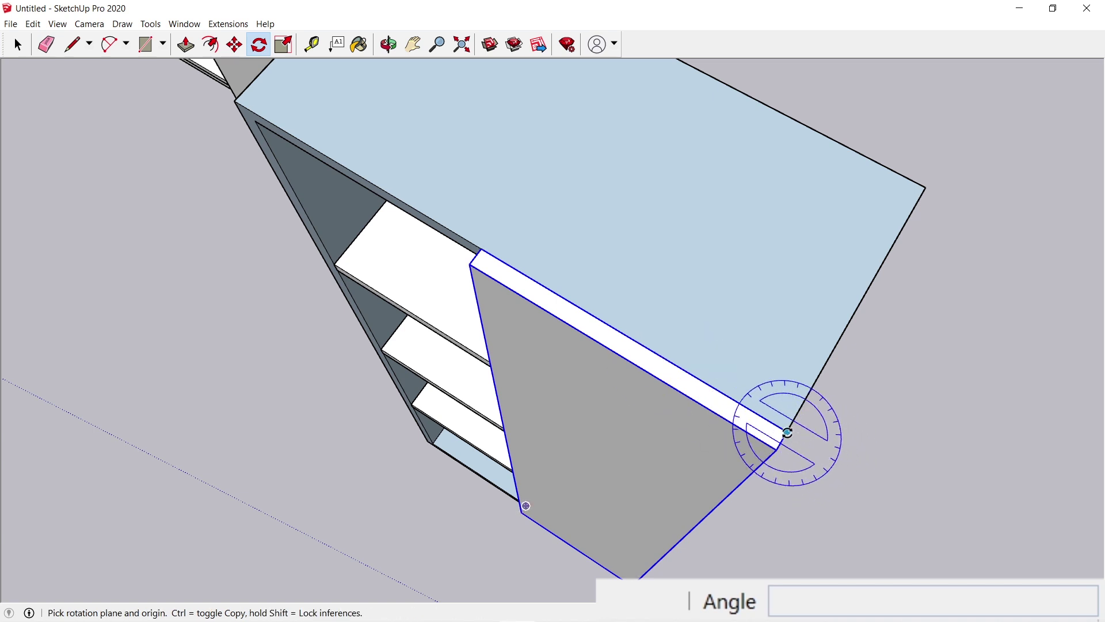
Step: Rotate the door open by about 47 degrees around its upper corner at the cabinet's outer side
left_click(788, 431)
left_click(617, 326)
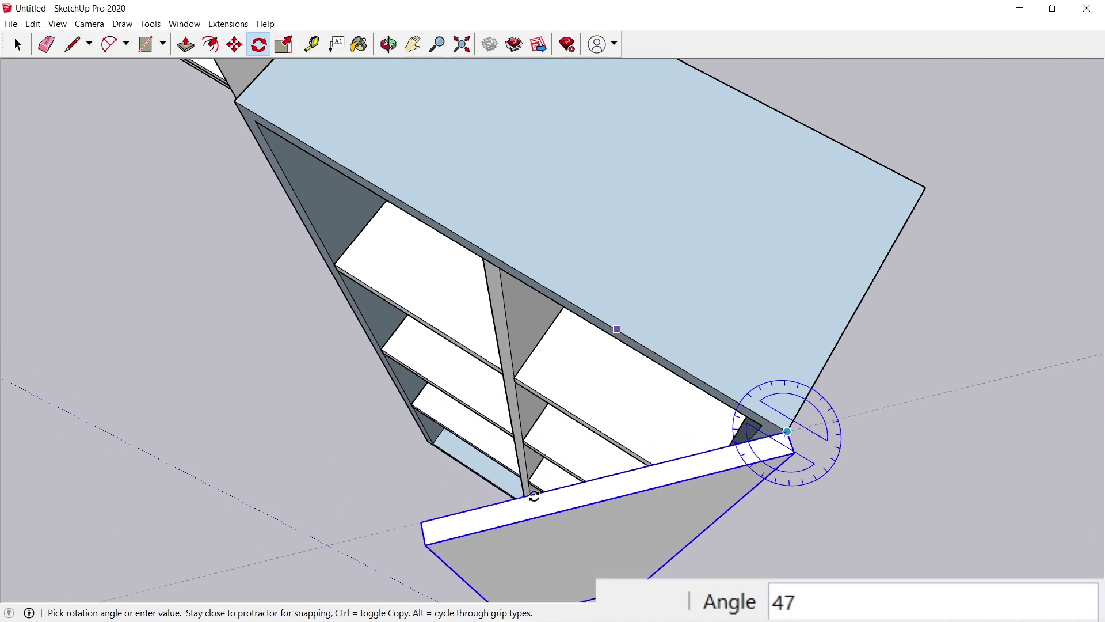
left_click(529, 488)
key("space")
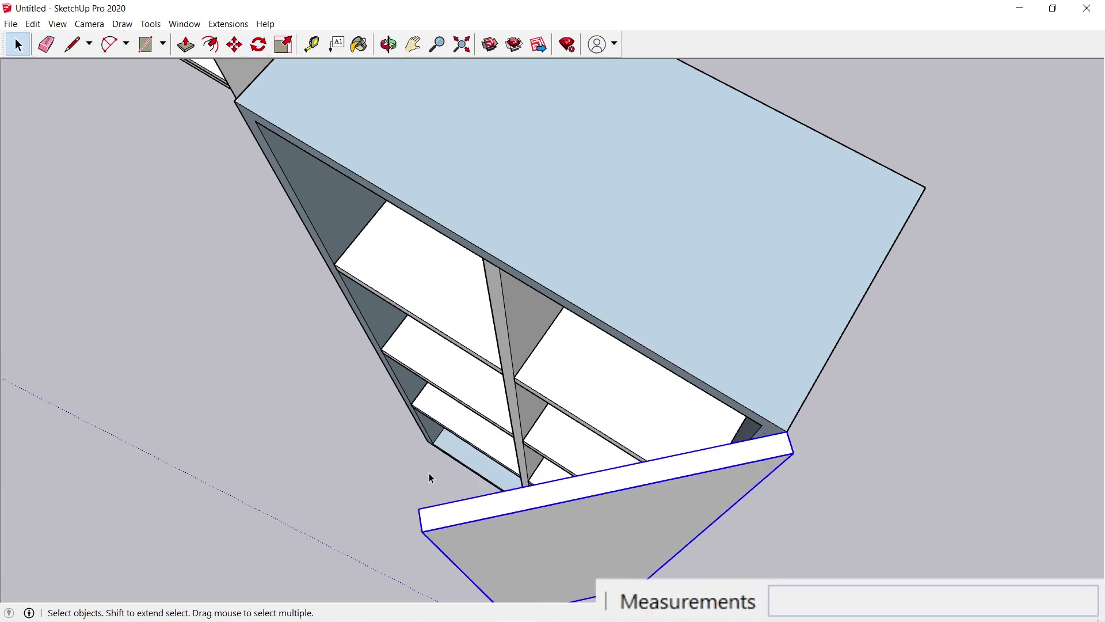
Step: Make the tall cabinet and its open door one group
left_click(399, 484)
key("o")
left_click_drag(397, 482, 777, 325)
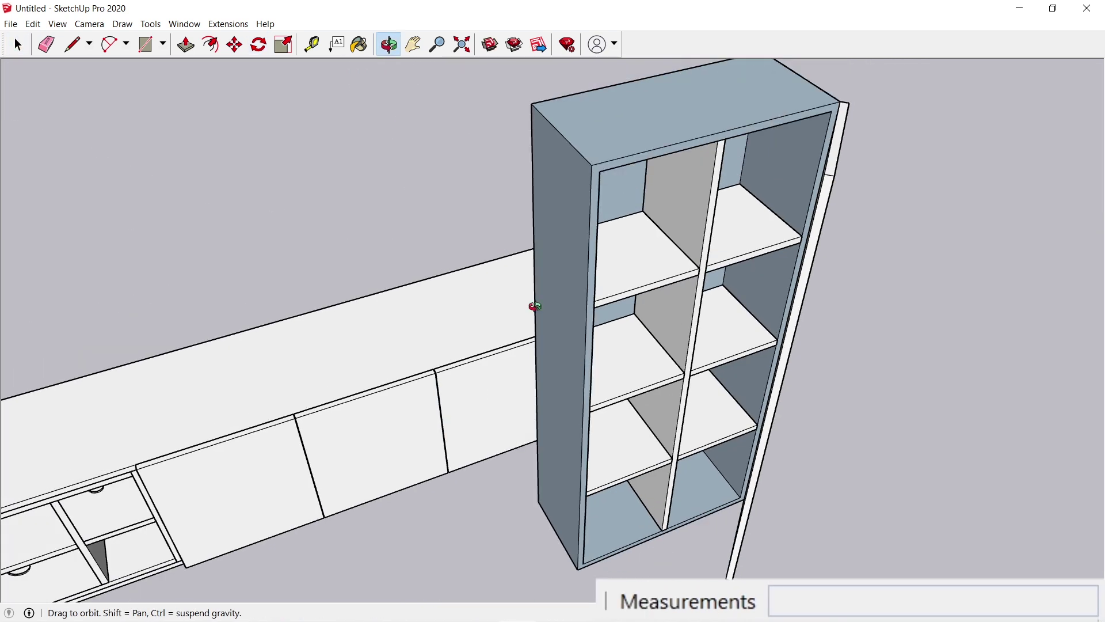
left_click_drag(538, 308, 698, 321)
key("space")
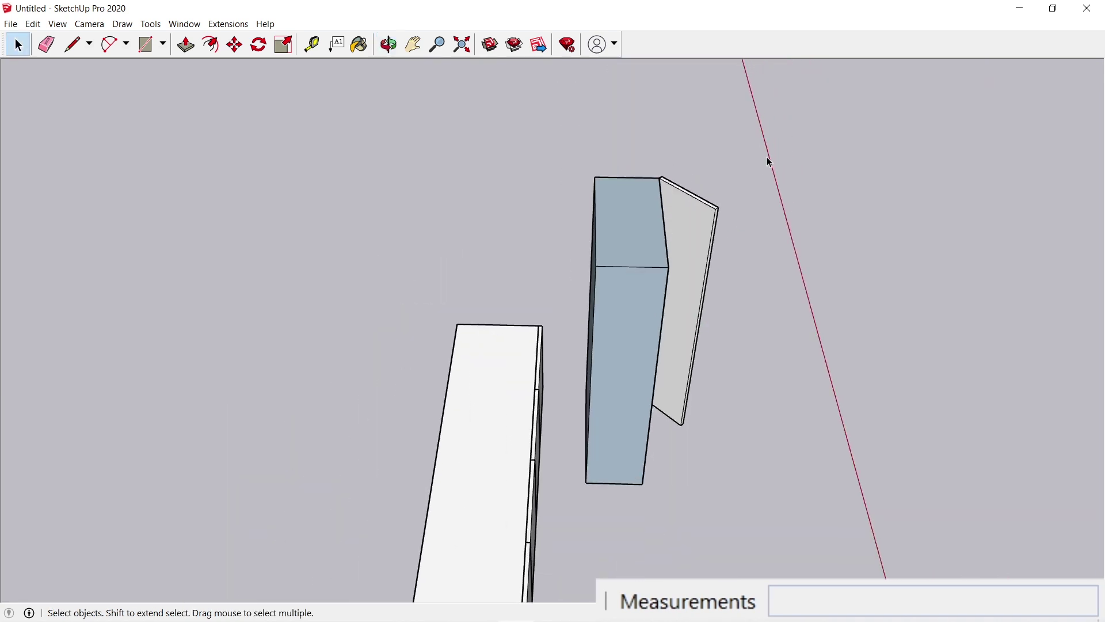
left_click_drag(575, 517, 576, 517)
right_click(612, 327)
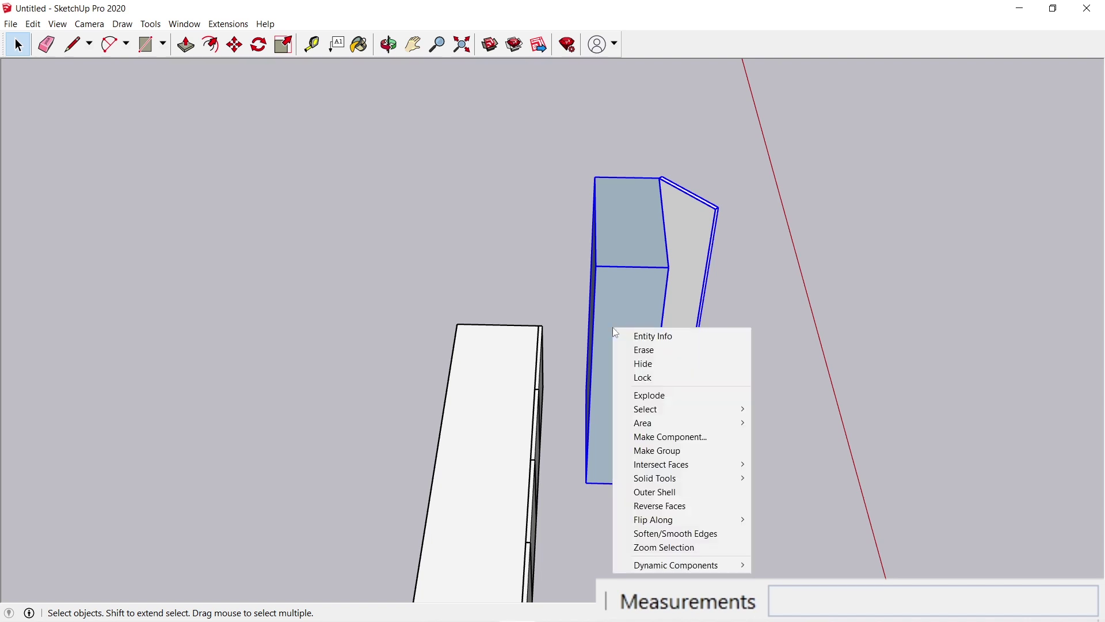
left_click(668, 451)
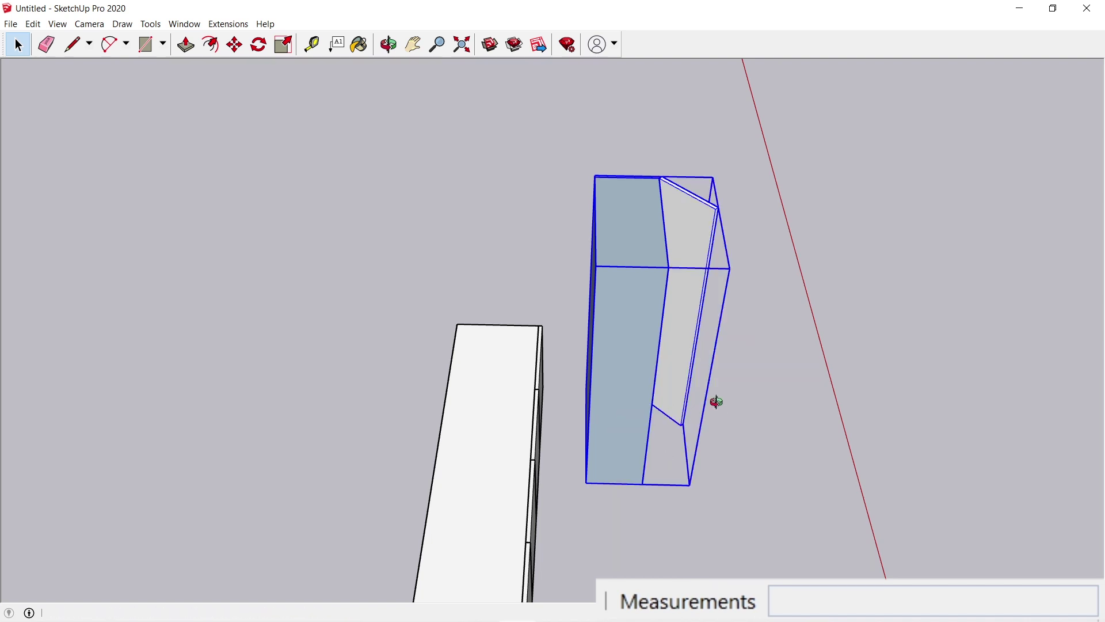
Step: Move the tall cabinet group by its lower back outer corner onto the upper back corner at the long cabinet's closed end
key("o")
left_click_drag(770, 289, 373, 335)
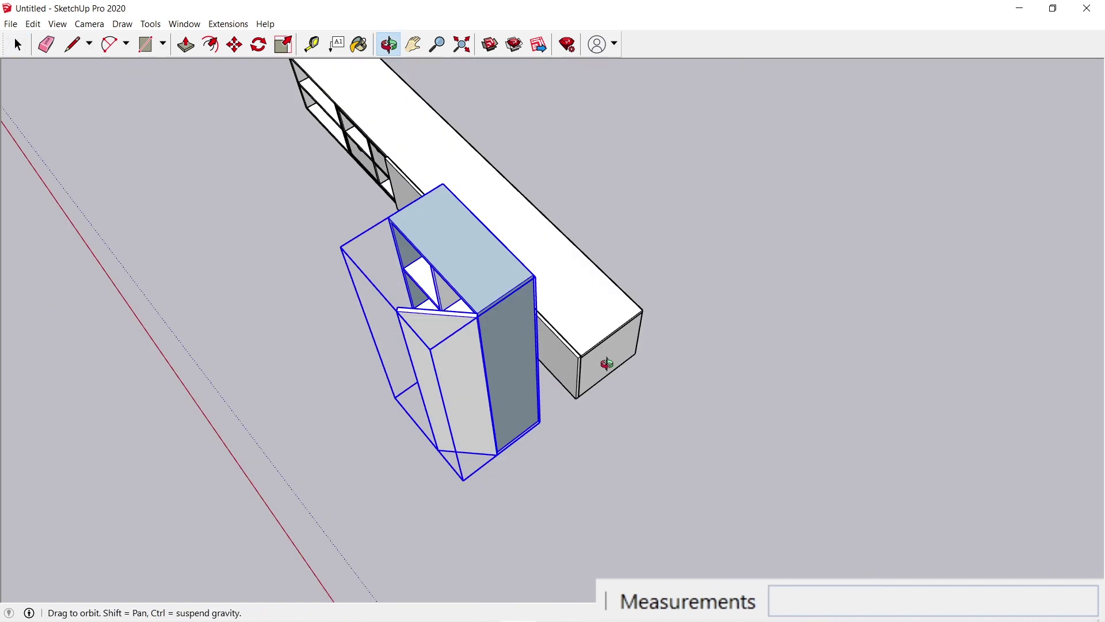
middle_click_drag(607, 363, 491, 402)
left_click(530, 406)
middle_click_drag(618, 351, 501, 346)
key("m")
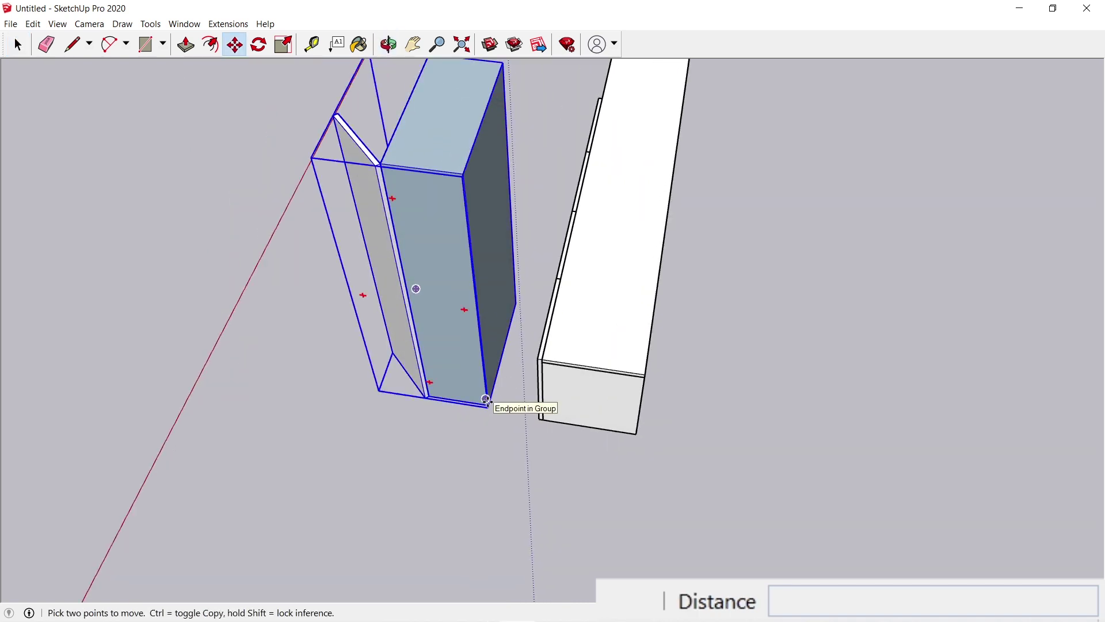
left_click(487, 399)
left_click(643, 374)
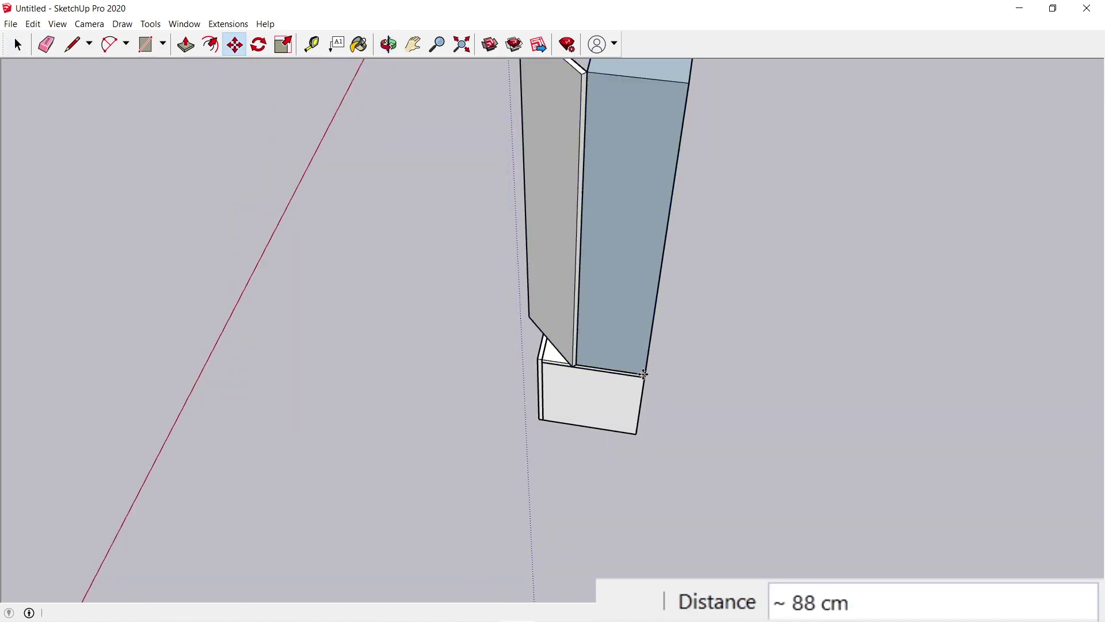
key("space")
Step: Draw a 3 by 4 cm rectangle on the long cabinet's top, starting at the tall cabinet's inner back corner
key("o")
scroll(590, 330, "up", 3)
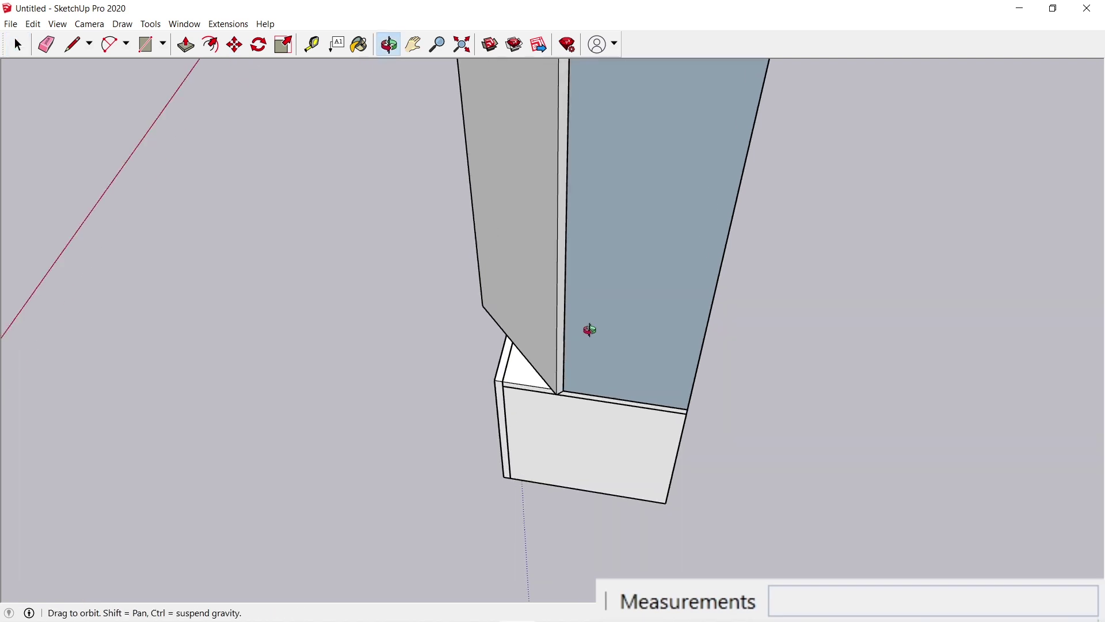
left_click_drag(590, 330, 951, 325)
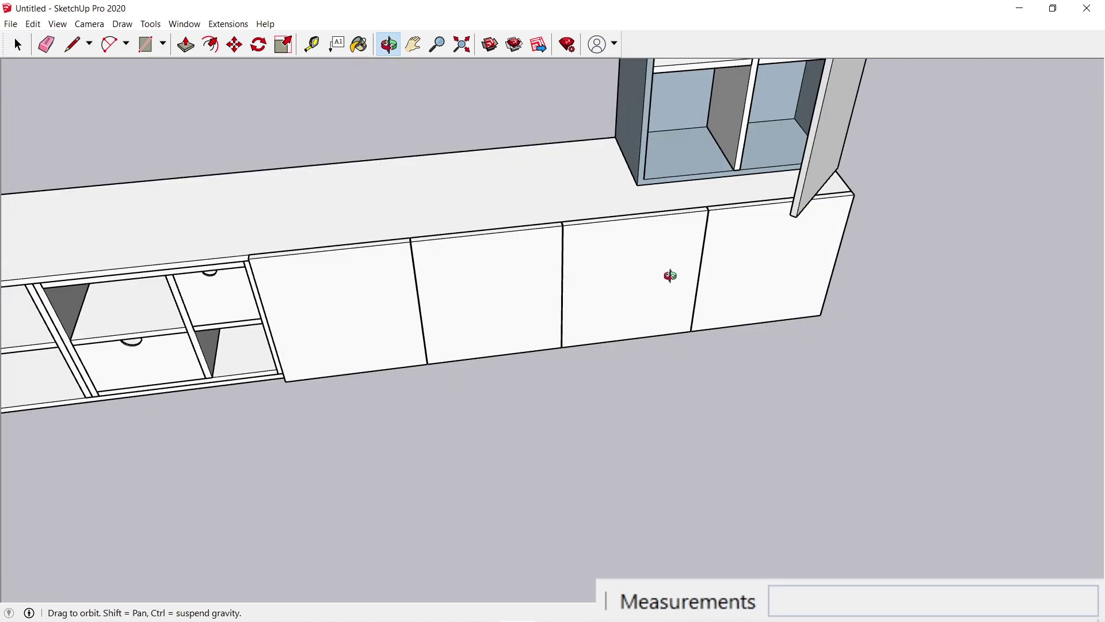
left_click_drag(670, 276, 772, 235)
scroll(772, 235, "up", 3)
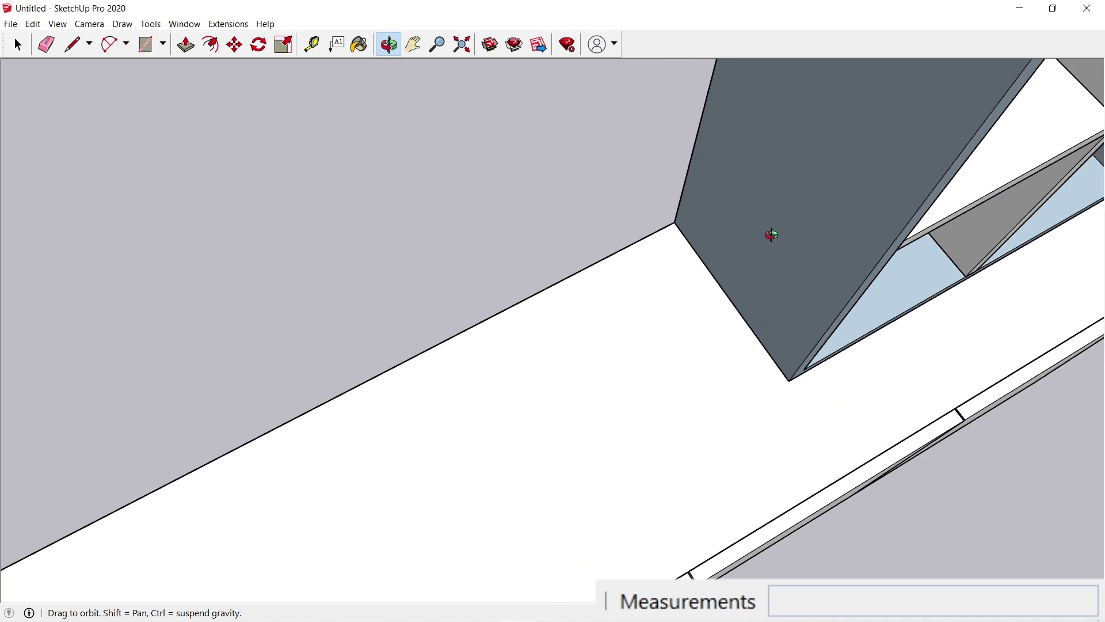
scroll(685, 259, "up", 5)
key("r")
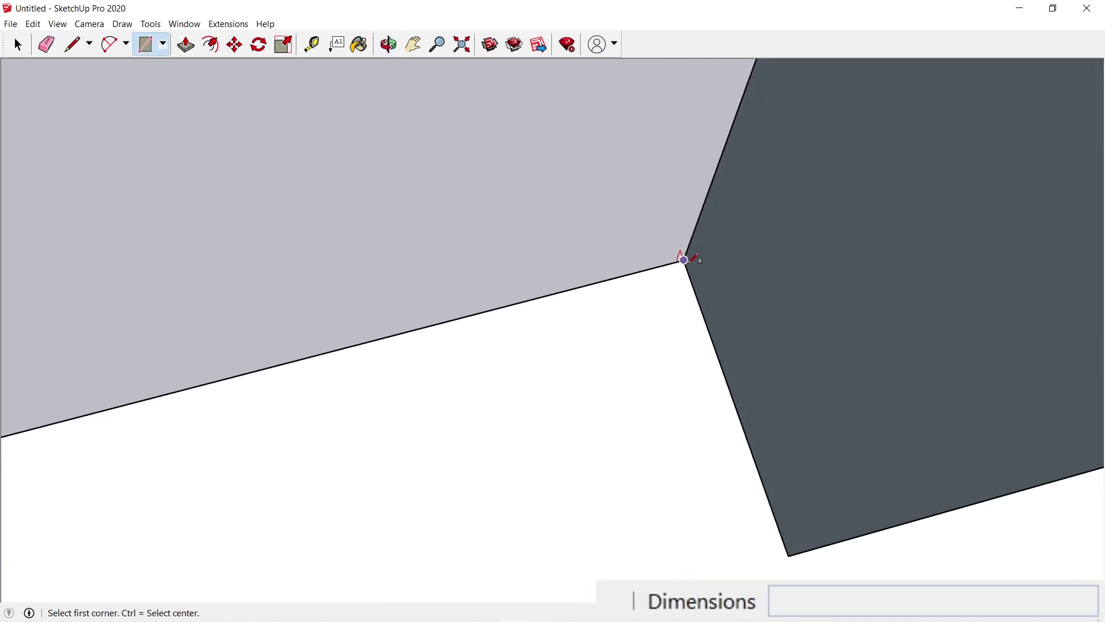
left_click(684, 260)
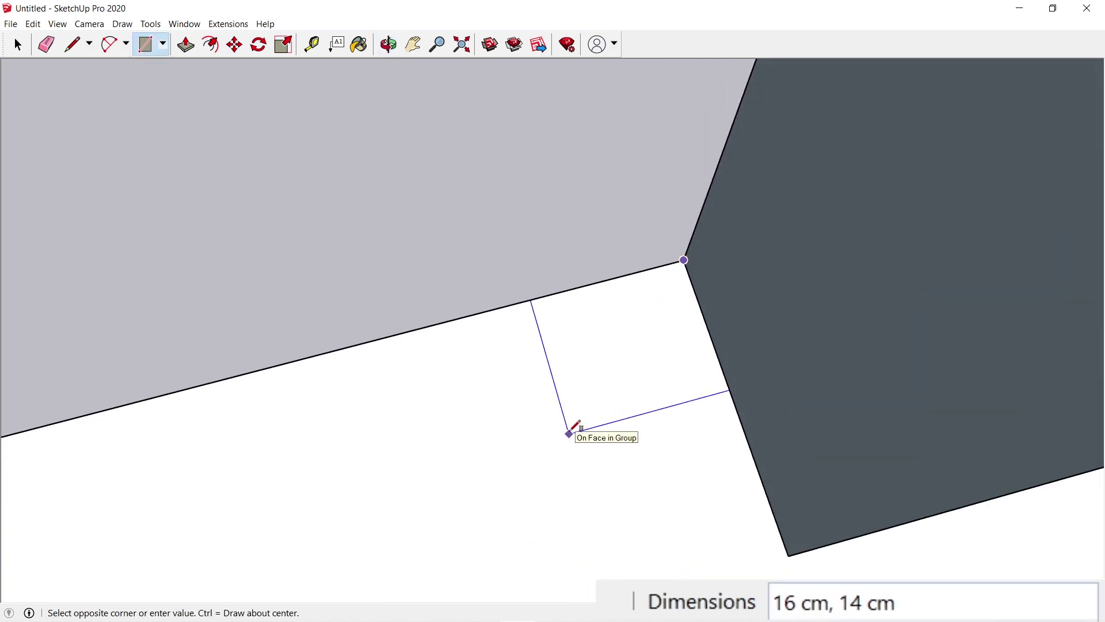
type("3,4")
key("Return")
key("space")
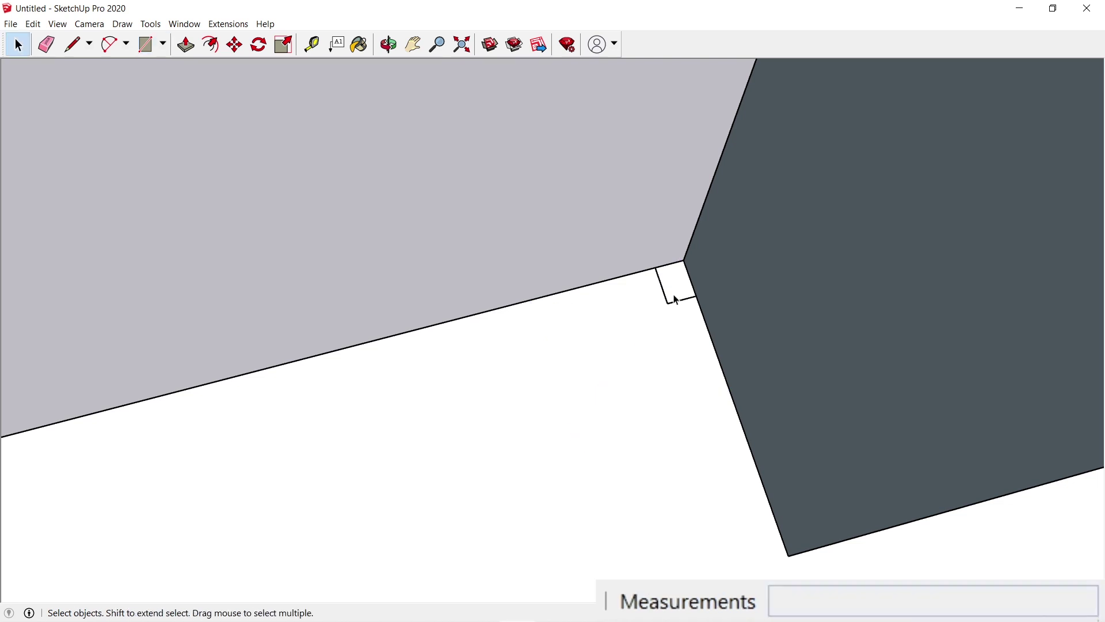
Step: Make the small rectangle a component
right_click(675, 290)
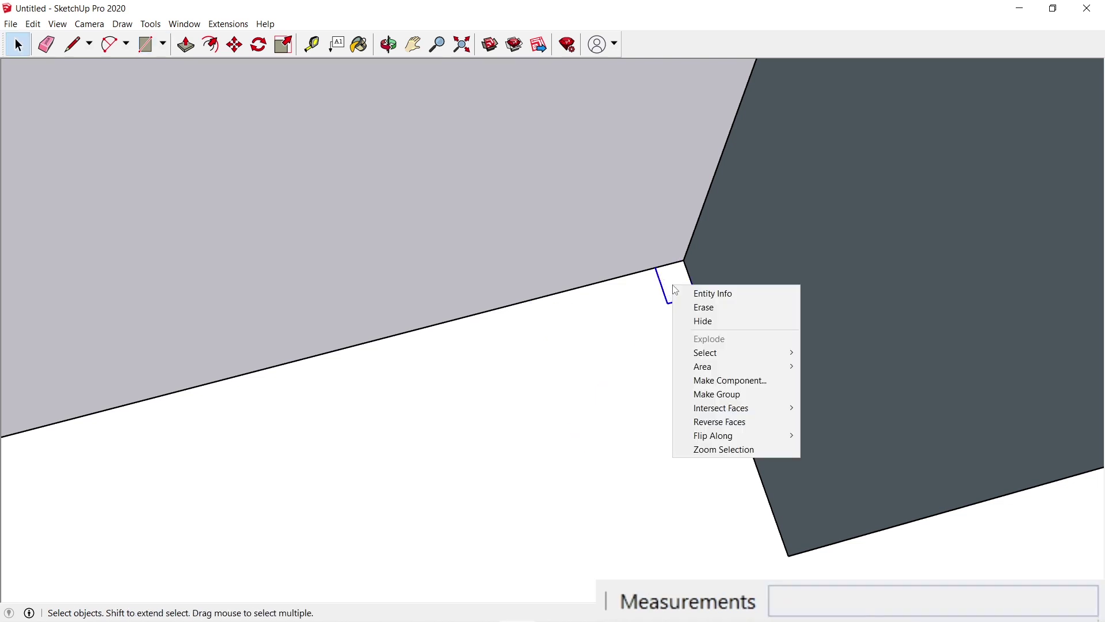
left_click(720, 380)
key("Return")
Step: Copy the rectangle component 5 cm along the long cabinet's back edge, away from the tall cabinet, and repeat the copy 25 times
key("m")
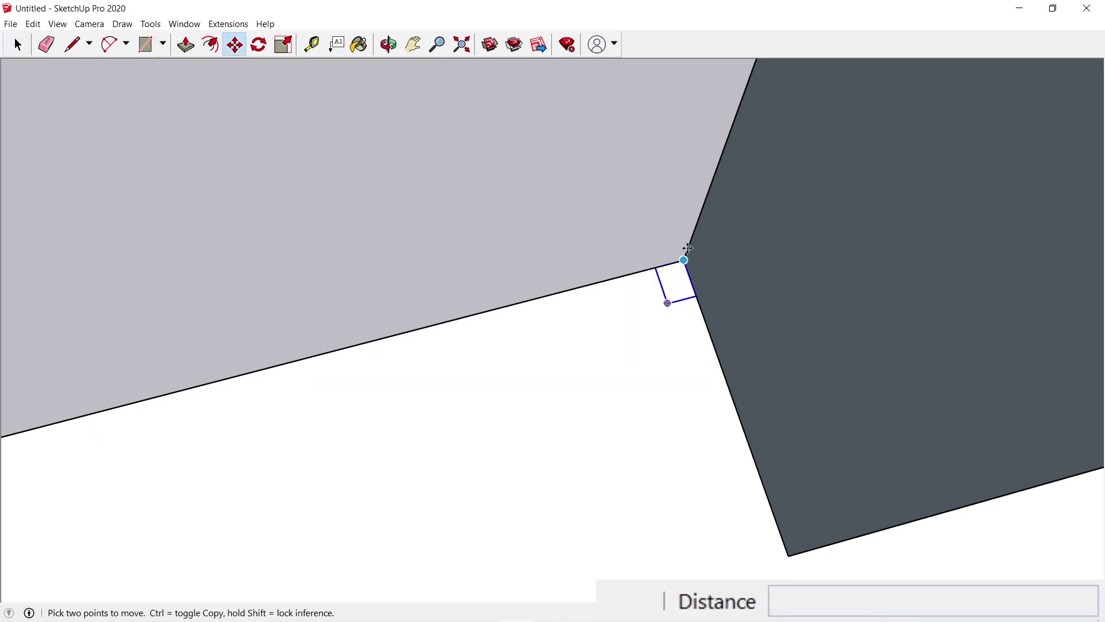
left_click(683, 261)
key("ctrl")
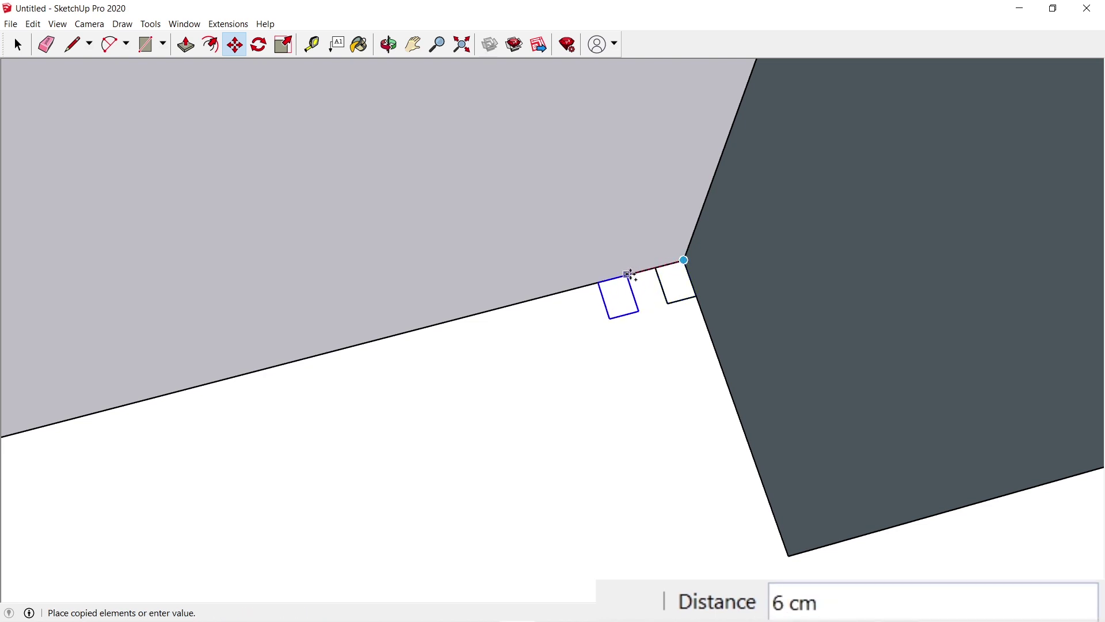
type("5")
key("Return")
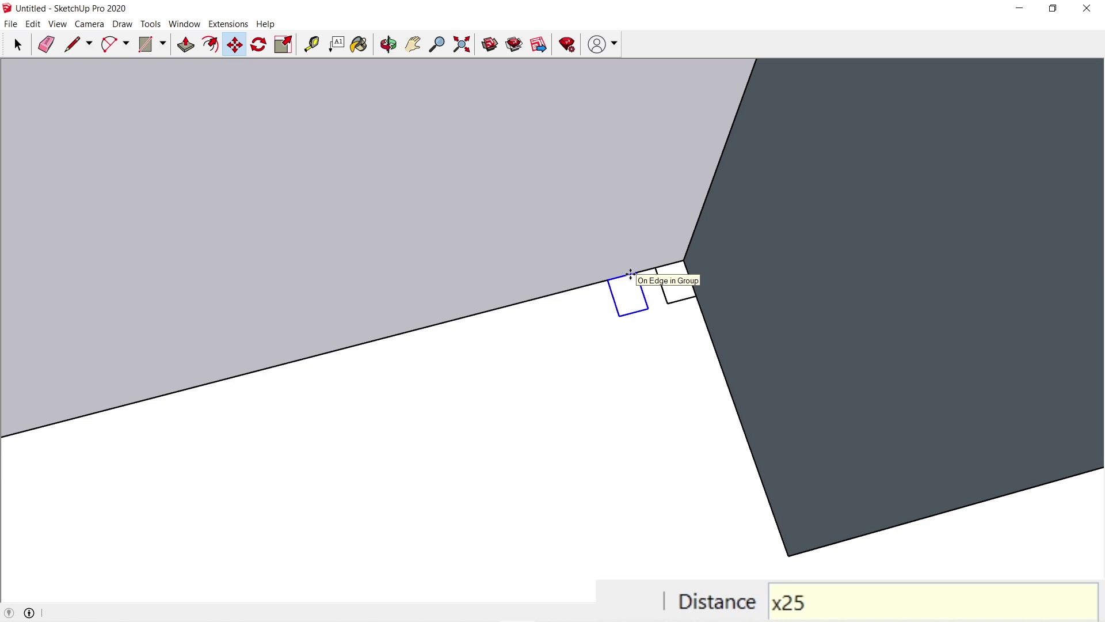
key("Return")
key("space")
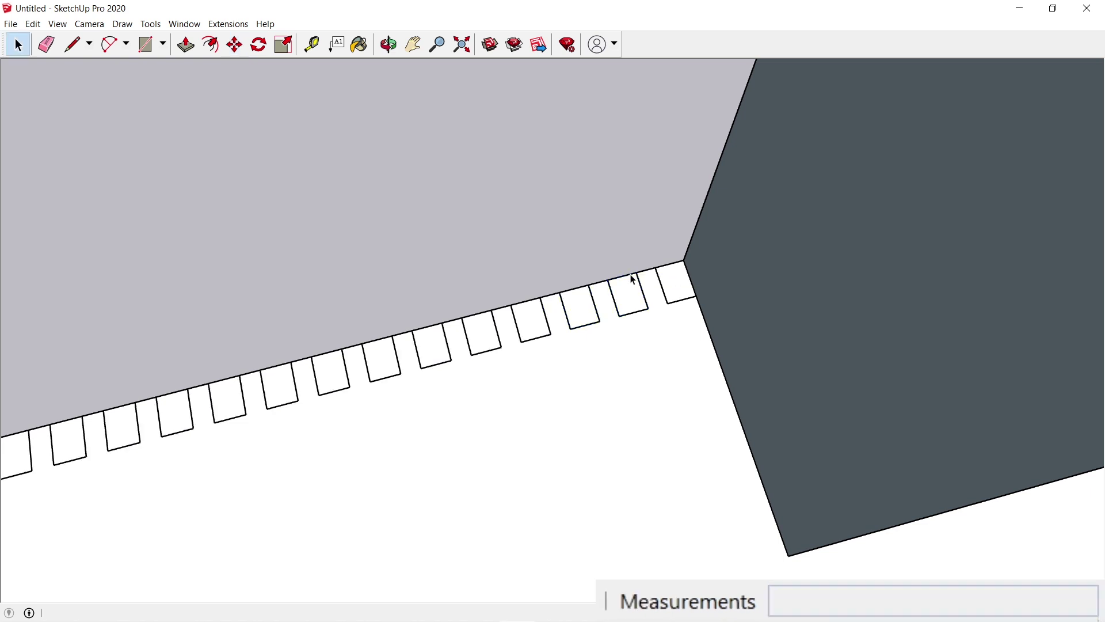
Step: Edit the rectangle component and Push/Pull its face up to the tall cabinet's top to form vertical slats
double_click(684, 285)
key("p")
scroll(634, 447, "down", 8)
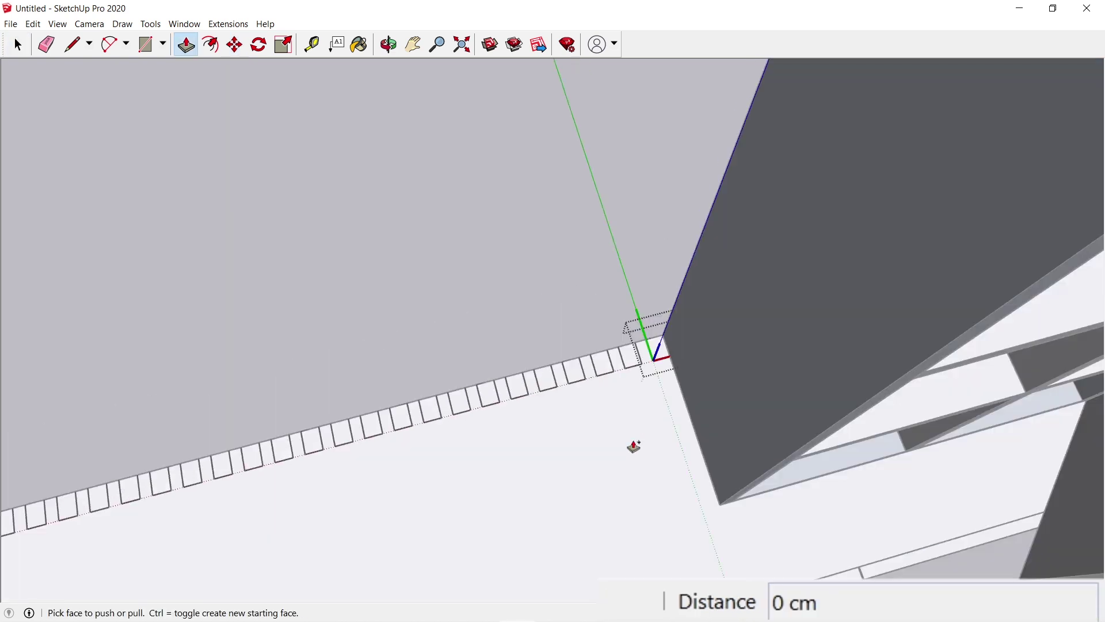
left_click(654, 407)
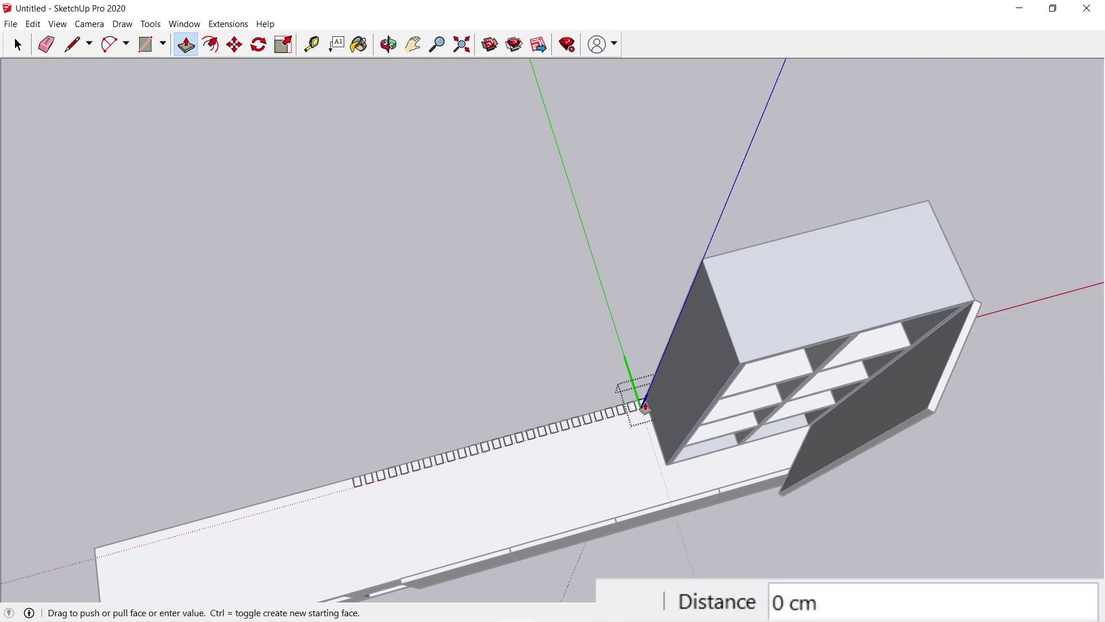
left_click(739, 359)
Step: Leave the slat component, select all the slats and make them one group
key("o")
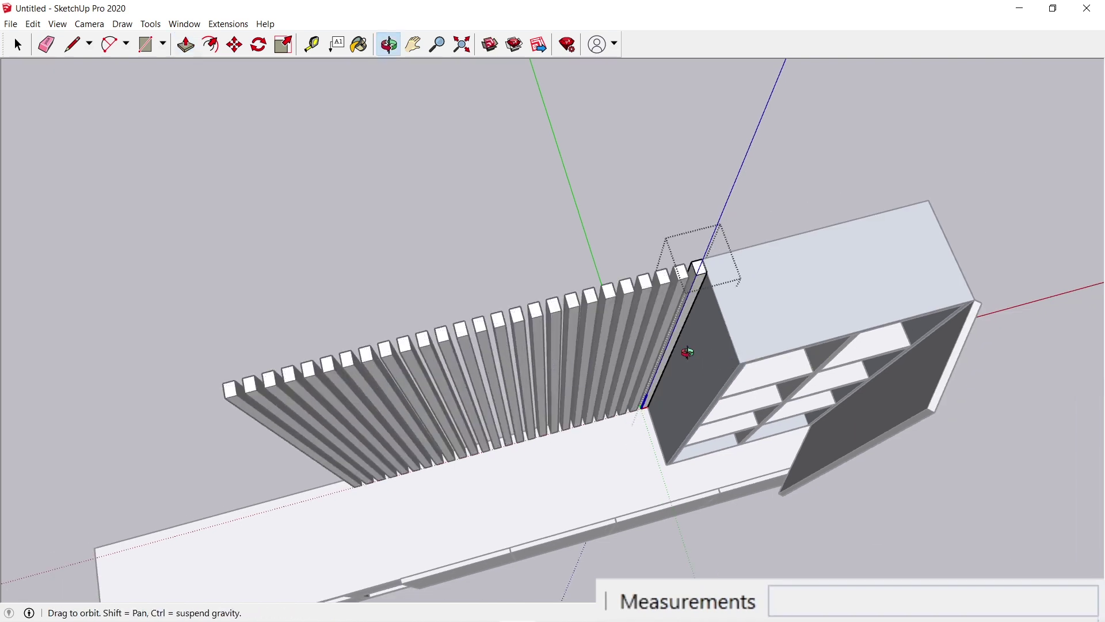
left_click_drag(658, 332, 708, 240)
key("space")
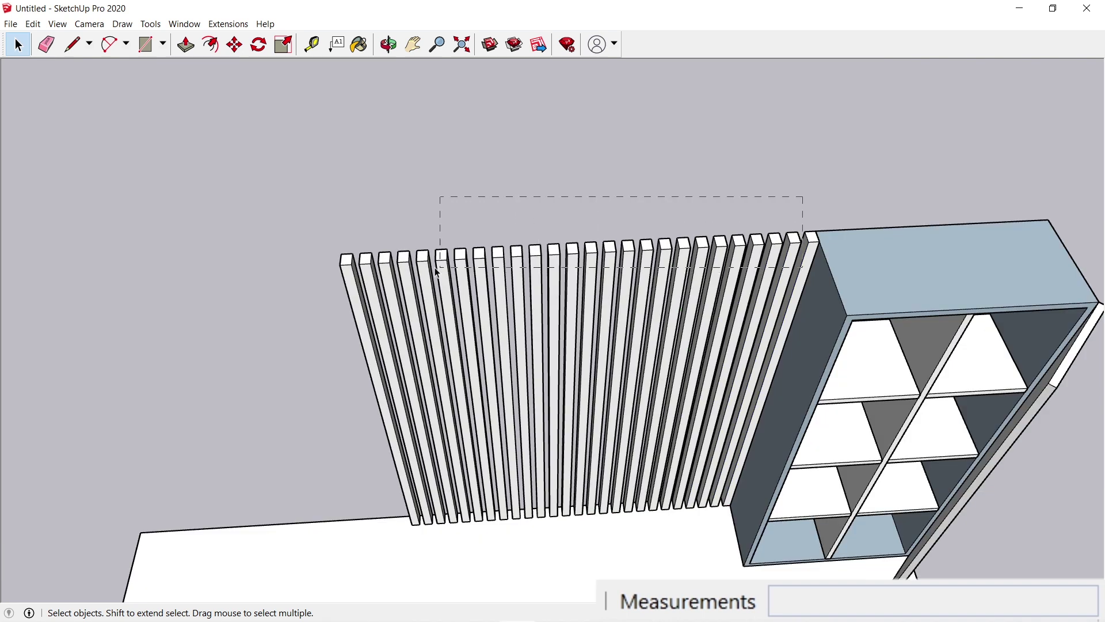
left_click_drag(299, 264, 299, 263)
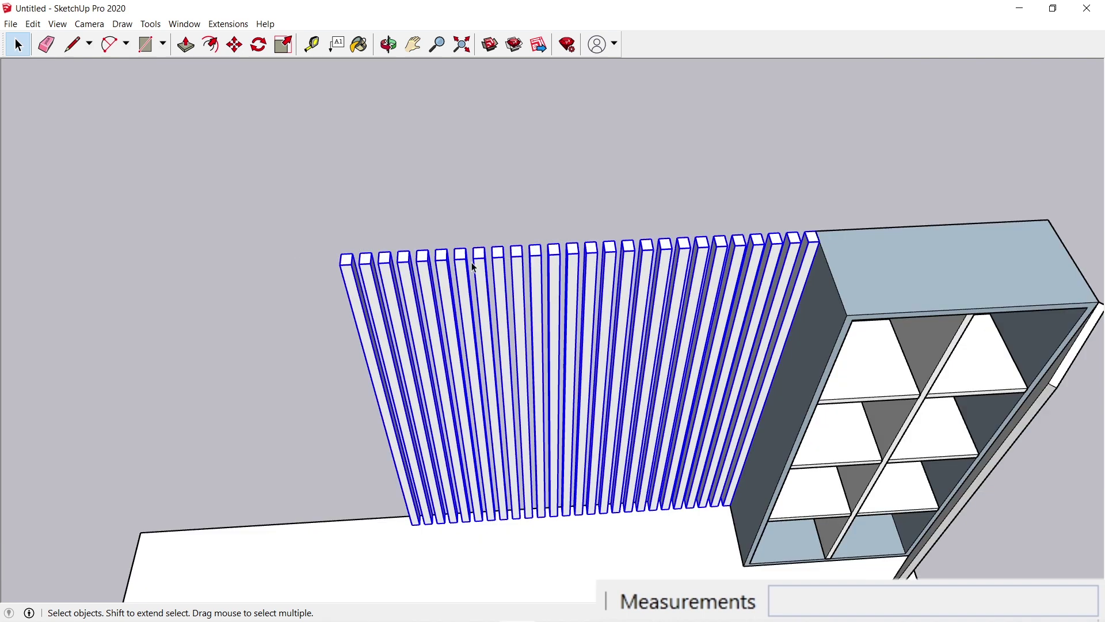
right_click(631, 274)
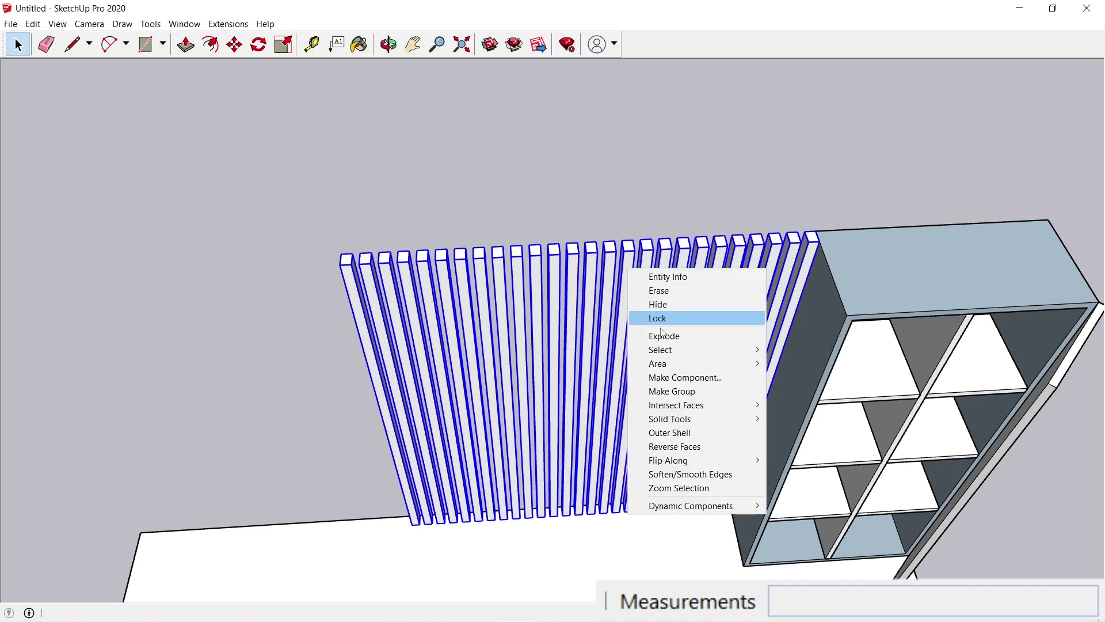
left_click(671, 387)
Step: Paint the slat group and the long cabinet's inner dividers and shelves with Wood Cherry Original
key("o")
left_click_drag(669, 385, 723, 263)
scroll(731, 365, "up", 2)
scroll(729, 266, "up", 1)
key("space")
left_click(1007, 309)
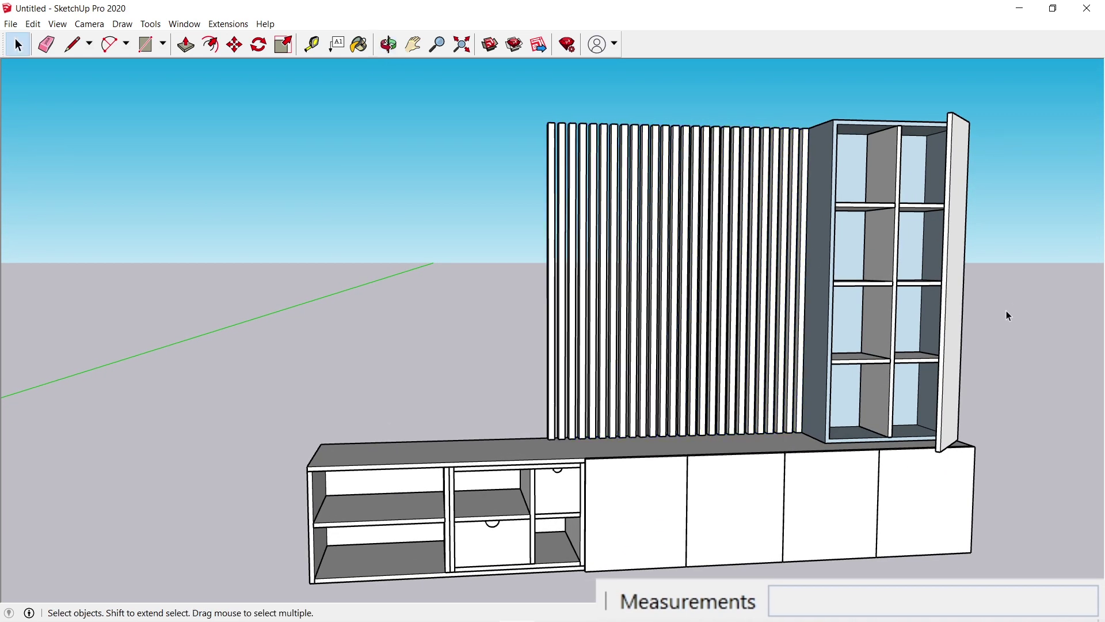
key("b")
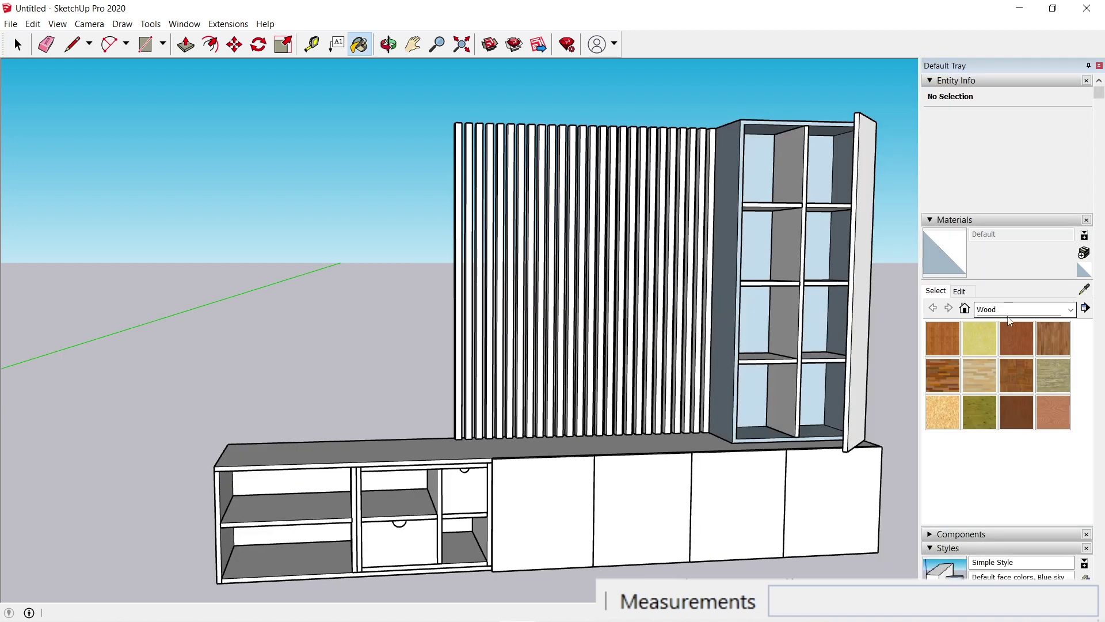
left_click(1009, 332)
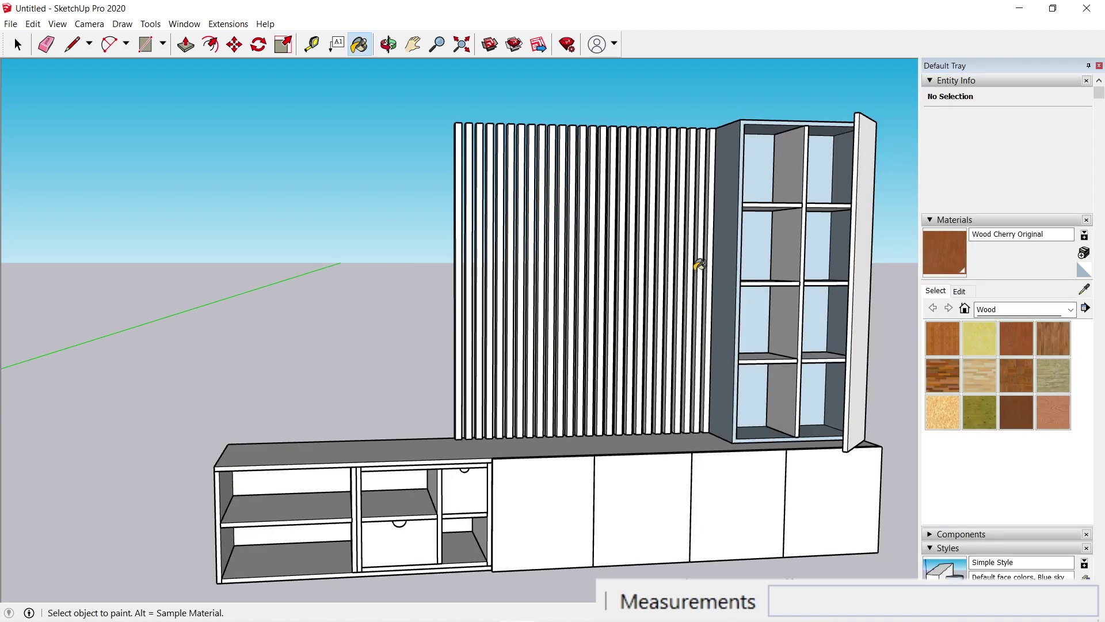
left_click(699, 265)
left_click(410, 498)
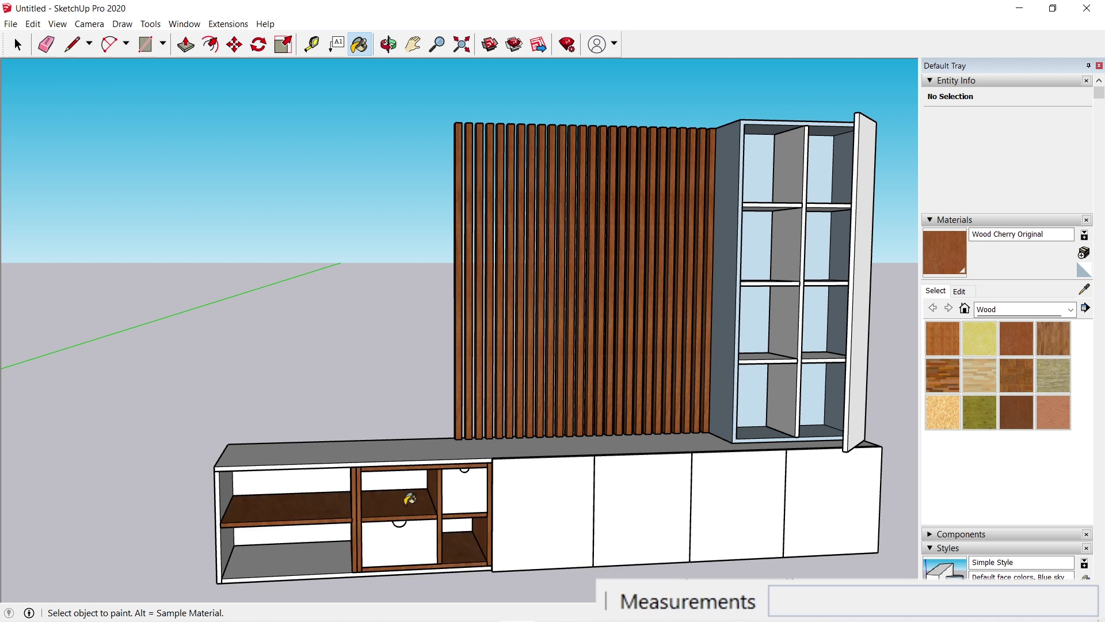
Step: Open the tall cabinet group for editing and paint its carcass and divider with Wood Cherry Original
key("space")
double_click(776, 286)
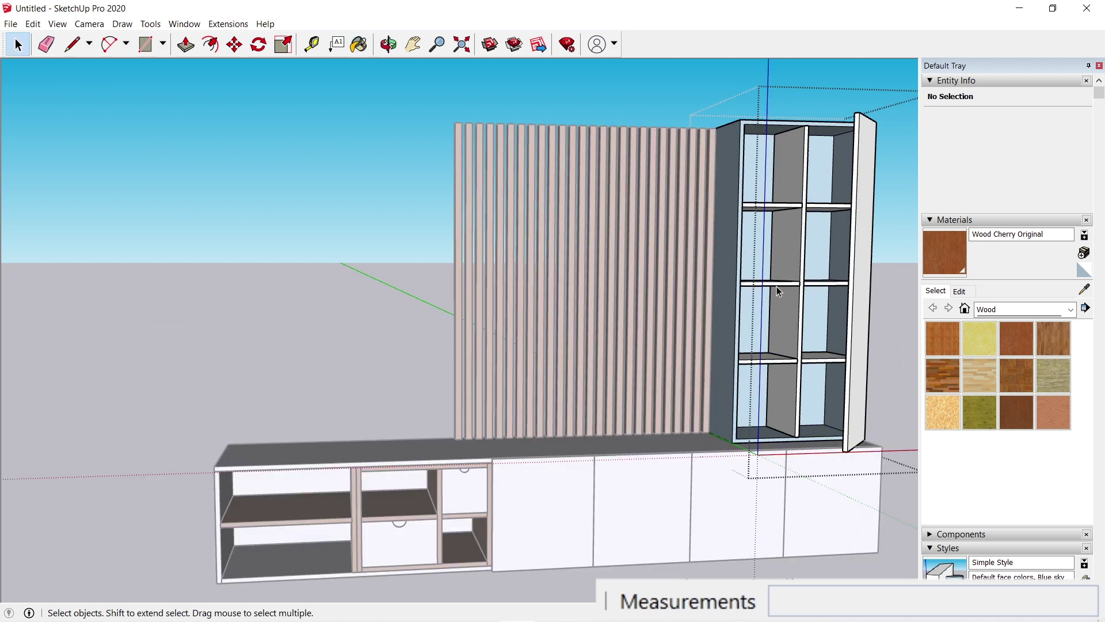
key("b")
left_click(803, 282)
left_click(765, 196)
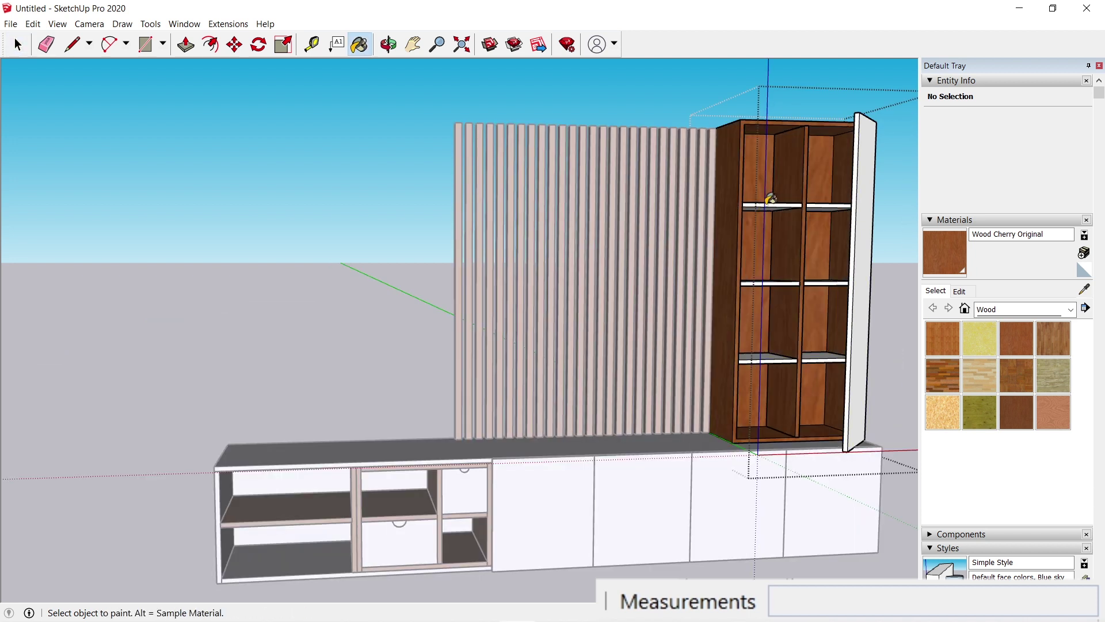
Step: Paint all six shelves of the tall cabinet with Wood Cherry Original and leave the group
left_click(769, 203)
left_click(828, 203)
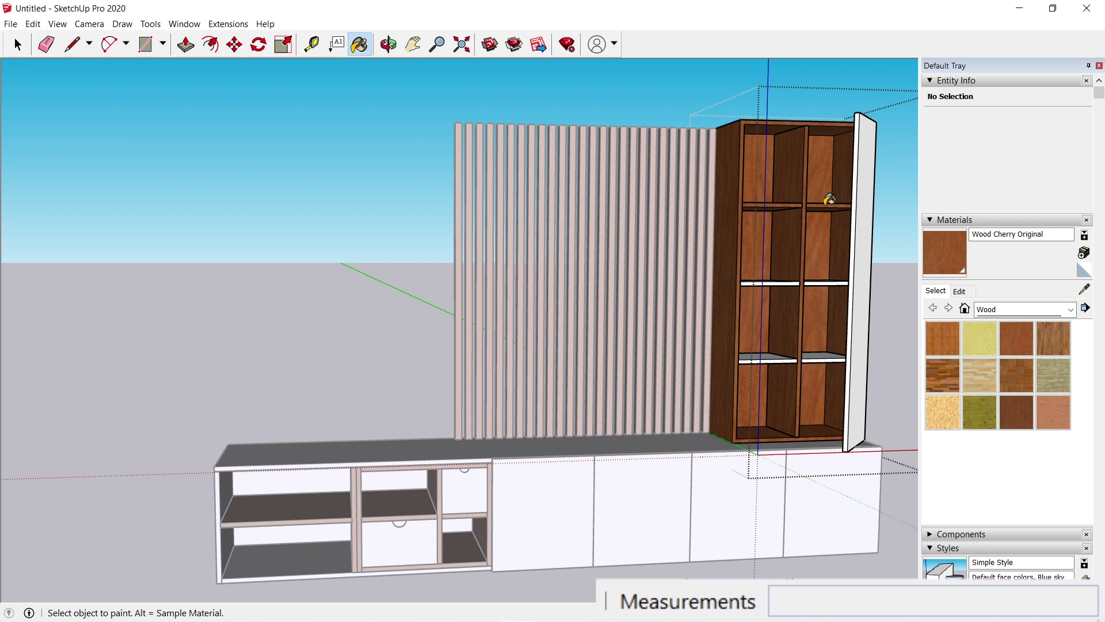
left_click(824, 281)
left_click(778, 282)
left_click(771, 354)
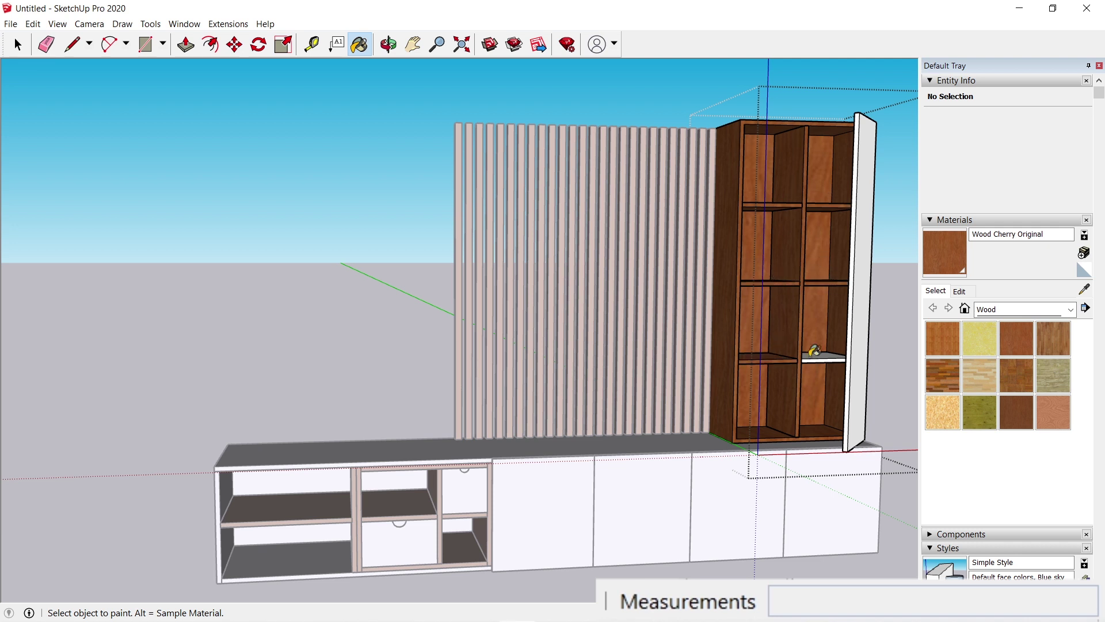
left_click(818, 353)
key("space")
key("Escape")
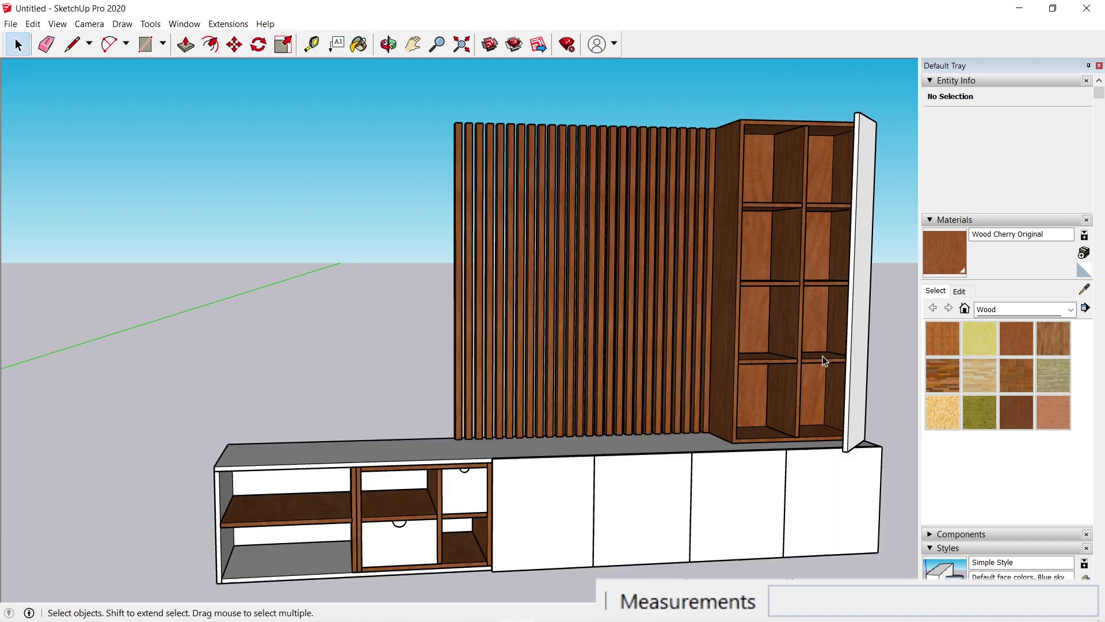
Step: Replace the texture image of Wood Cherry Original with TH 119 AA - Slim Echo.jpg from the HPL 2021 Collection folder
left_click(960, 292)
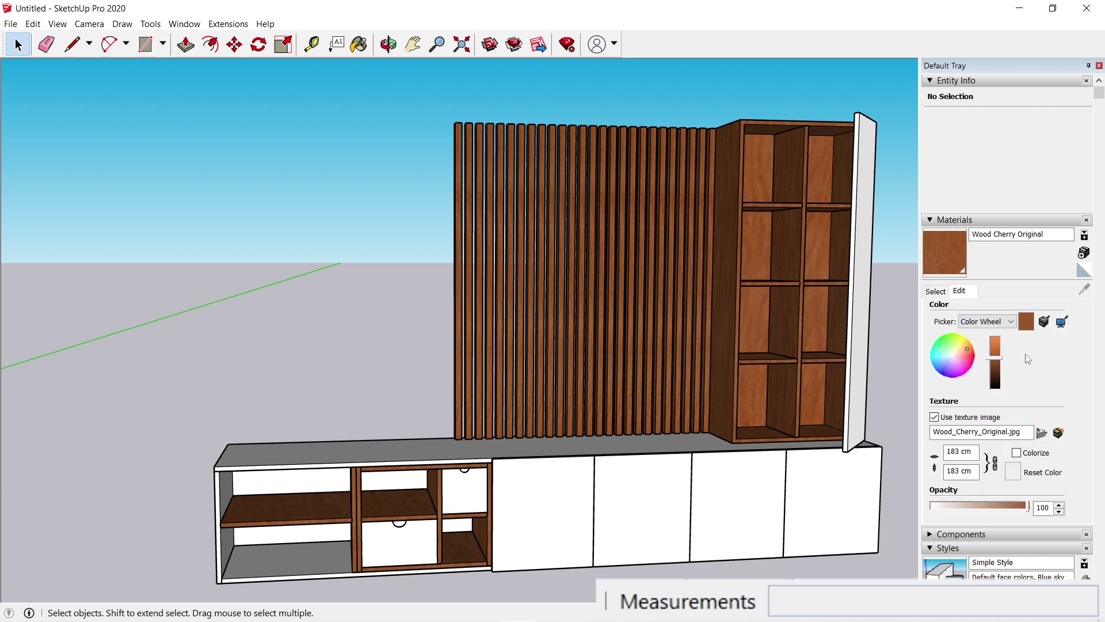
left_click(1042, 432)
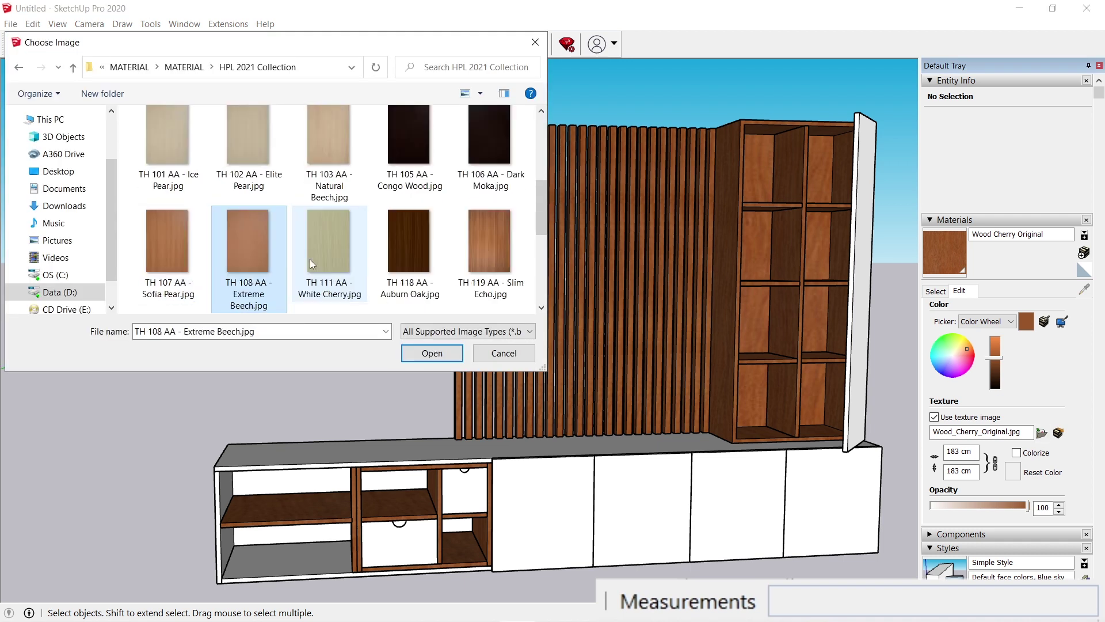
key("Right")
key("Right")
key("Right")
key("Return")
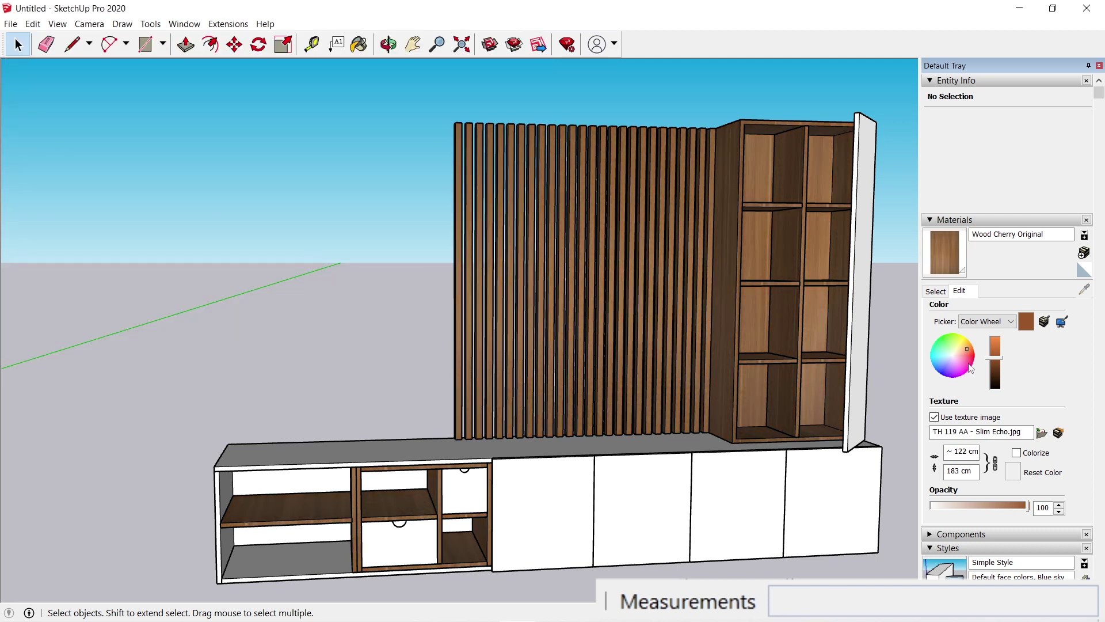
Step: Paint the long cabinet's unpainted carcass, doors and drawer fronts with Wood Board Cork
left_click(936, 291)
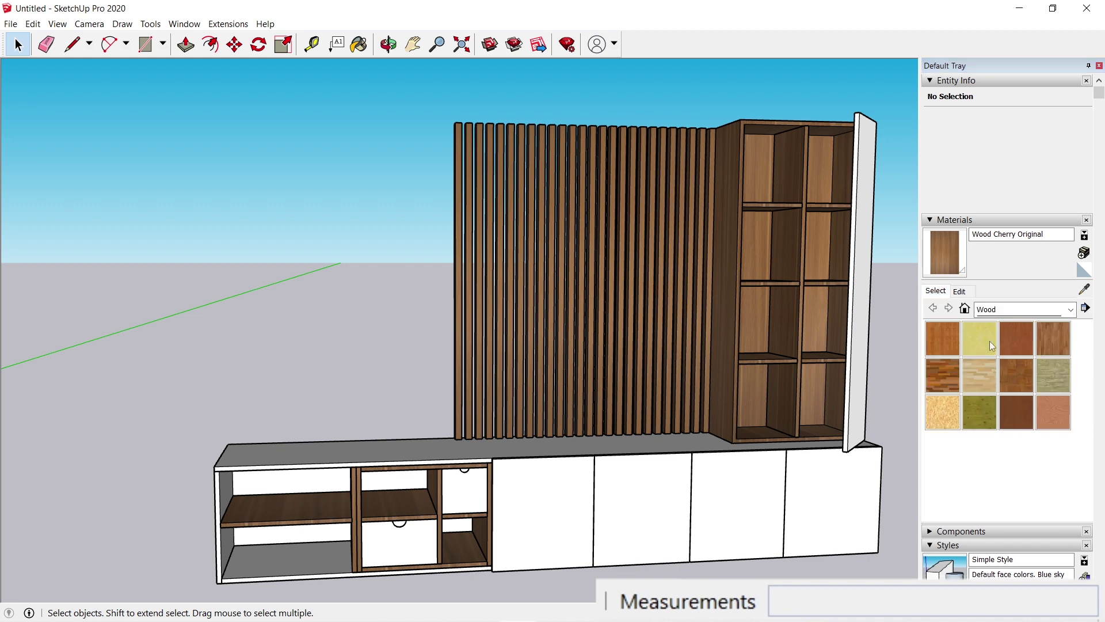
left_click(978, 336)
left_click(648, 470)
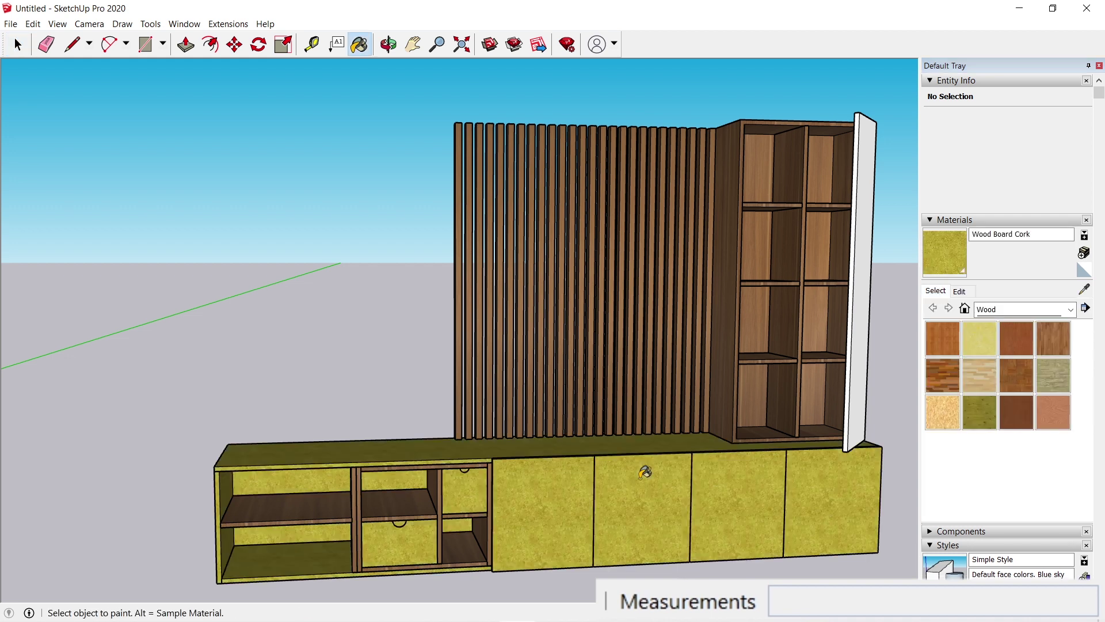
Step: Open the tall cabinet group for editing, paint its door with Wood Board Cork and leave the group
key("space")
double_click(856, 365)
key("b")
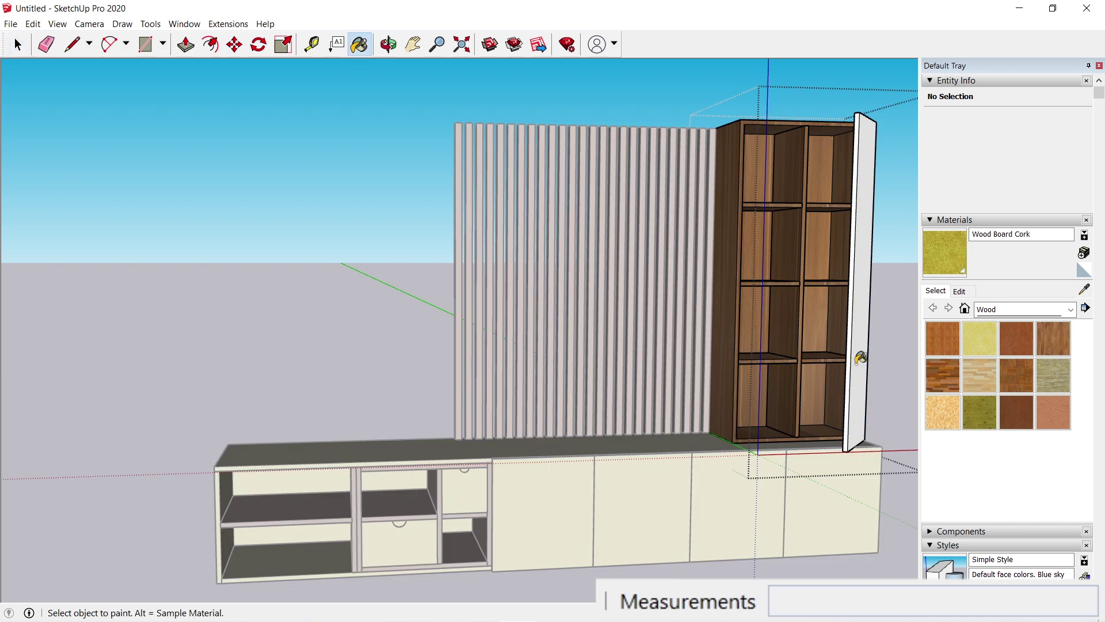
left_click(860, 358)
key("space")
key("Escape")
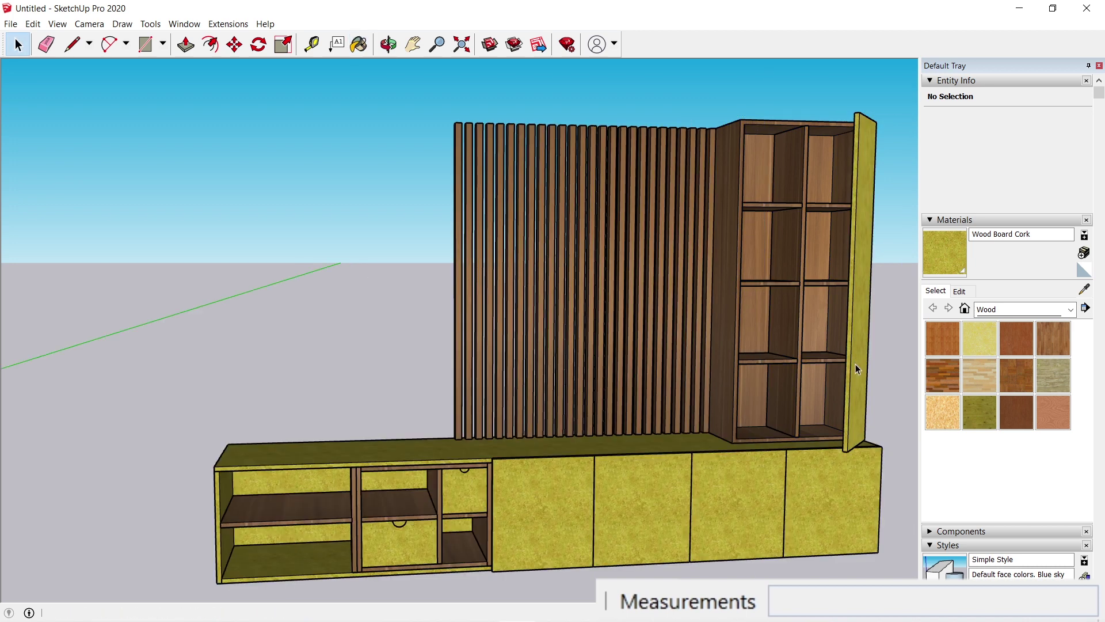
Step: Replace the texture image of Wood Board Cork with TH 133 AA - Midnight Concord.jpg from the HPL 2021 Collection folder
left_click(960, 292)
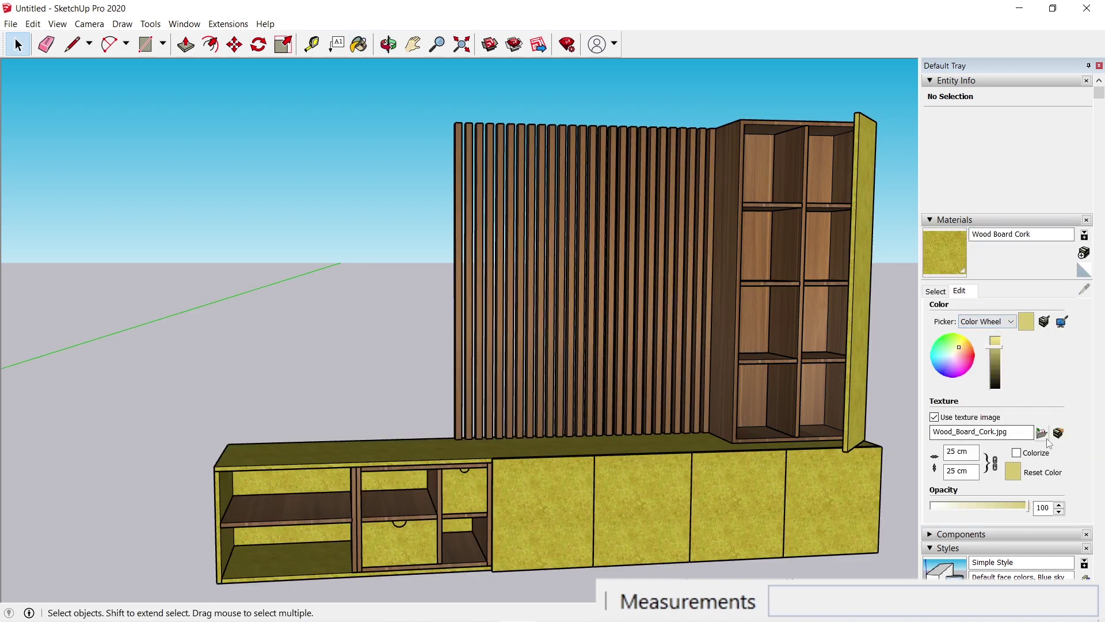
left_click(1042, 433)
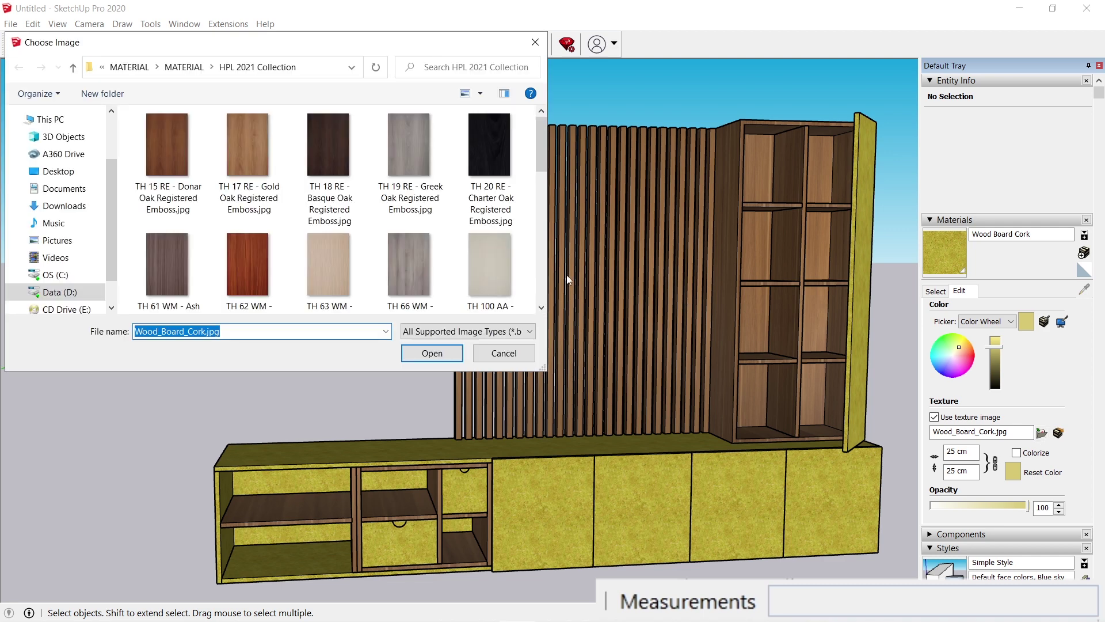
left_click(496, 280)
key("Down")
key("Down")
key("Down")
key("Down")
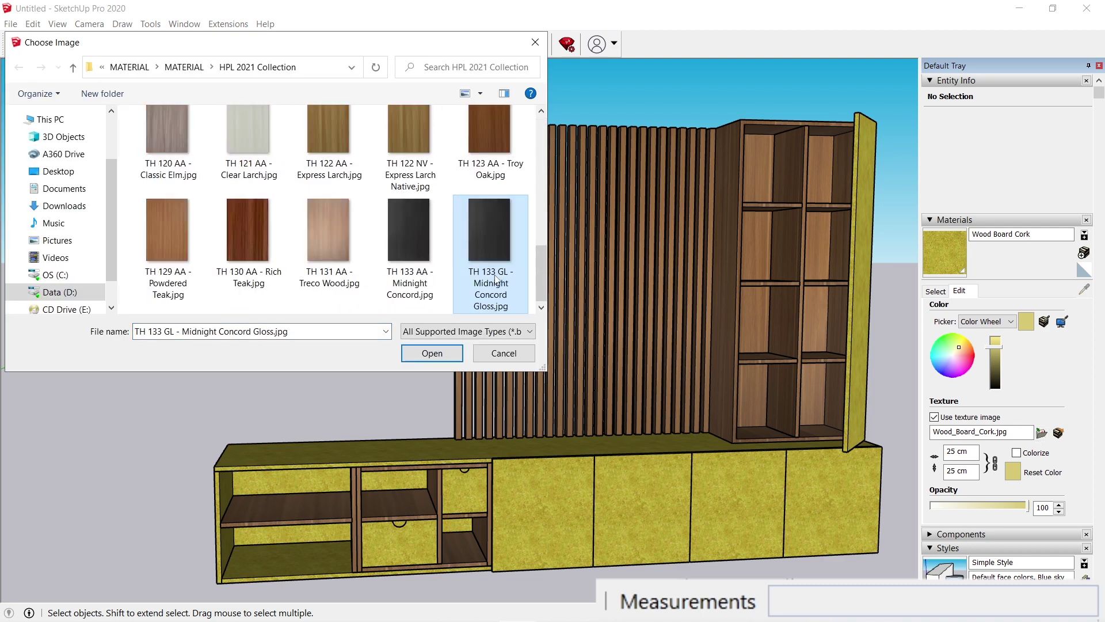
key("Left")
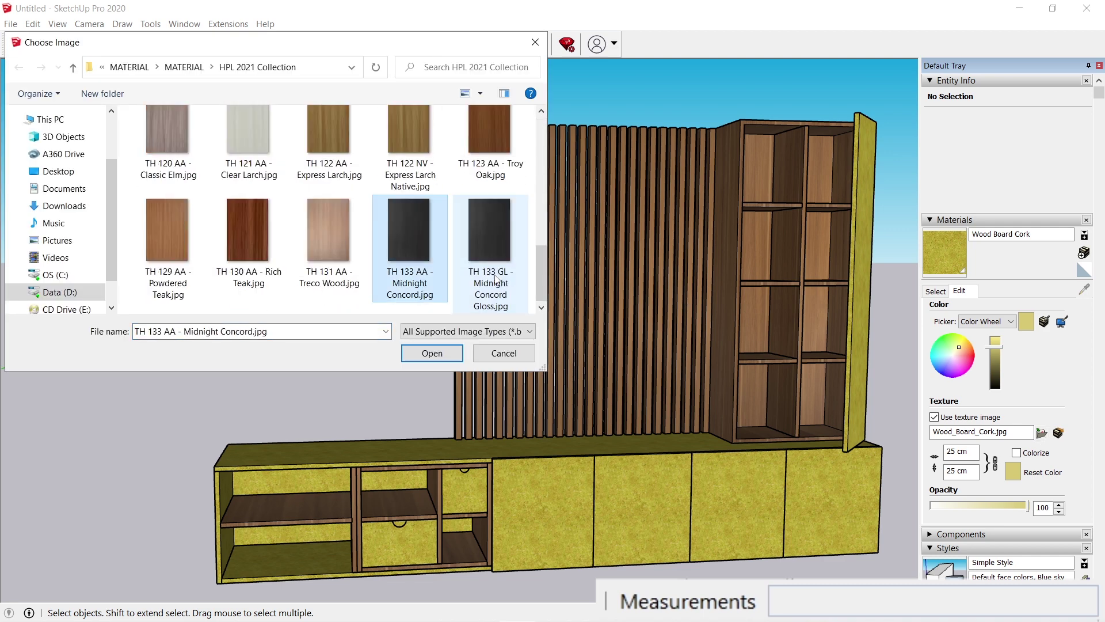
left_click(432, 353)
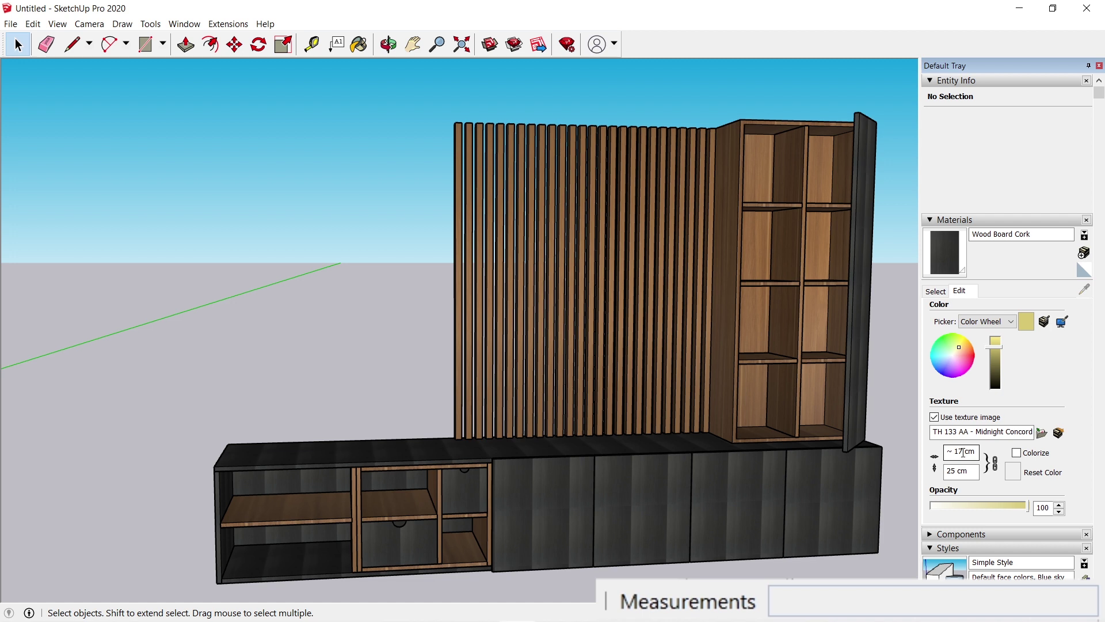
Step: Set the Wood Board Cork texture's width to 200 cm, unlock its aspect ratio and set the height to 180 cm
type("200")
key("Return")
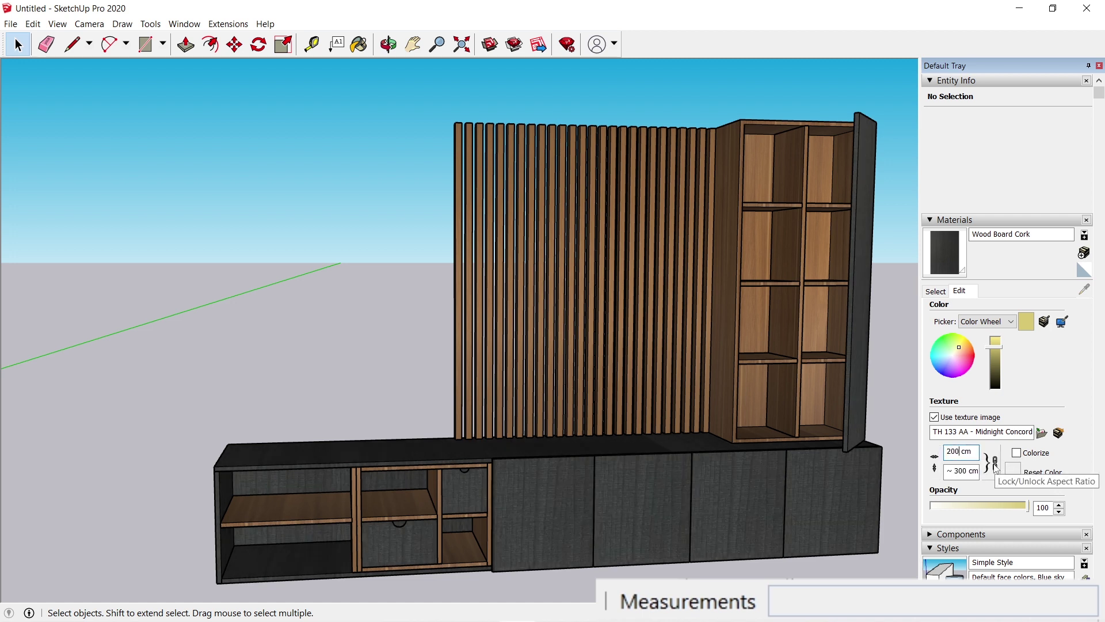
left_click(995, 464)
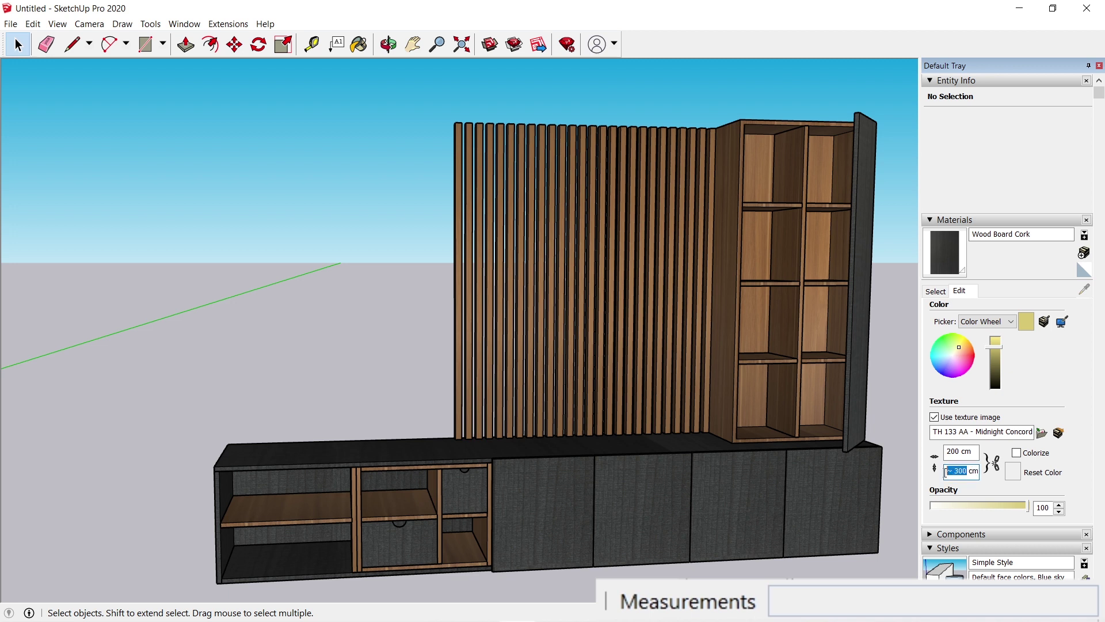
type("180")
key("Return")
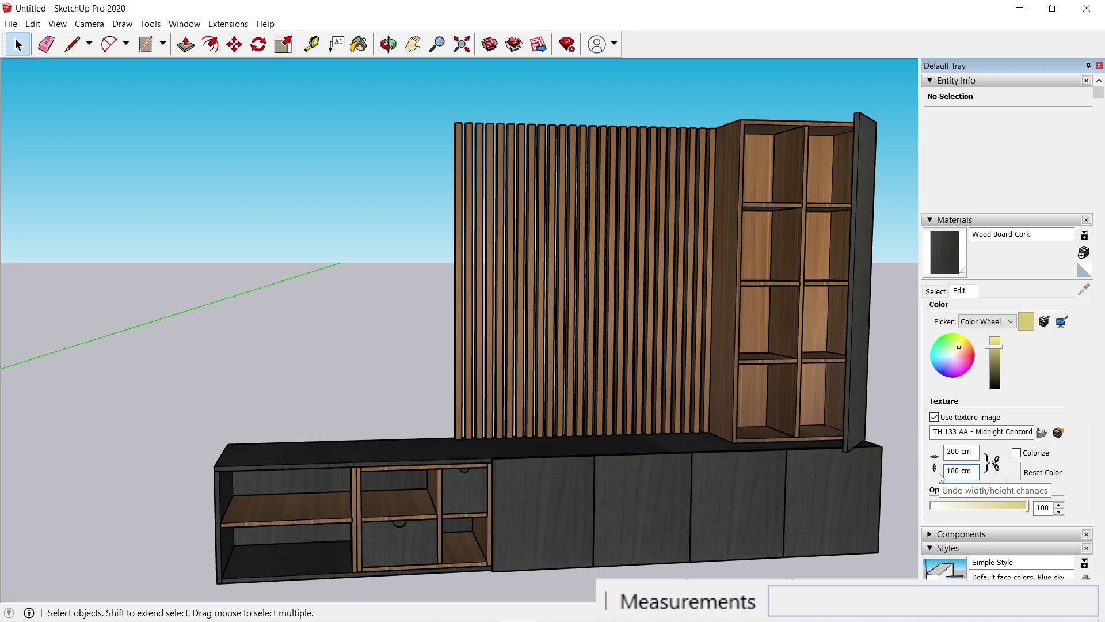
left_click(943, 291)
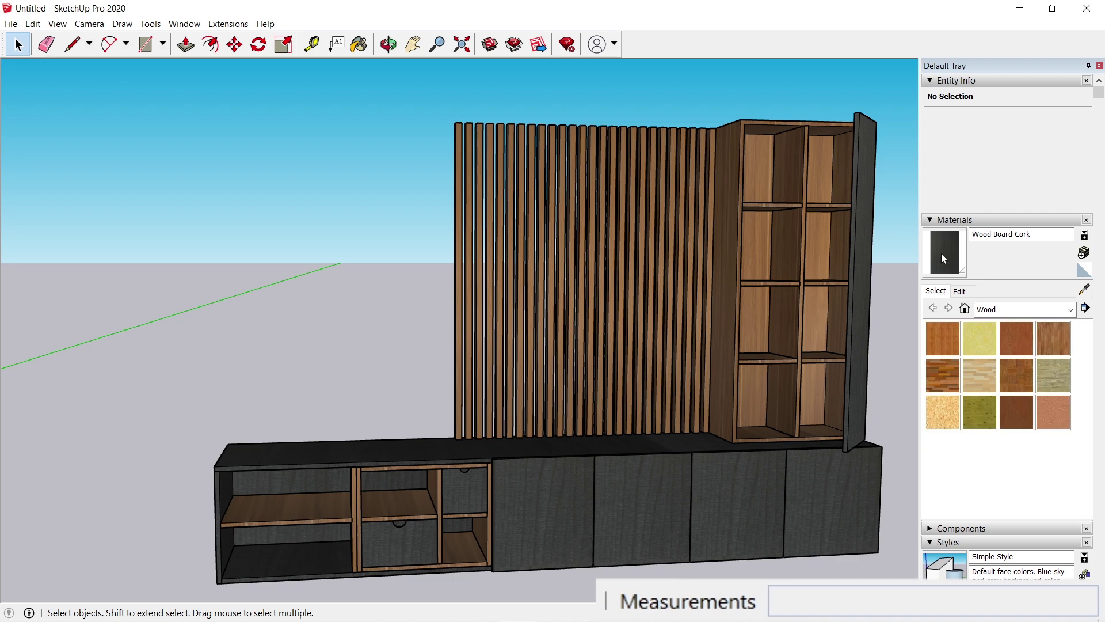
Step: Close the Default Tray and examine the painted wall unit from different sides
left_click(1099, 65)
key("o")
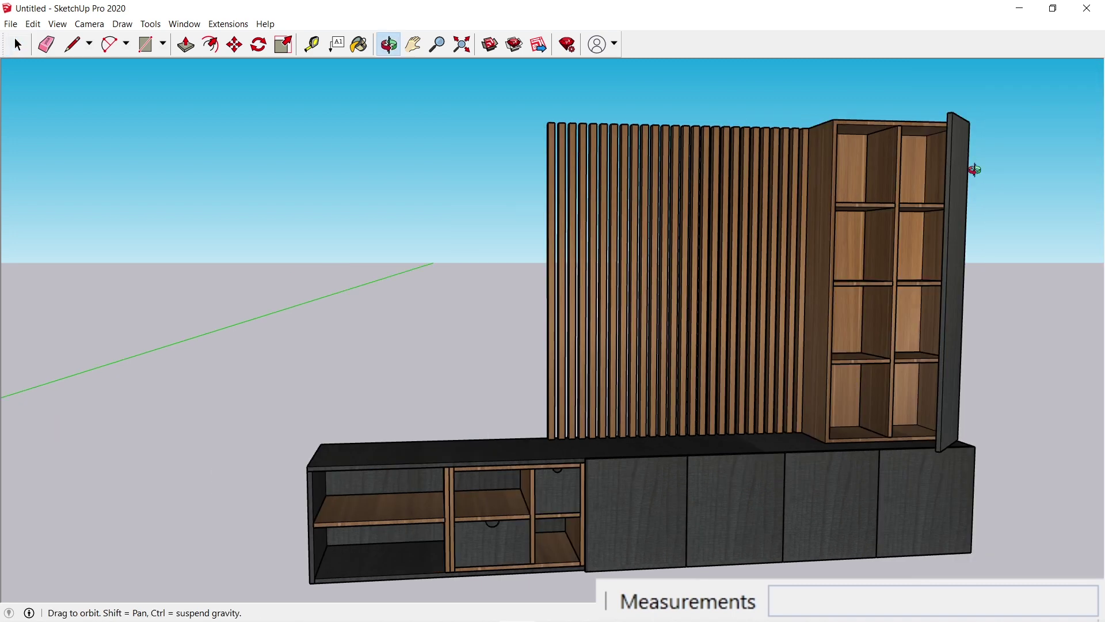
left_click_drag(975, 169, 575, 190)
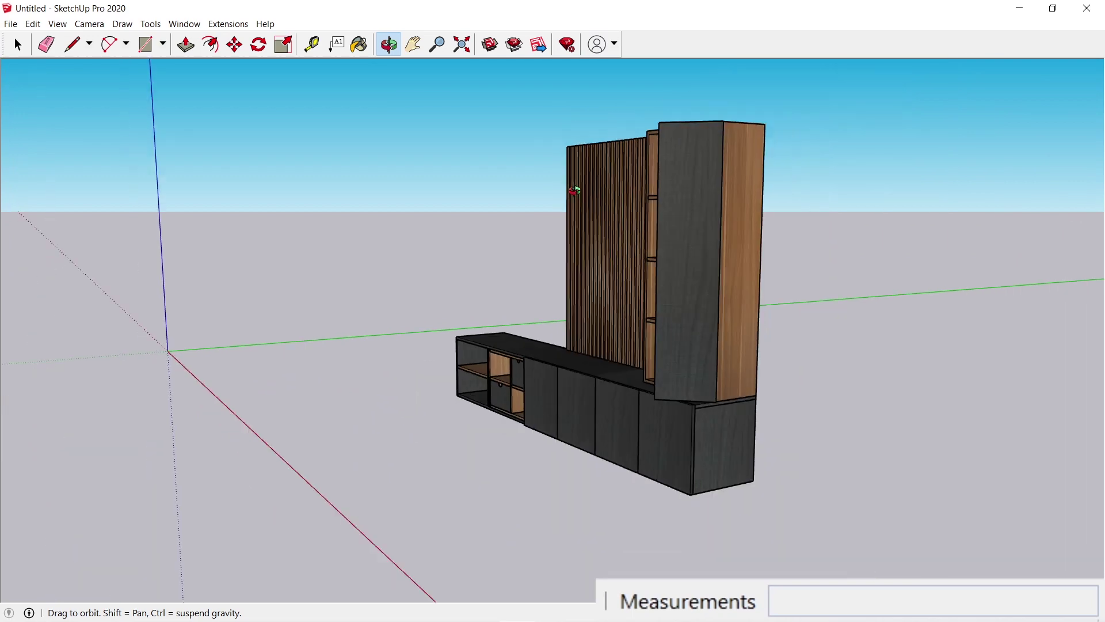
left_click_drag(617, 236, 493, 218)
scroll(493, 219, "up", 2)
left_click_drag(694, 305, 727, 321)
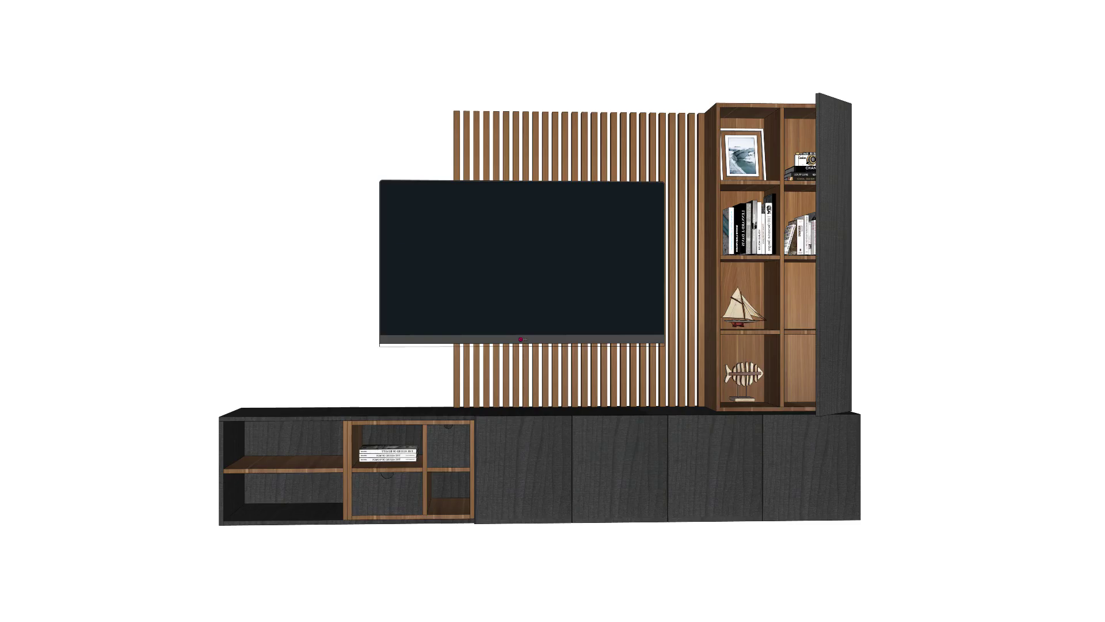